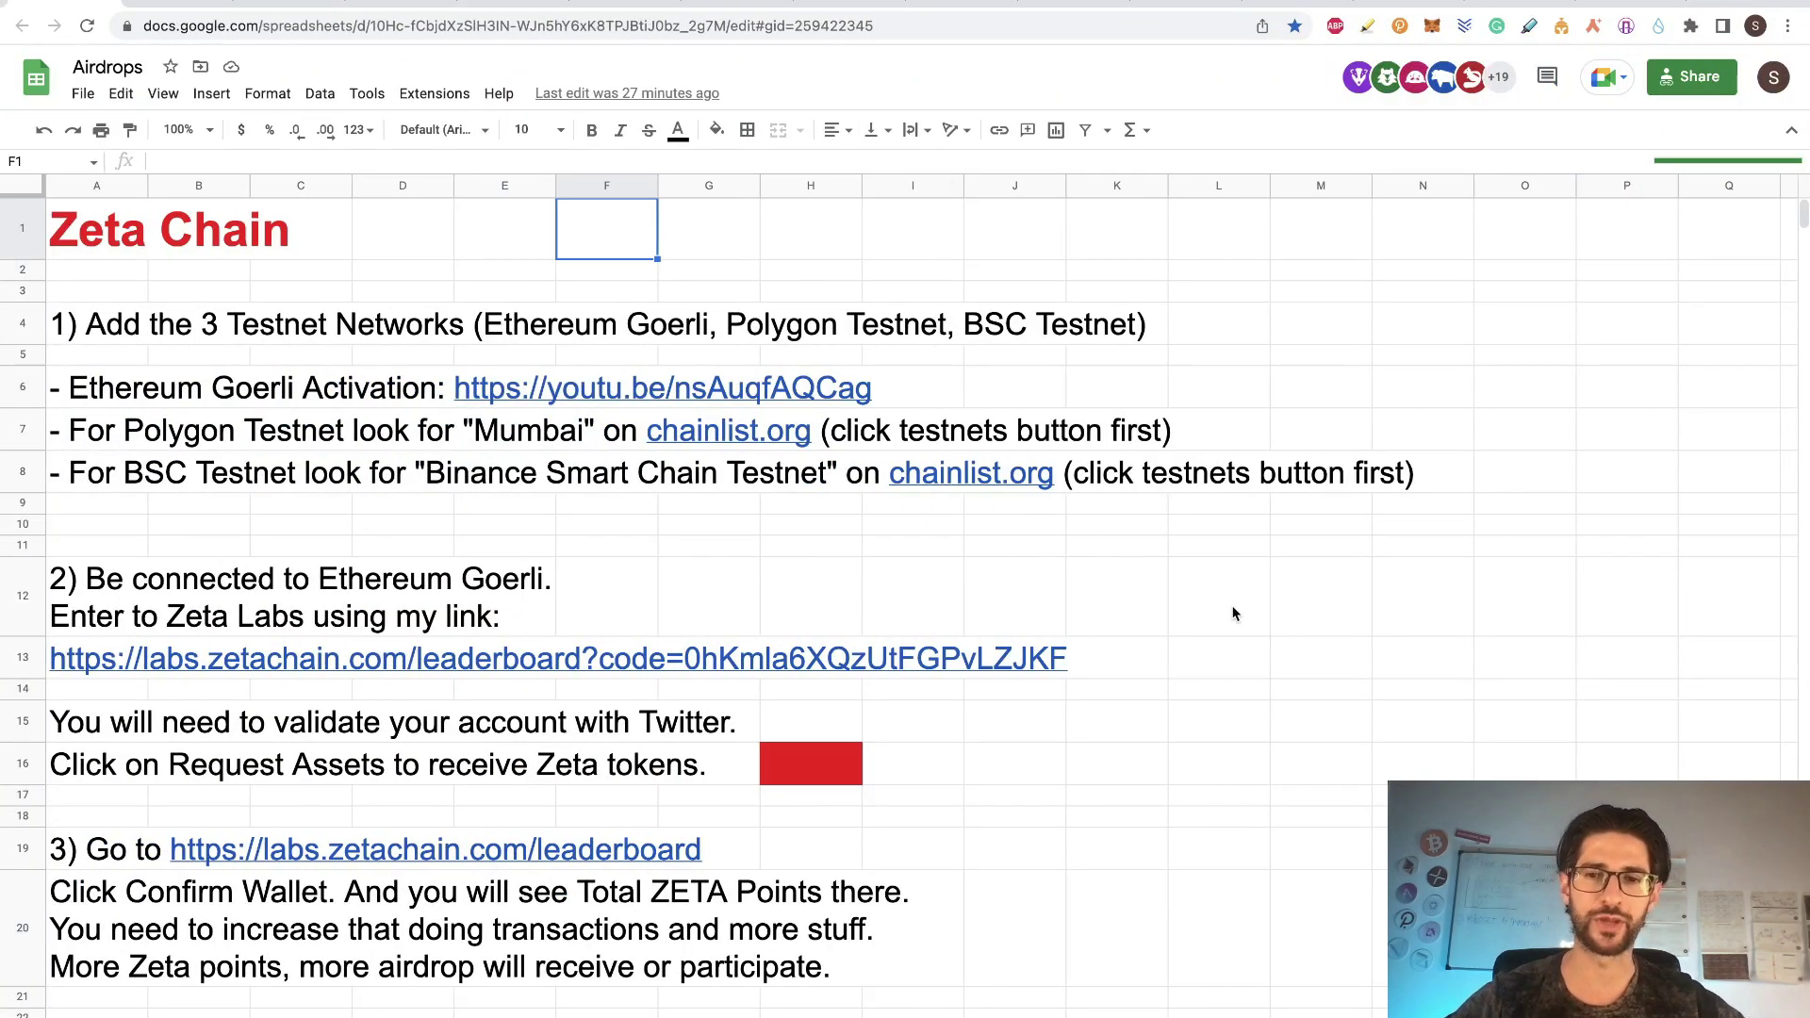
- Scroll through the zetachain.com homepage to look it over
{"action": "scroll", "coordinate": [1233, 614], "scroll_direction": "down", "scroll_amount": 10}
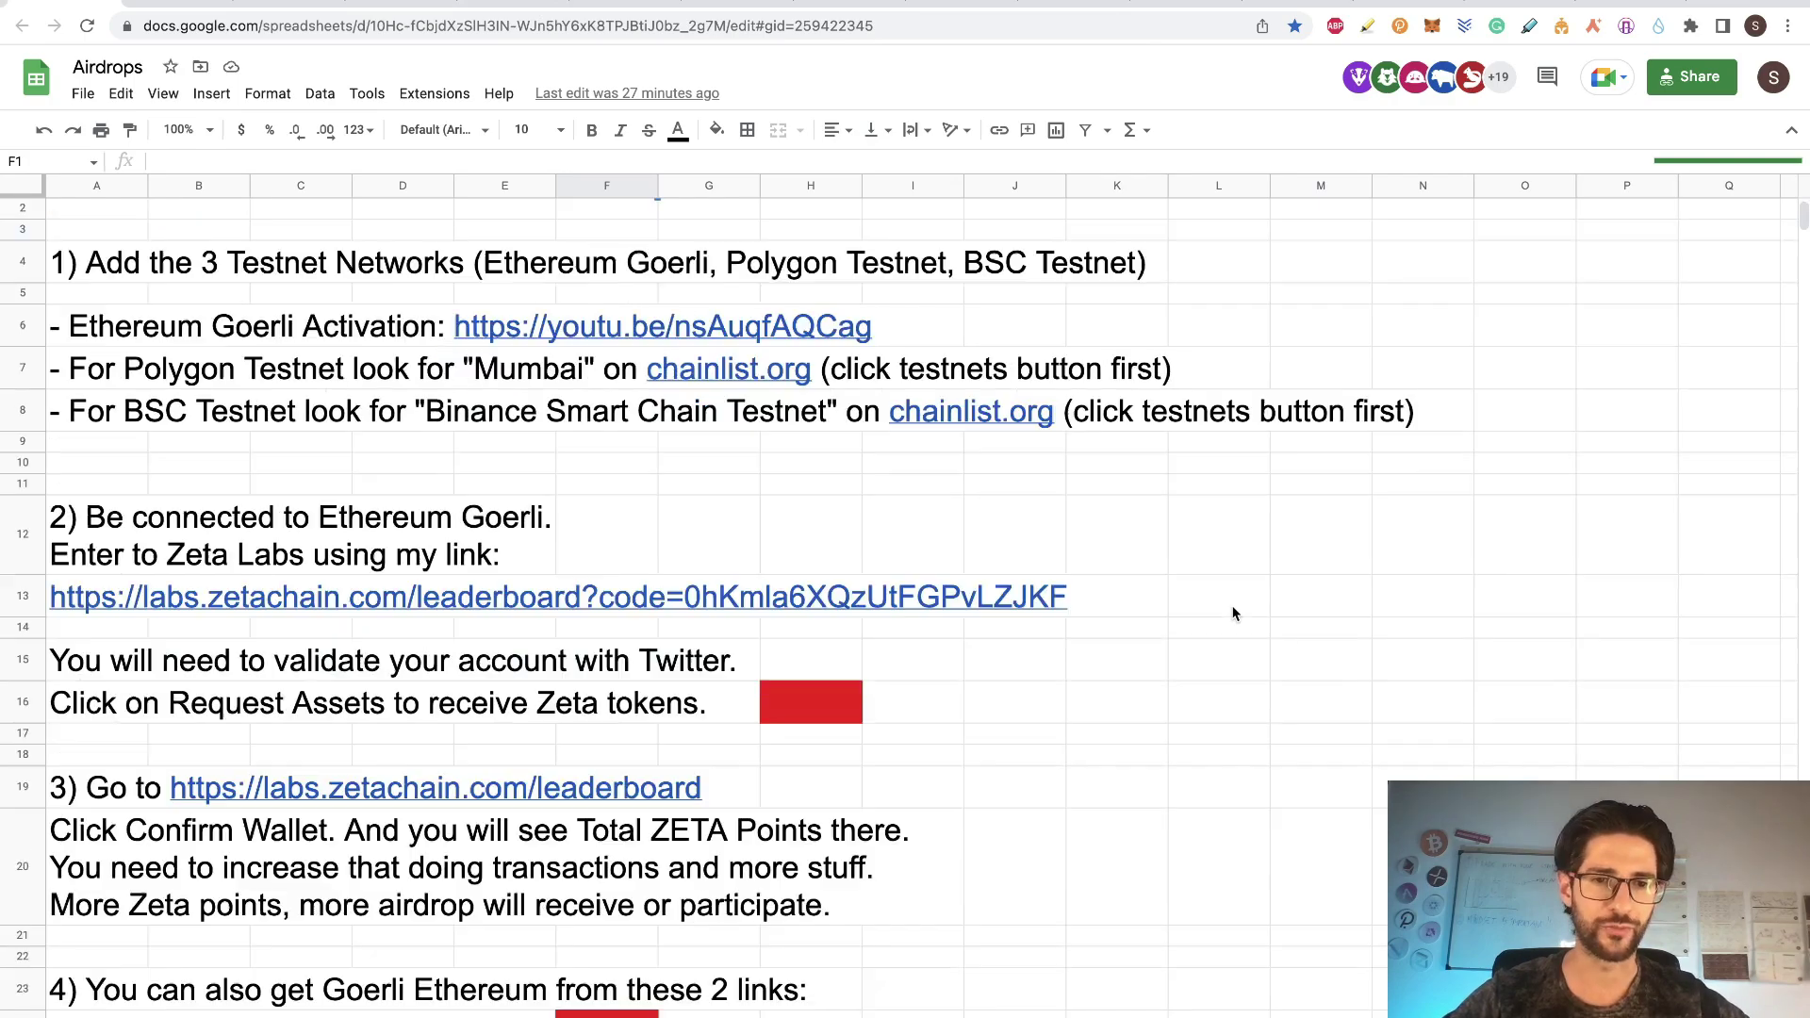
{"action": "scroll", "coordinate": [1233, 614], "scroll_direction": "down", "scroll_amount": 3}
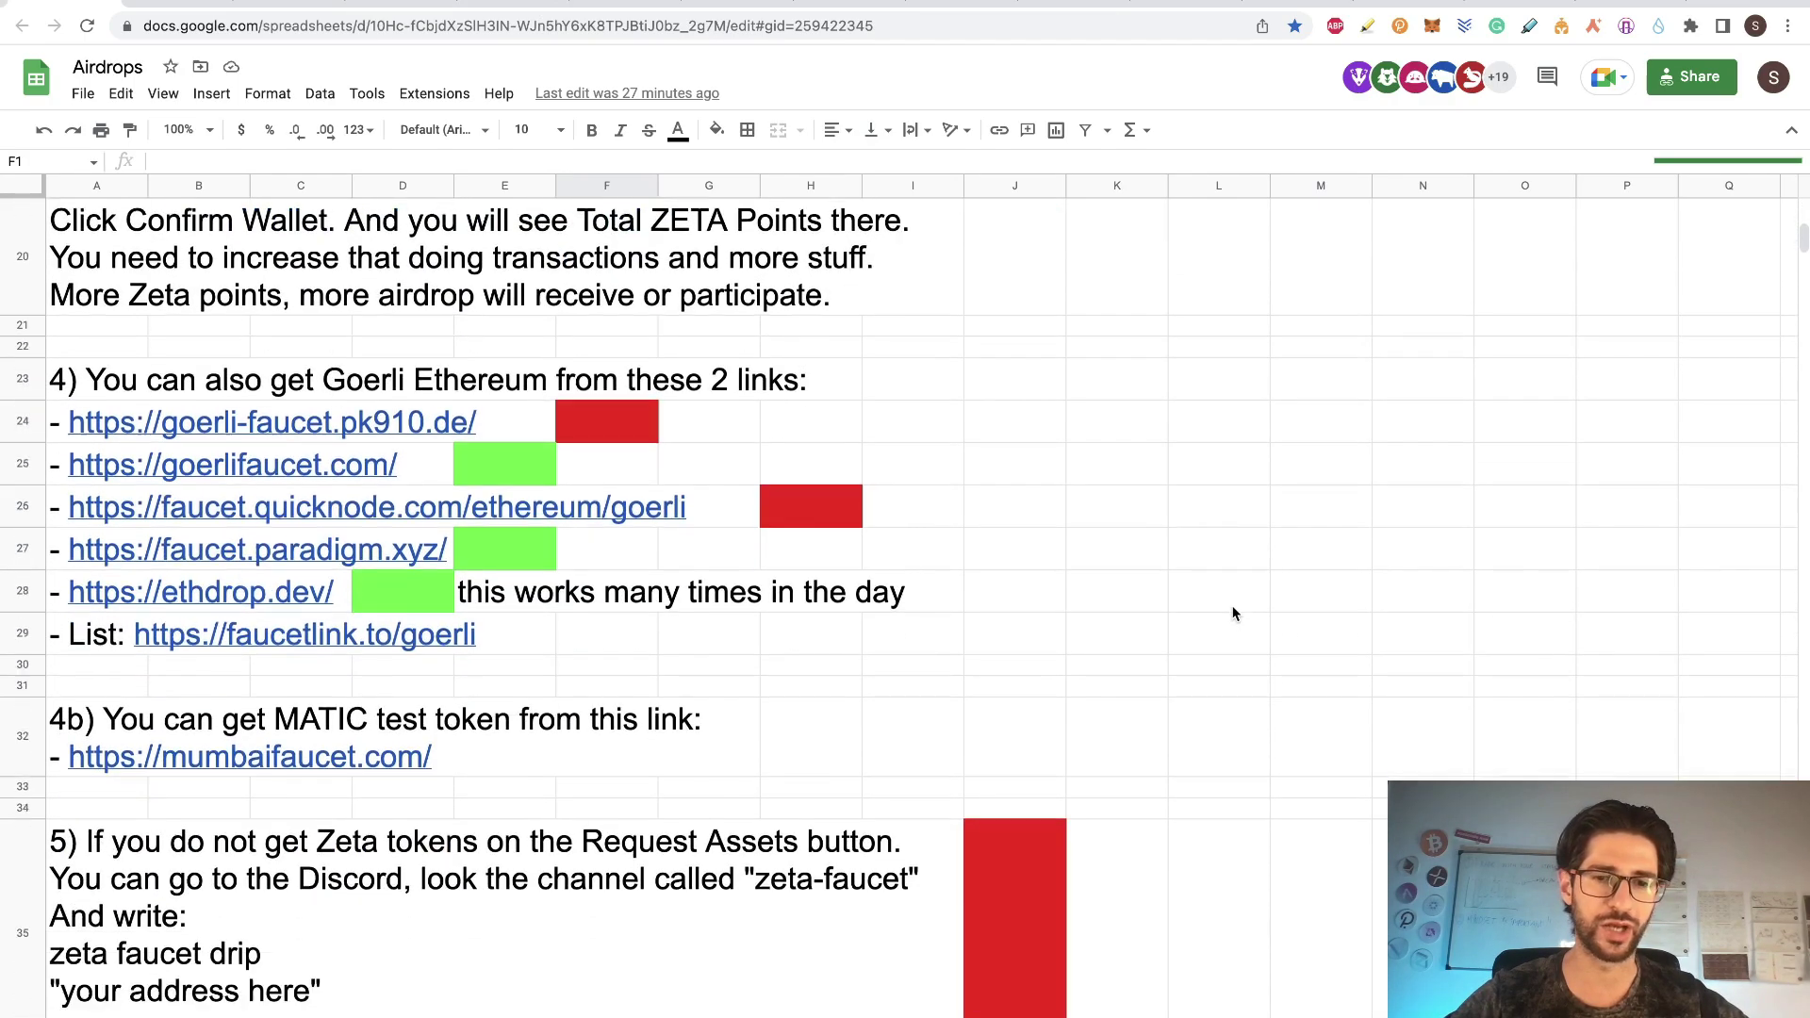
{"action": "scroll", "coordinate": [1233, 614], "scroll_direction": "down", "scroll_amount": 5}
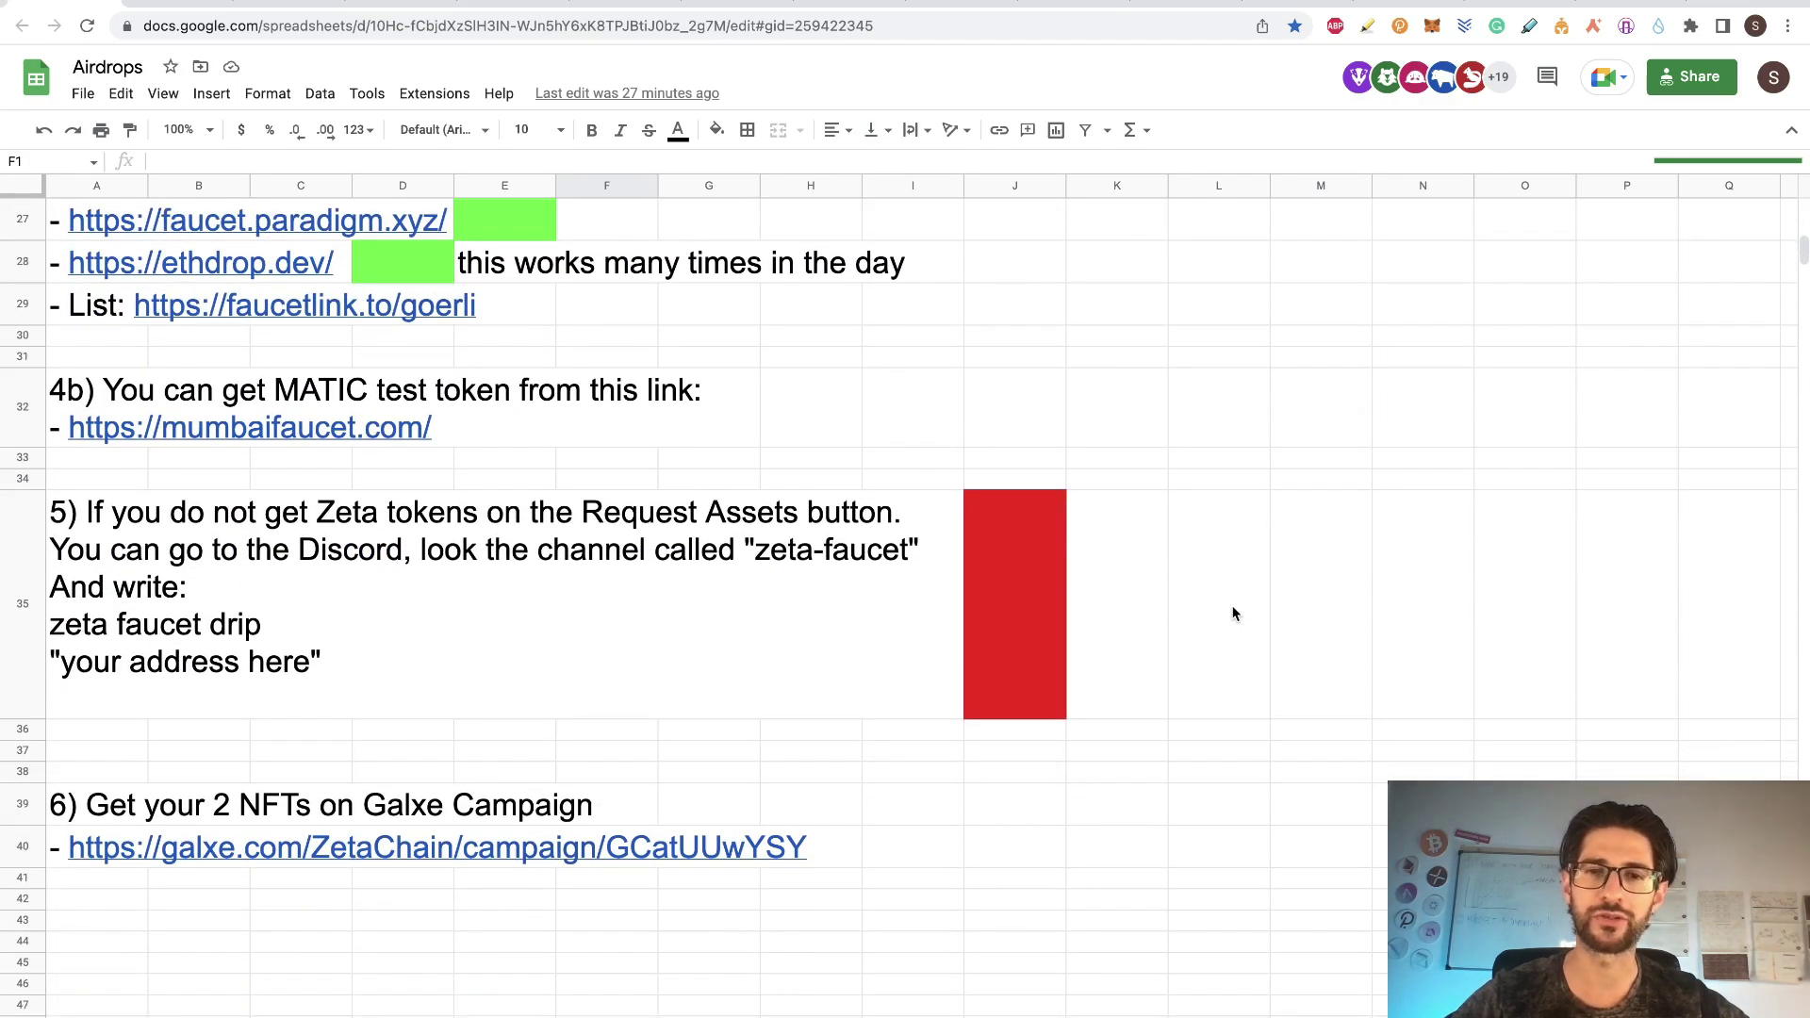
{"action": "scroll", "coordinate": [1233, 614], "scroll_direction": "up", "scroll_amount": 18}
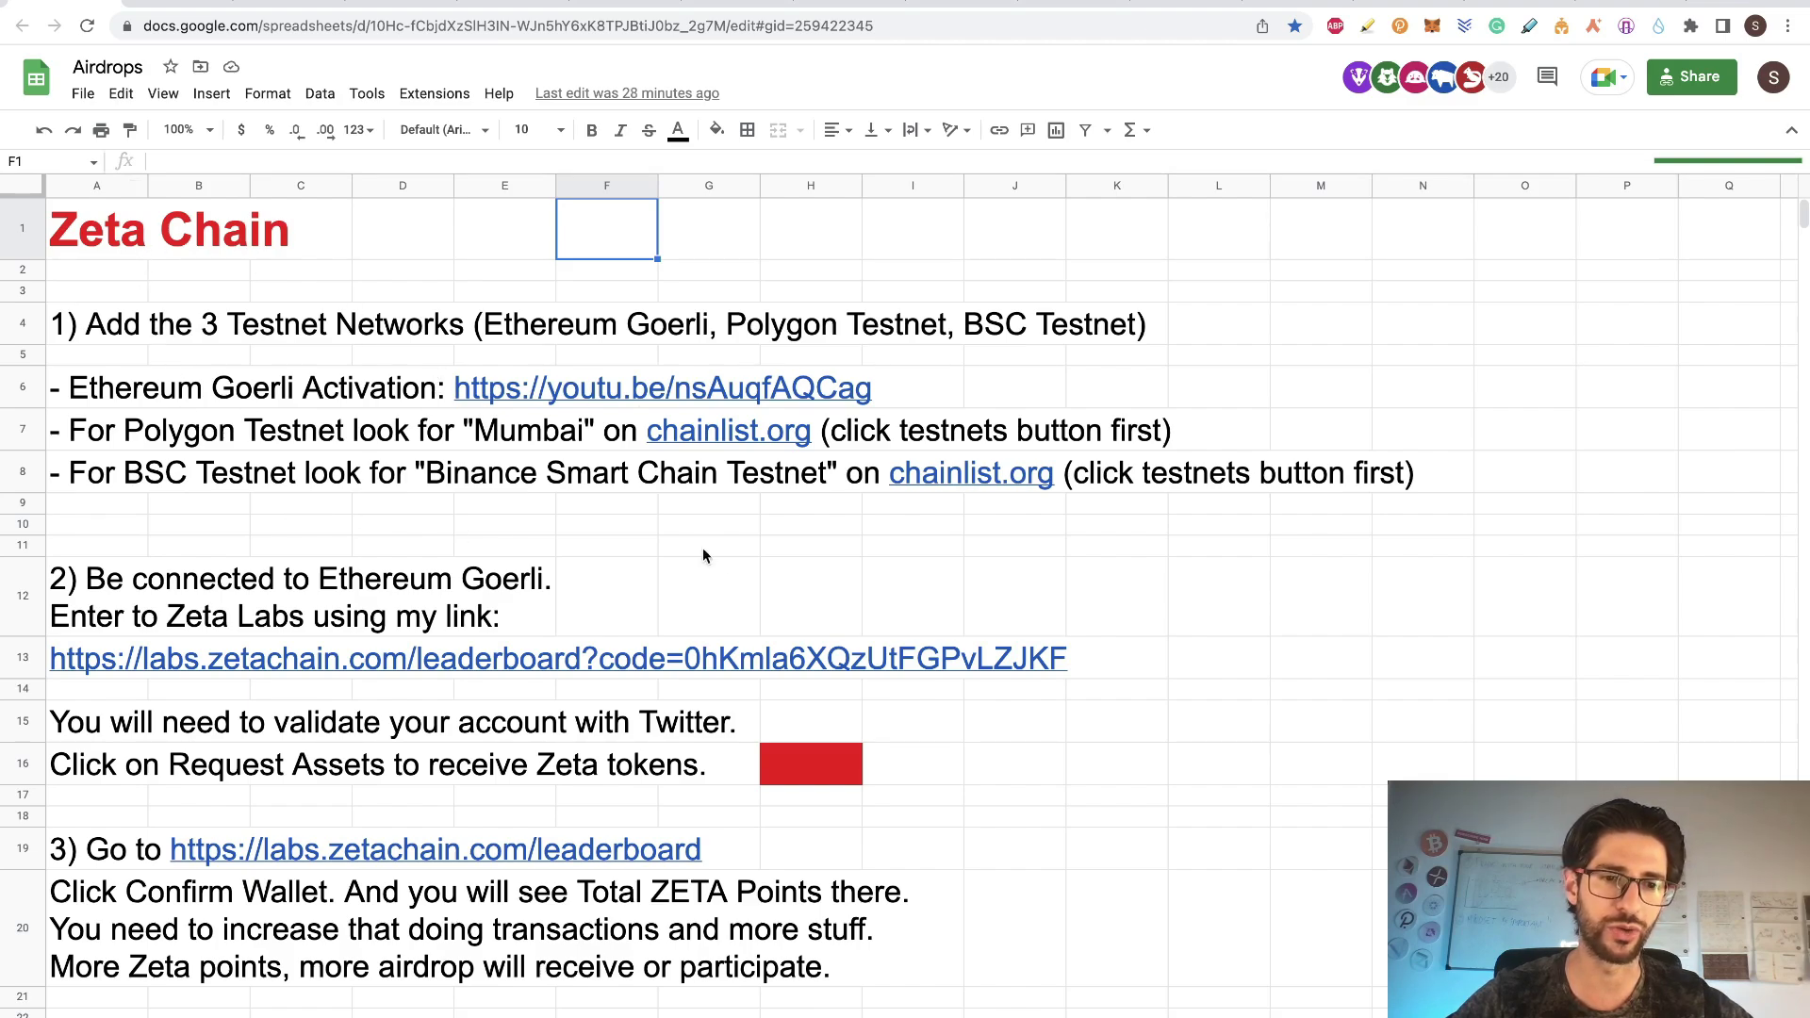
{"action": "scroll", "coordinate": [1188, 588], "scroll_direction": "down", "scroll_amount": 8}
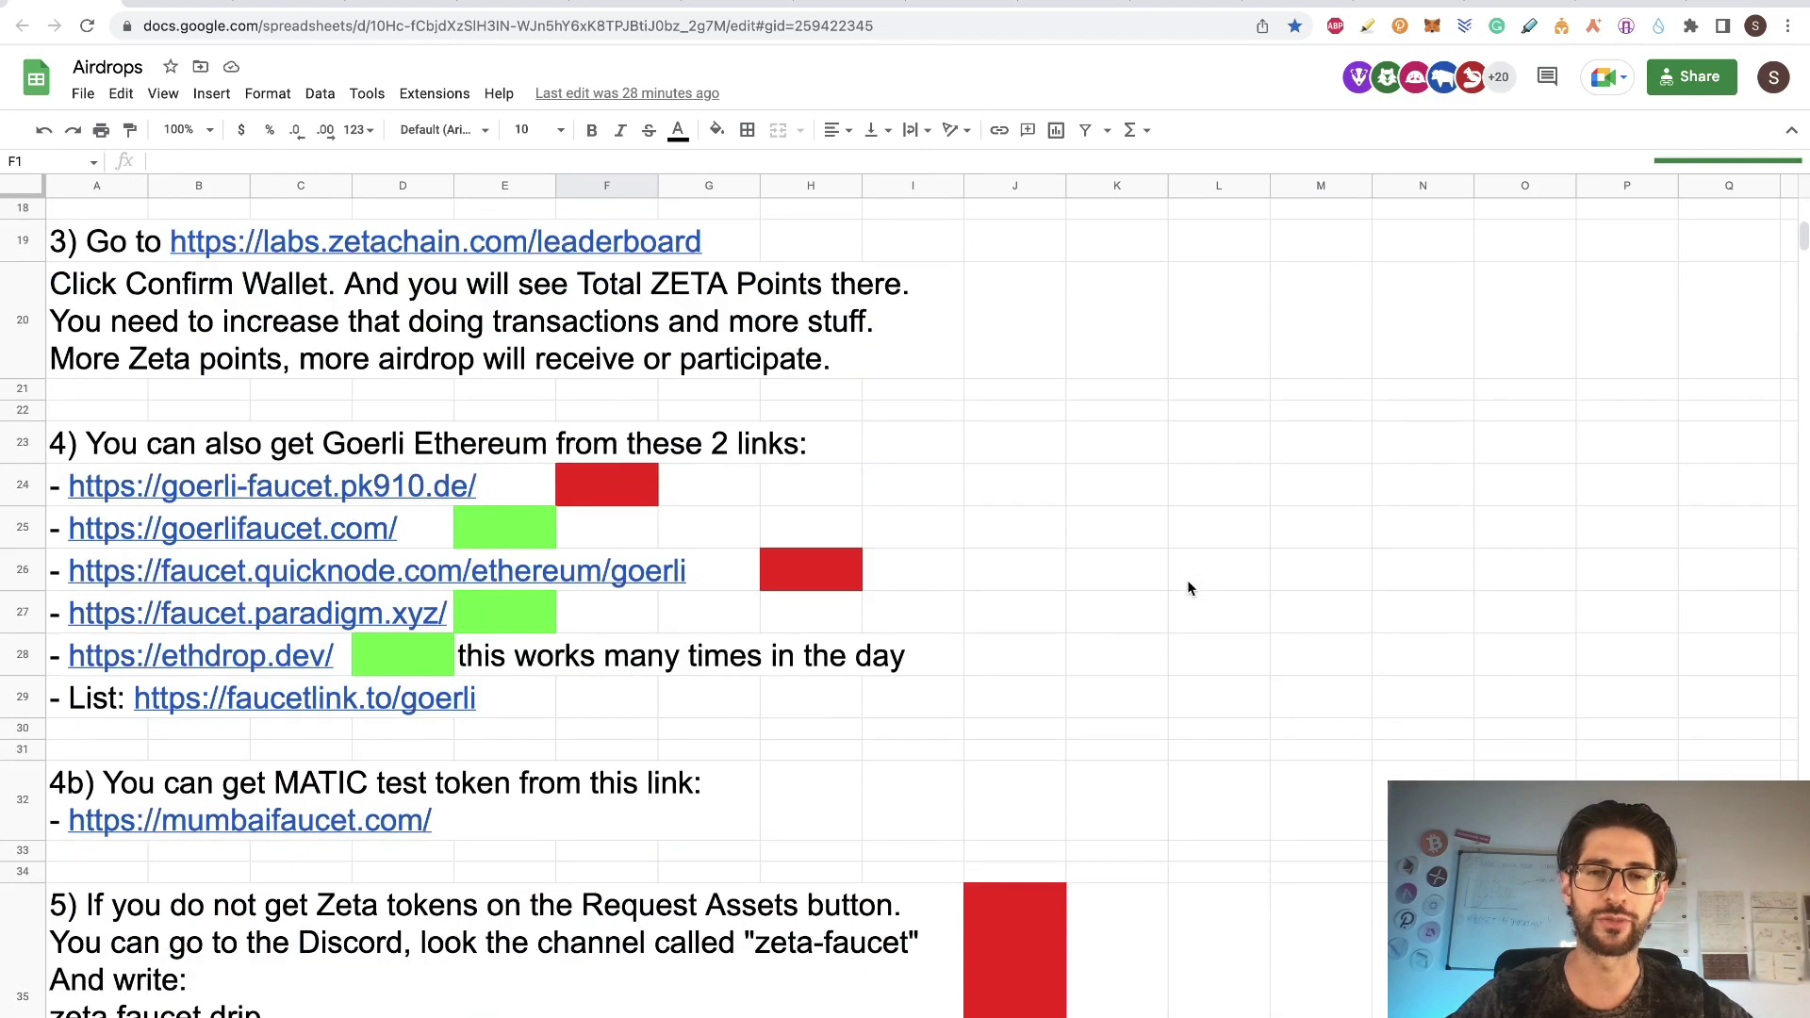
{"action": "scroll", "coordinate": [1188, 588], "scroll_direction": "down", "scroll_amount": 2}
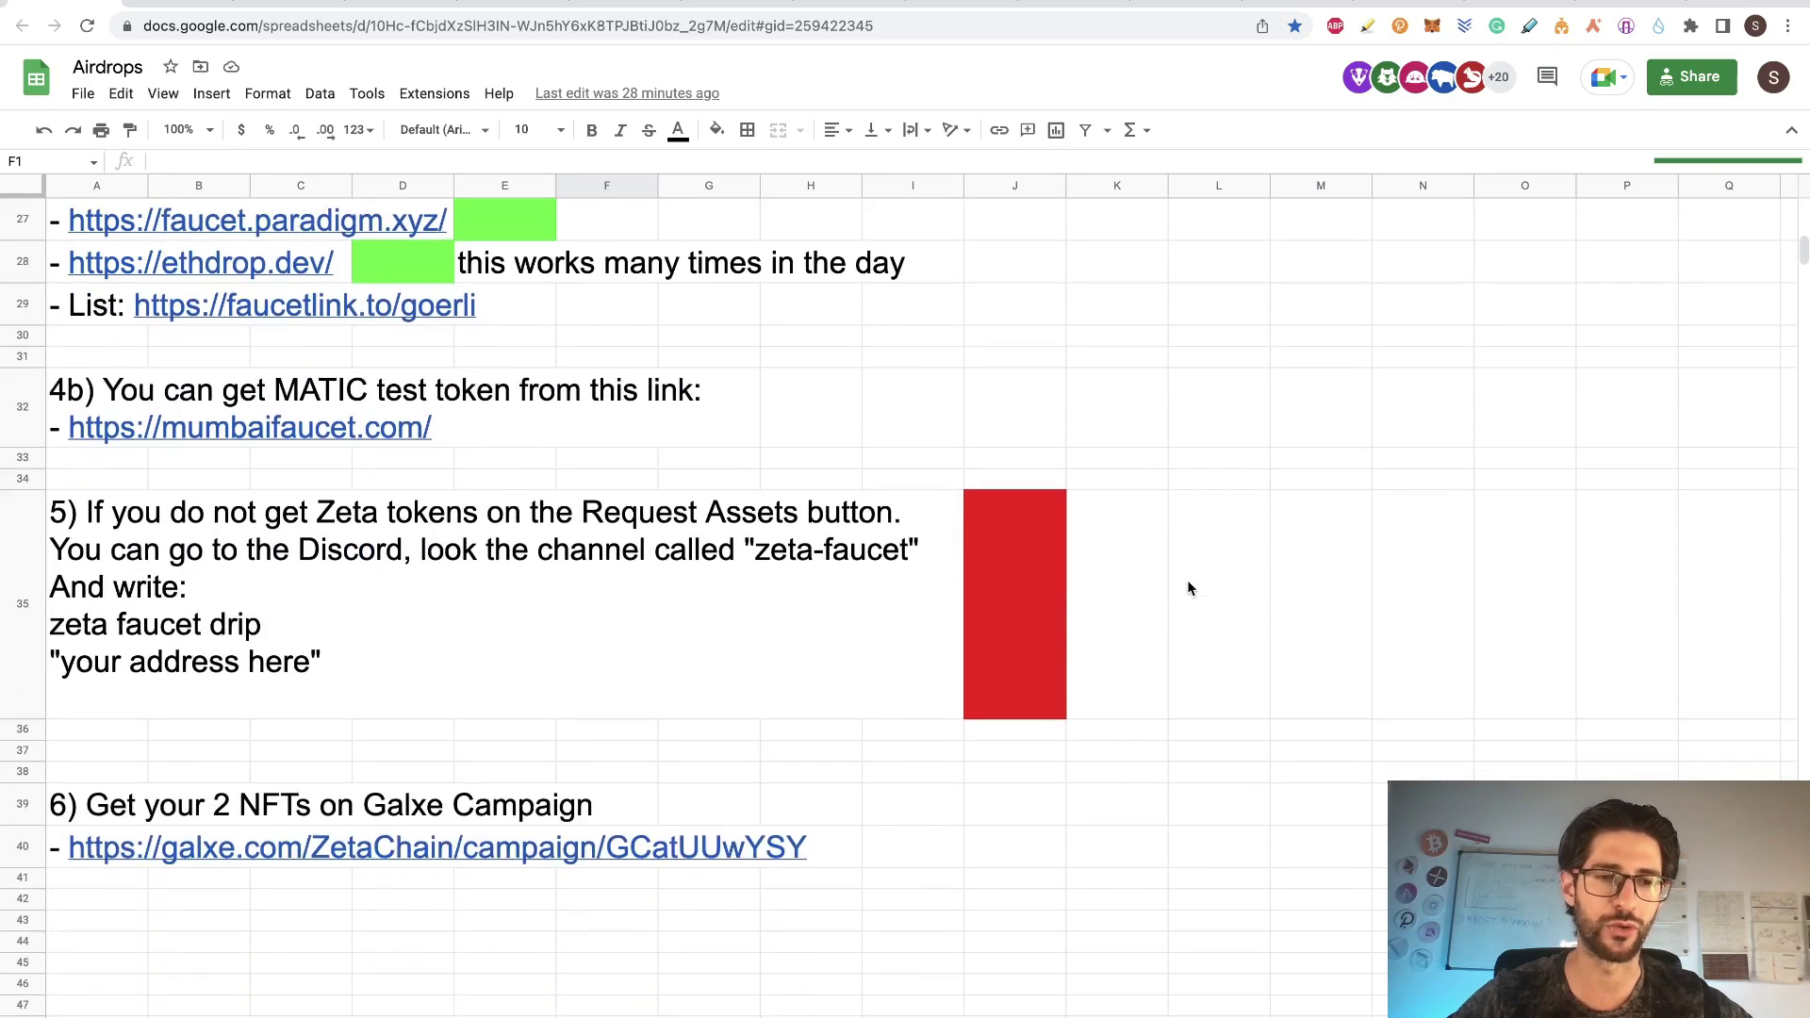
{"action": "scroll", "coordinate": [1188, 589], "scroll_direction": "up", "scroll_amount": 8}
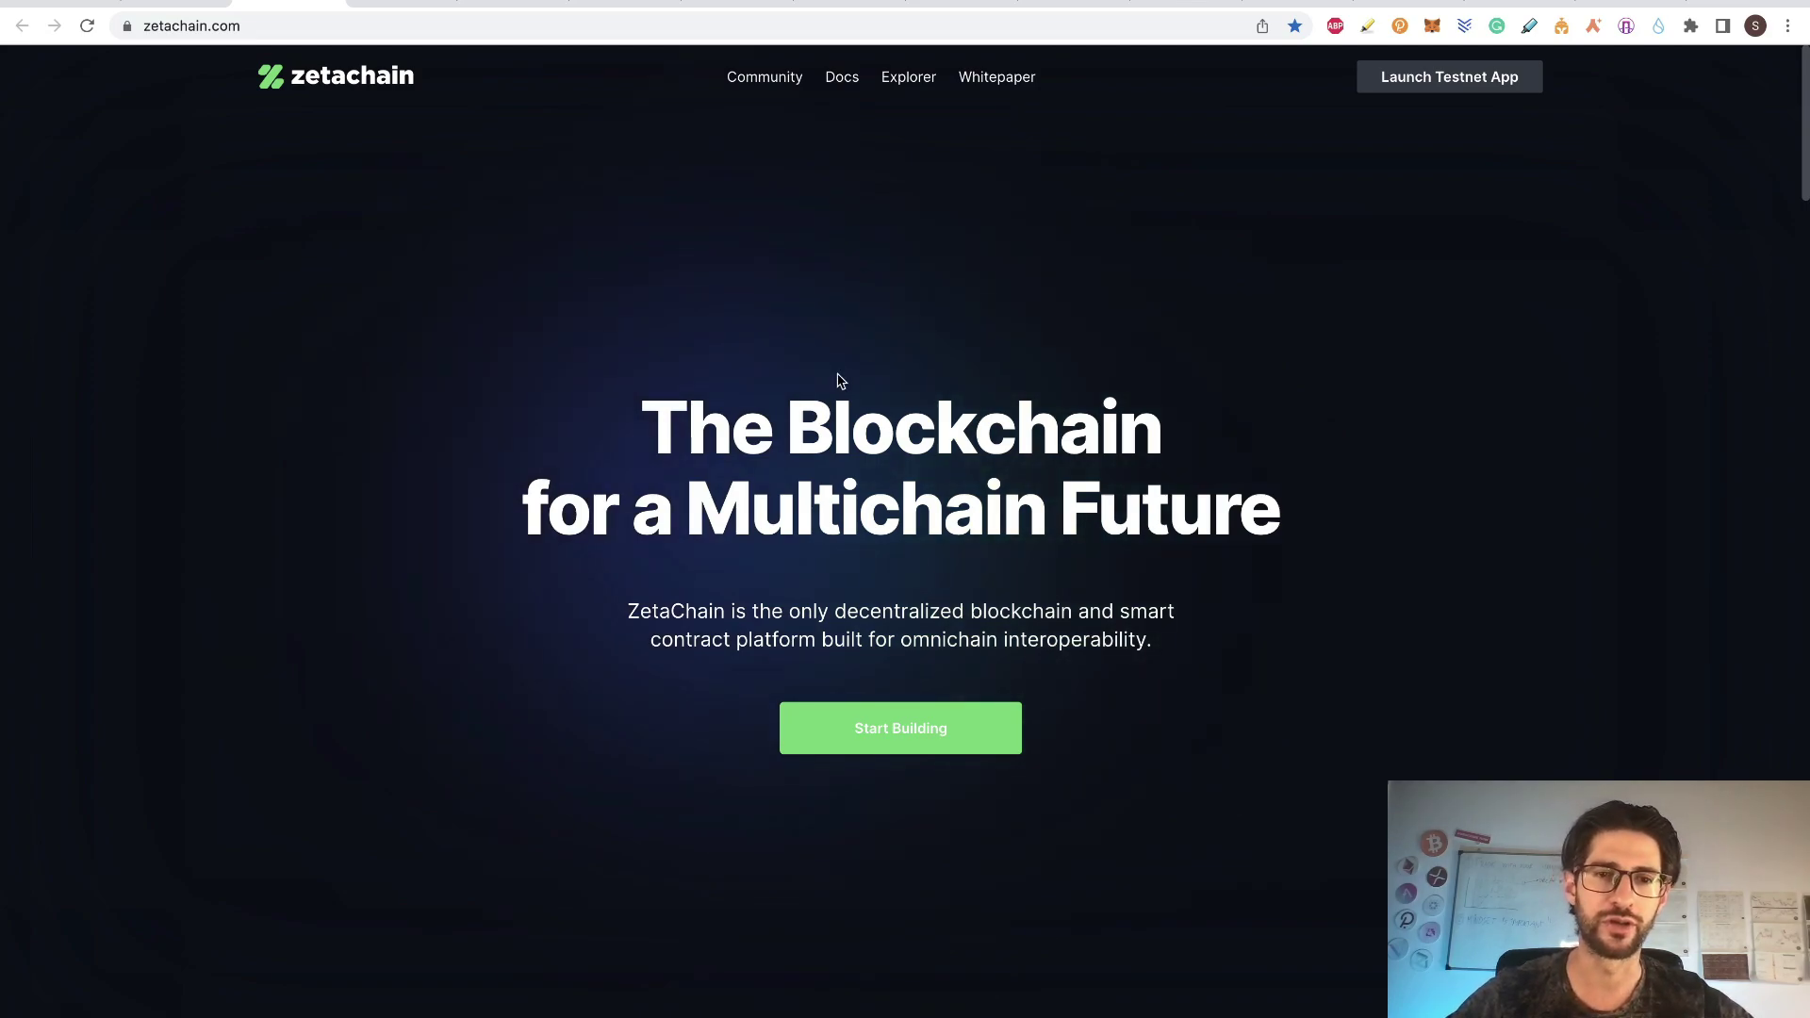
{"action": "scroll", "coordinate": [515, 366], "scroll_direction": "down", "scroll_amount": 10}
{"action": "scroll", "coordinate": [515, 366], "scroll_direction": "down", "scroll_amount": 1}
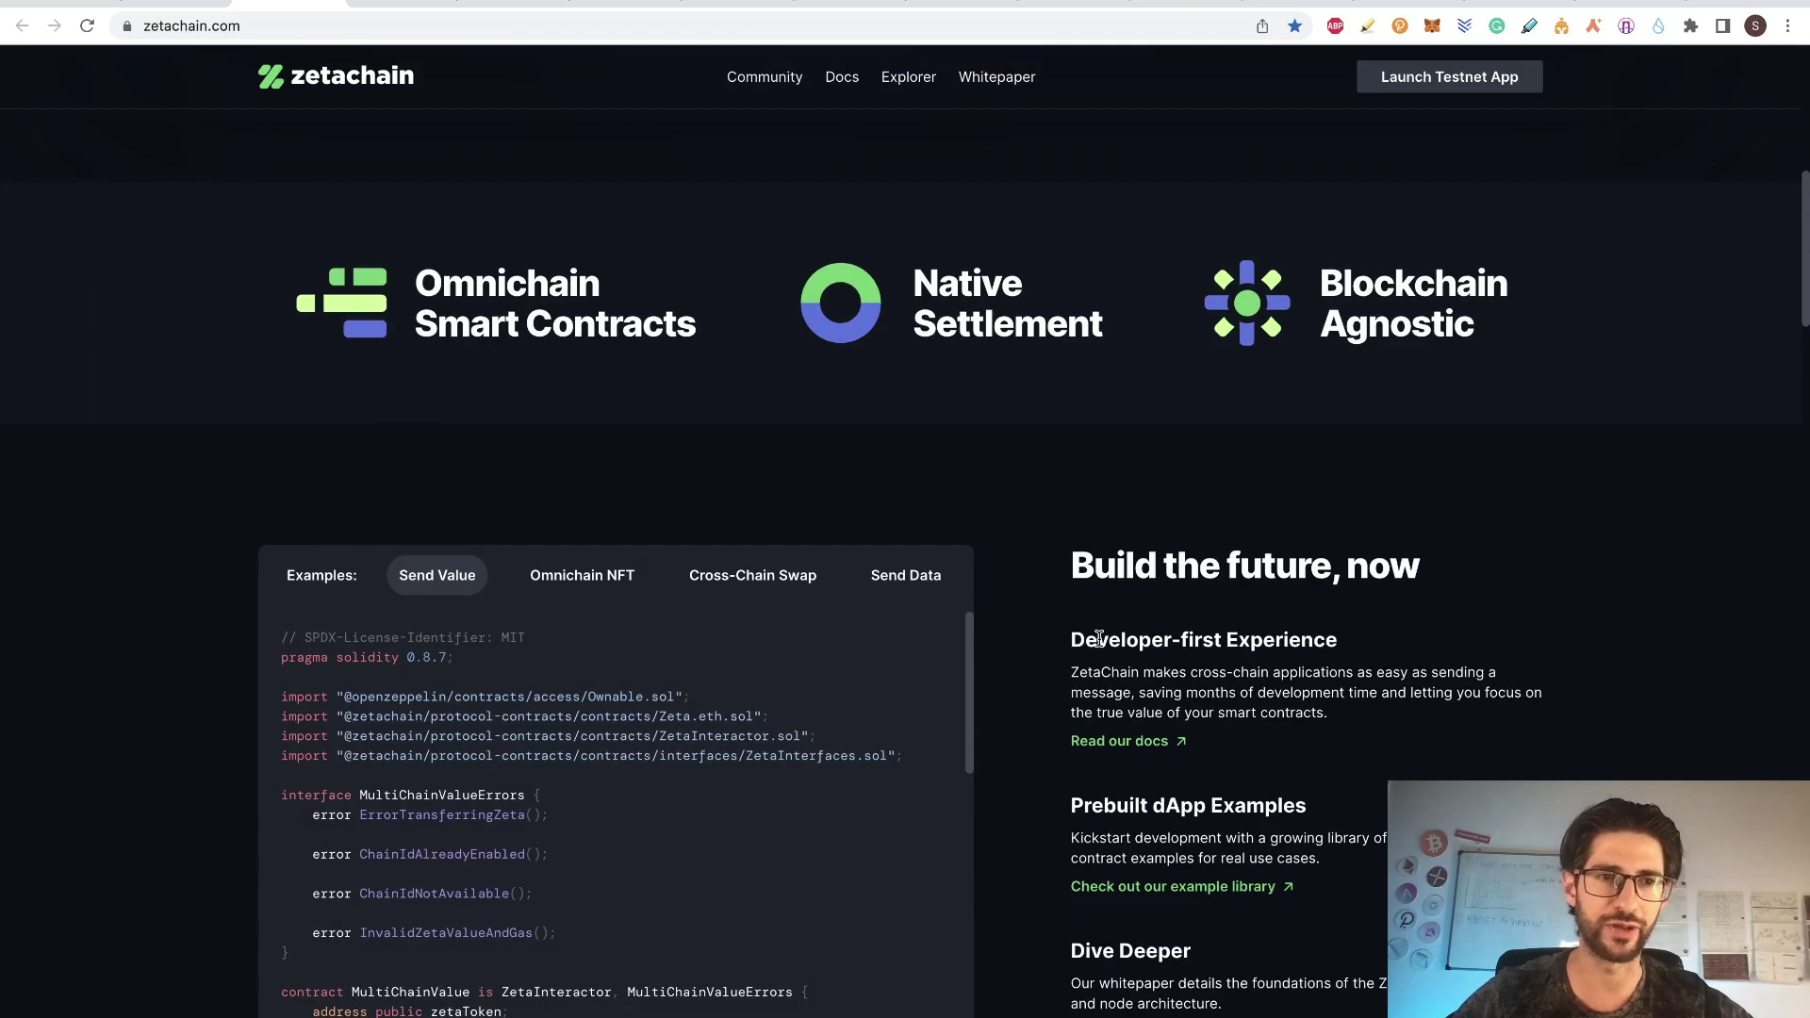
{"action": "scroll", "coordinate": [1099, 640], "scroll_direction": "down", "scroll_amount": 12}
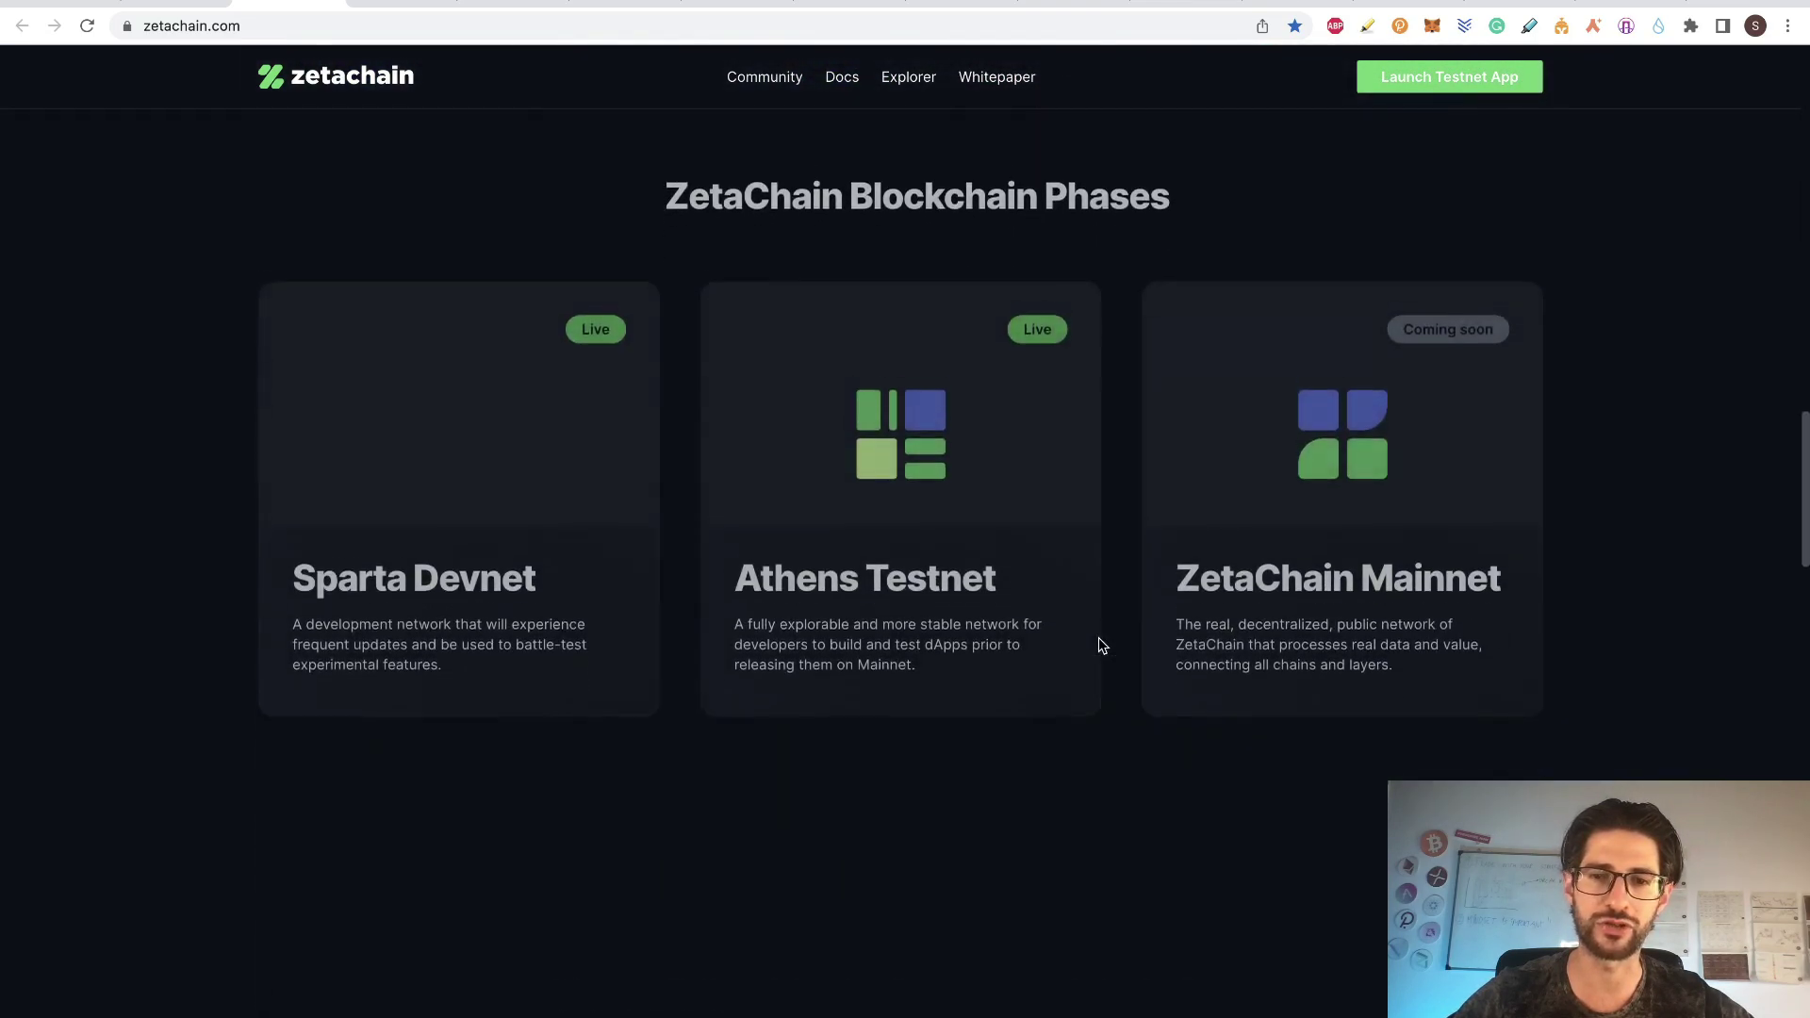
{"action": "scroll", "coordinate": [1099, 639], "scroll_direction": "up", "scroll_amount": 5}
{"action": "scroll", "coordinate": [1102, 645], "scroll_direction": "up", "scroll_amount": 5}
- Check the ZetaLabs faucet, leaderboard and ZetaScan explorer tabs, ending on the ZetaChain docs
{"action": "left_click", "coordinate": [609, 3]}
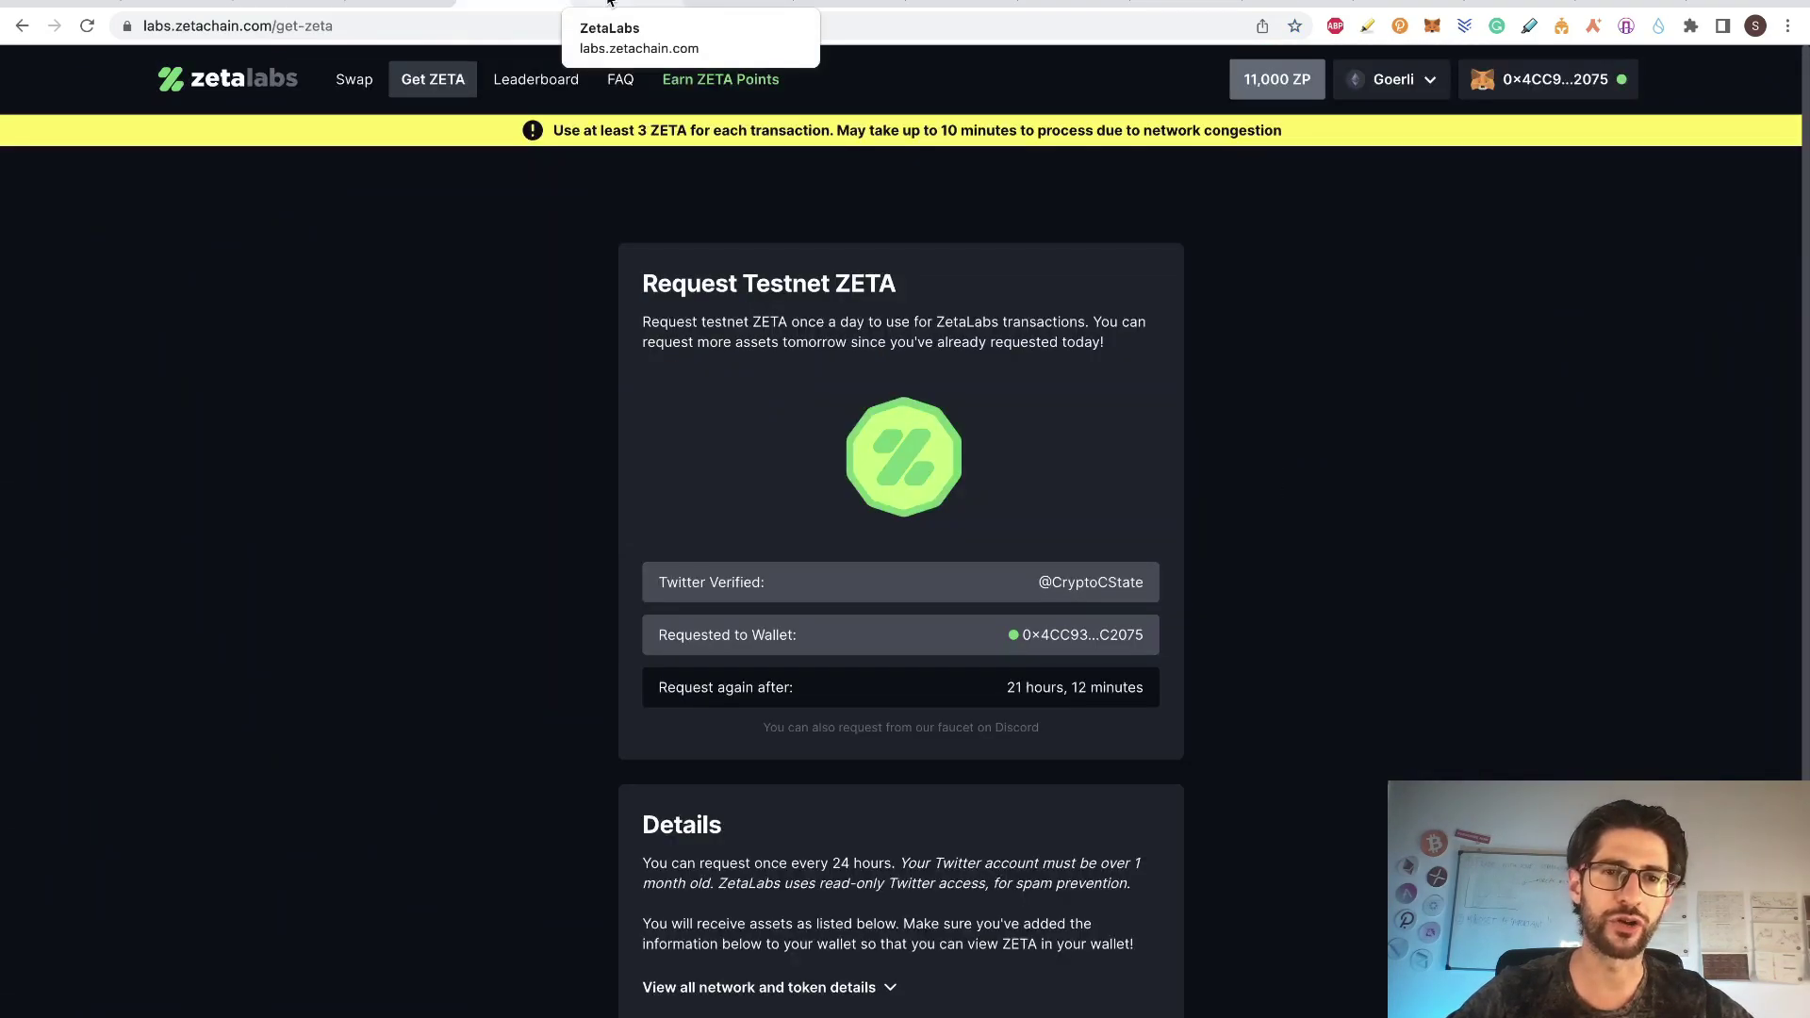
{"action": "left_click", "coordinate": [609, 3]}
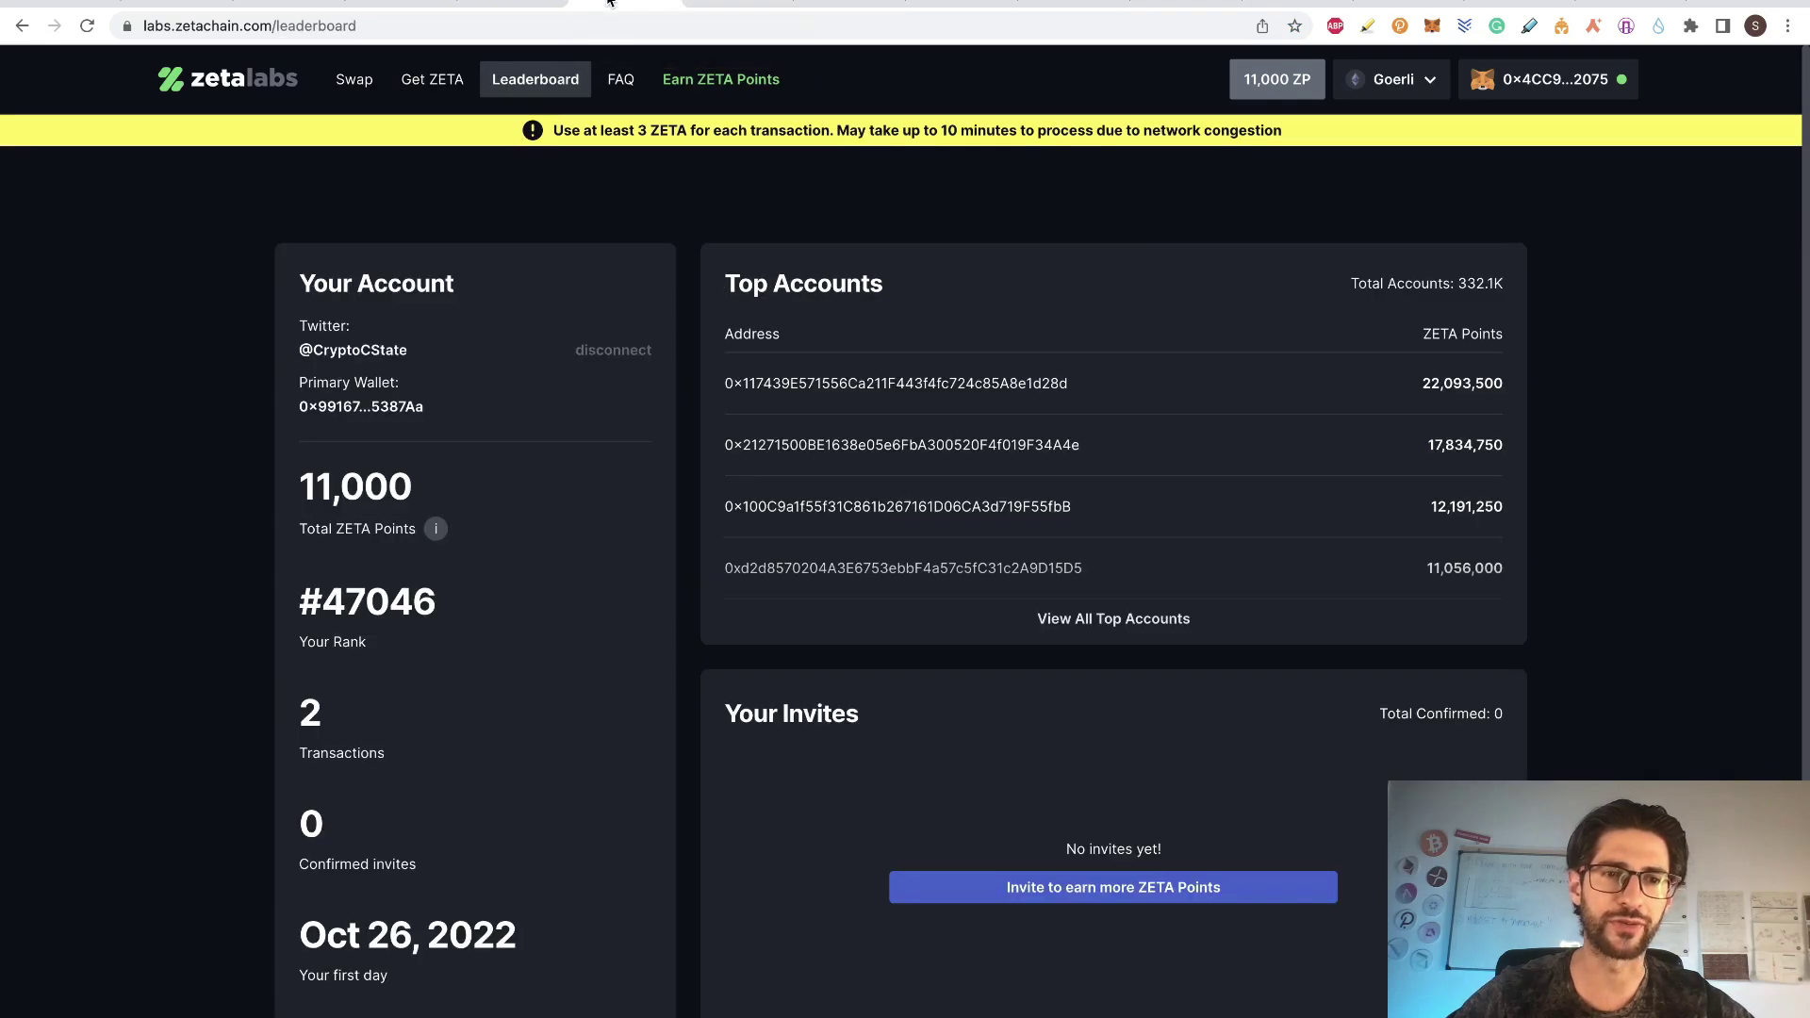
{"action": "left_click", "coordinate": [719, 3]}
{"action": "left_click", "coordinate": [377, 3]}
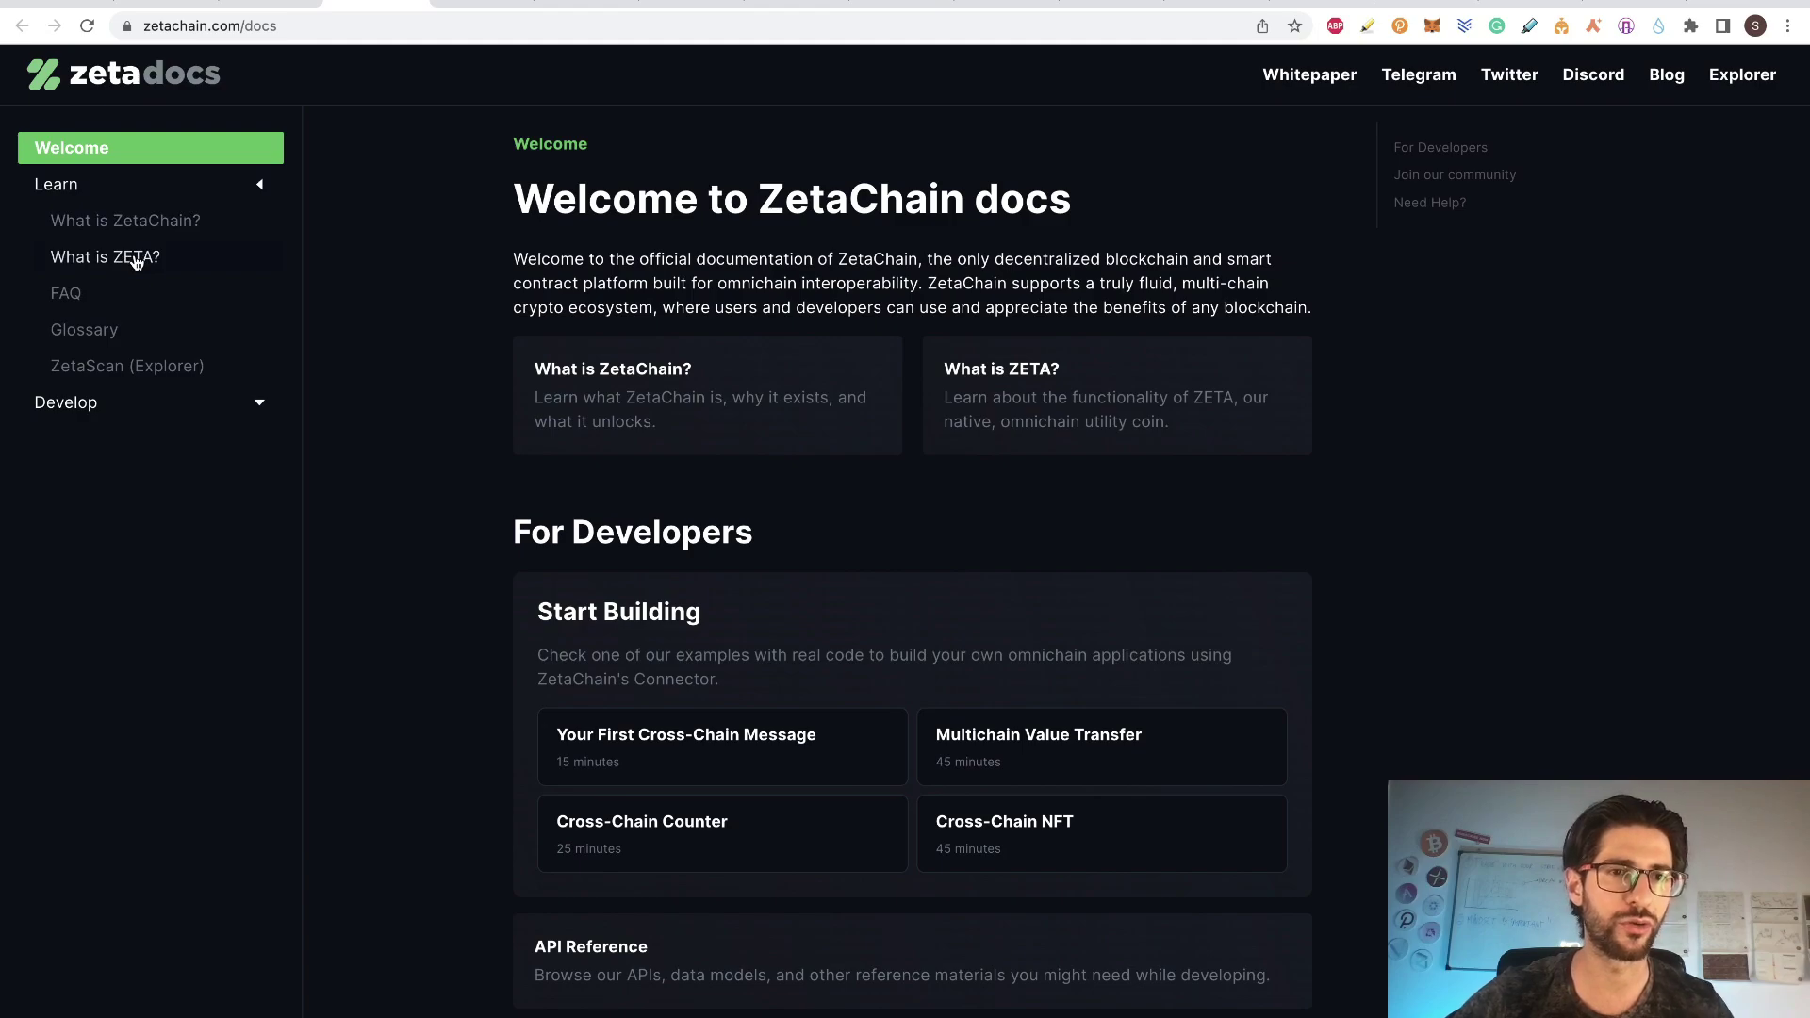
- Read the 'What is ZETA?' docs page with the word ZETA highlighted, then return to the leaderboard
{"action": "left_click", "coordinate": [135, 262]}
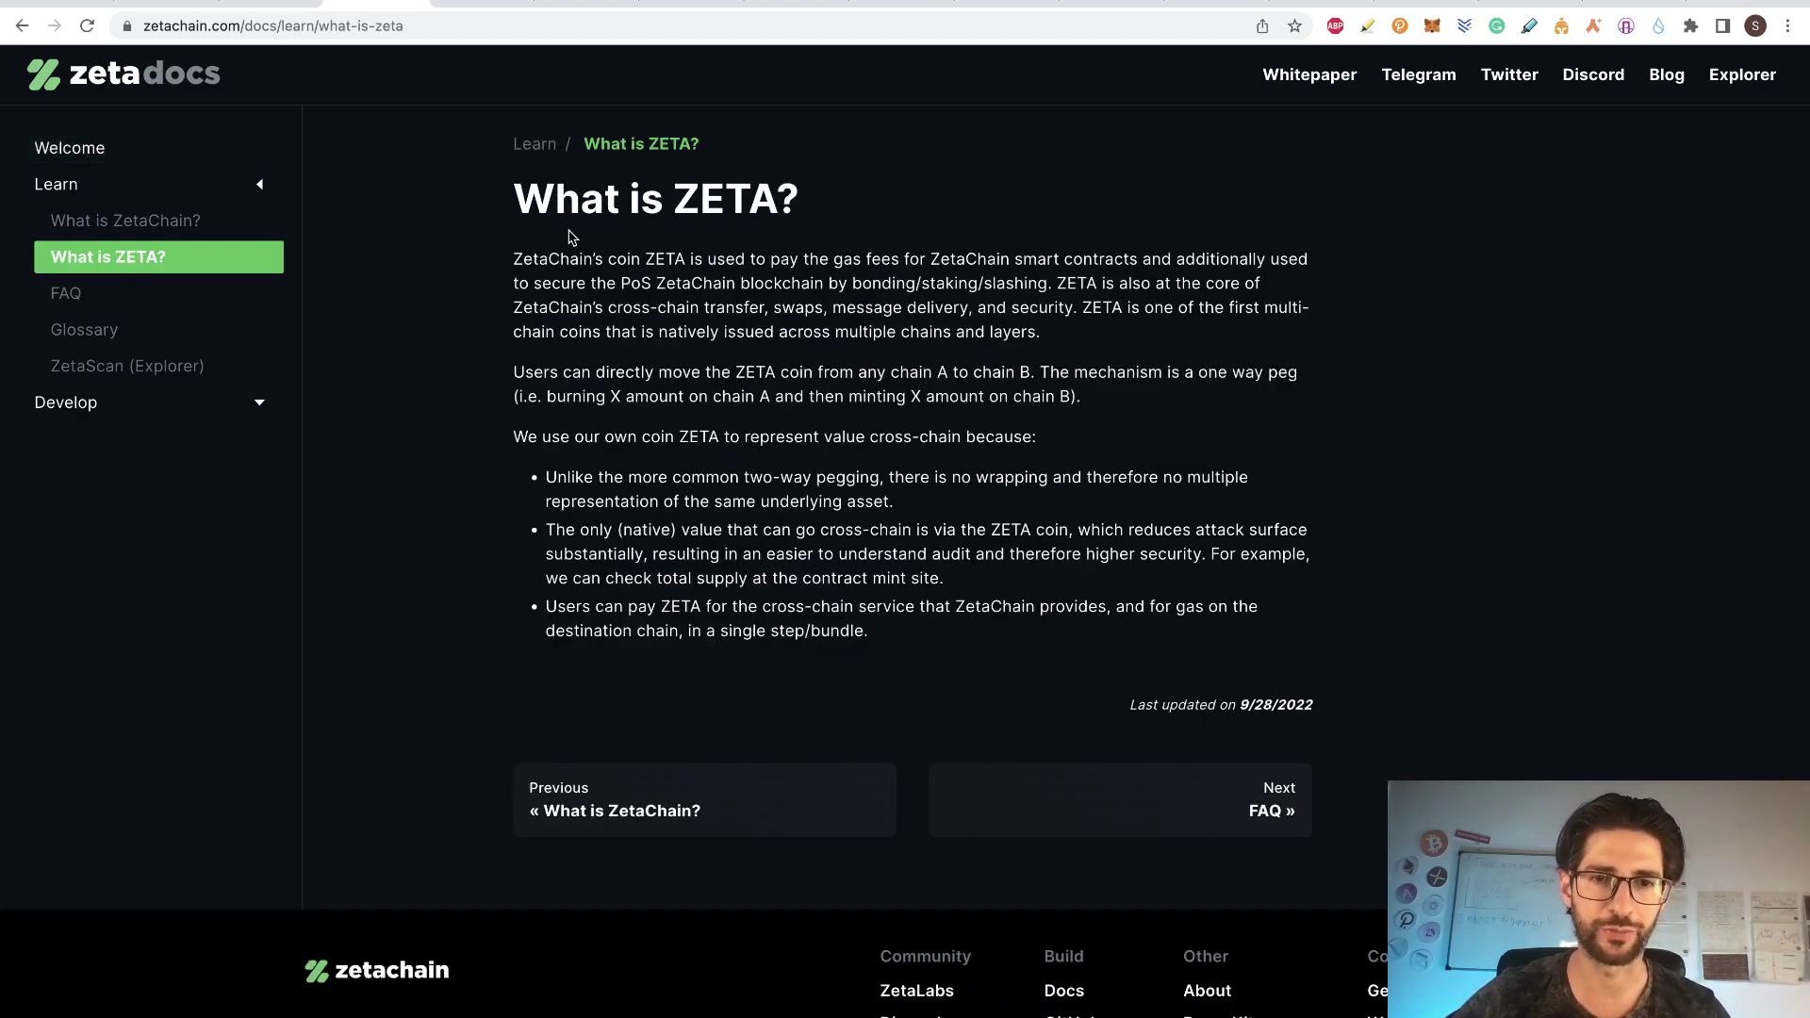
{"action": "double_click", "coordinate": [667, 259]}
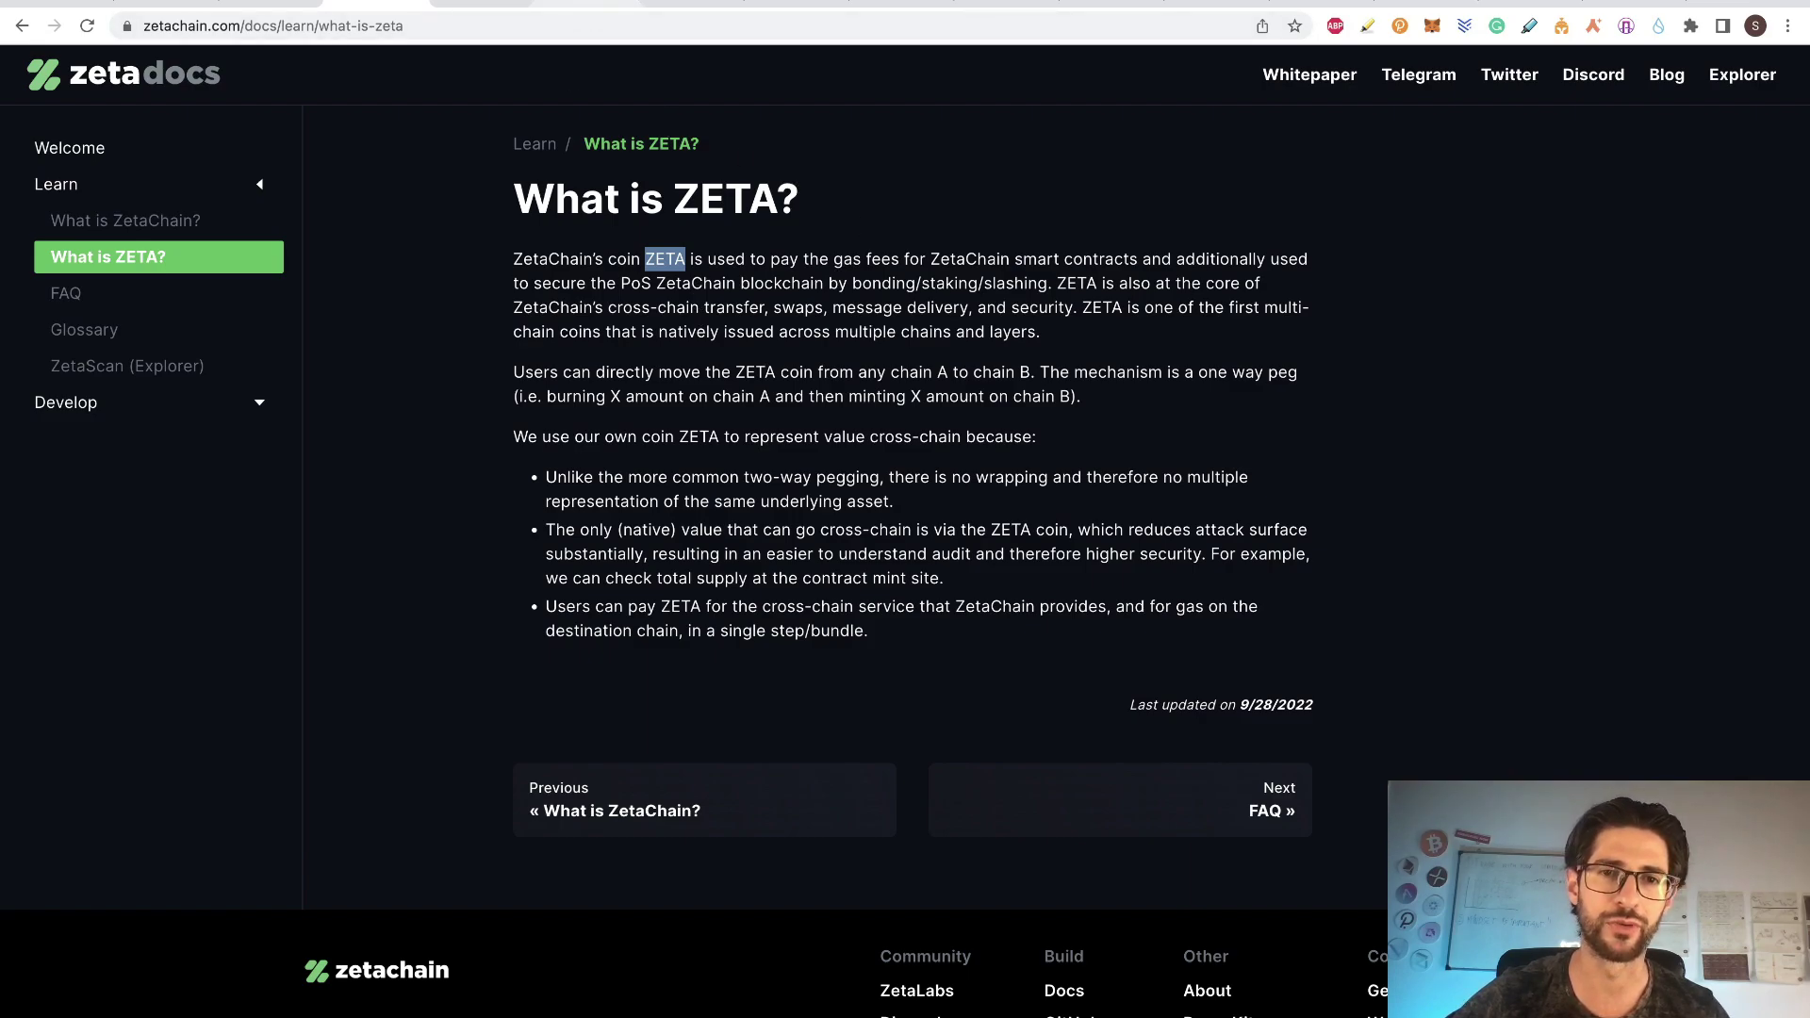
{"action": "left_click", "coordinate": [691, 5]}
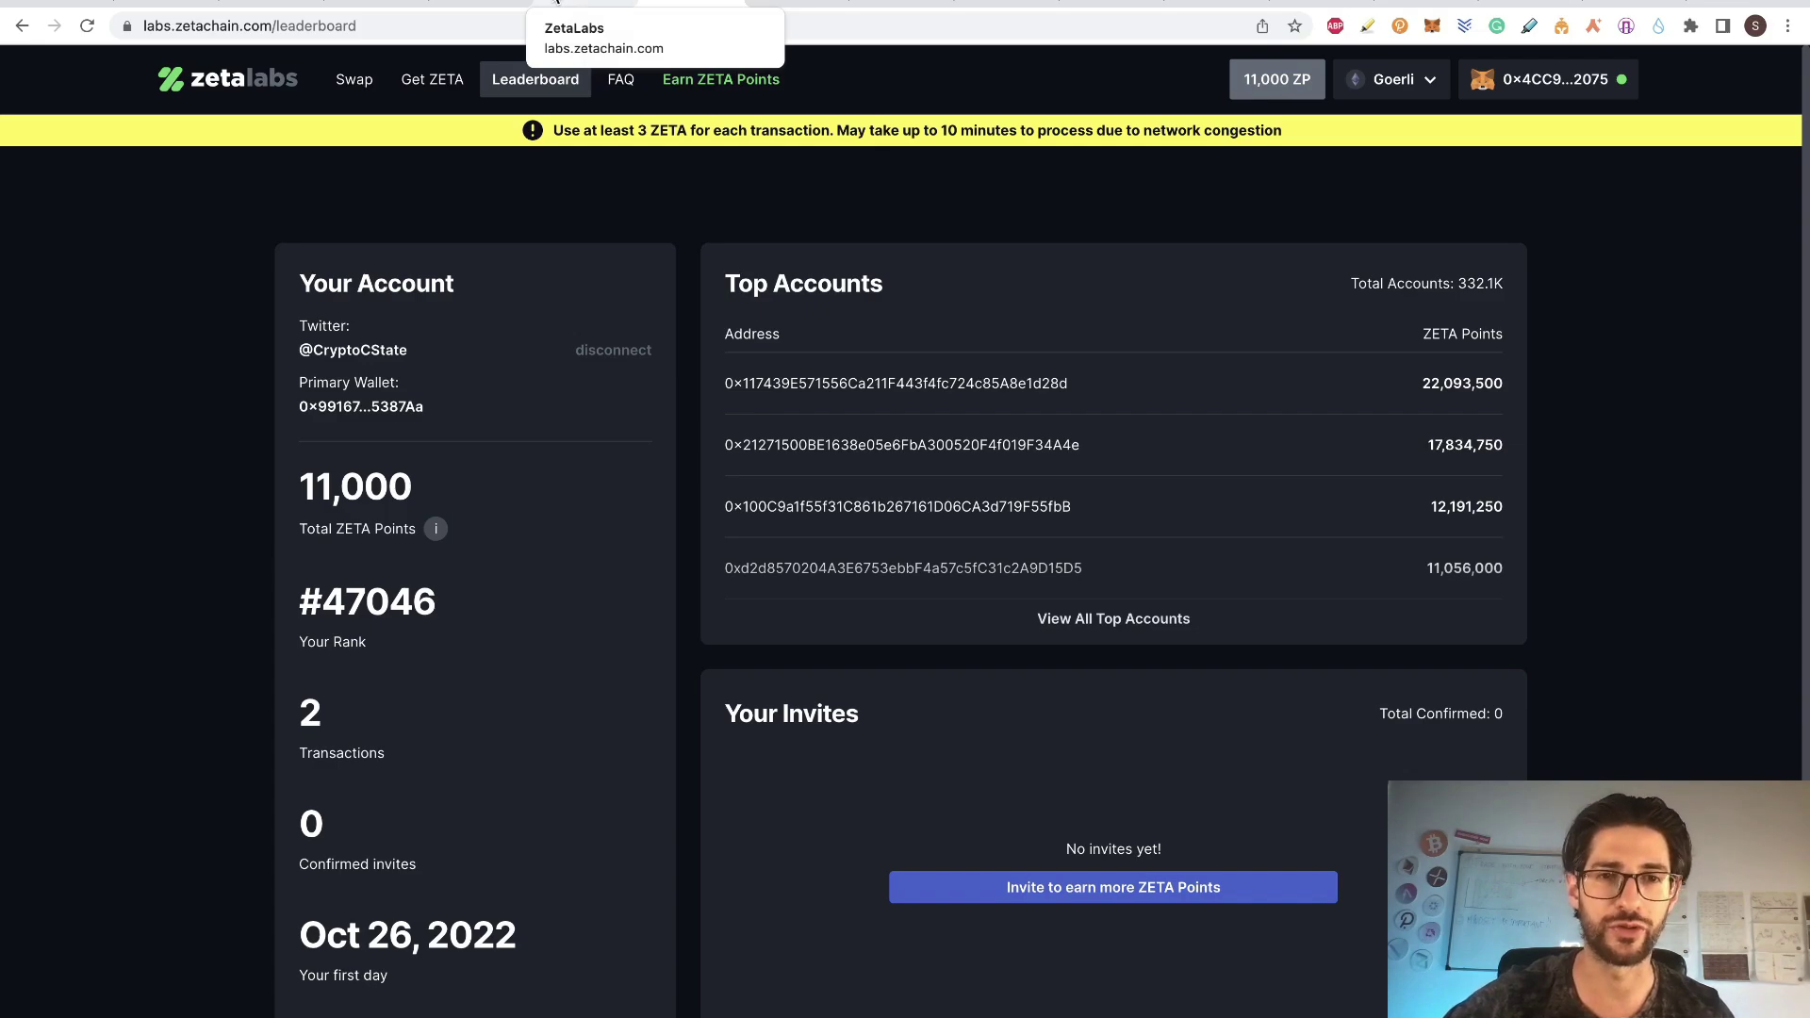
- Glance at the Get ZETA faucet and What is ZETA? pages, then show the Crypto Currency State channel
{"action": "left_click", "coordinate": [587, 2]}
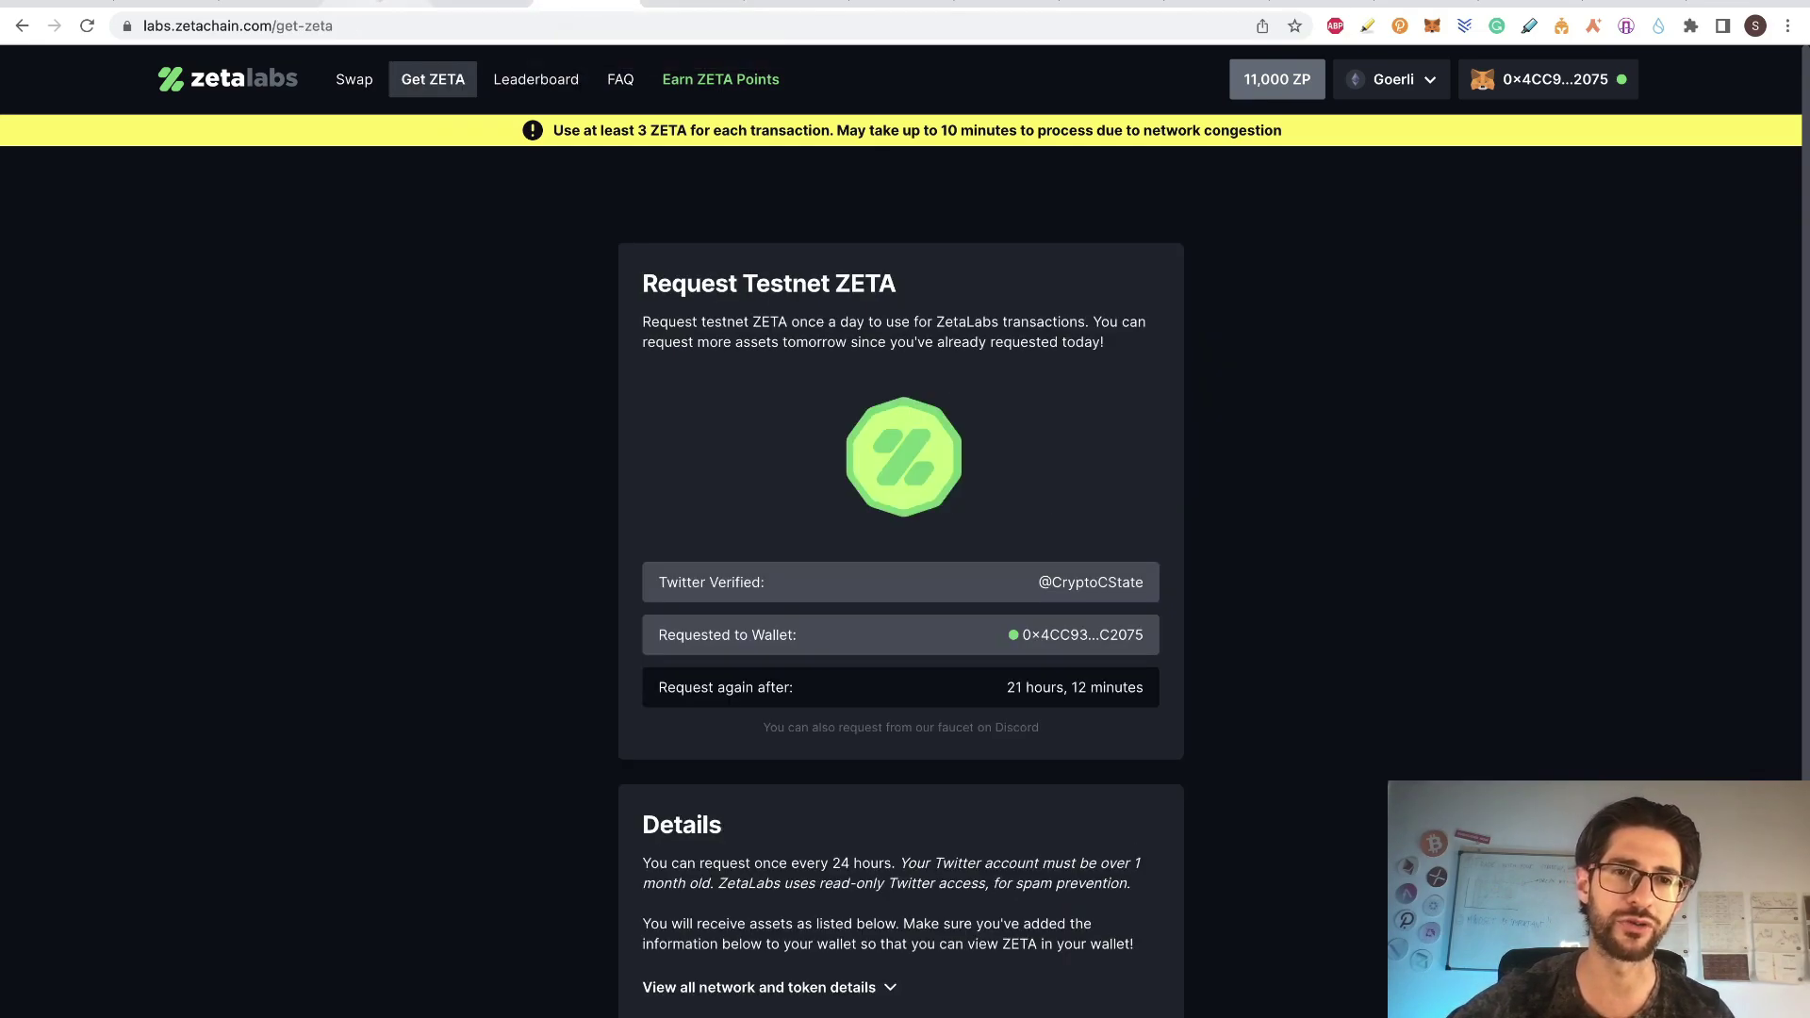
{"action": "left_click", "coordinate": [276, 2]}
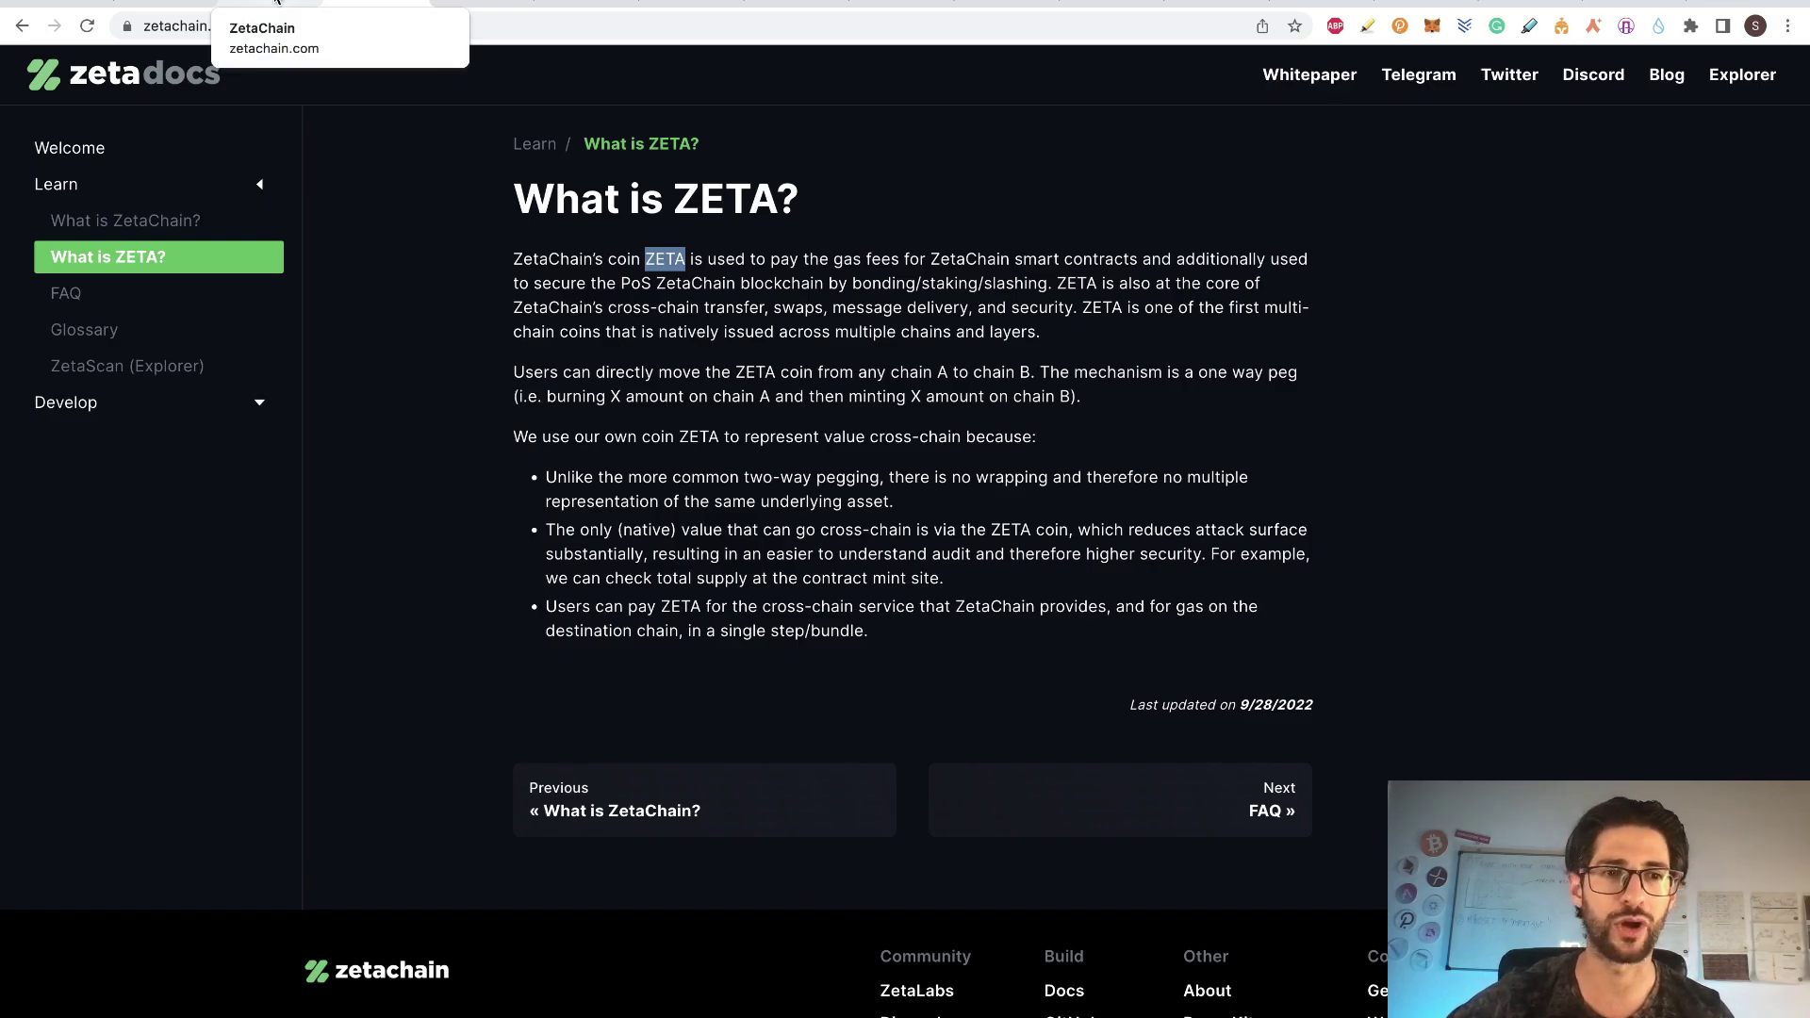
{"action": "left_click", "coordinate": [170, 2]}
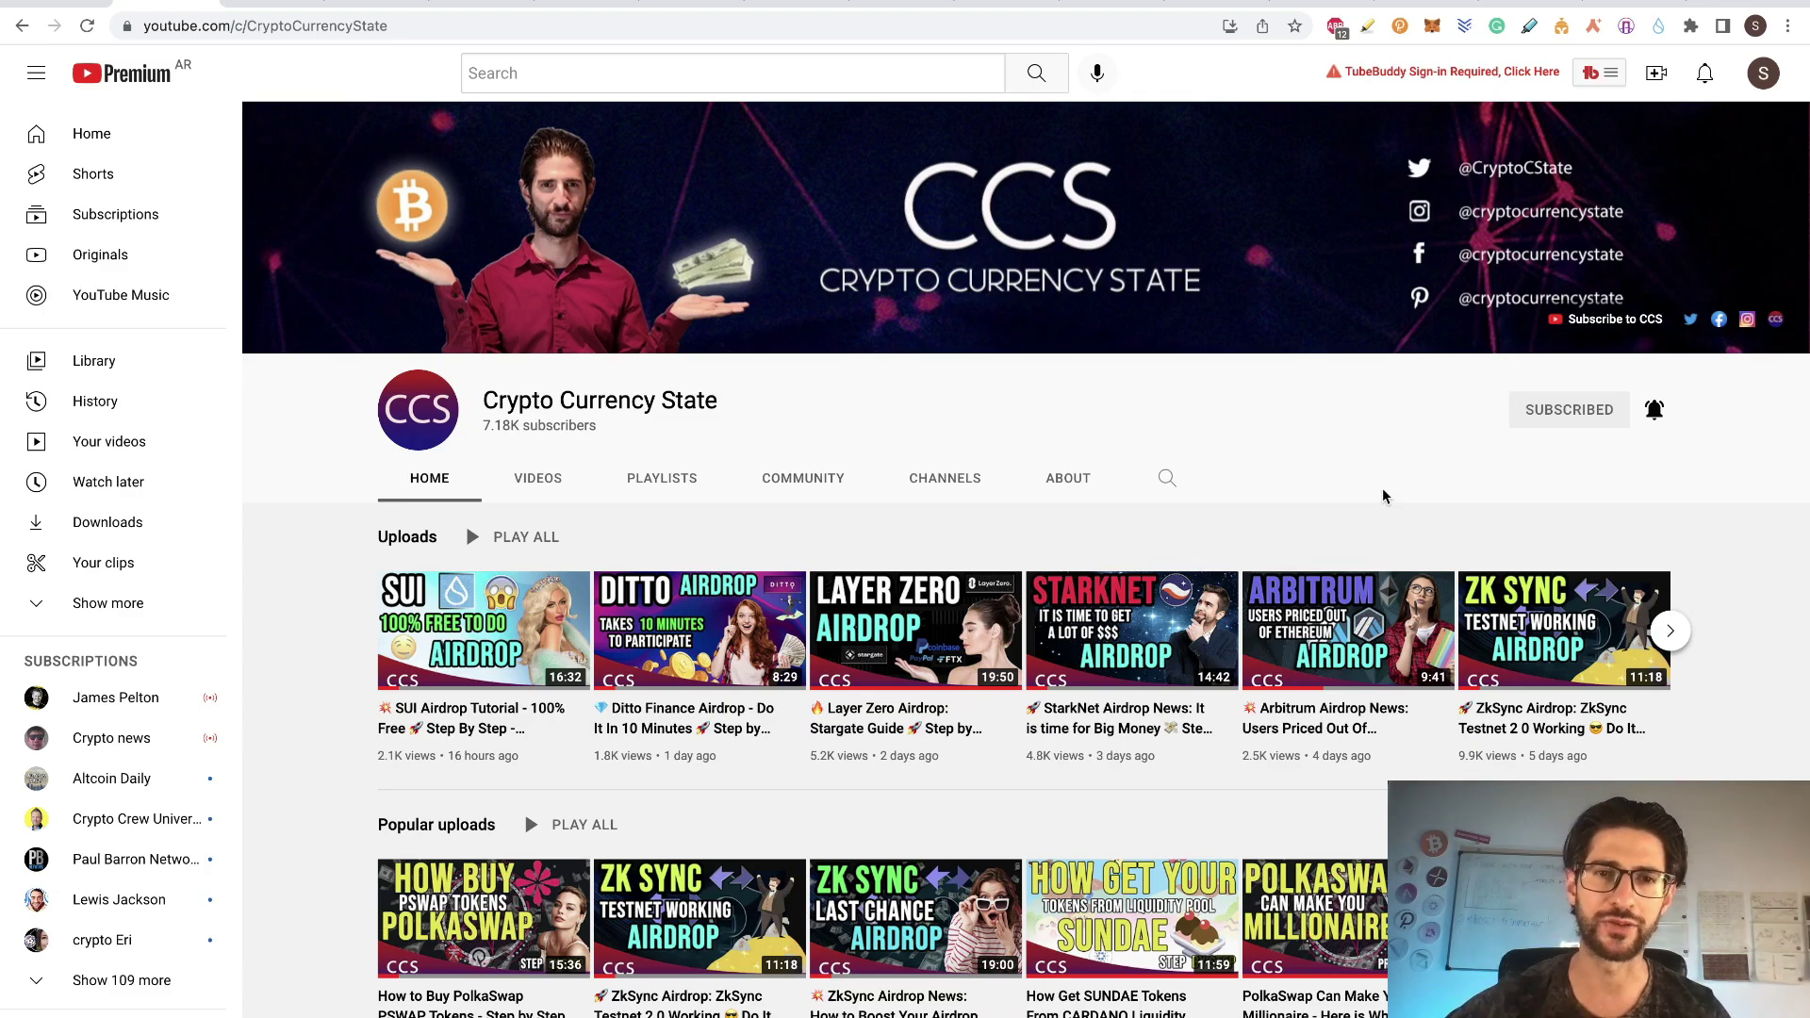
- After a quick look at the Airdrops sheet, open the Crypto Currency State channel's Videos list
{"action": "left_click", "coordinate": [68, 1]}
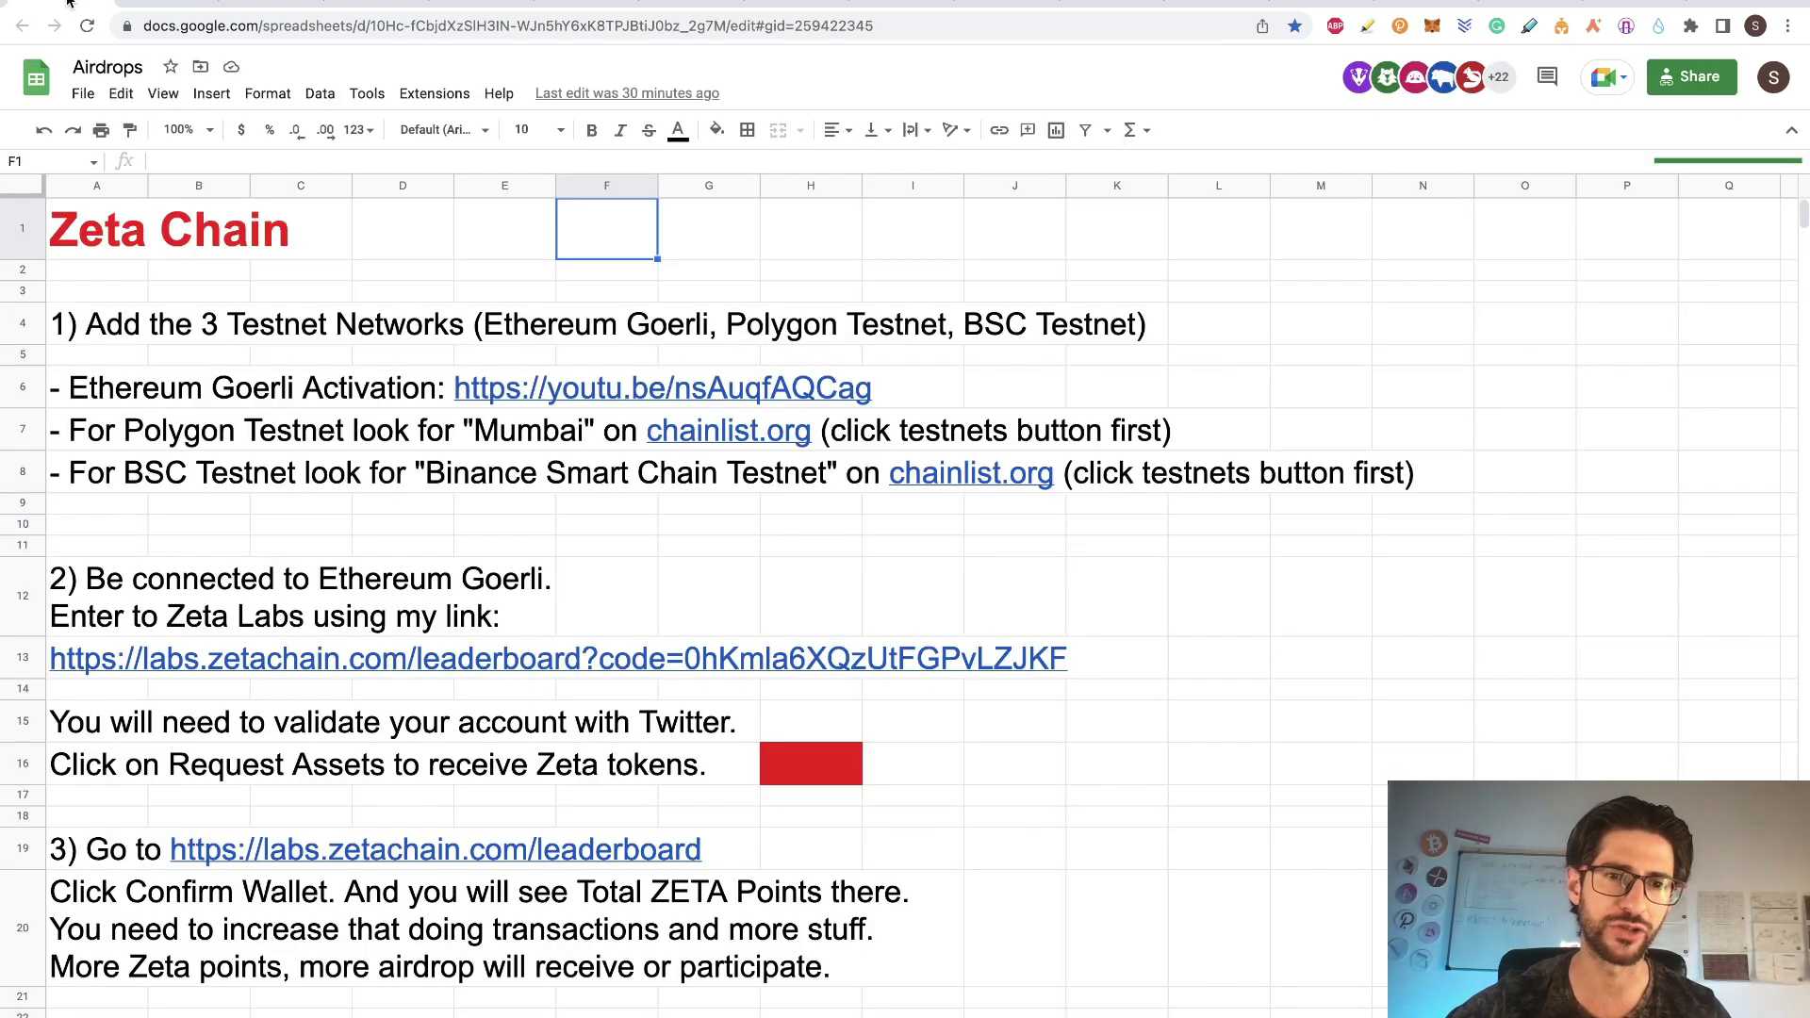
{"action": "left_click", "coordinate": [185, 8]}
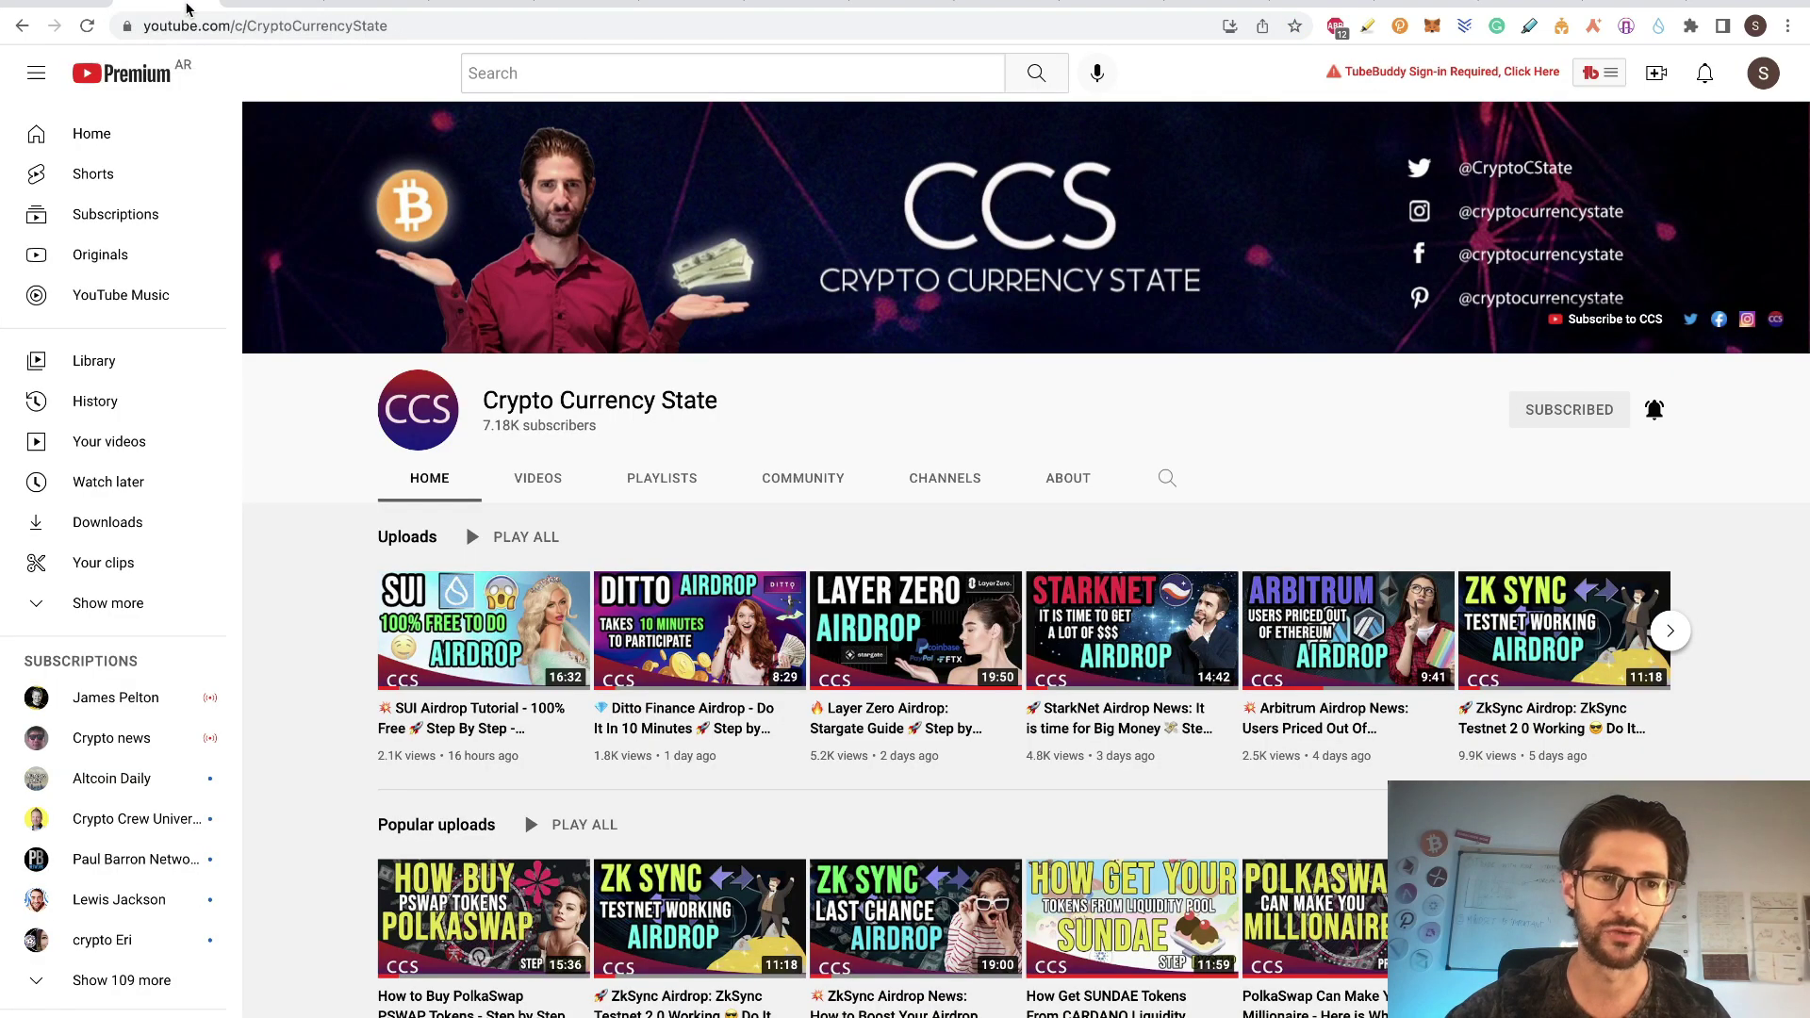
{"action": "scroll", "coordinate": [1200, 464], "scroll_direction": "down", "scroll_amount": 1}
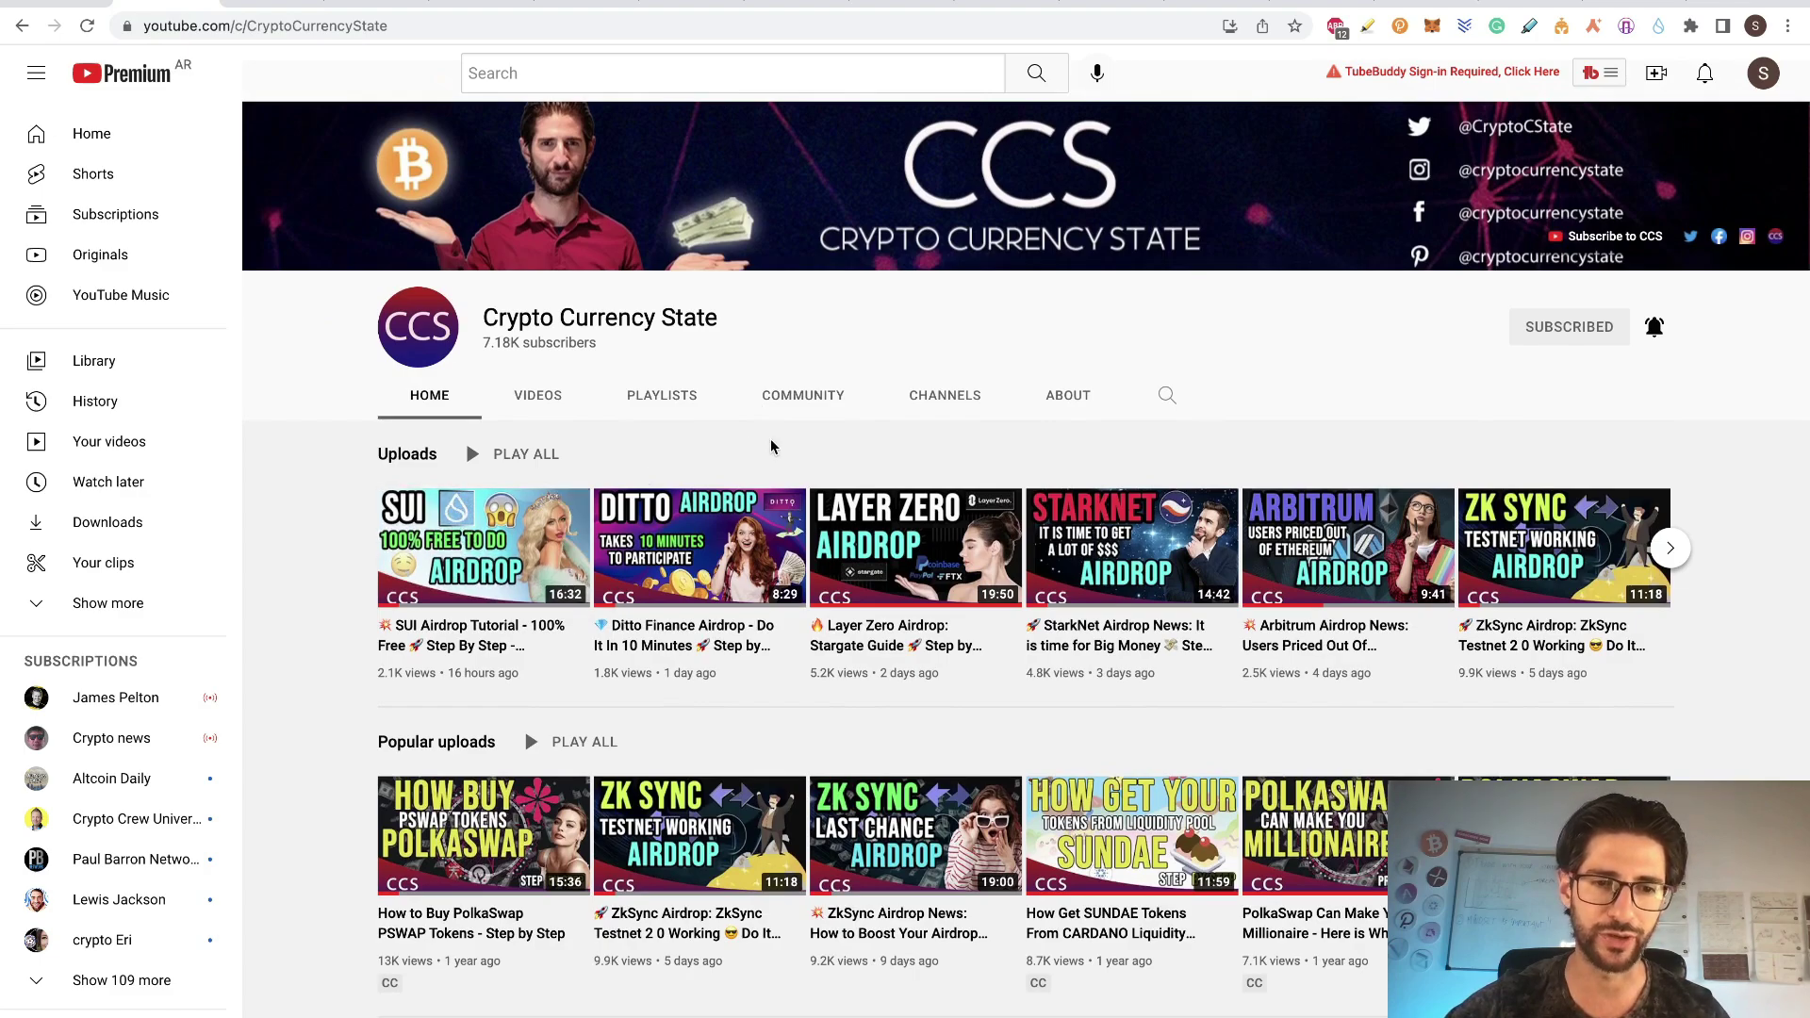
{"action": "mouse_move", "coordinate": [544, 537]}
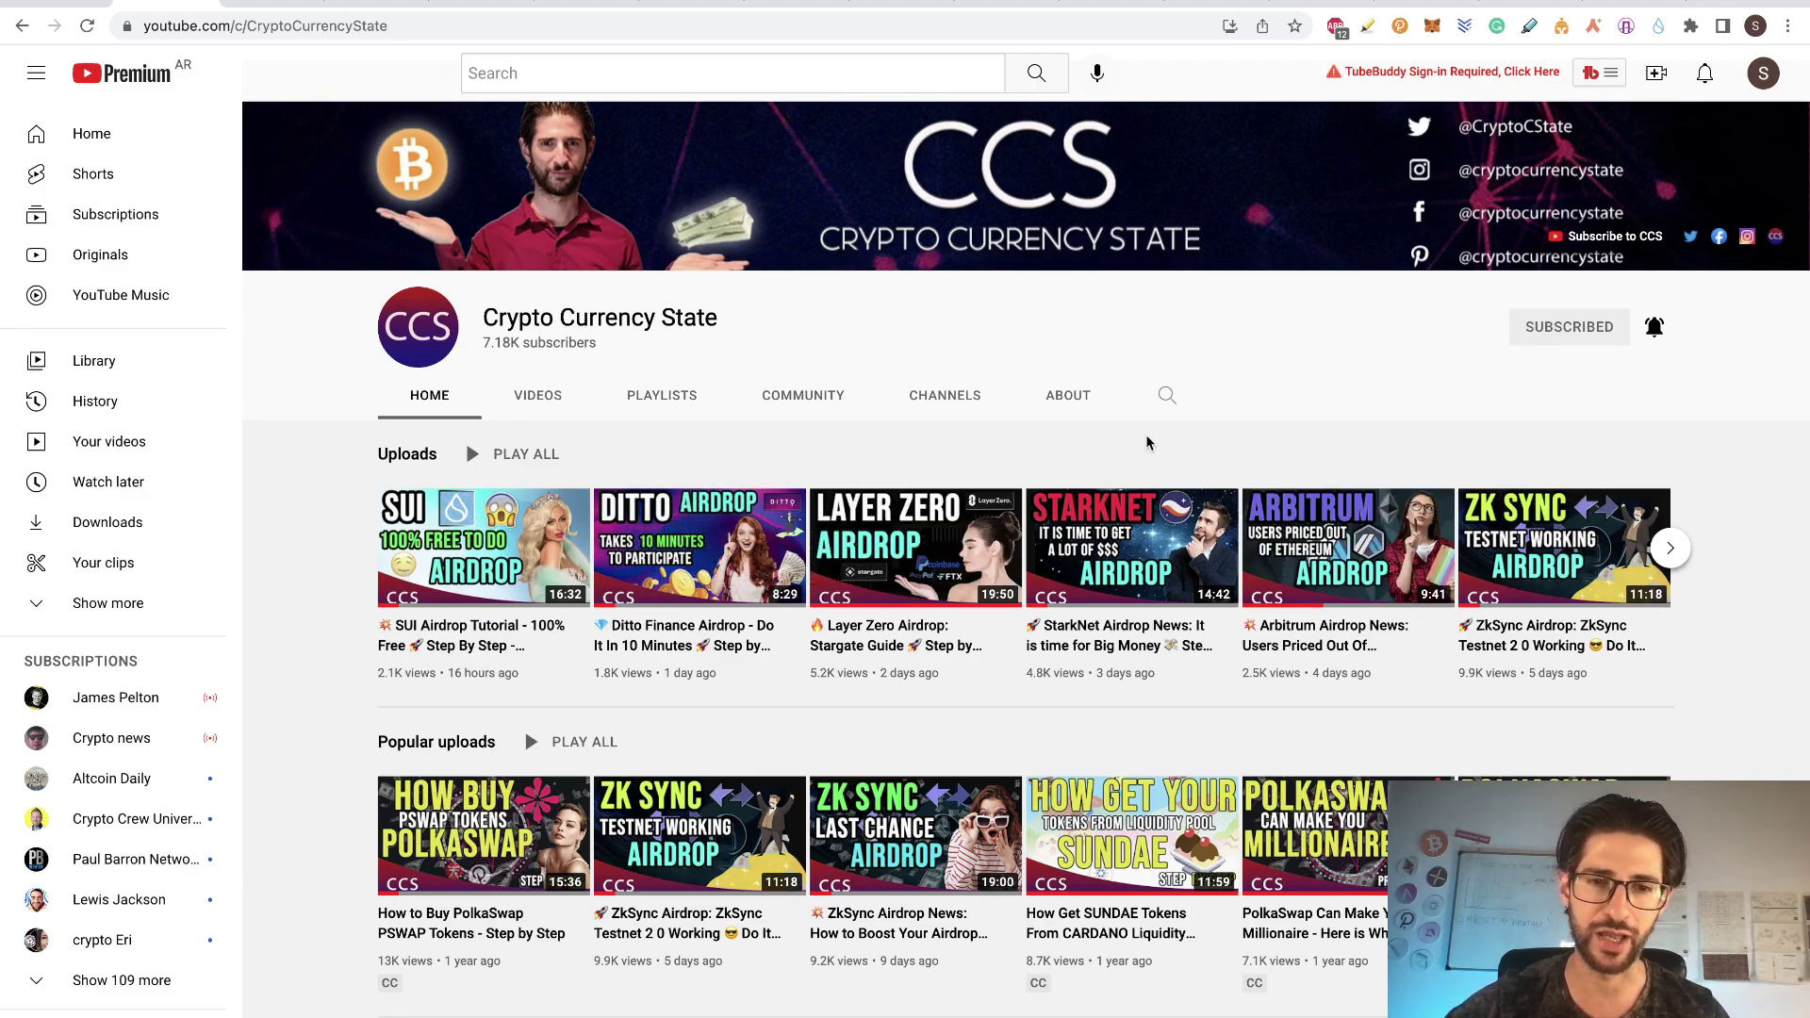
{"action": "left_click", "coordinate": [538, 395]}
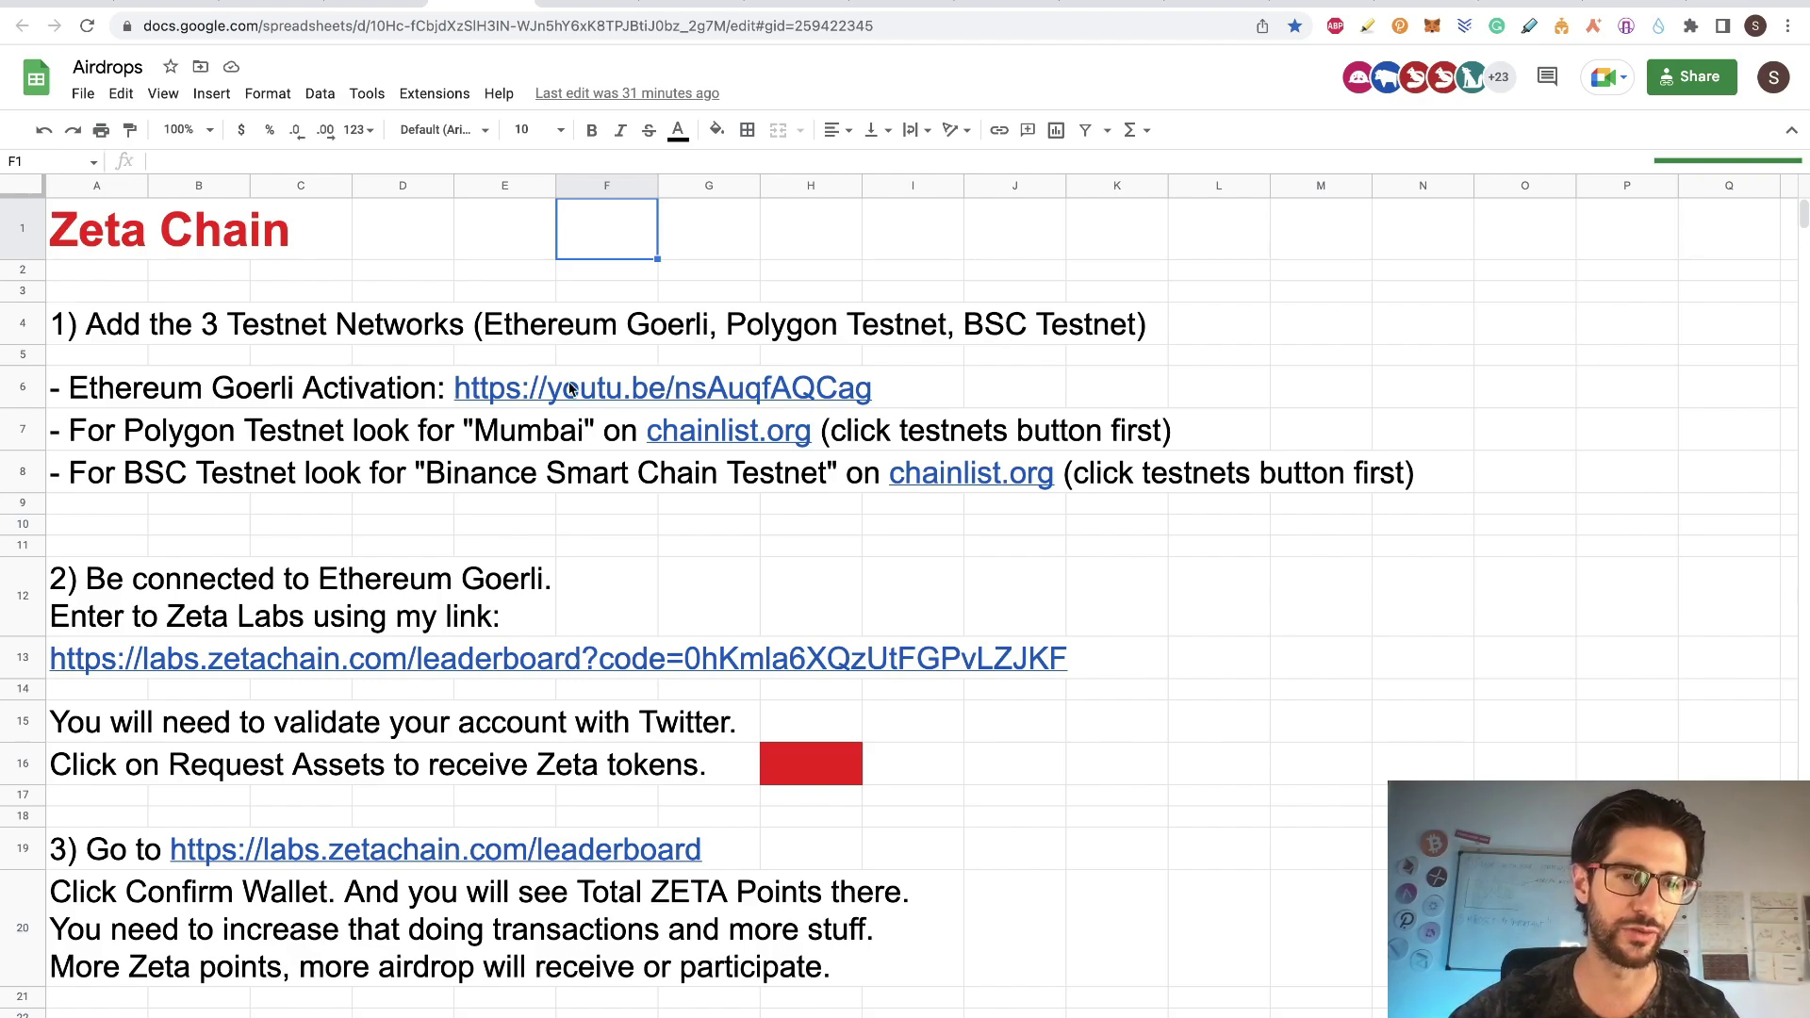
- Select cell D6 on the Goerli row and enable test networks in MetaMask's advanced settings
{"action": "left_click", "coordinate": [444, 398]}
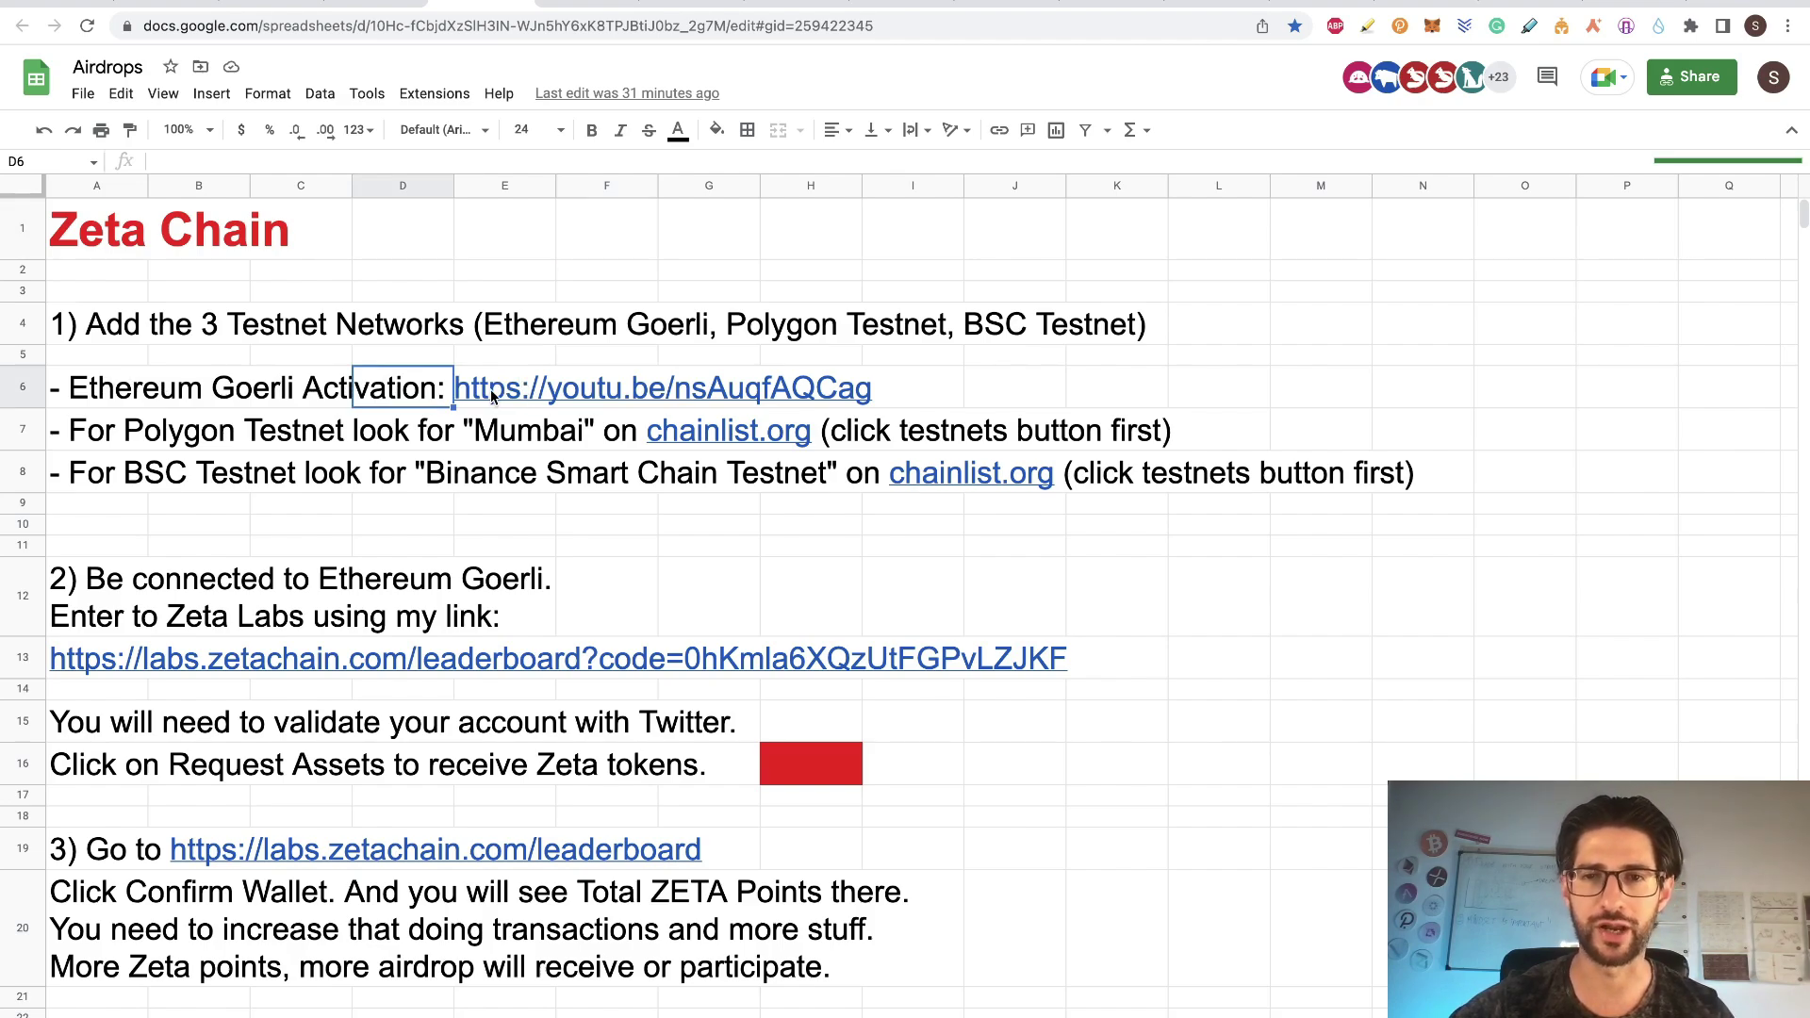
{"action": "left_click", "coordinate": [1431, 26]}
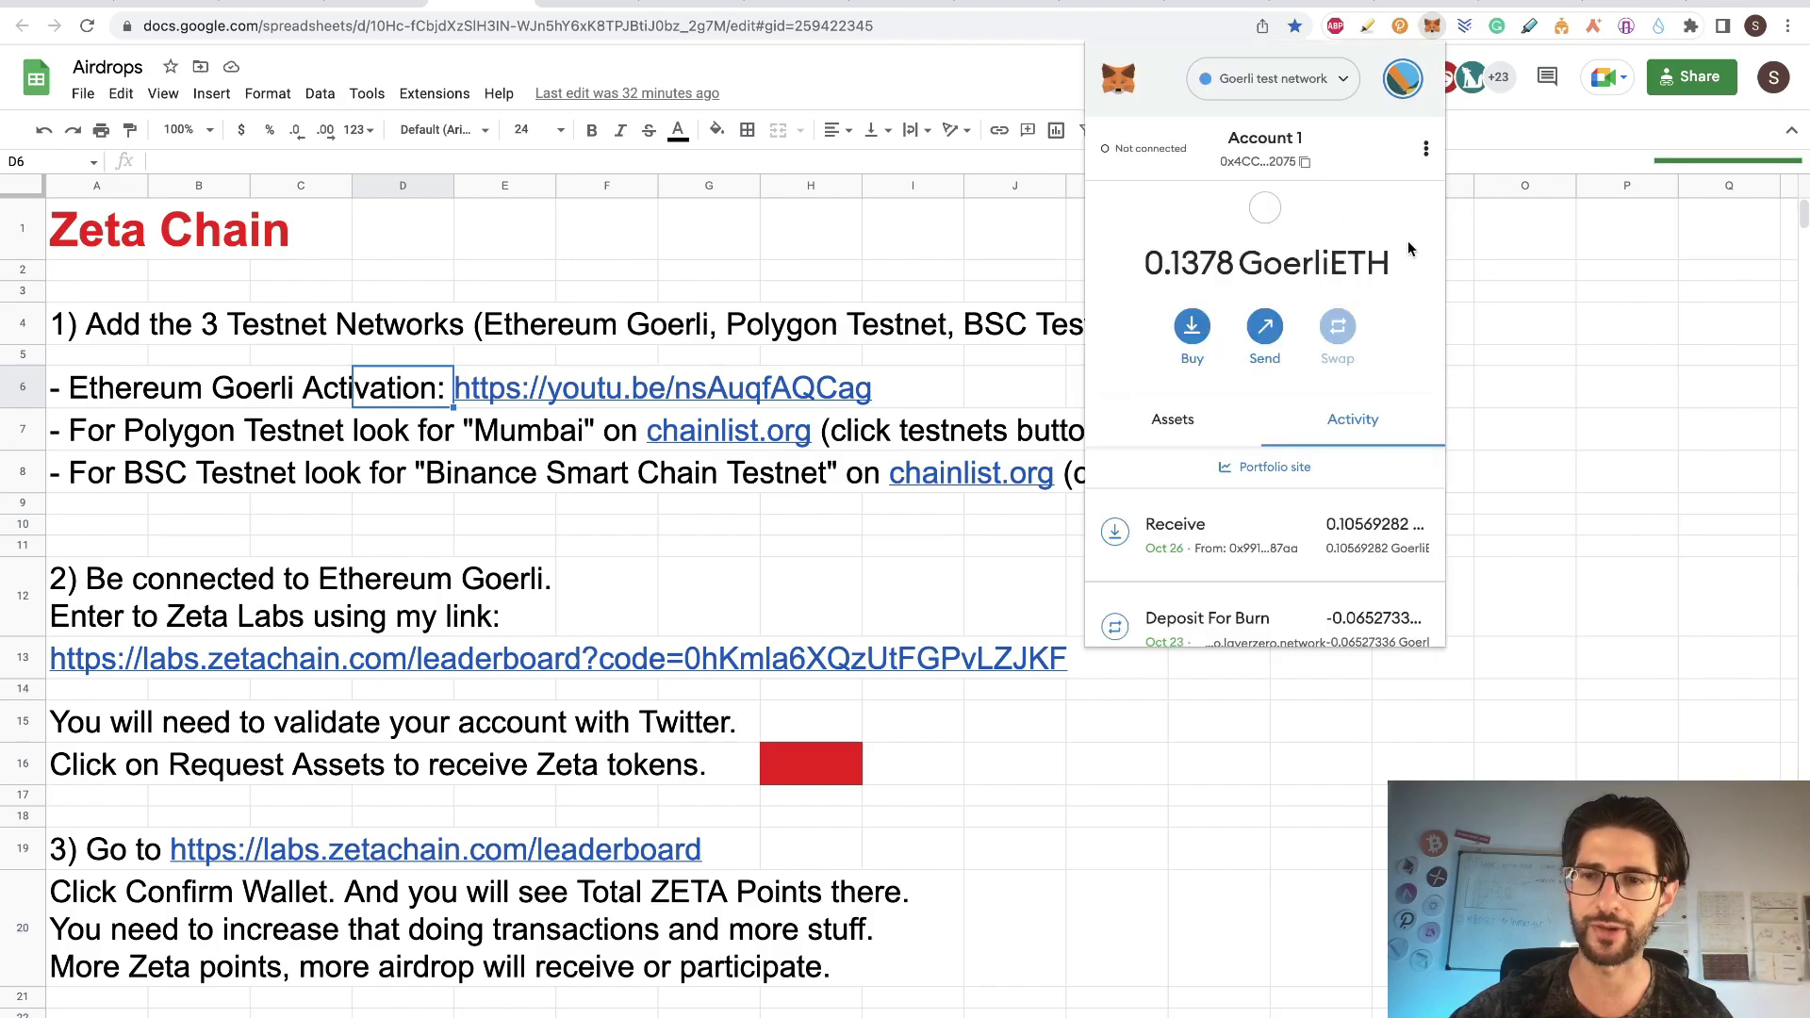
{"action": "left_click", "coordinate": [1401, 77]}
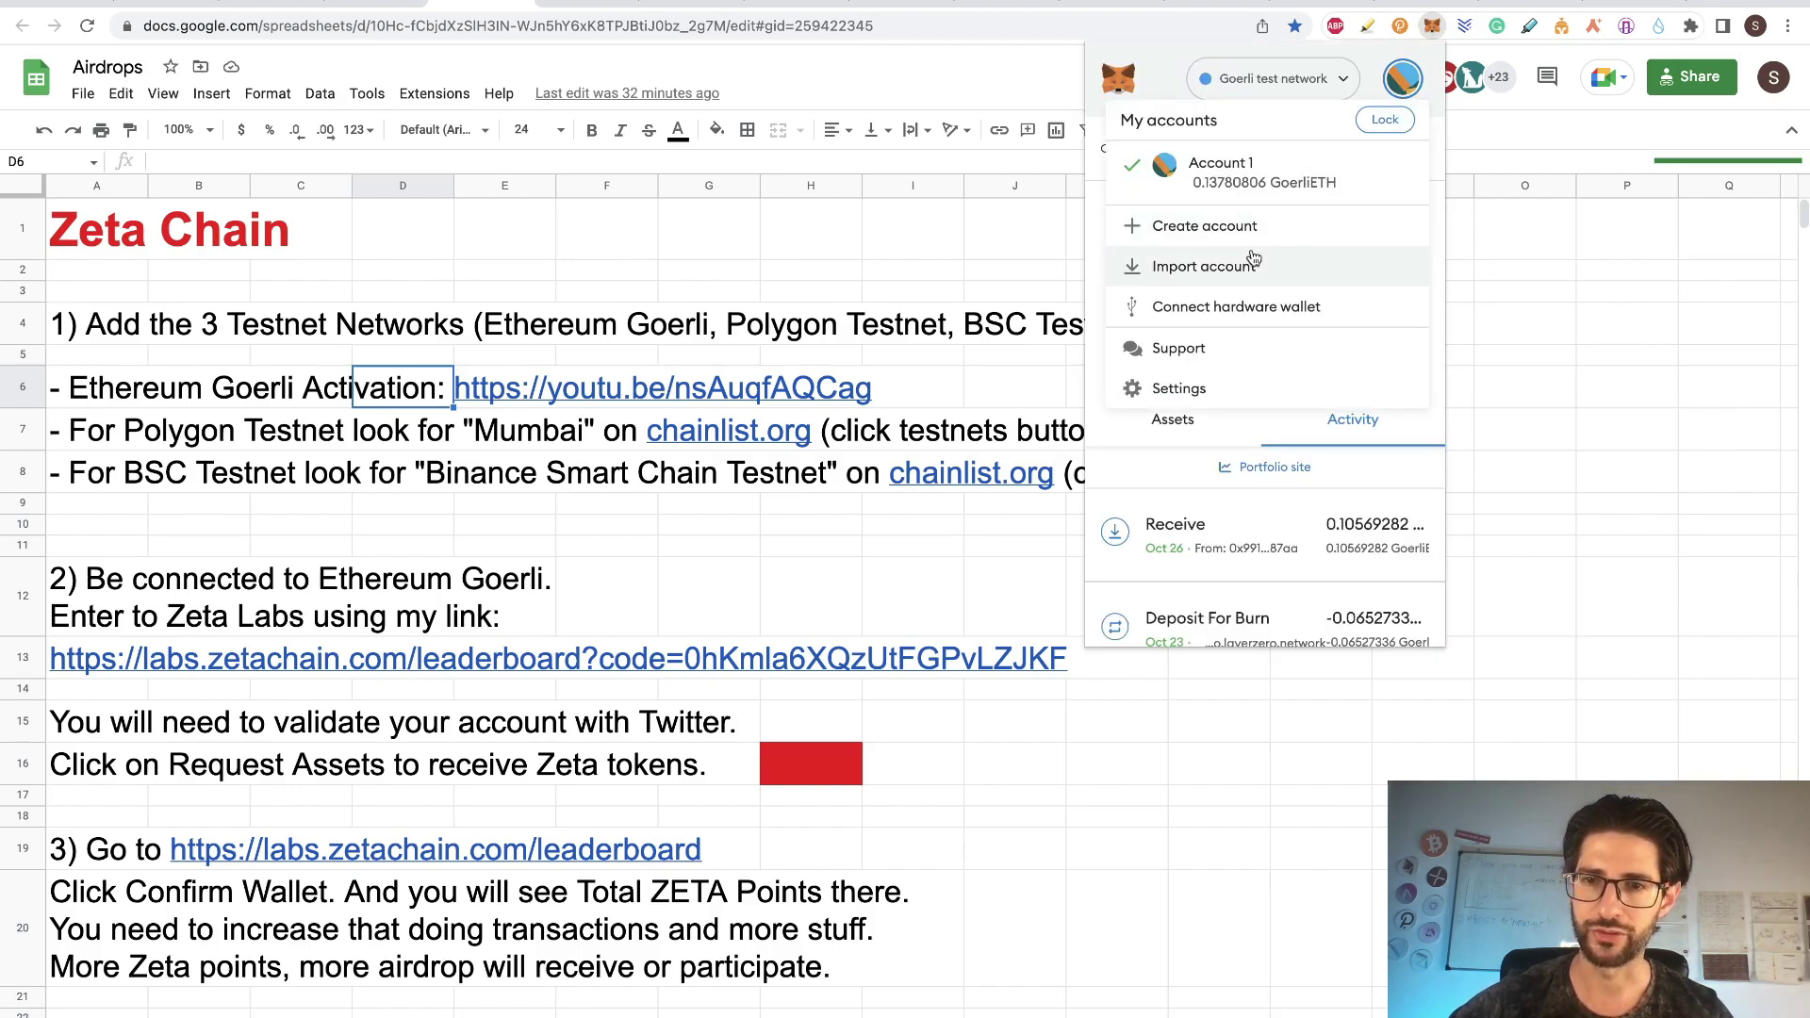
{"action": "left_click", "coordinate": [1246, 388]}
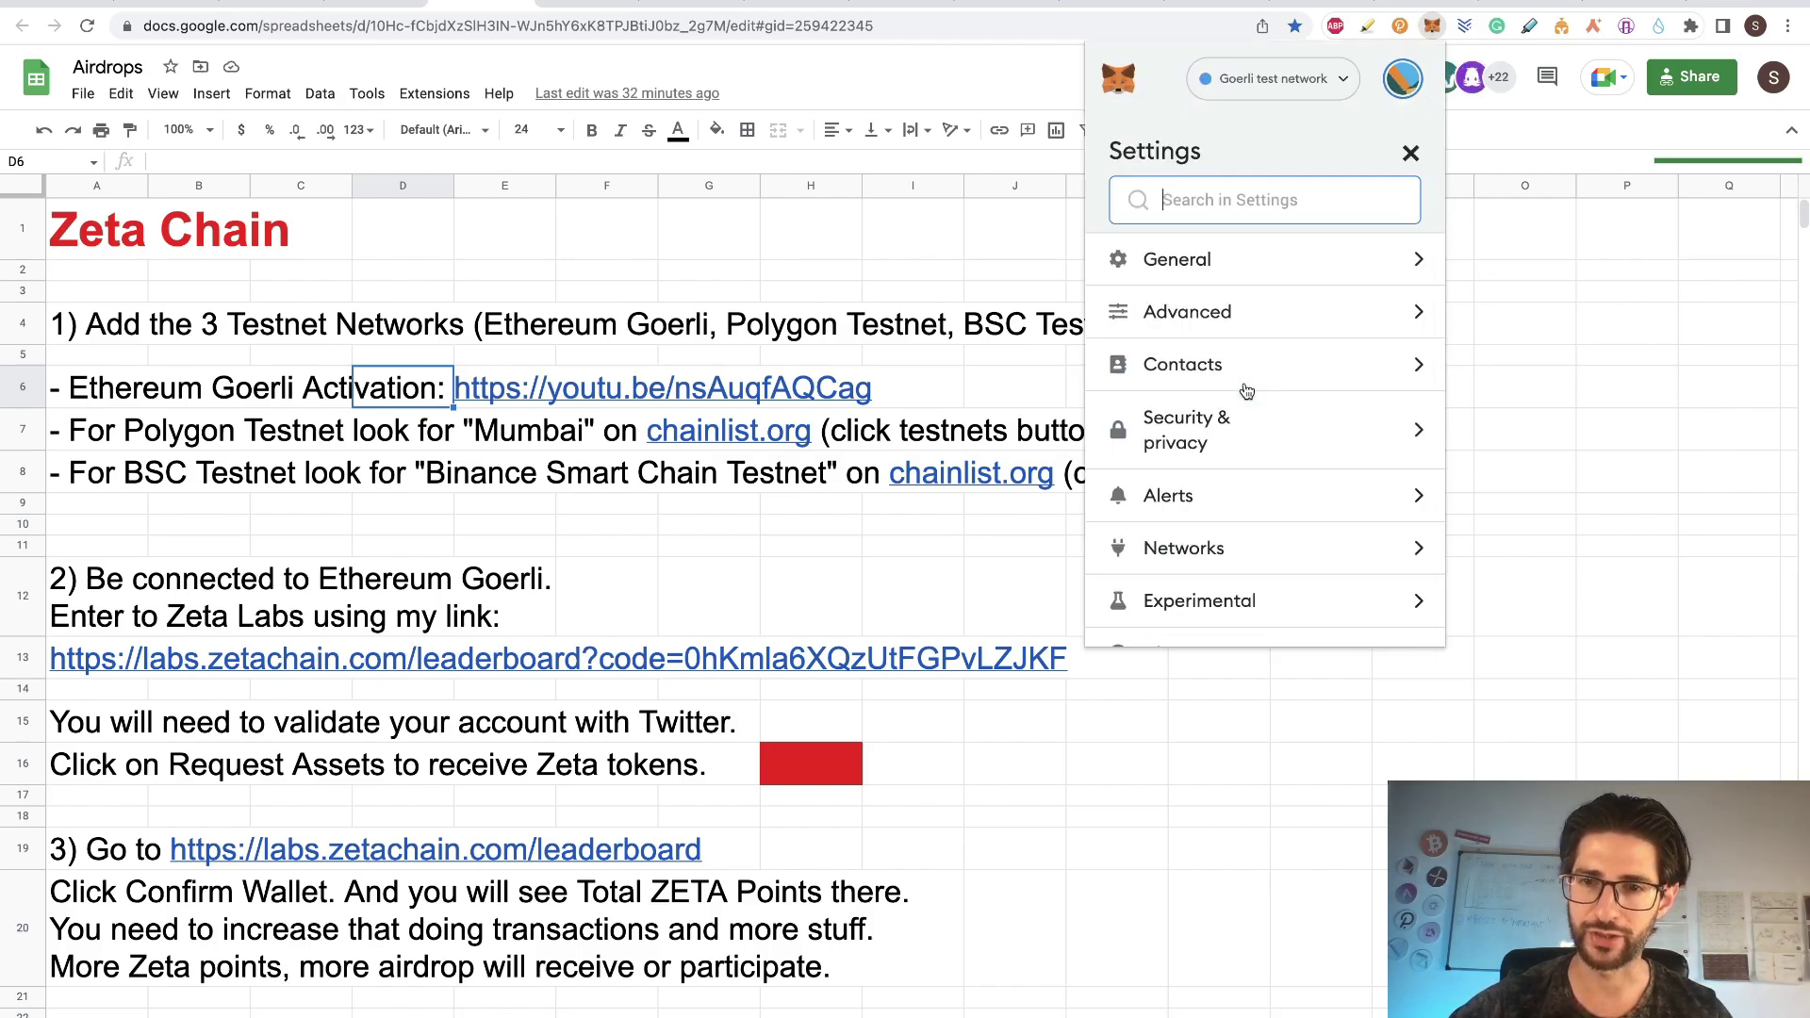
{"action": "left_click", "coordinate": [1300, 320]}
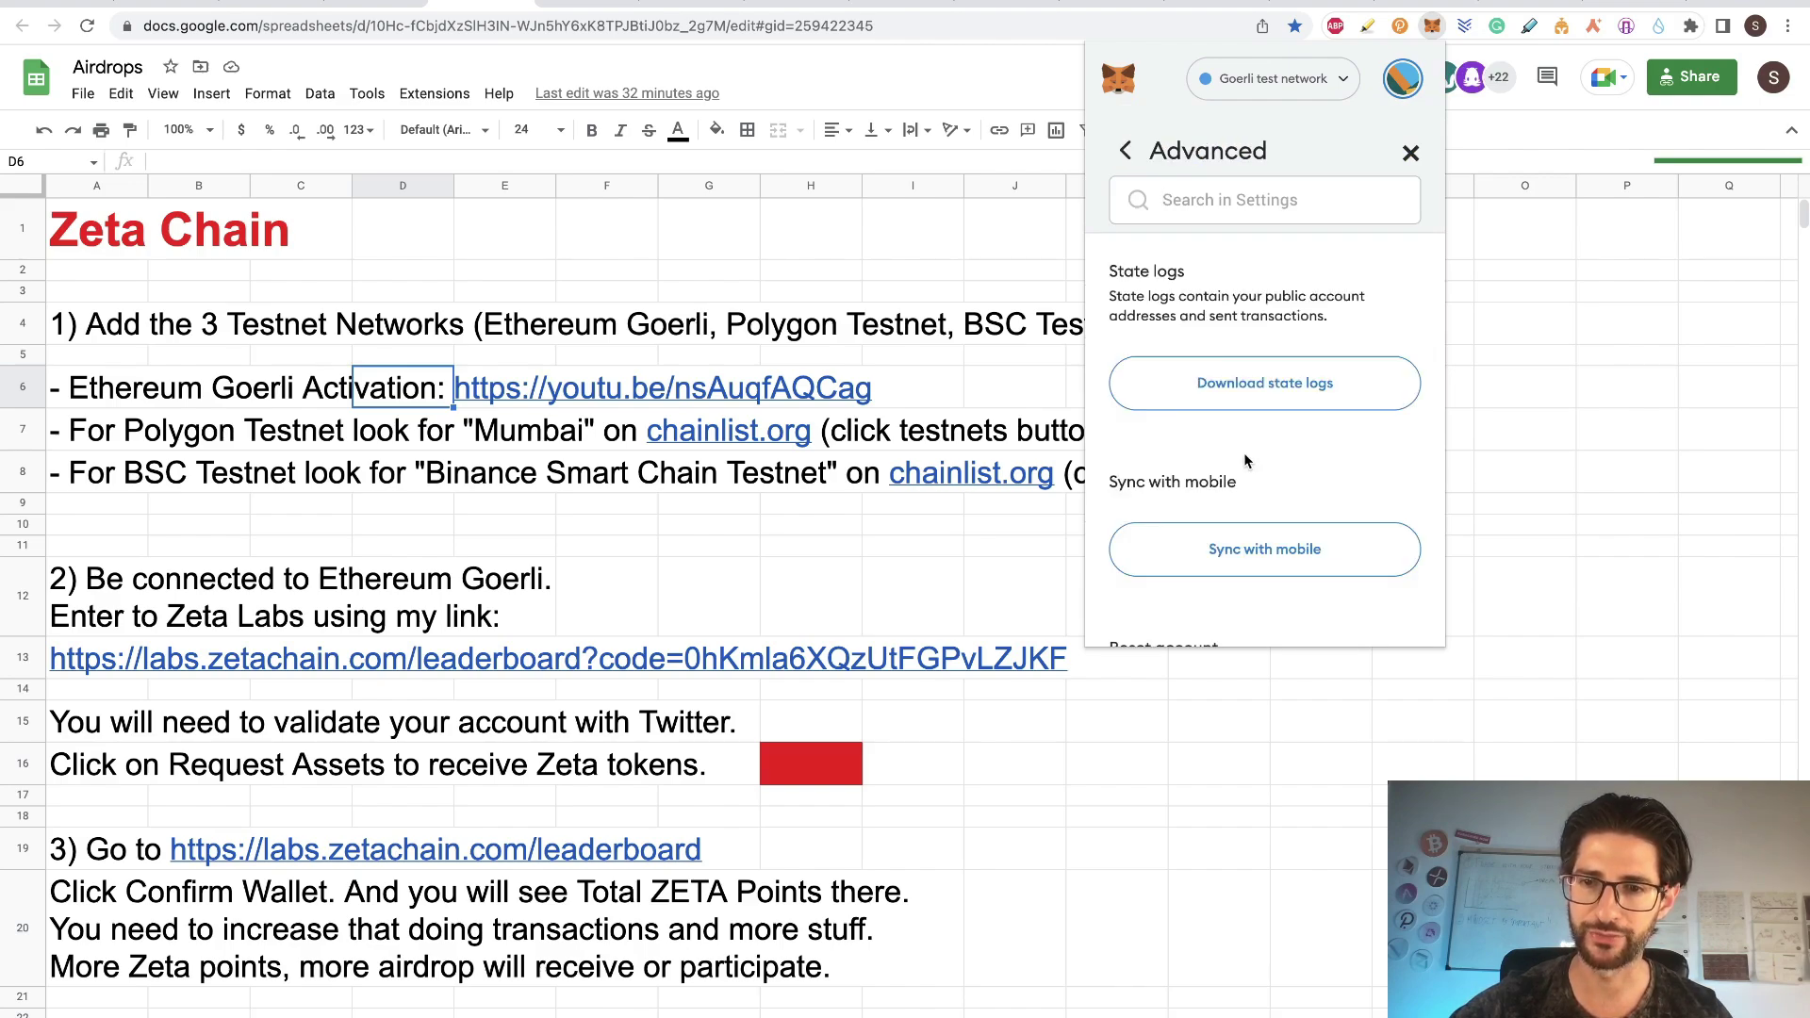
{"action": "scroll", "coordinate": [1245, 456], "scroll_direction": "down", "scroll_amount": 10}
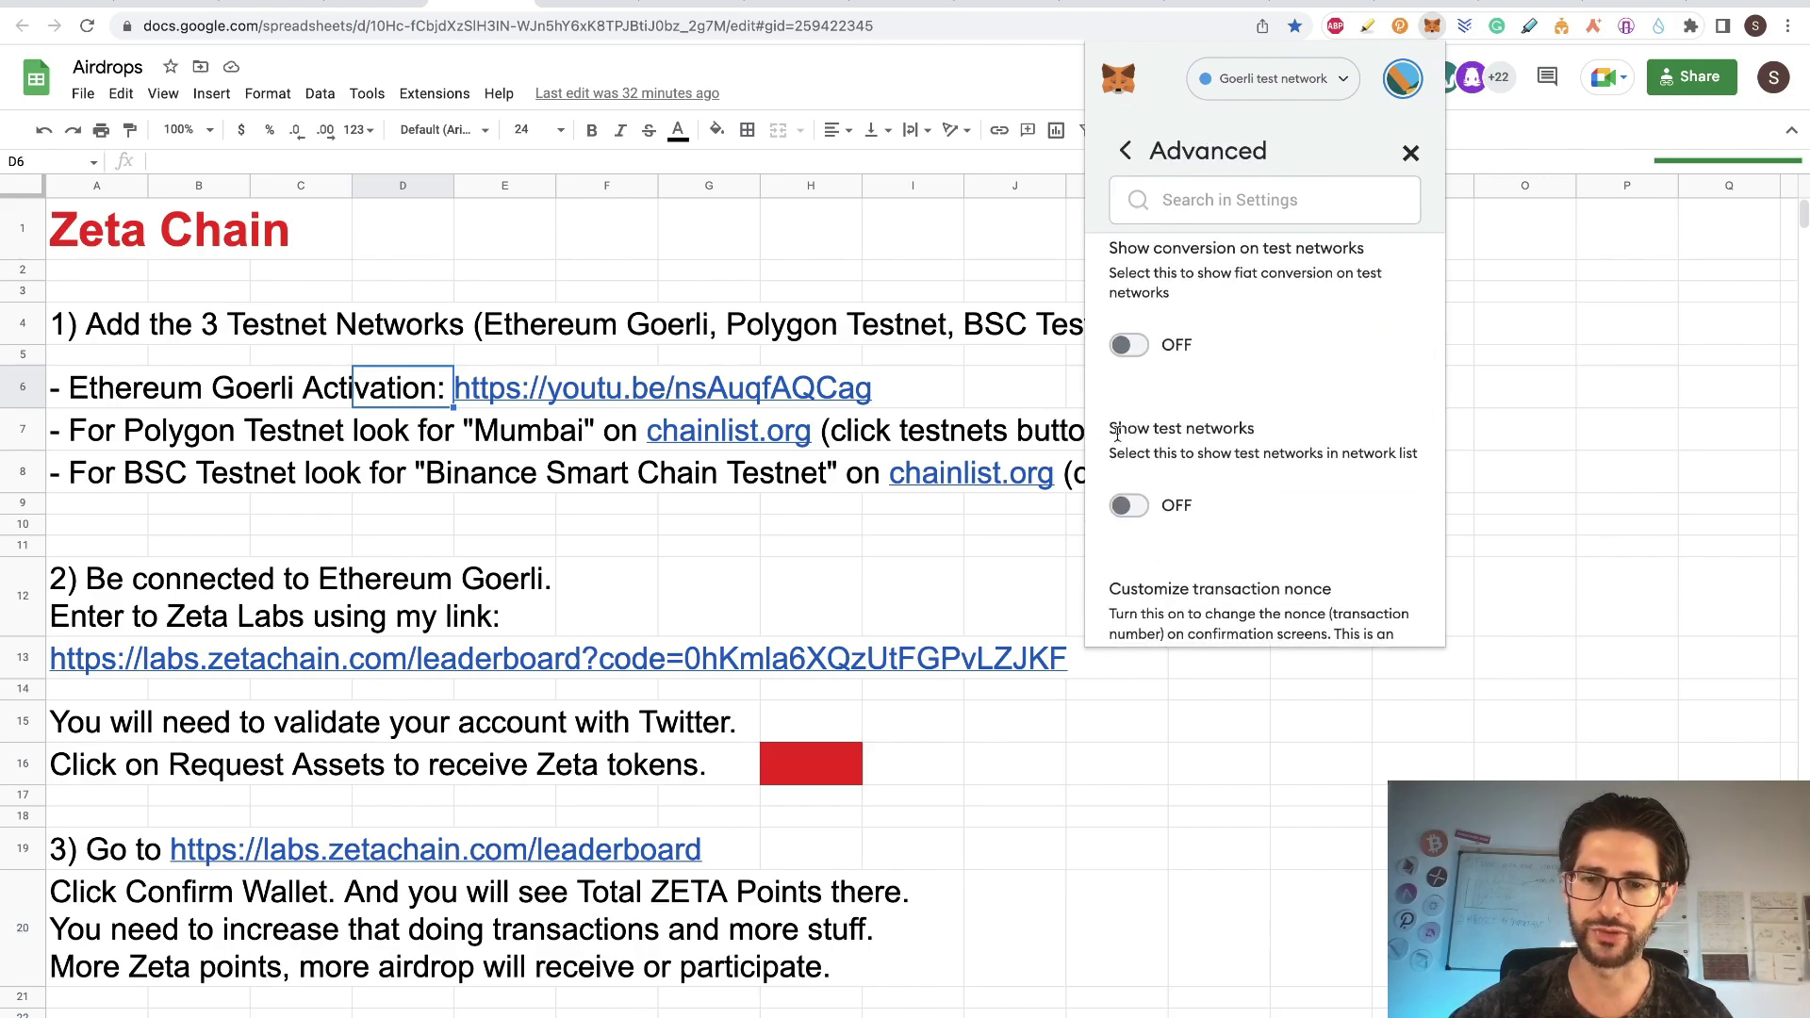
{"action": "left_click", "coordinate": [1130, 507]}
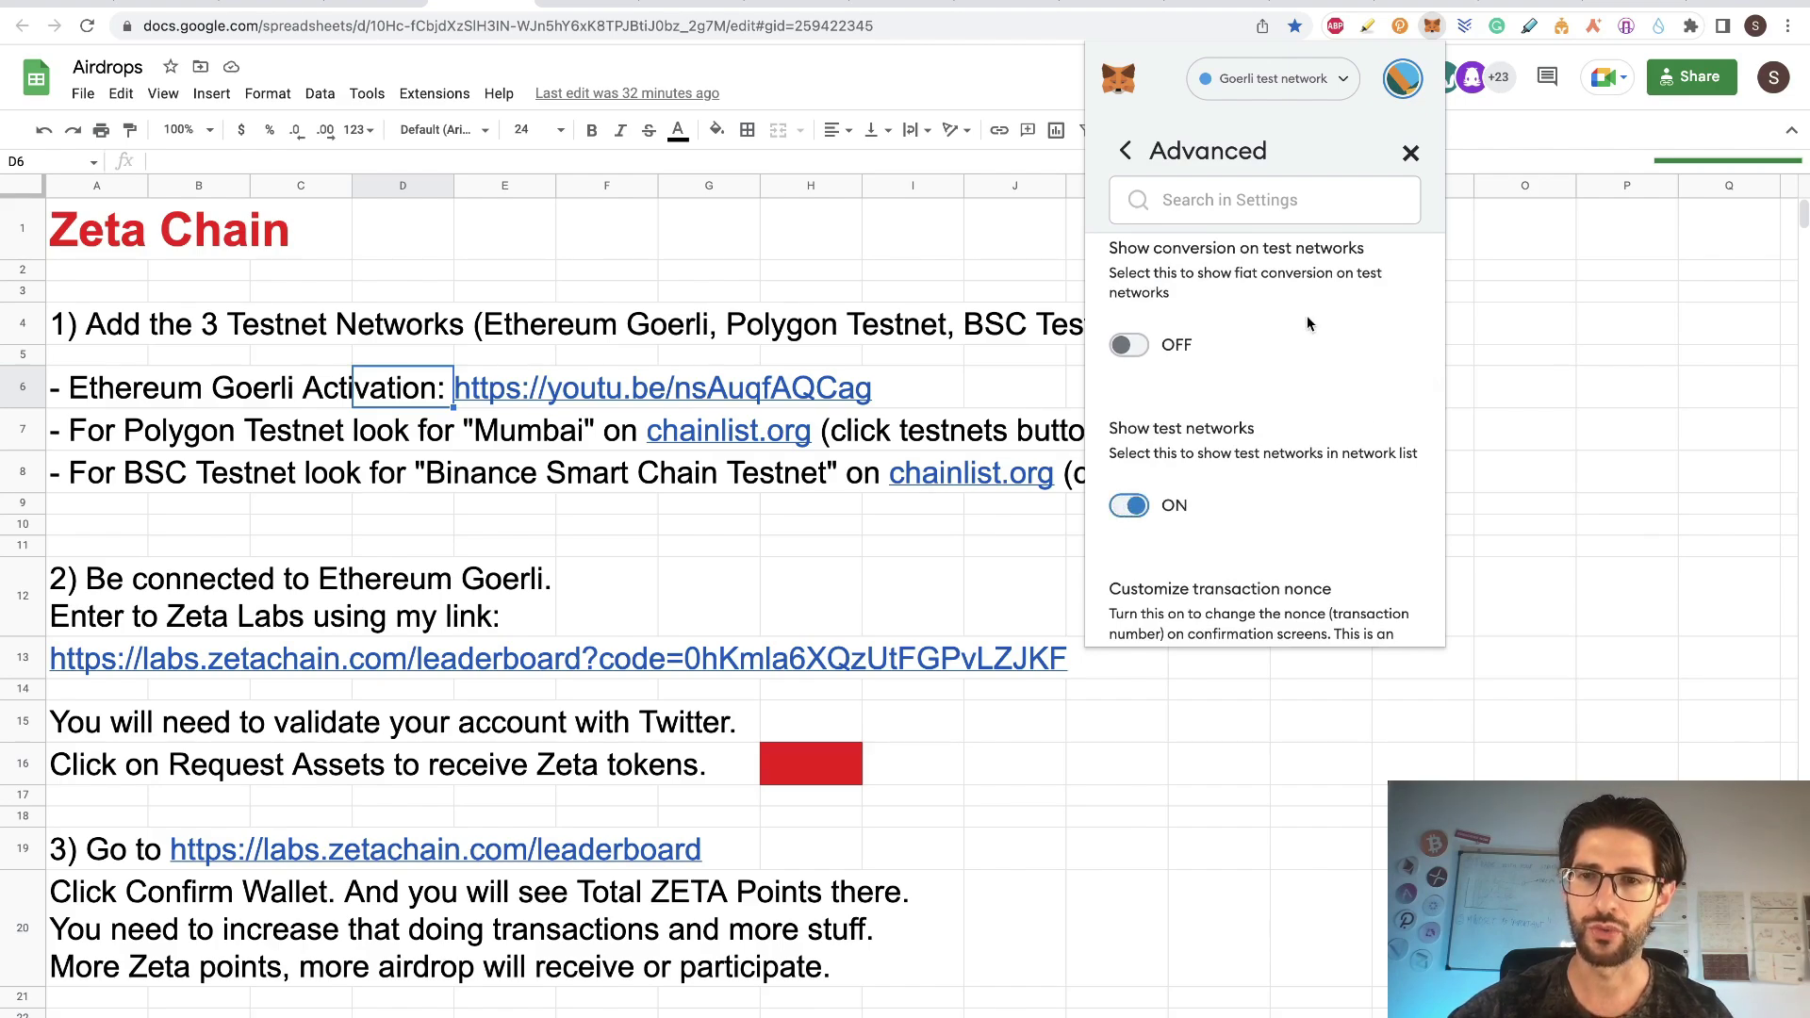
- Keep MetaMask on the Goerli test network and close the networks list
{"action": "left_click", "coordinate": [1316, 83]}
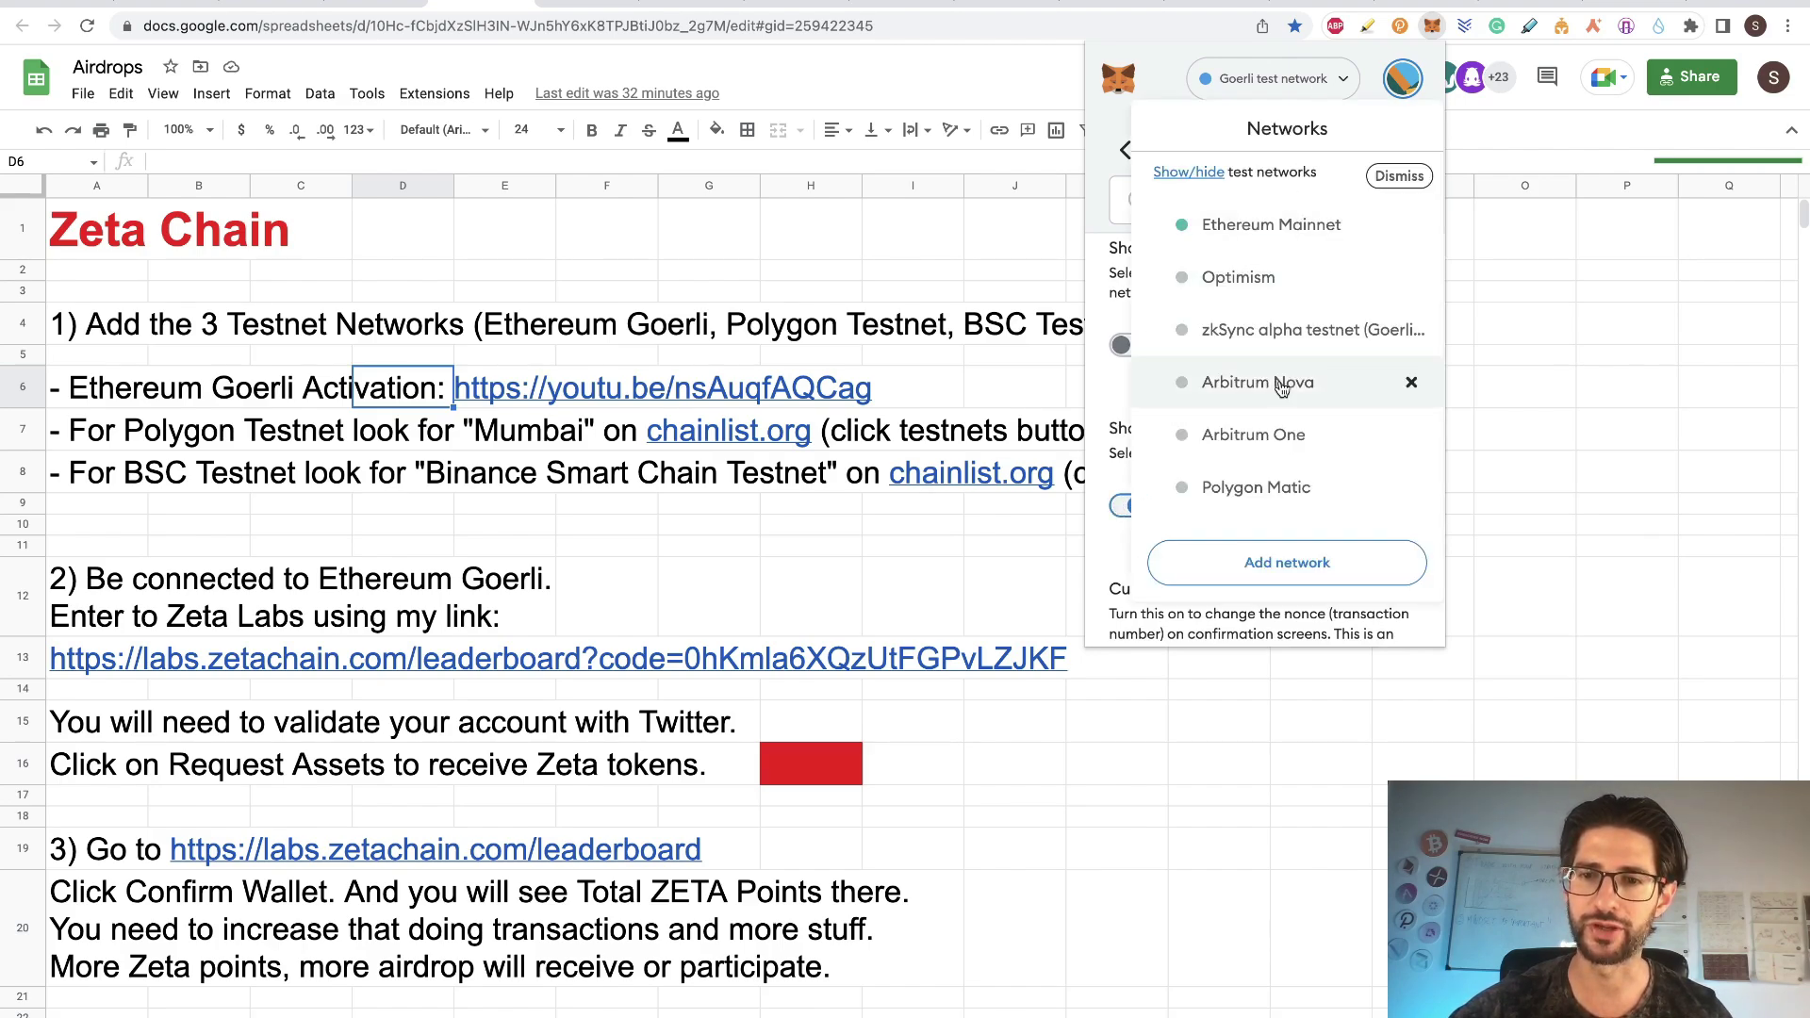
{"action": "scroll", "coordinate": [1289, 364], "scroll_direction": "down", "scroll_amount": 1}
{"action": "scroll", "coordinate": [1289, 364], "scroll_direction": "down", "scroll_amount": 2}
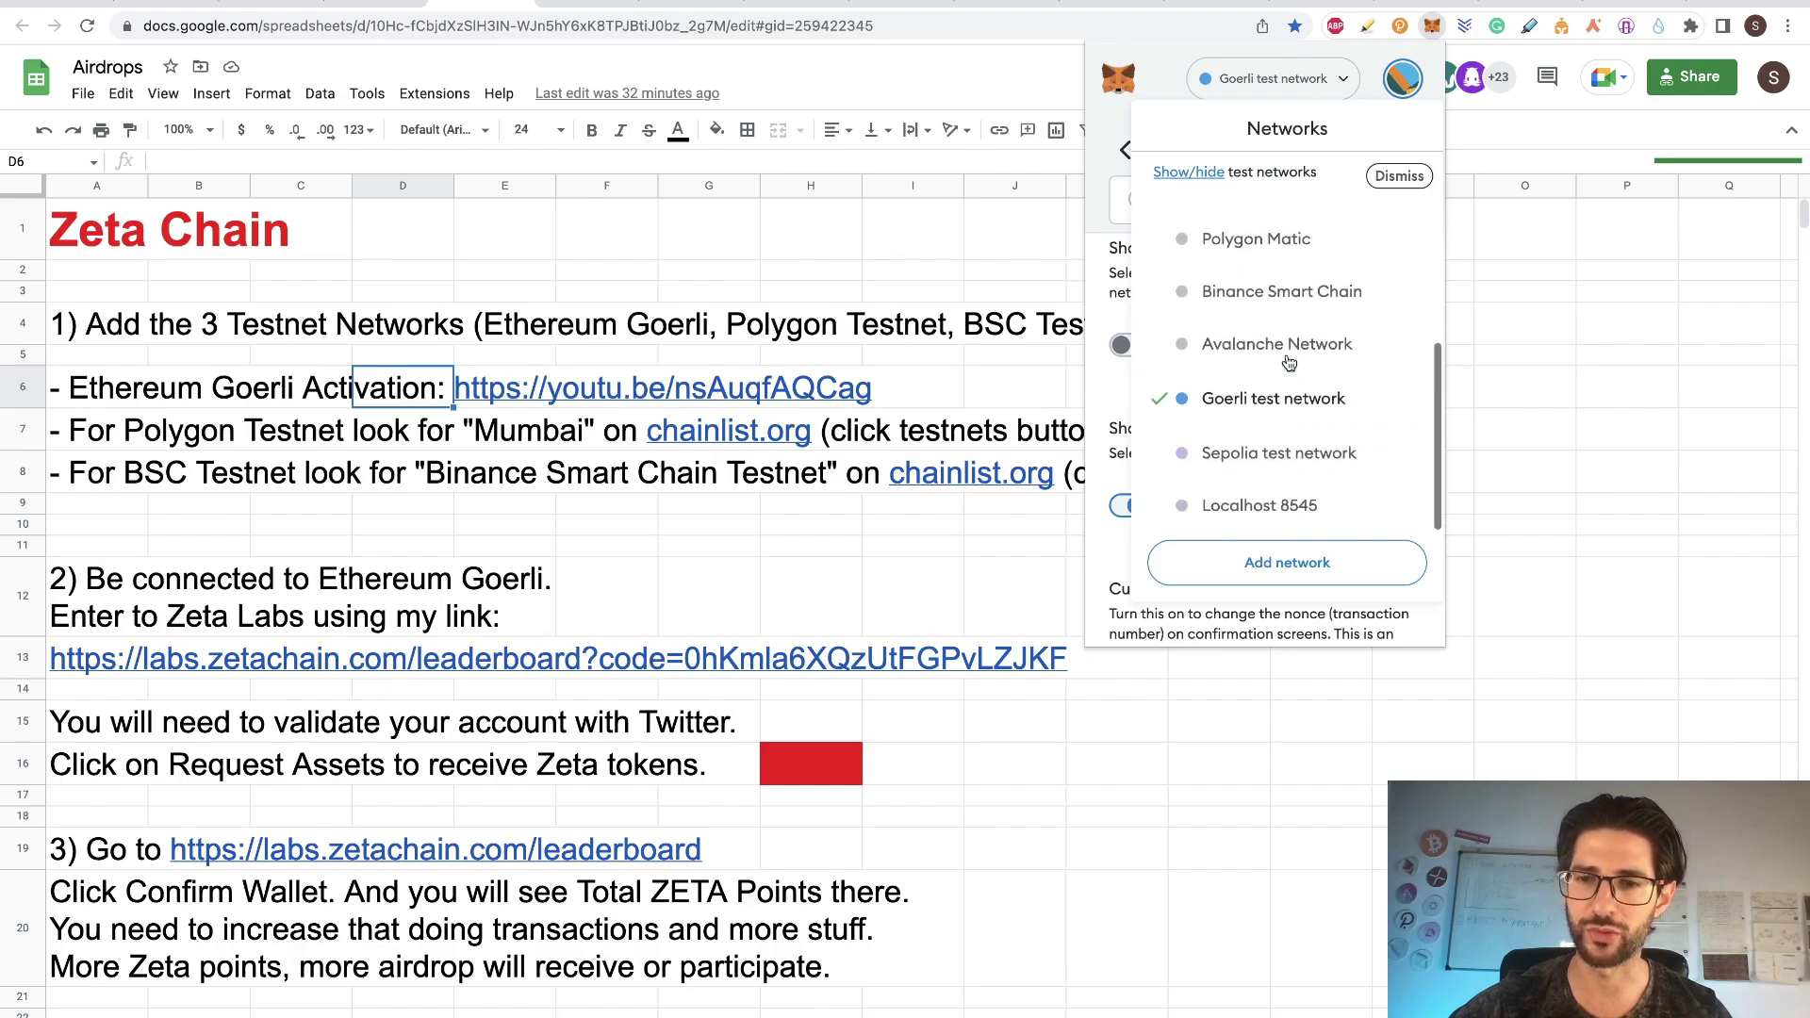
{"action": "left_click", "coordinate": [1328, 415]}
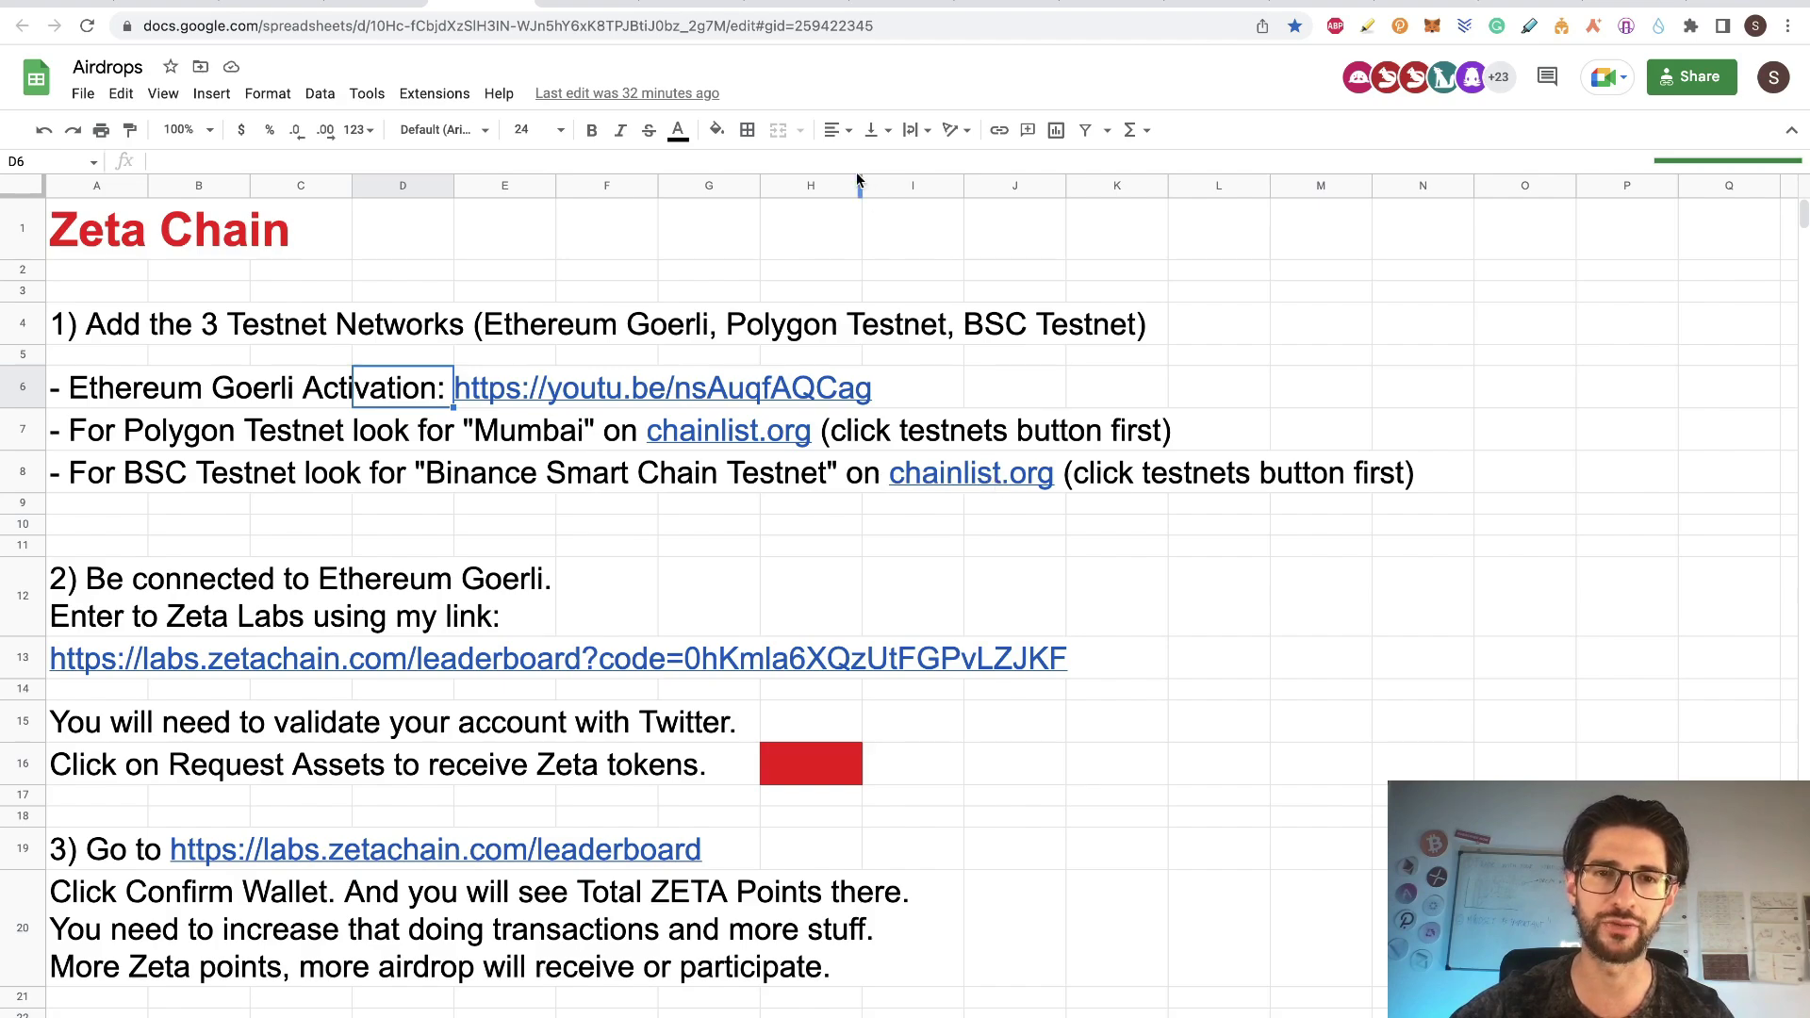
- On Chainlist with testnets shown, search 'polygon', connect the wallet and add Mumbai to MetaMask
{"action": "left_click", "coordinate": [587, 5]}
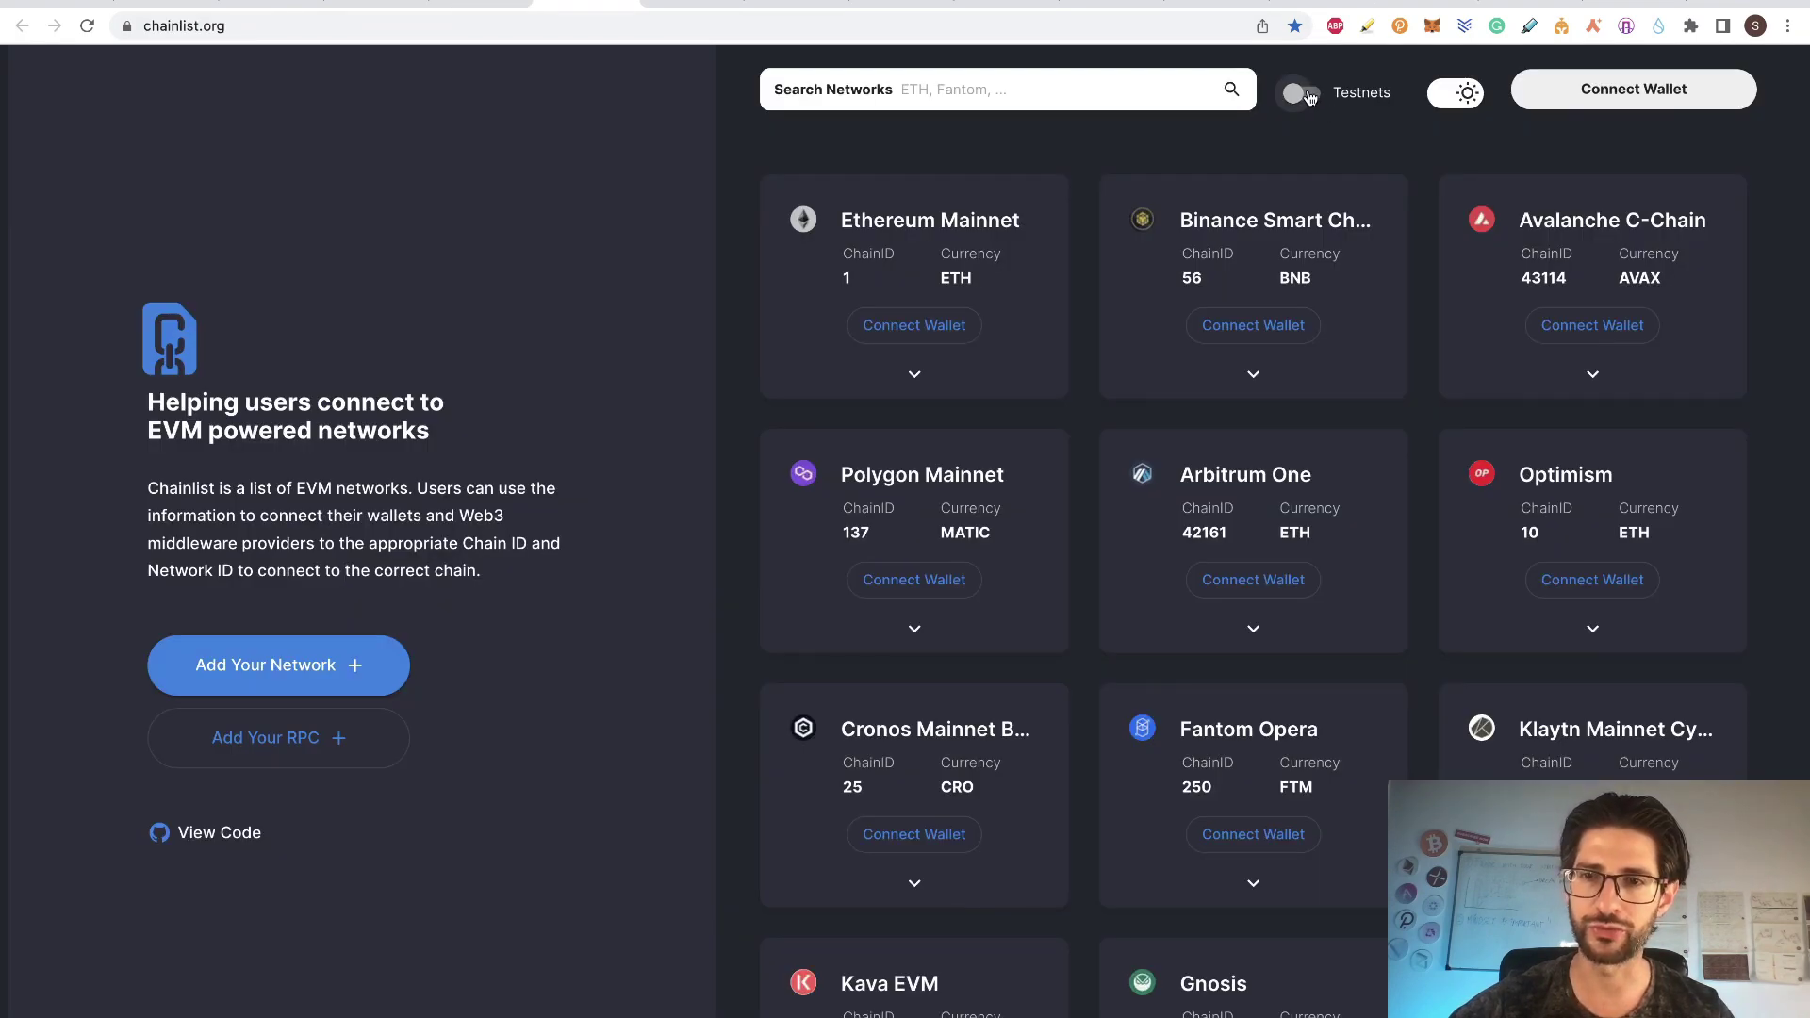
{"action": "left_click", "coordinate": [1364, 95]}
{"action": "left_click", "coordinate": [1061, 85]}
{"action": "type", "text": "polygon"}
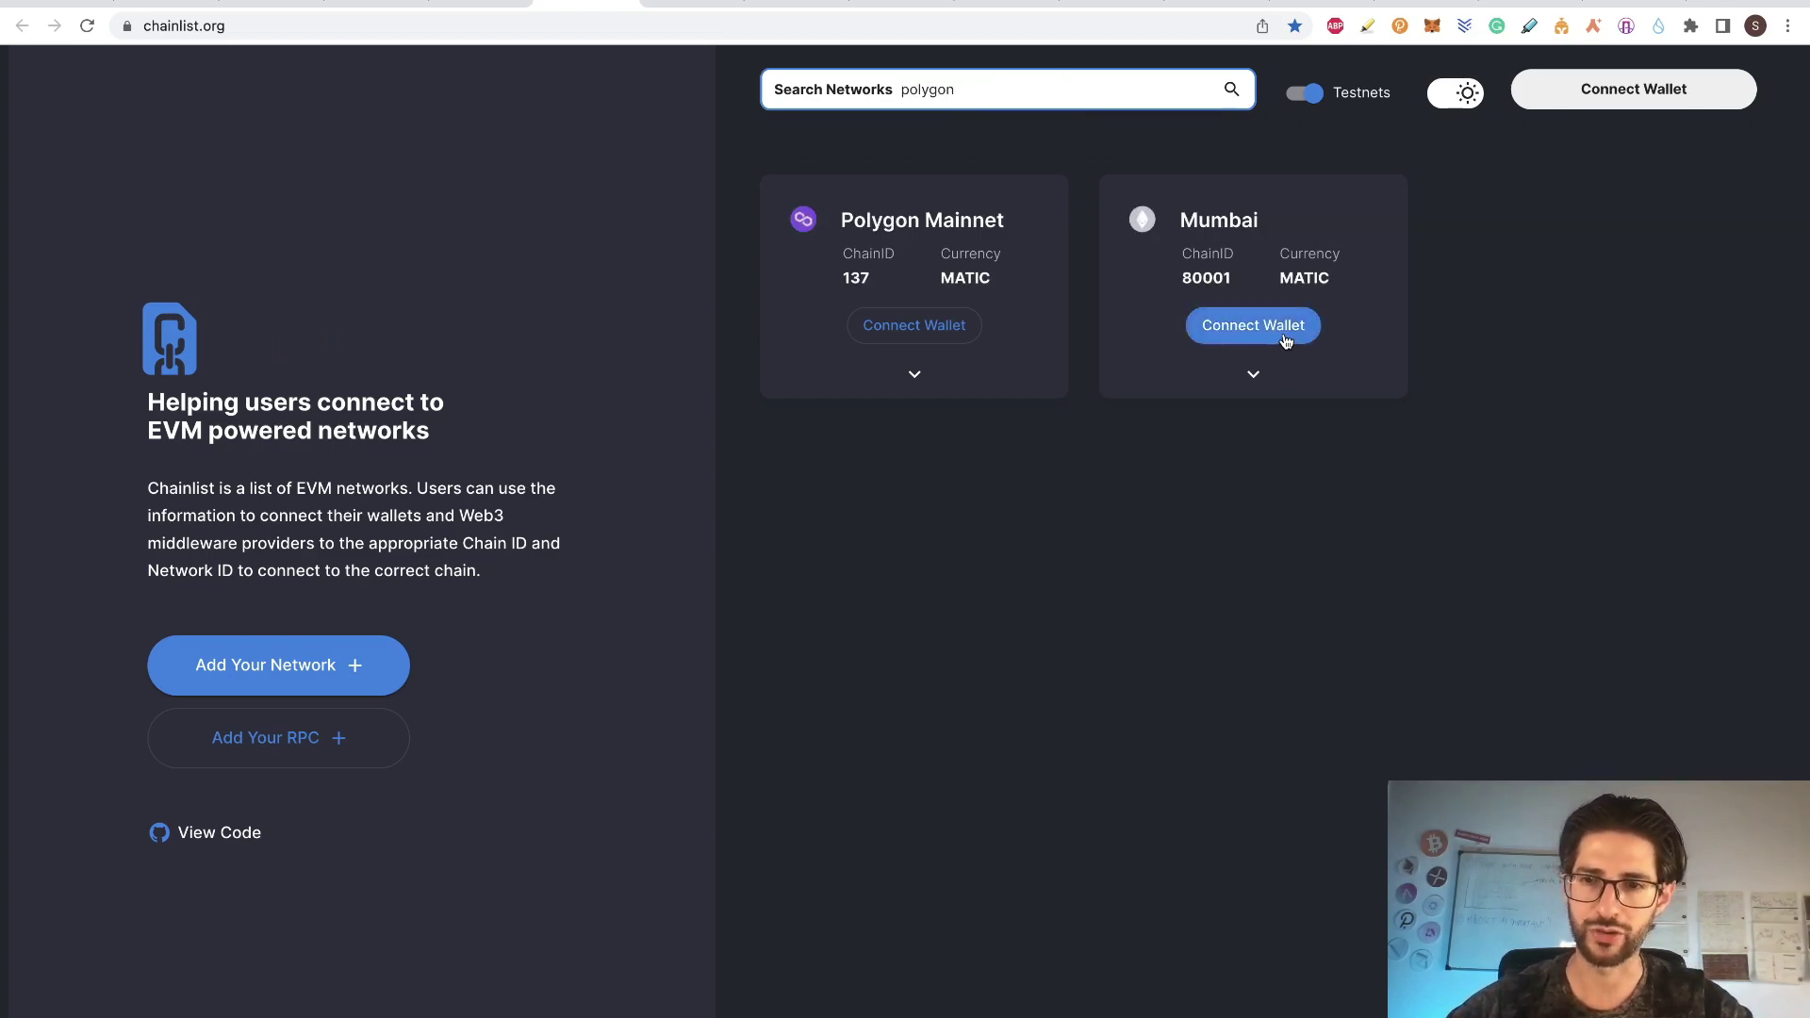
{"action": "left_click", "coordinate": [1284, 339]}
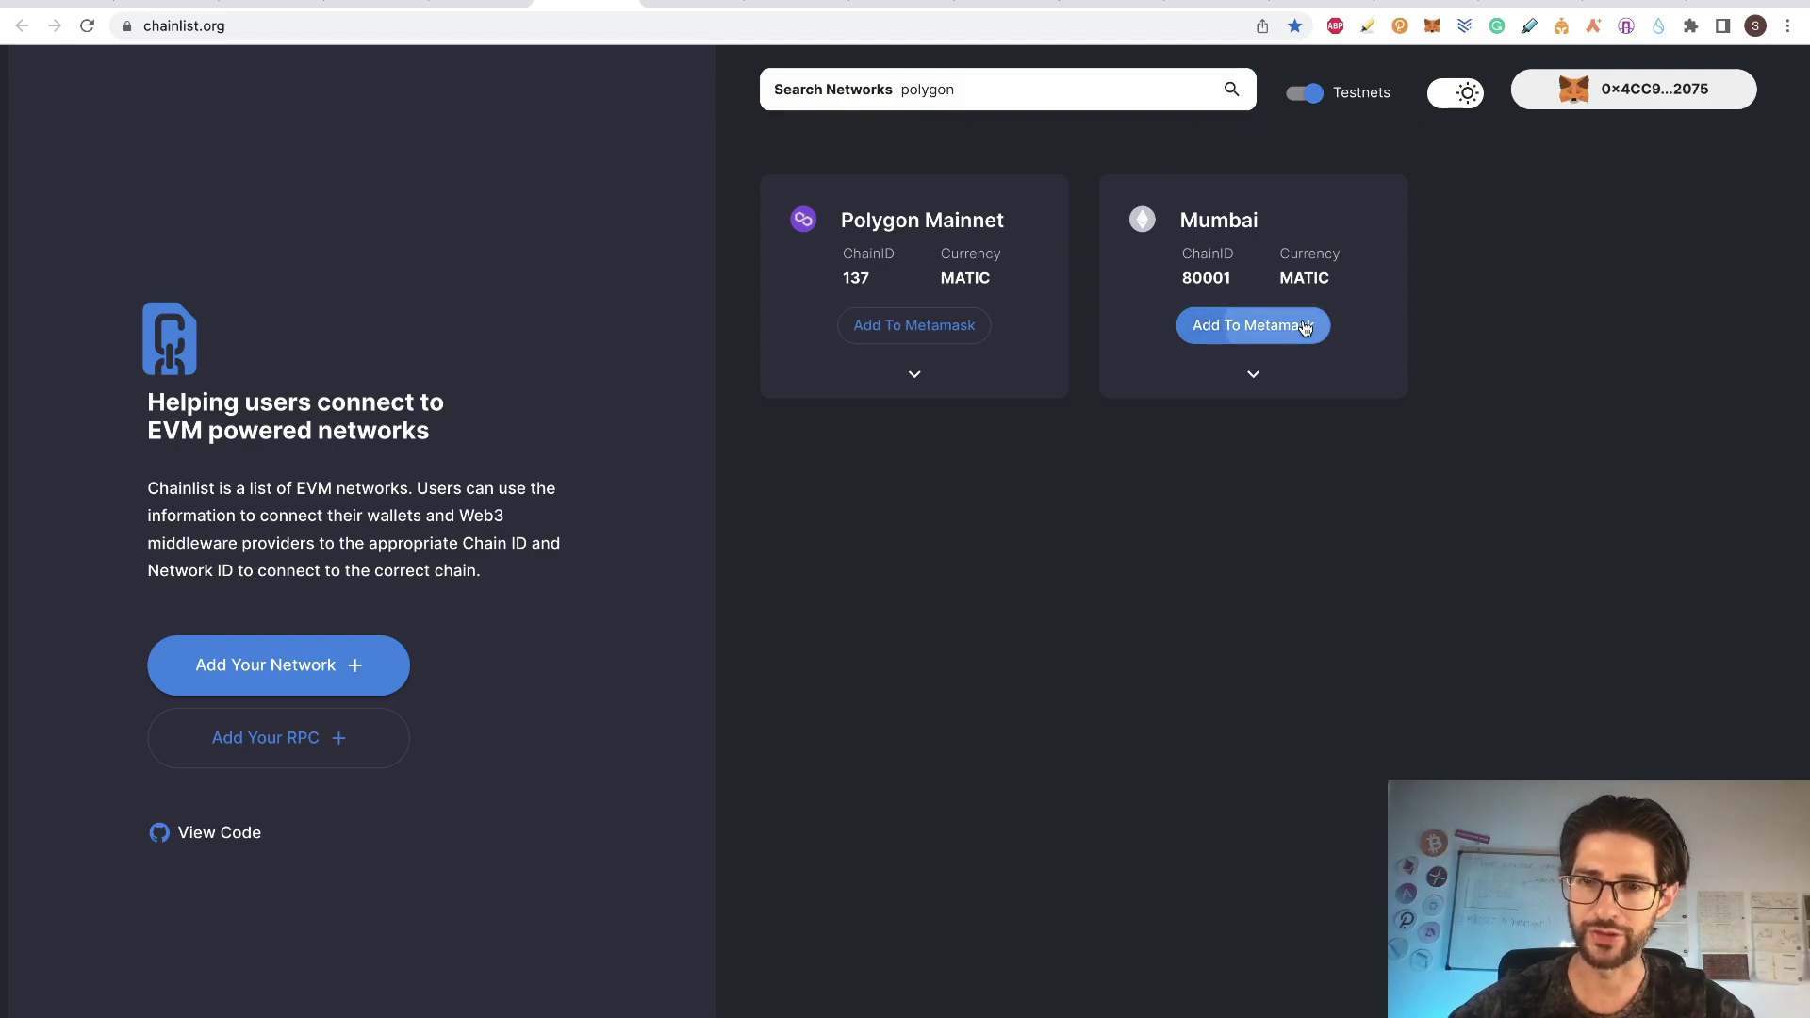
{"action": "left_click", "coordinate": [1306, 327]}
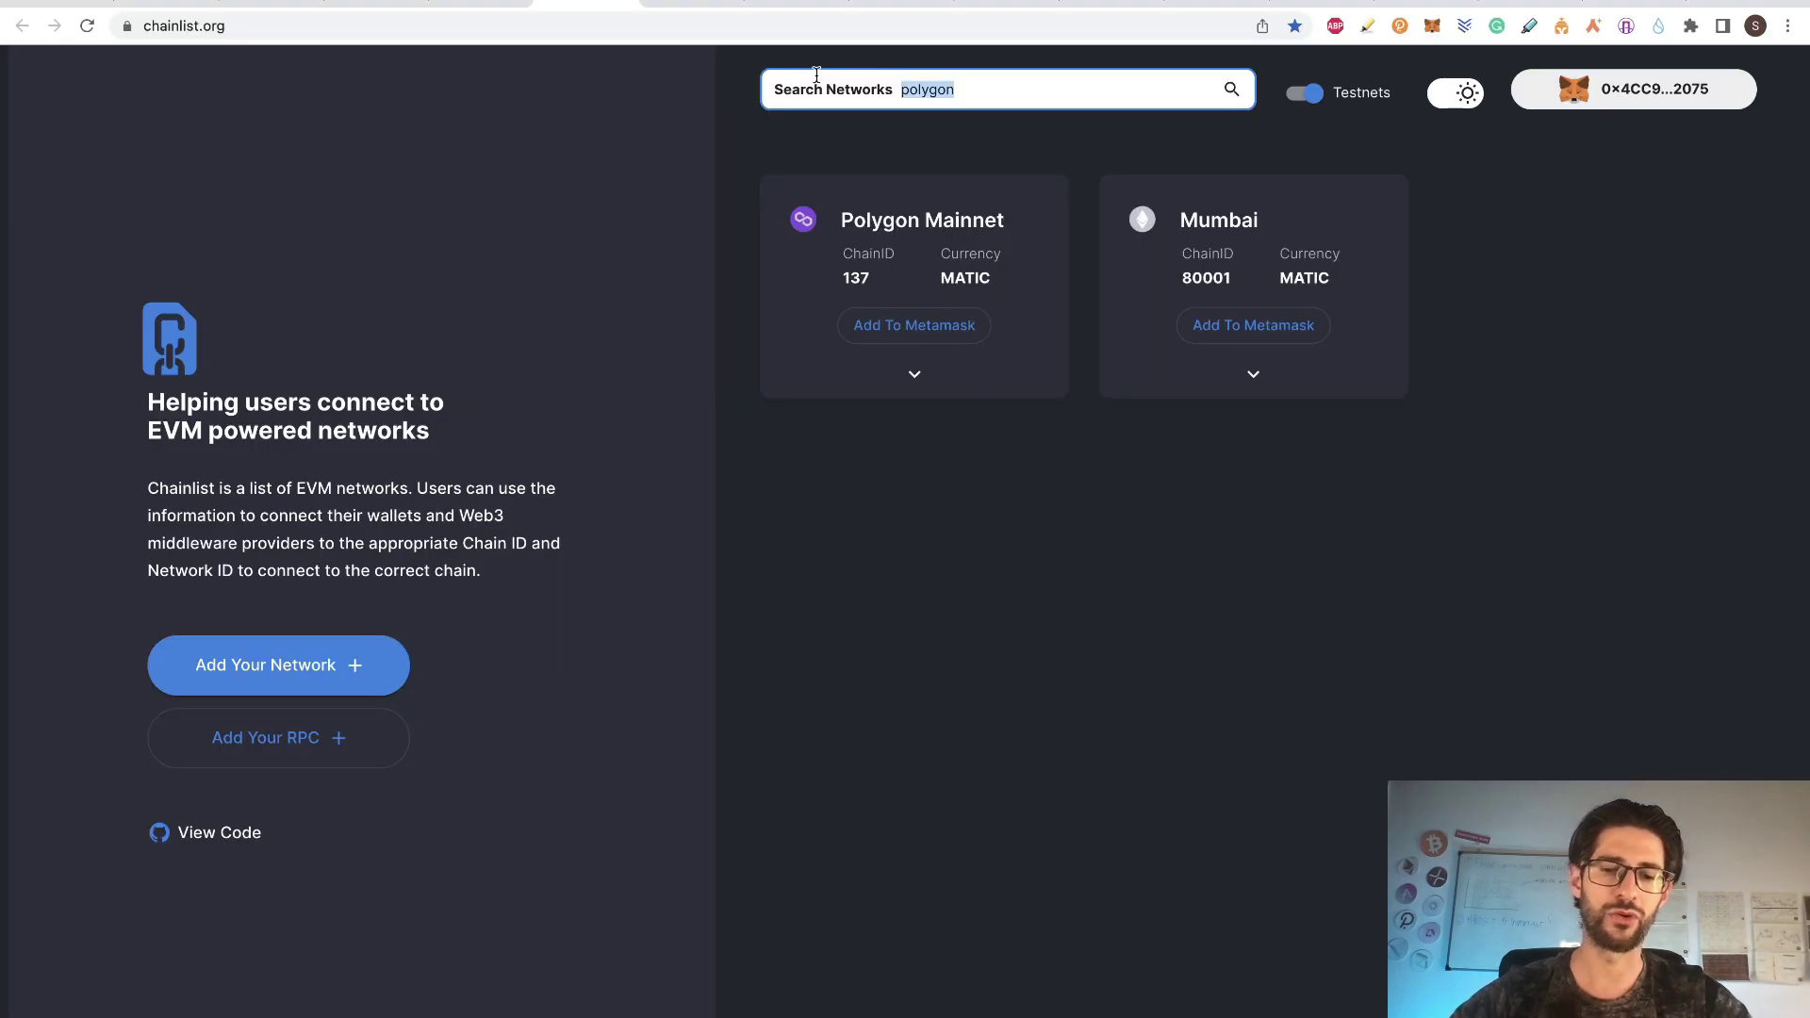
- Search 'bsc', add Binance Smart Chain Testnet to MetaMask and dismiss the switch notice
{"action": "type", "text": "bsc"}
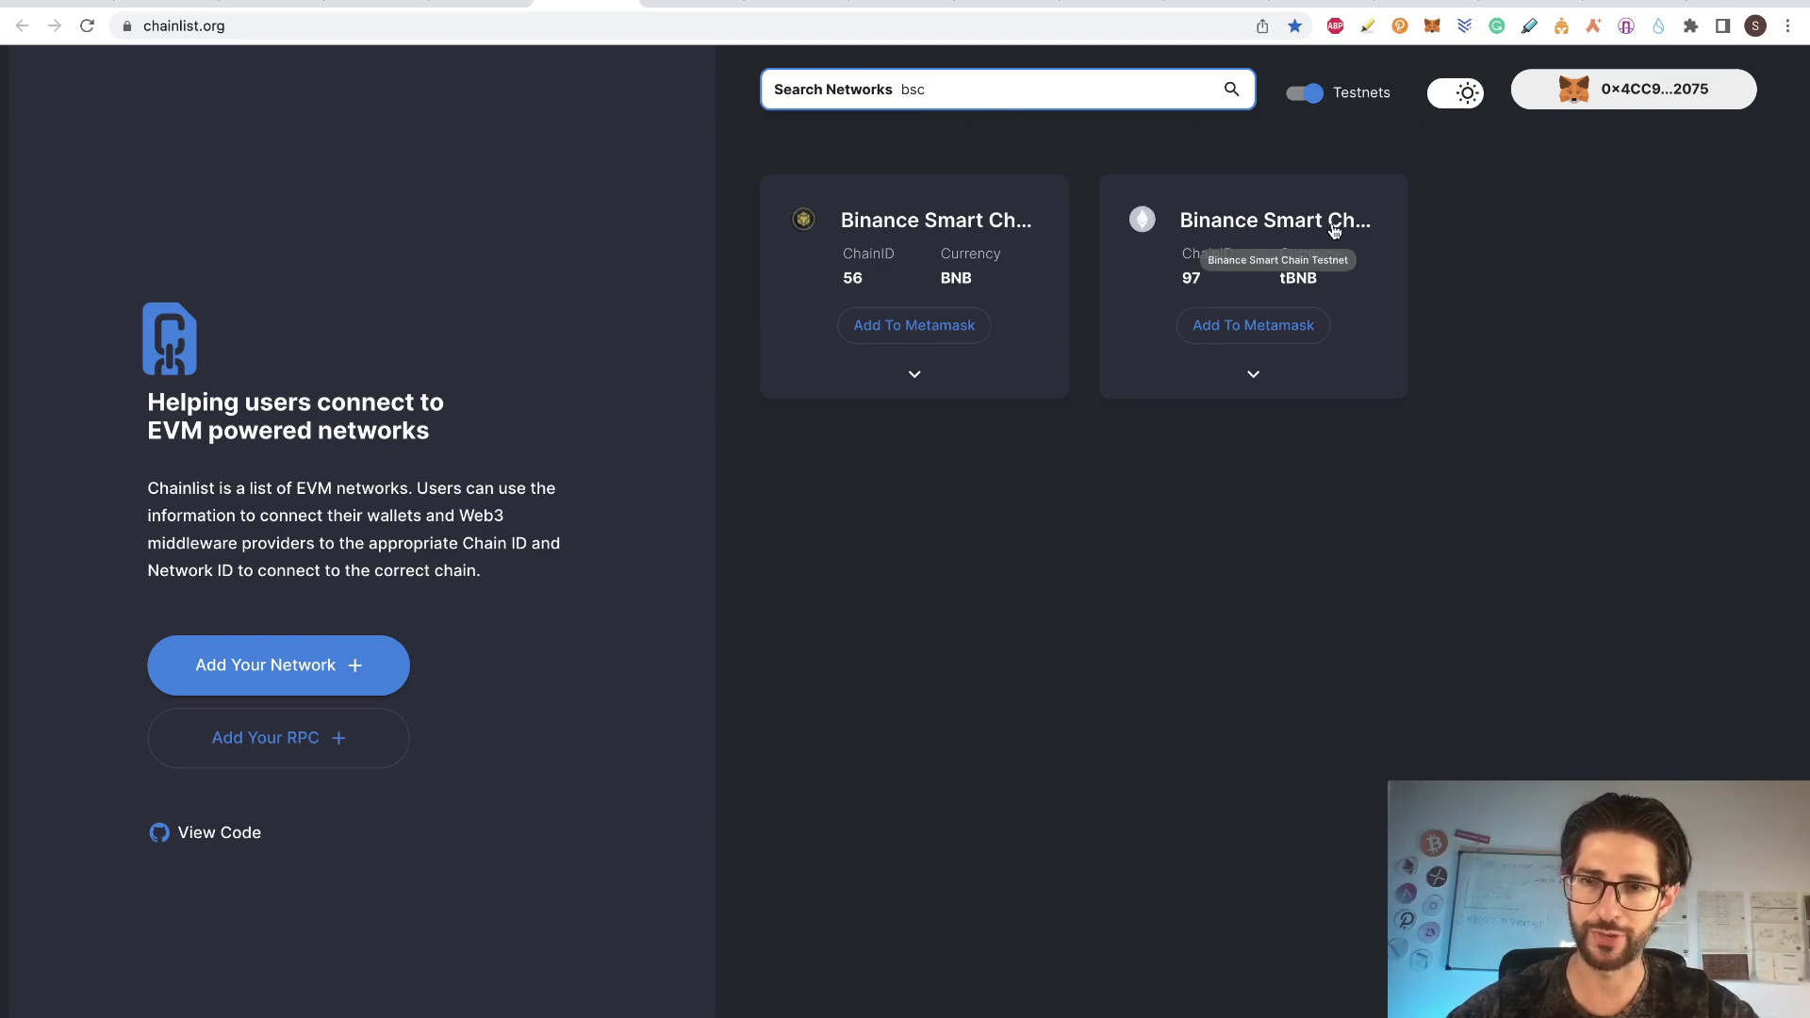
{"action": "left_click", "coordinate": [1248, 324]}
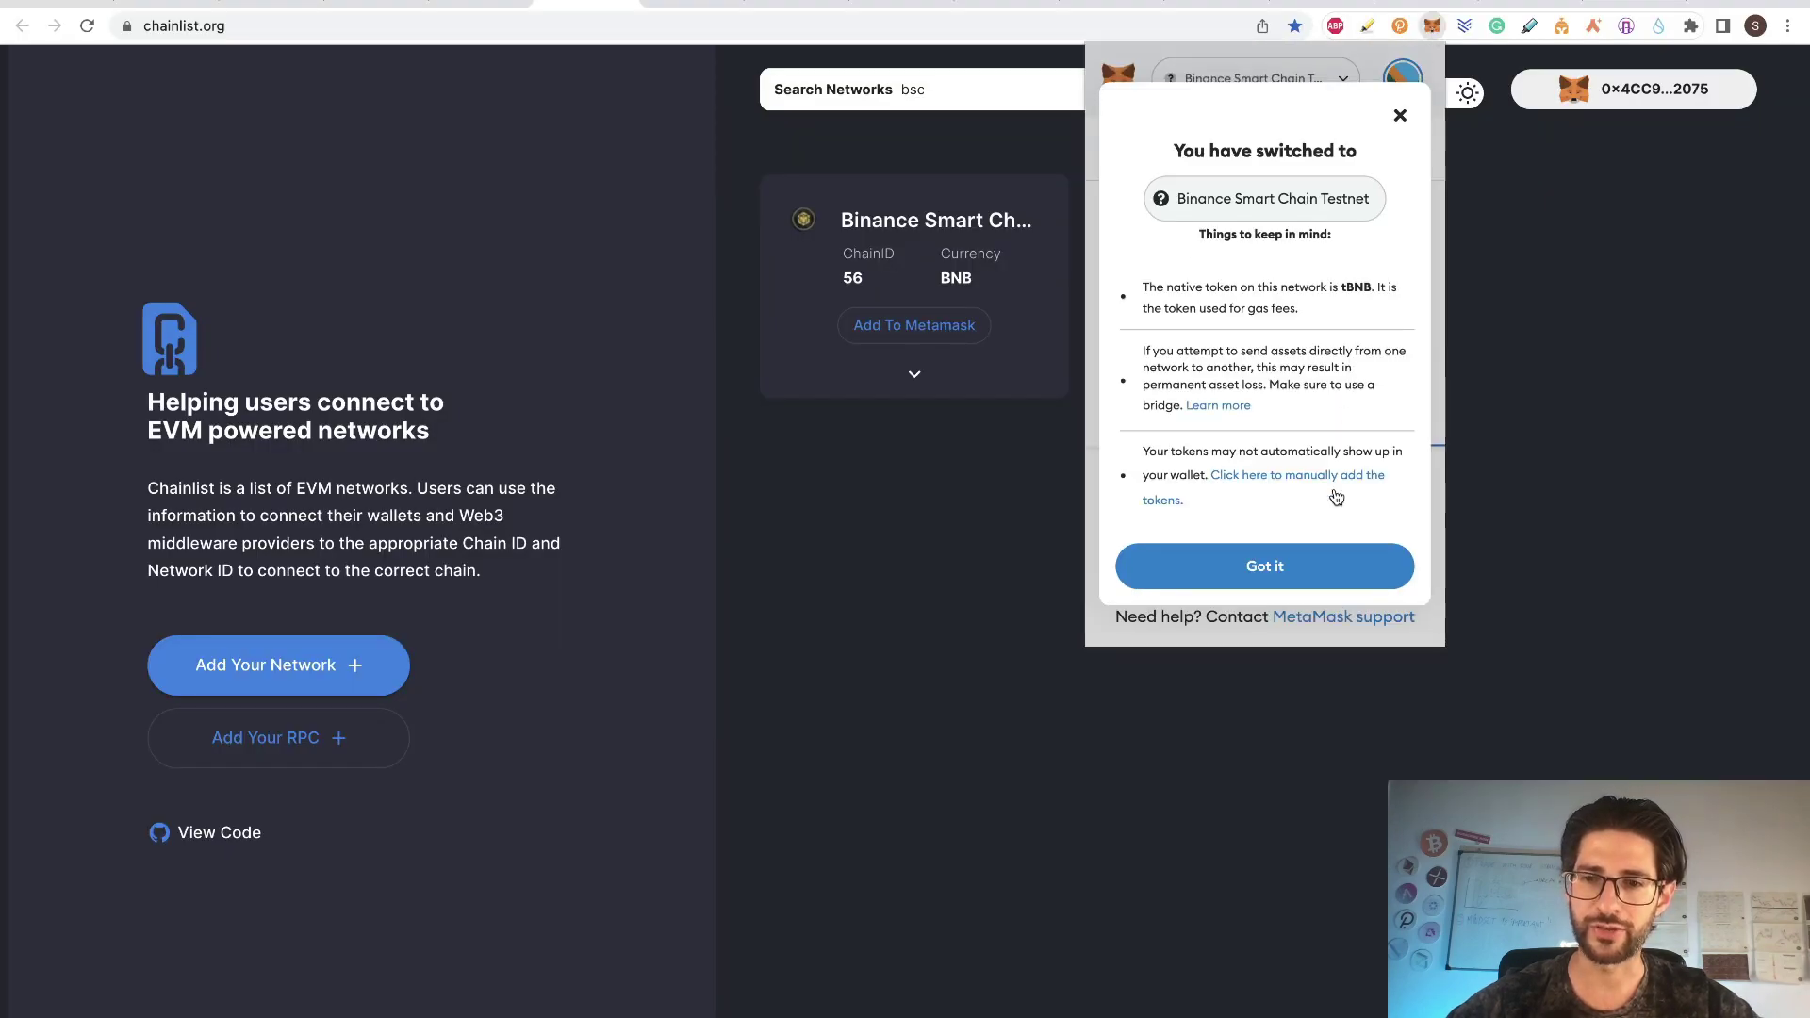
{"action": "left_click", "coordinate": [1331, 564]}
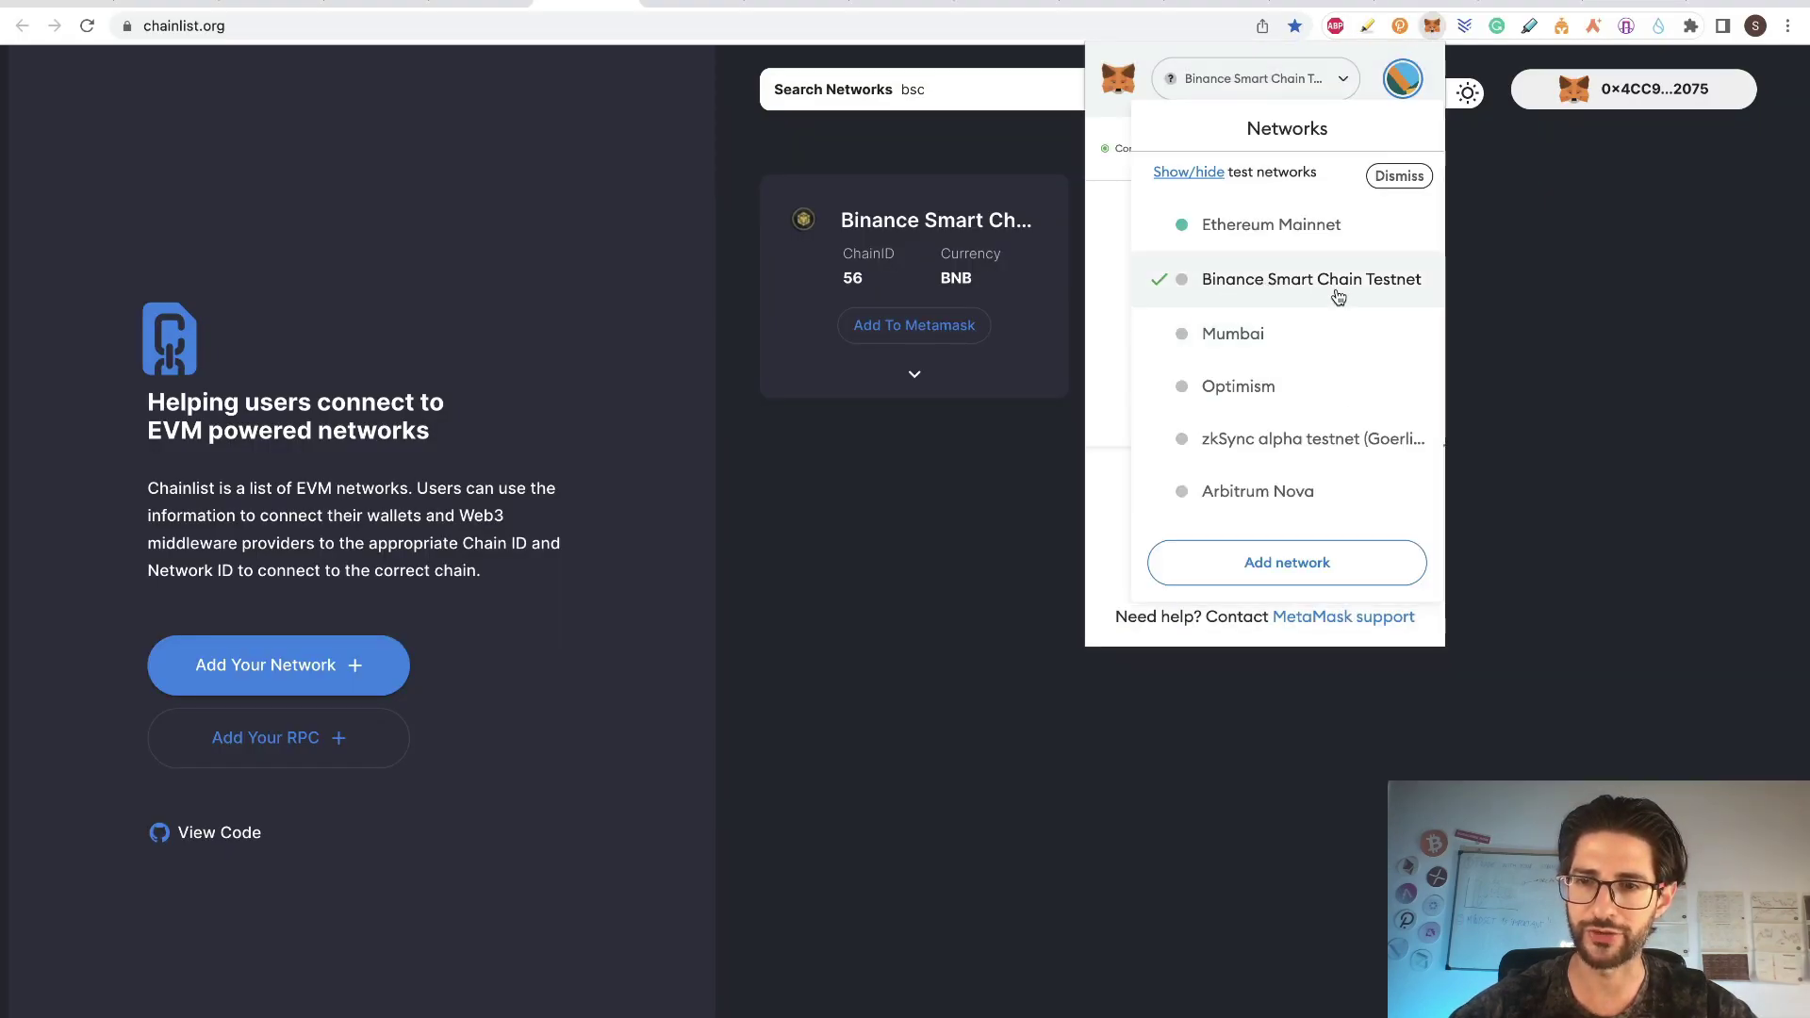
{"action": "scroll", "coordinate": [1308, 363], "scroll_direction": "down", "scroll_amount": 2}
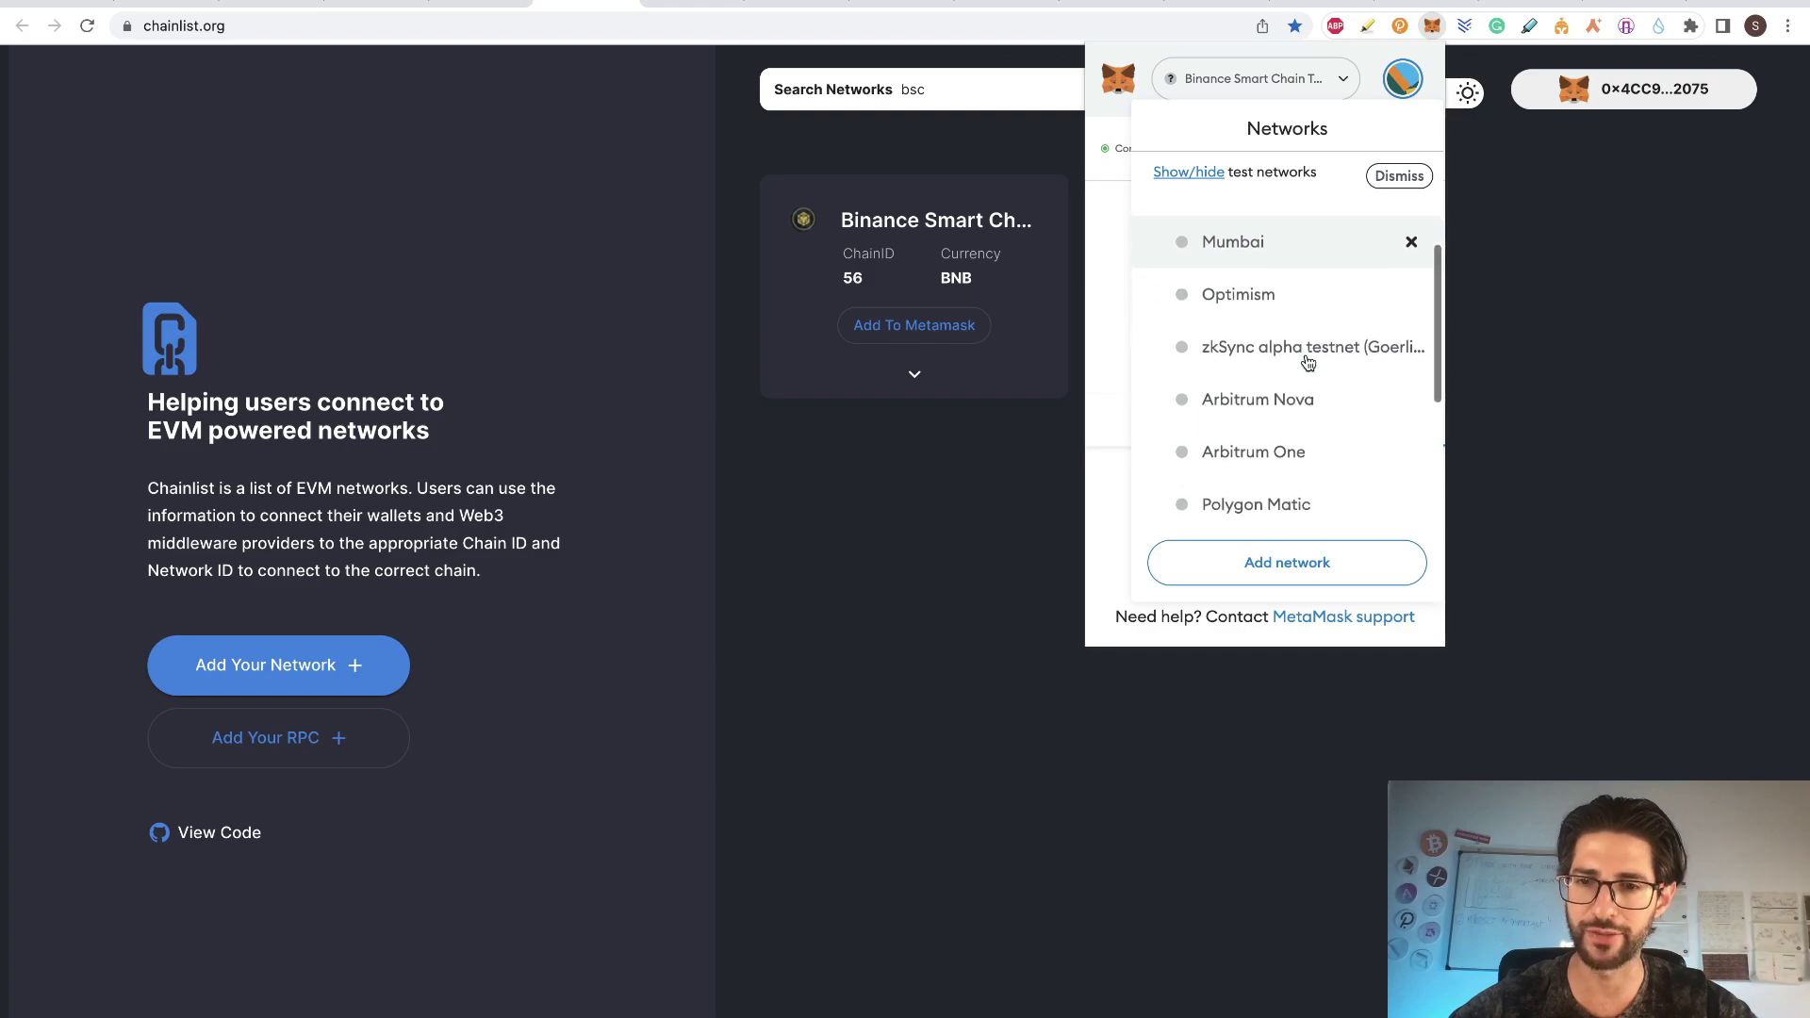
{"action": "scroll", "coordinate": [1307, 363], "scroll_direction": "down", "scroll_amount": 5}
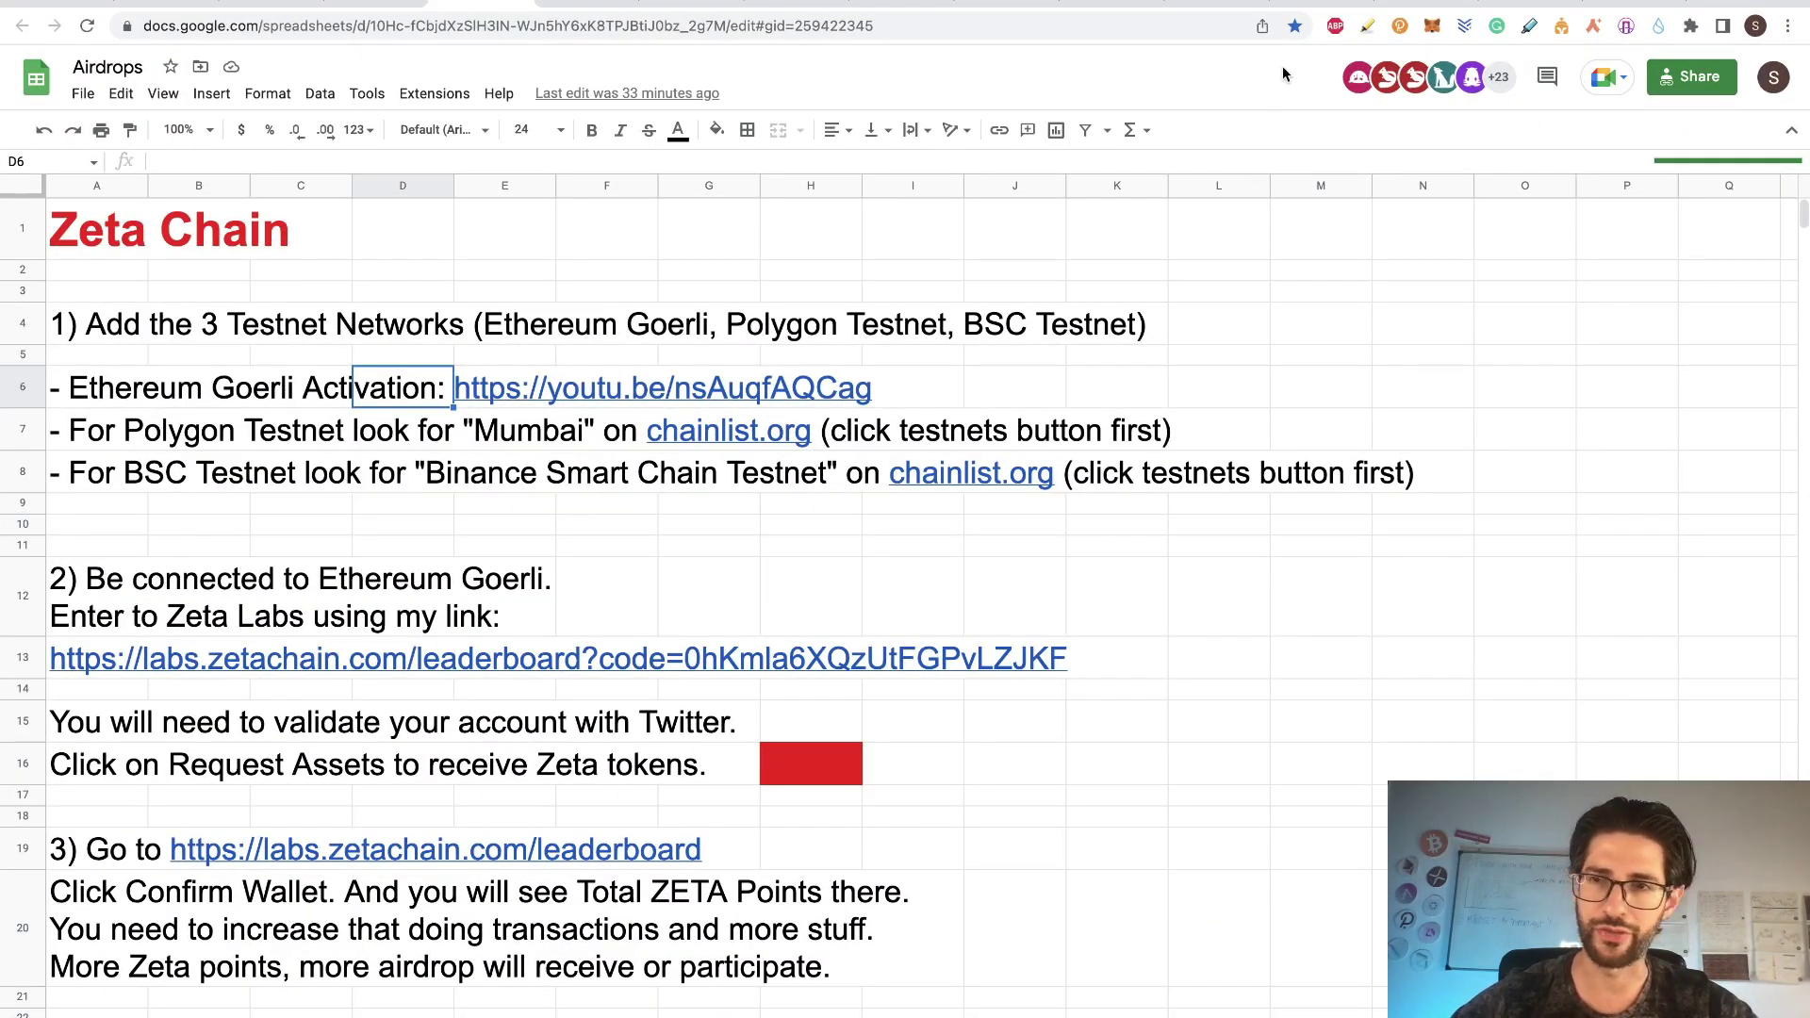
{"action": "left_click", "coordinate": [1432, 28]}
{"action": "left_click", "coordinate": [1432, 28]}
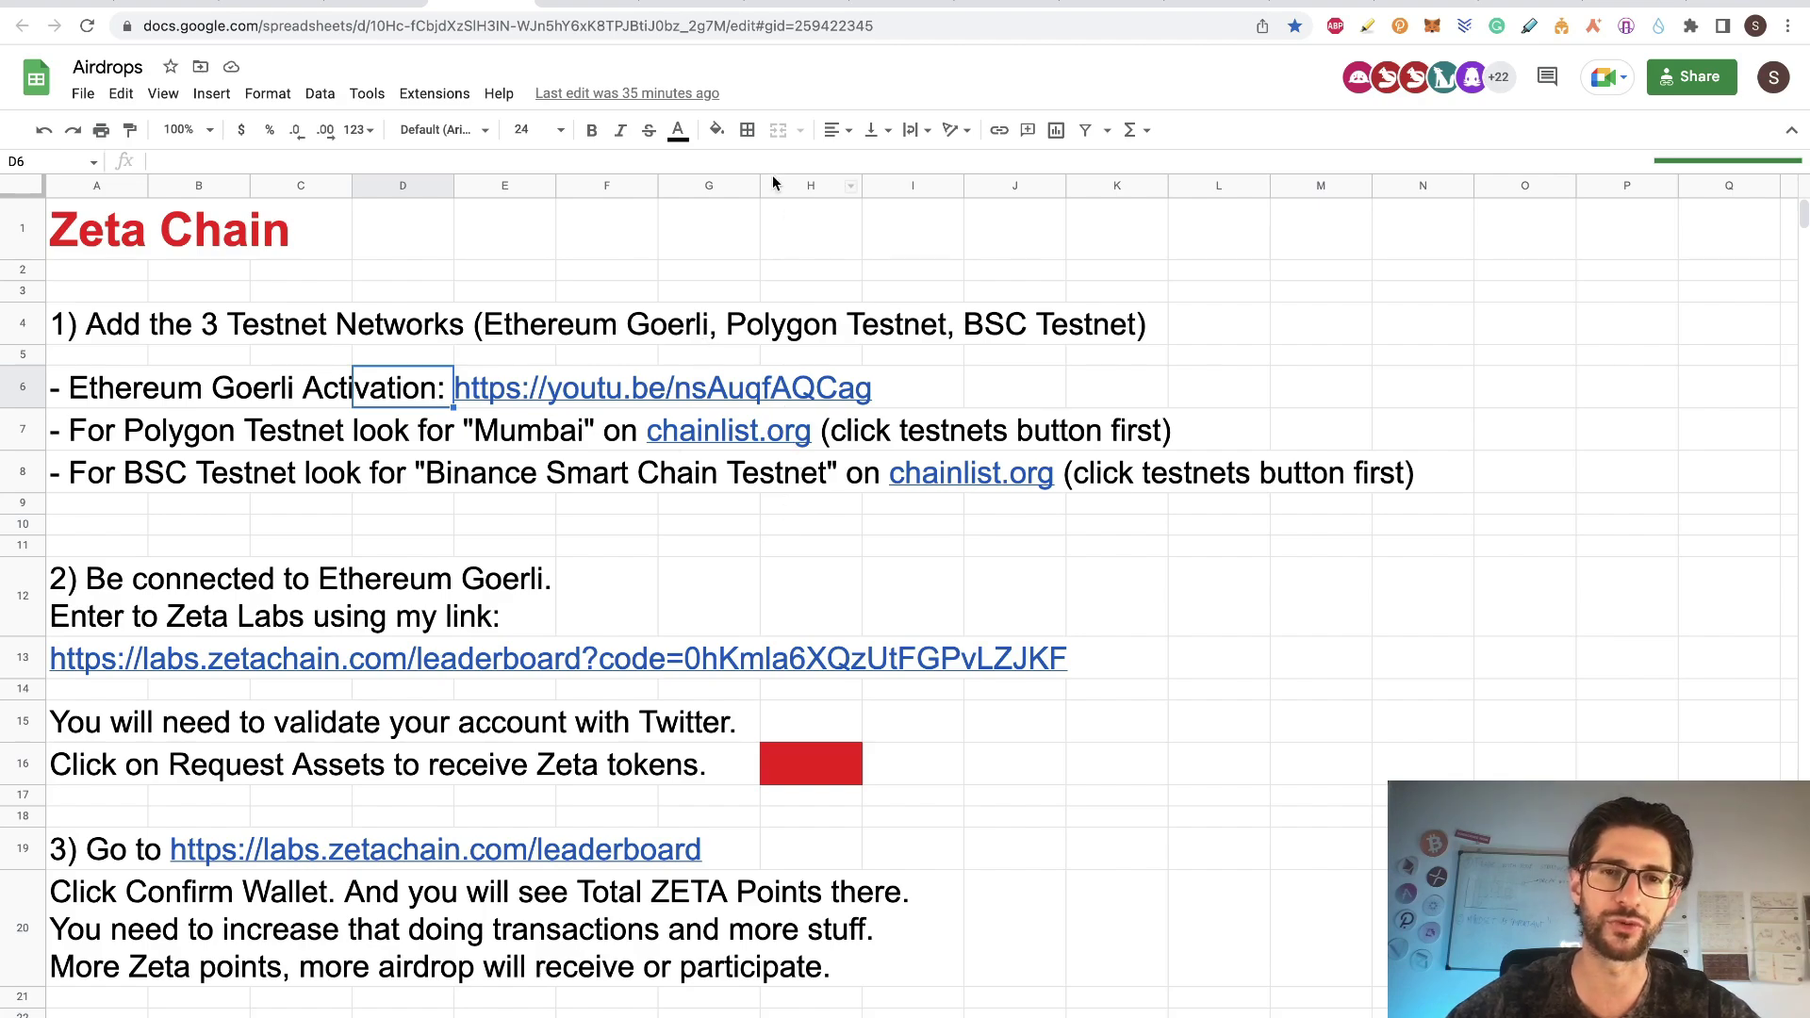
- Open the Request Testnet ZETA page and highlight the 'Request again after' wait of 21 hours, 12 minutes
{"action": "left_click", "coordinate": [688, 3]}
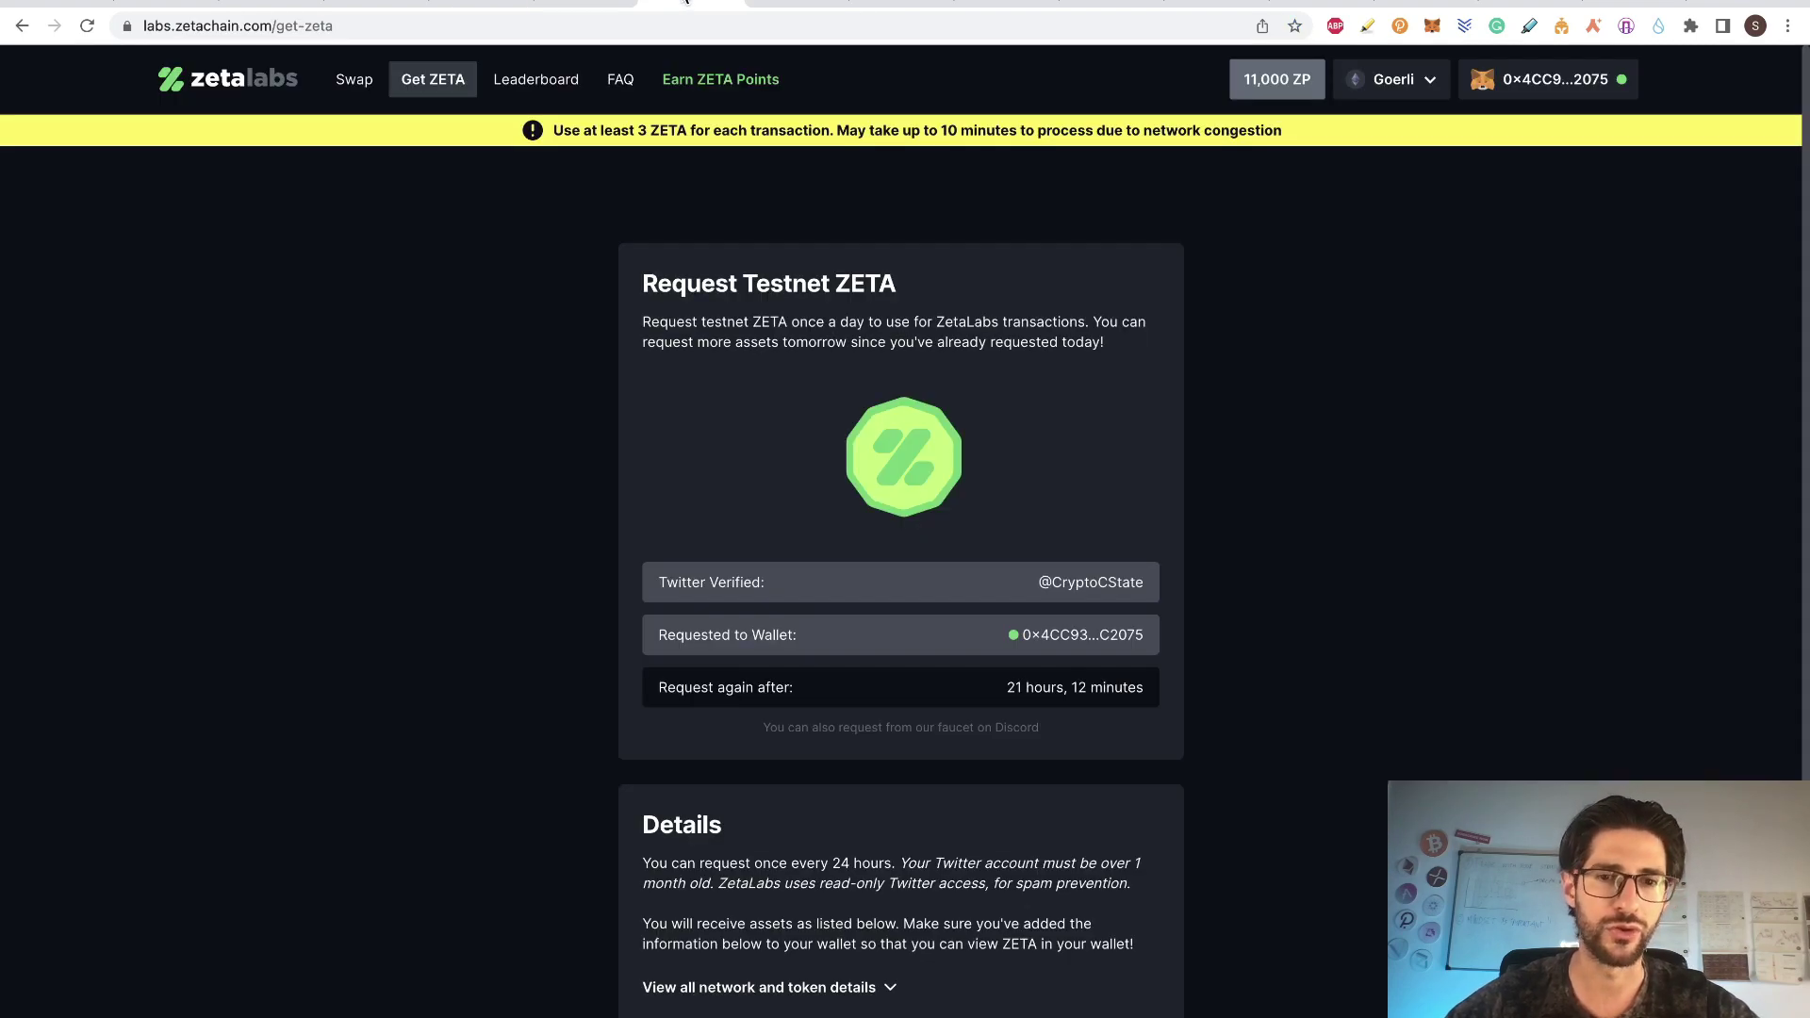
{"action": "mouse_move", "coordinate": [702, 579]}
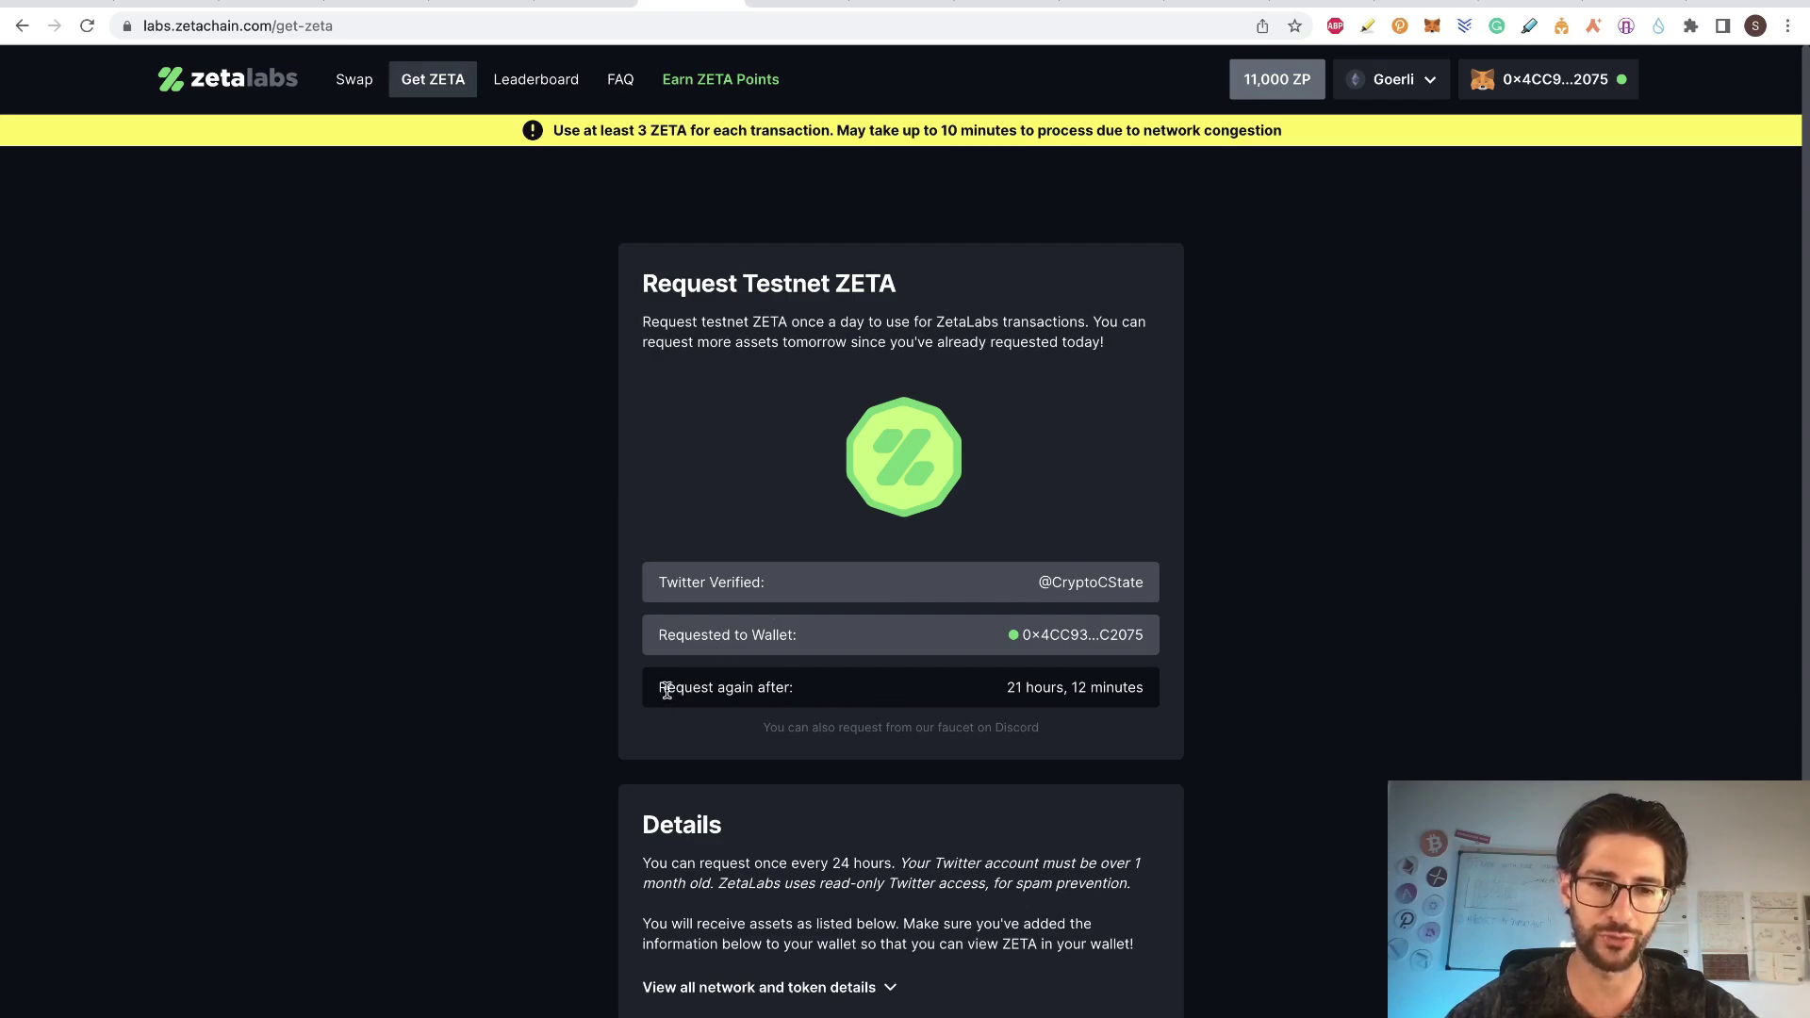
{"action": "left_click_drag", "start_coordinate": [659, 687], "coordinate": [796, 703]}
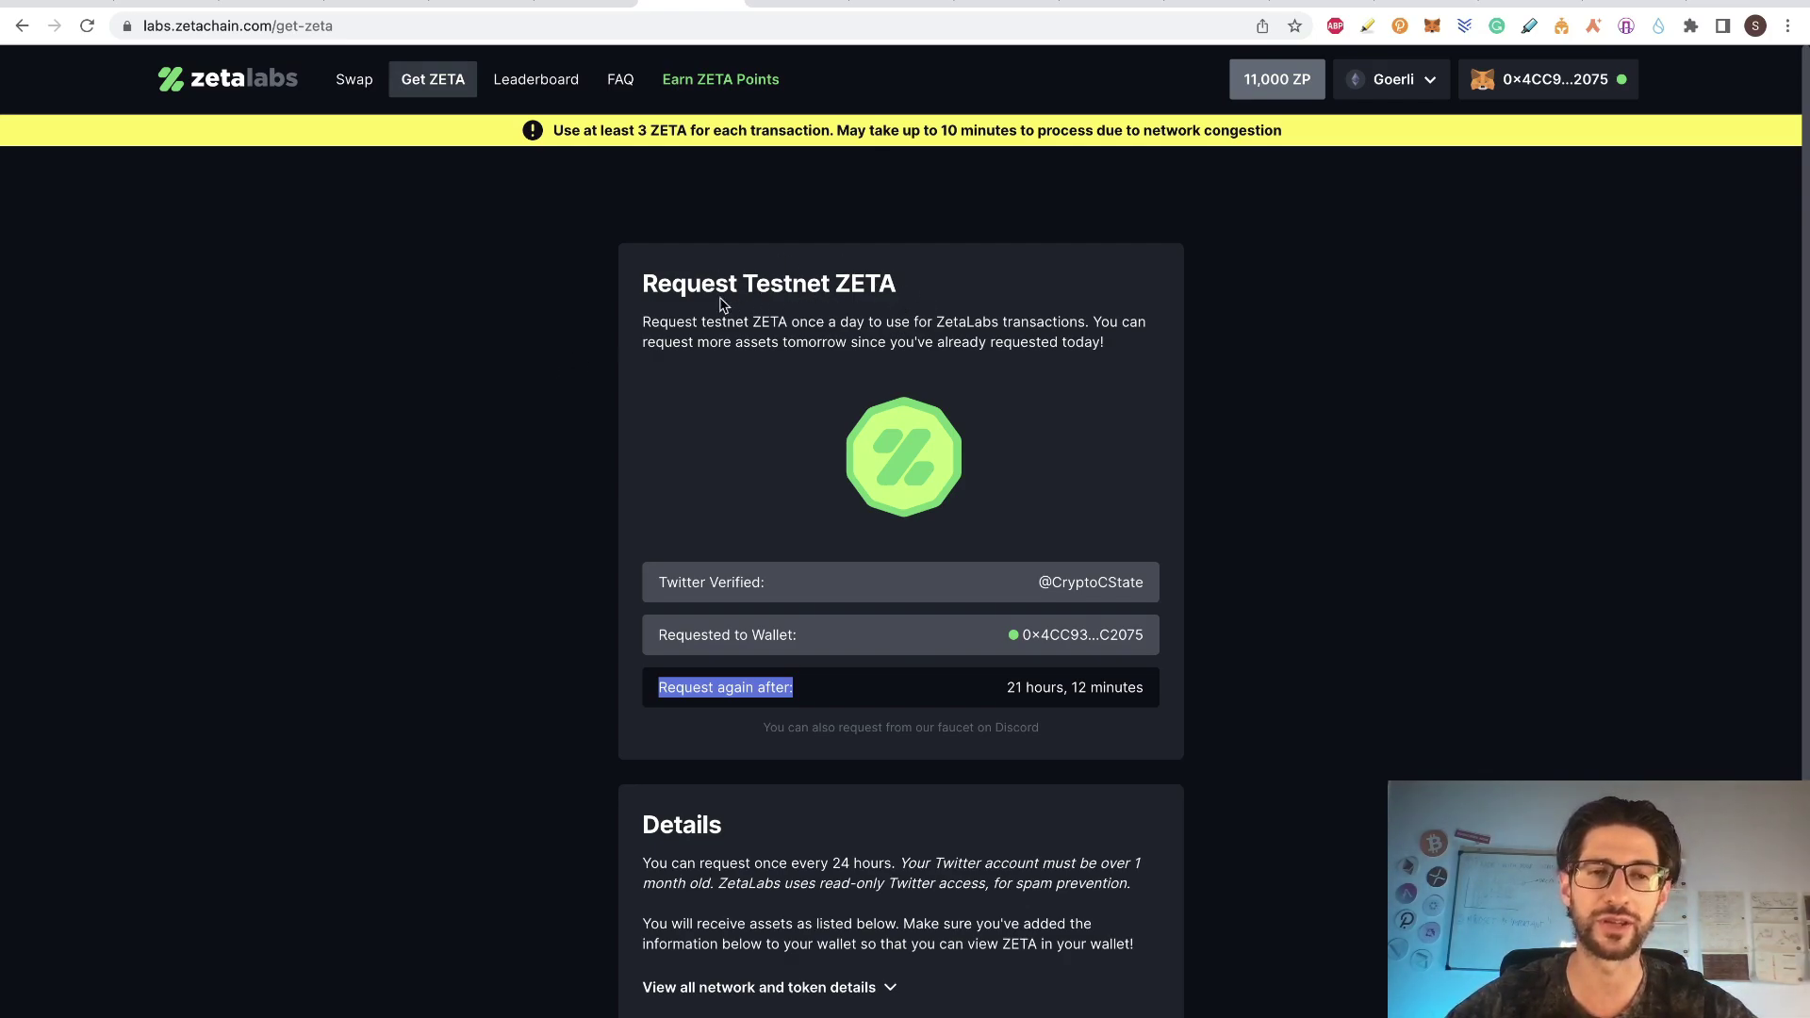
{"action": "left_click", "coordinate": [377, 5]}
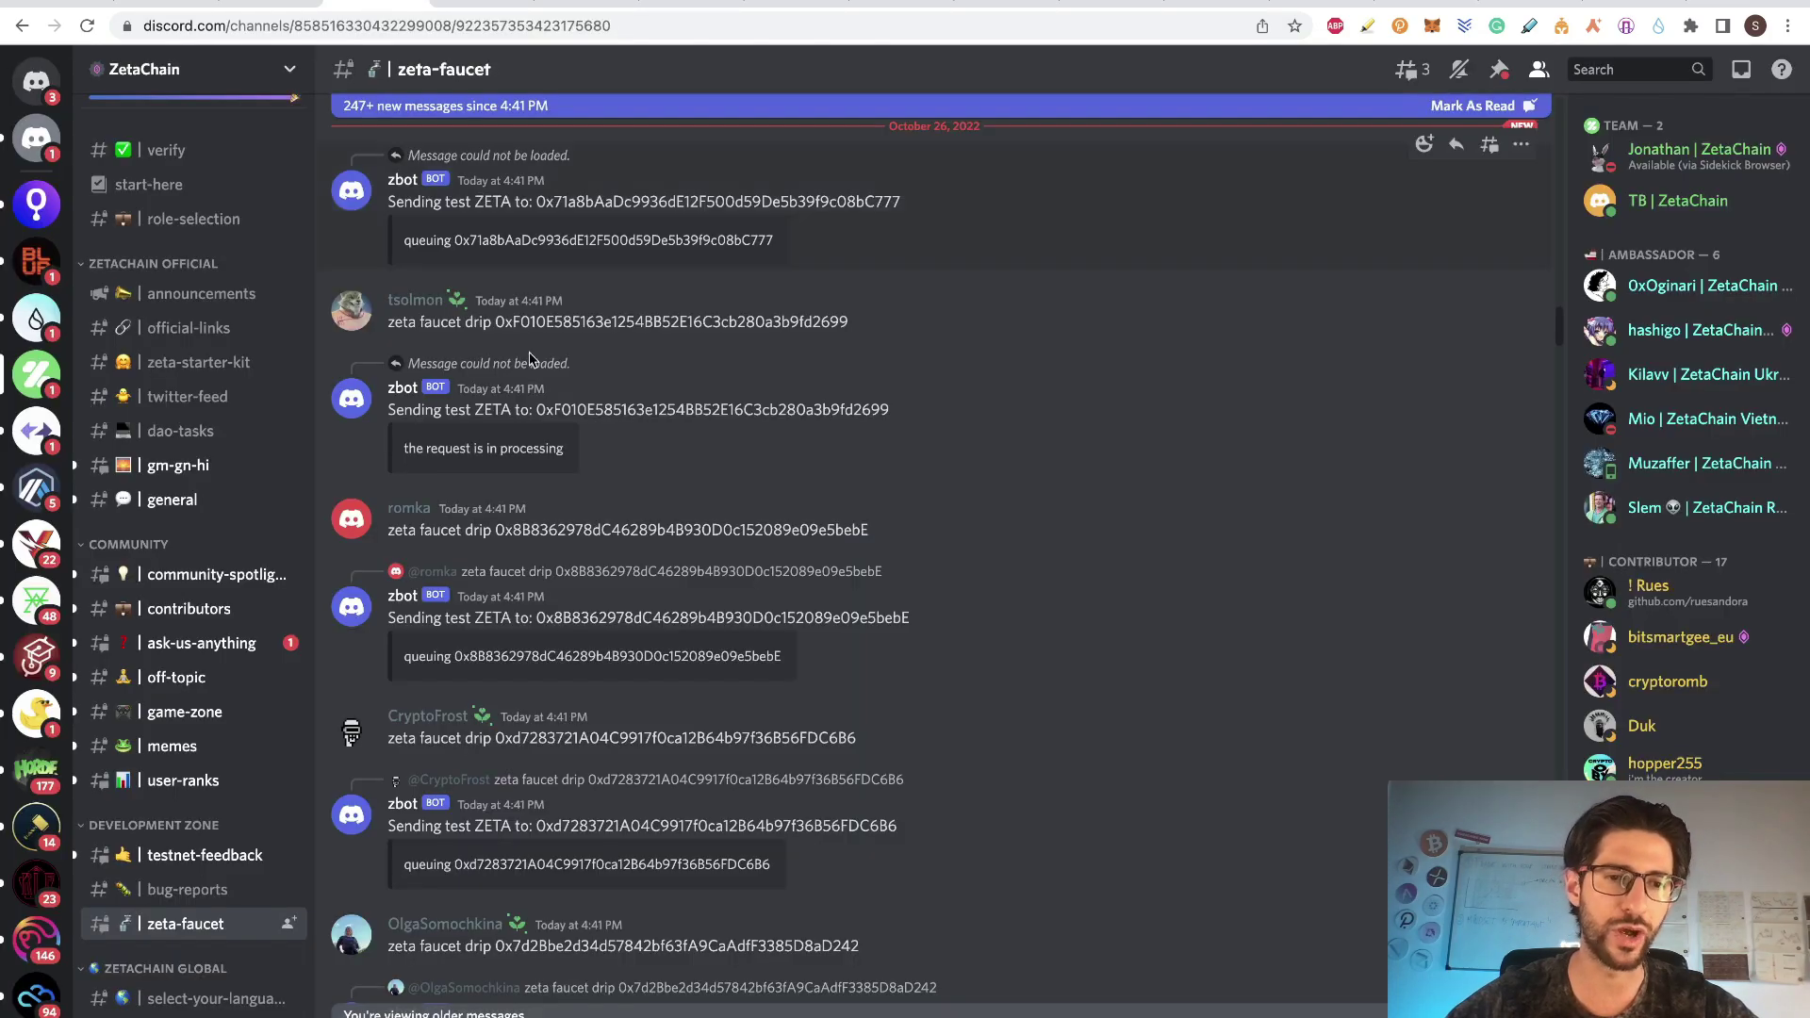
{"action": "scroll", "coordinate": [924, 607], "scroll_direction": "down", "scroll_amount": 5}
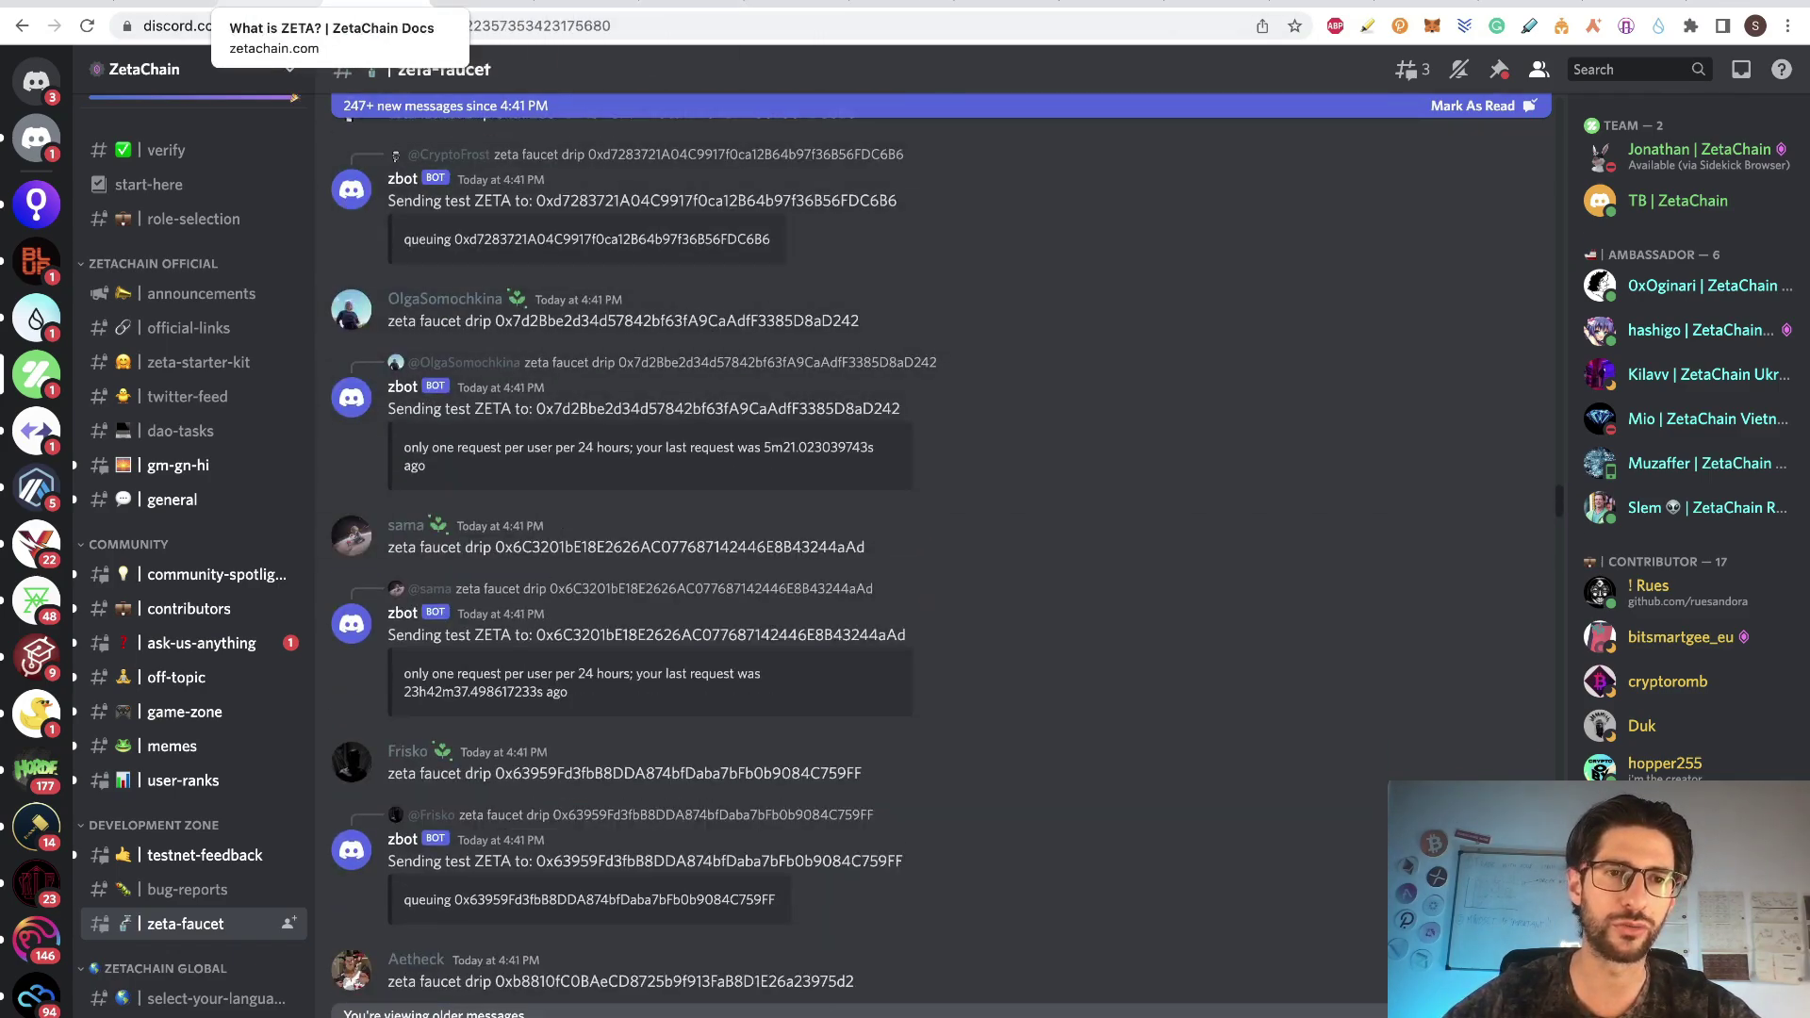
{"action": "left_click", "coordinate": [691, 4]}
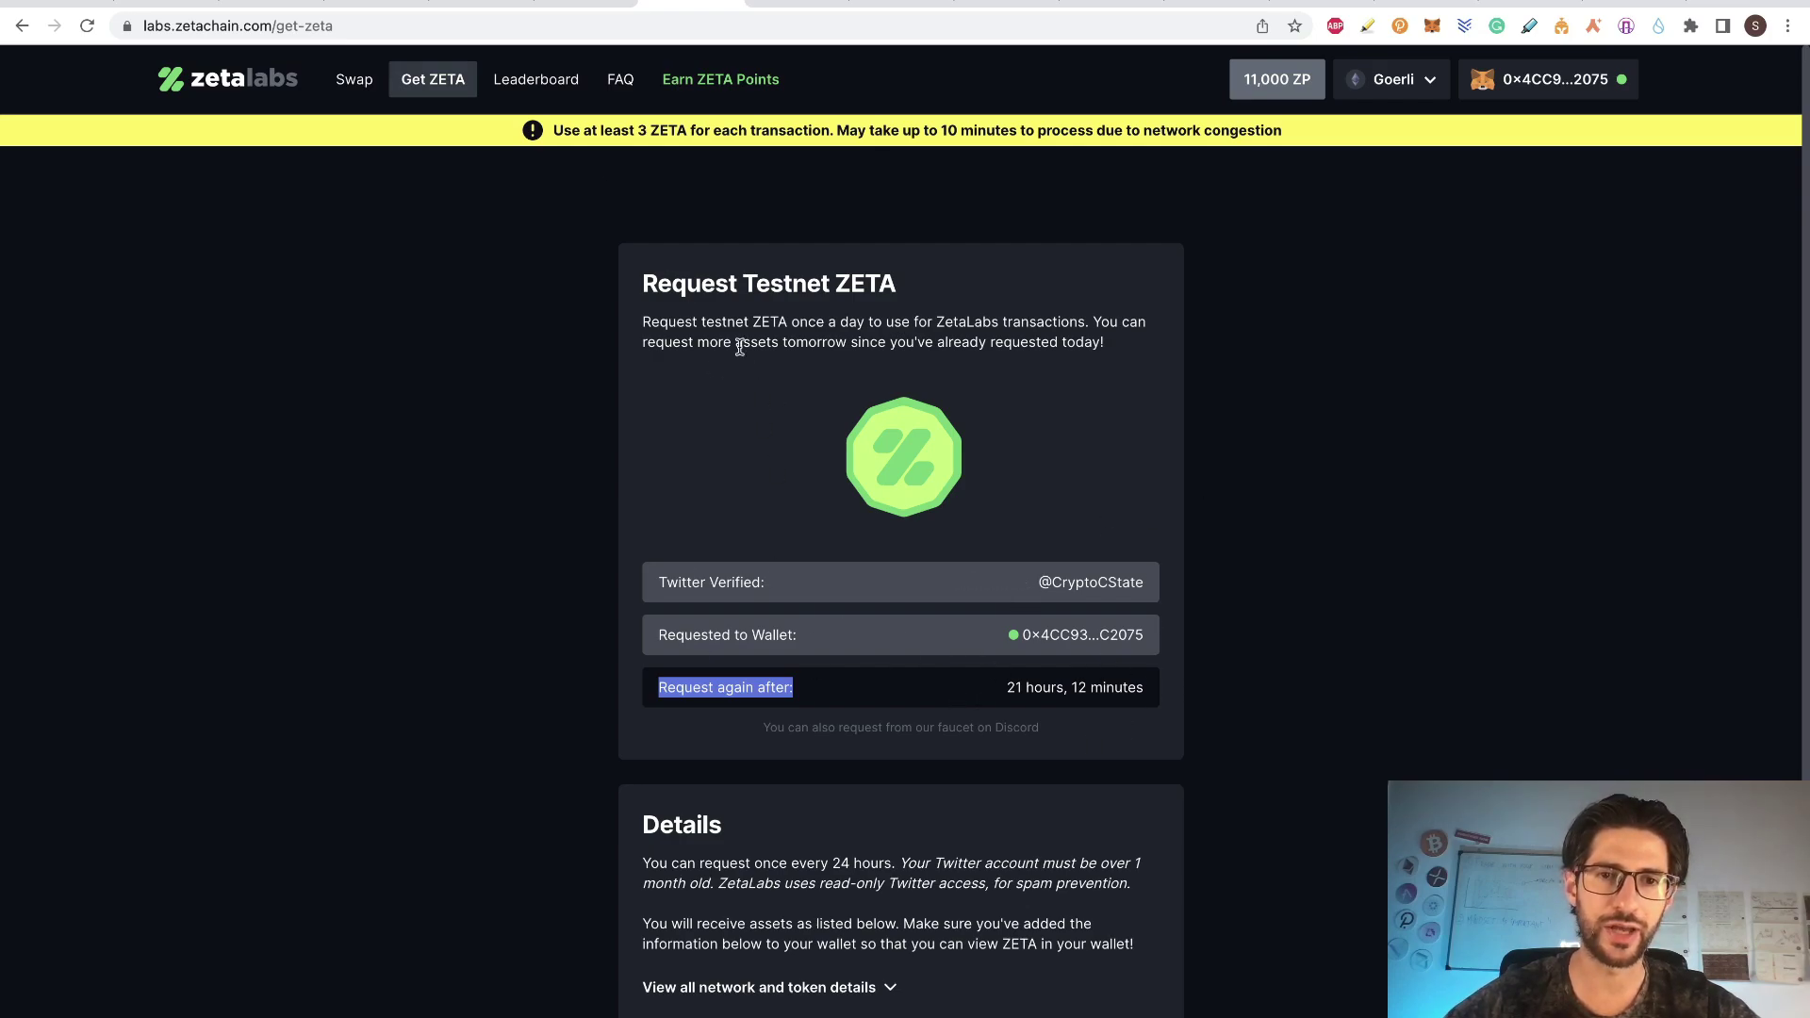
- Open the ZetaLabs leaderboard (11,000 points, rank #48571), glancing at the Airdrops sheet in between
{"action": "left_click", "coordinate": [552, 86]}
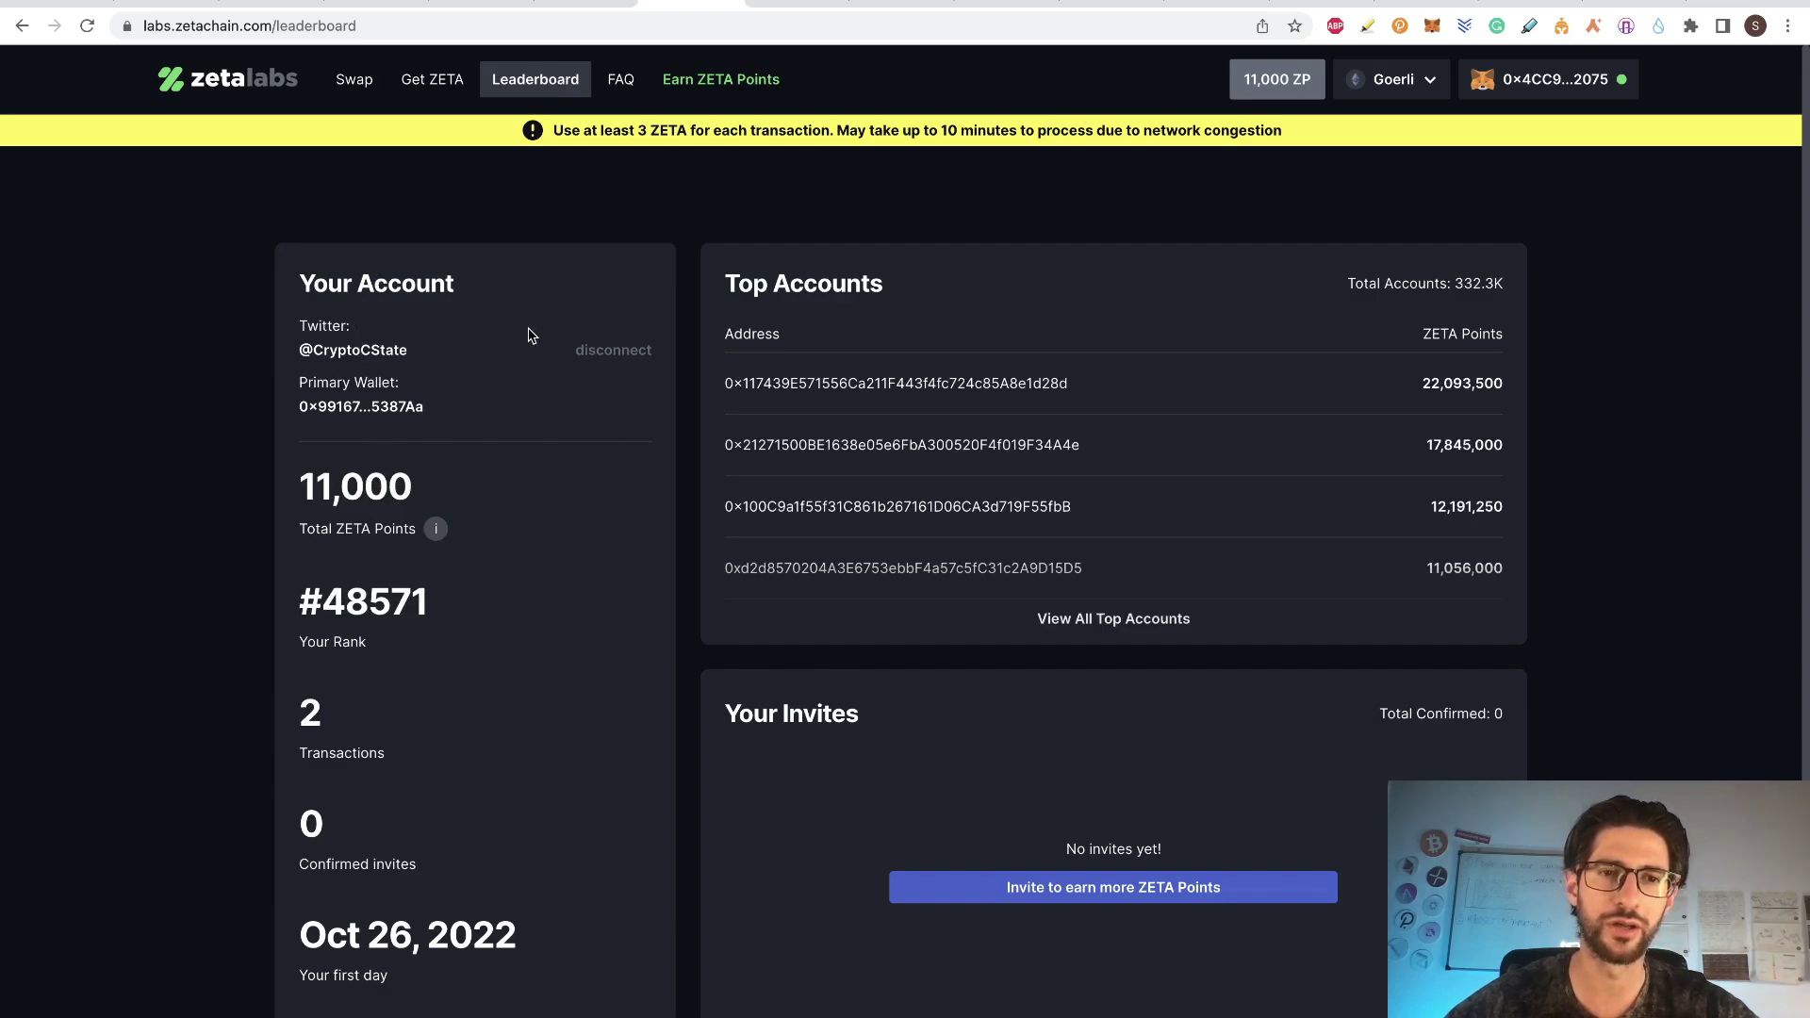
{"action": "left_click", "coordinate": [481, 3]}
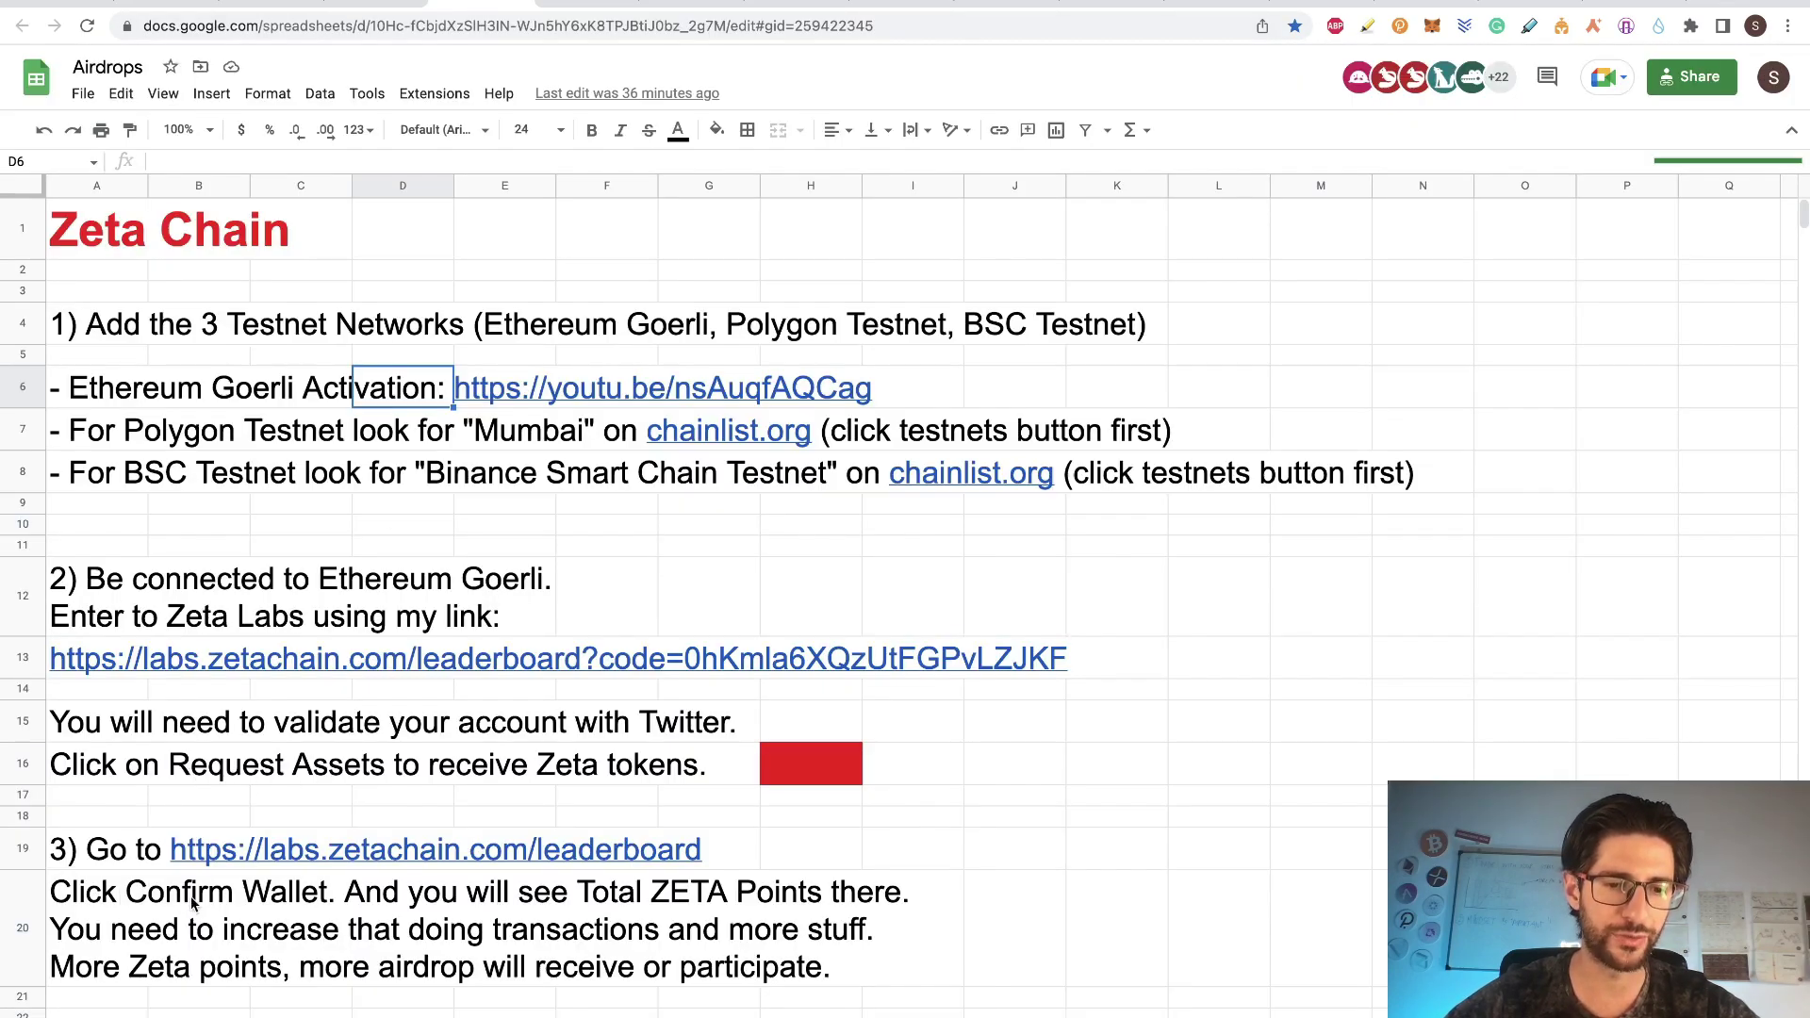
{"action": "scroll", "coordinate": [462, 909], "scroll_direction": "down", "scroll_amount": 6}
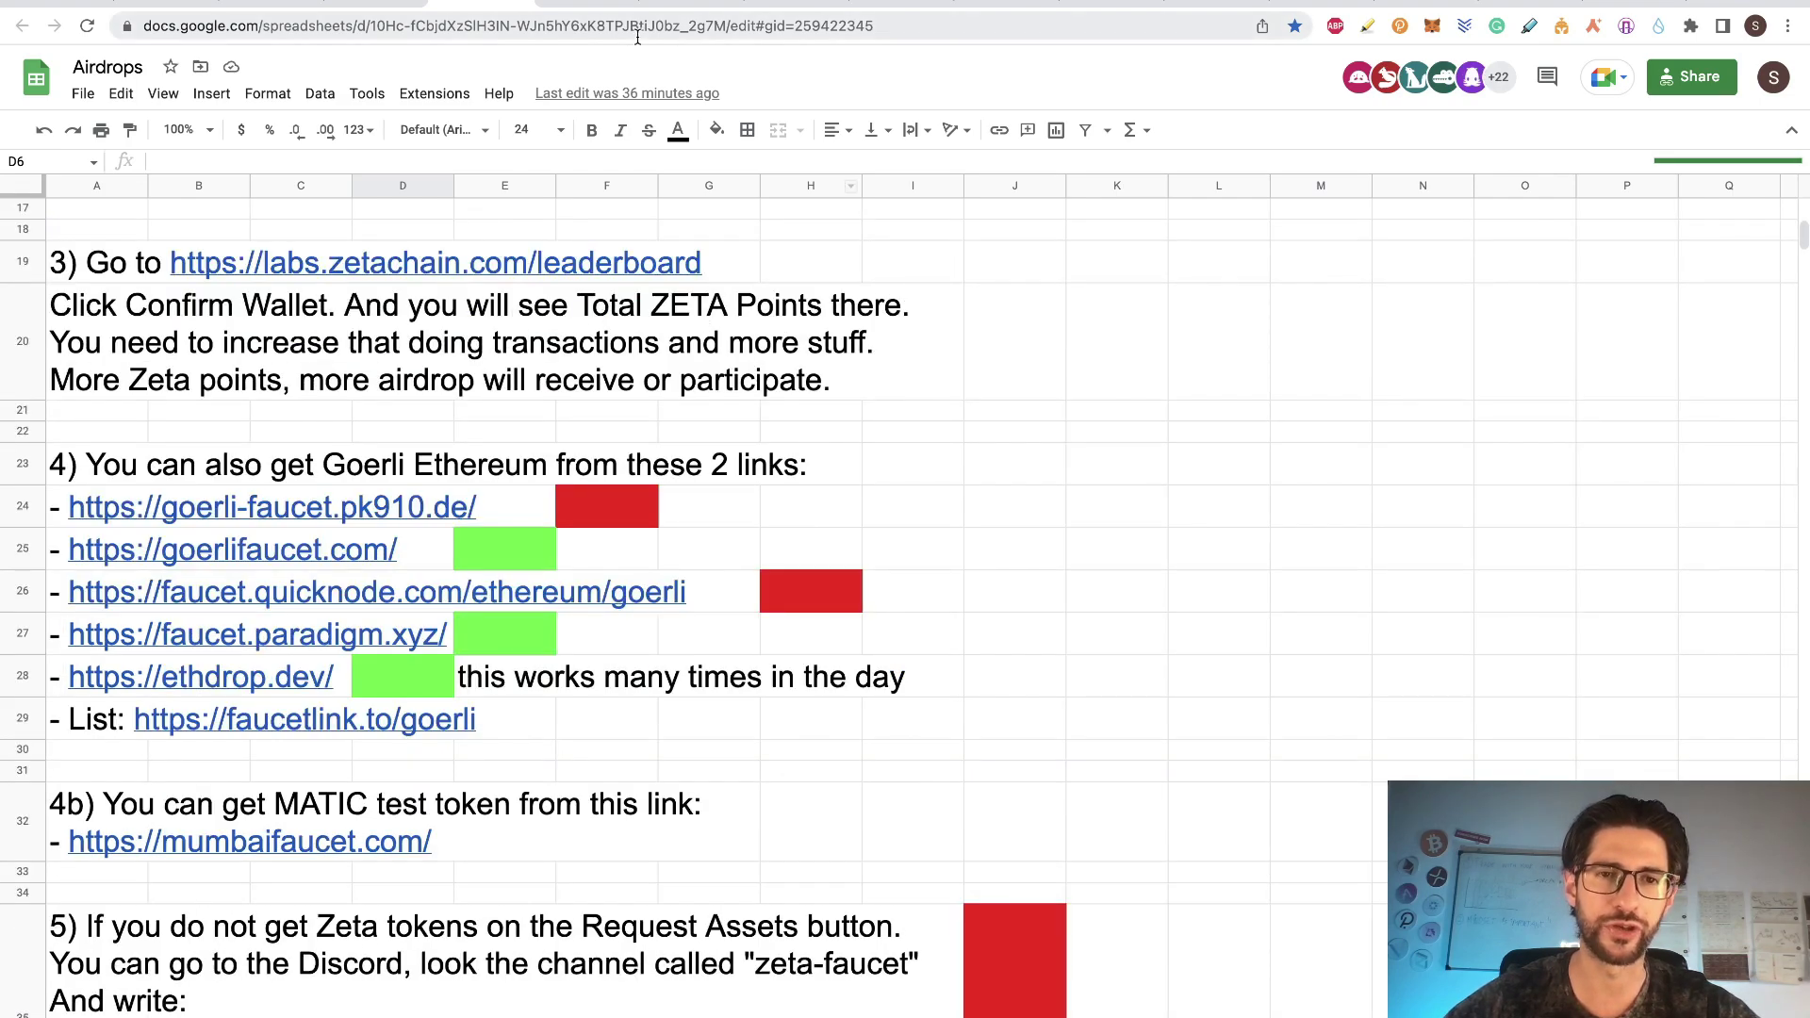
{"action": "left_click", "coordinate": [693, 9]}
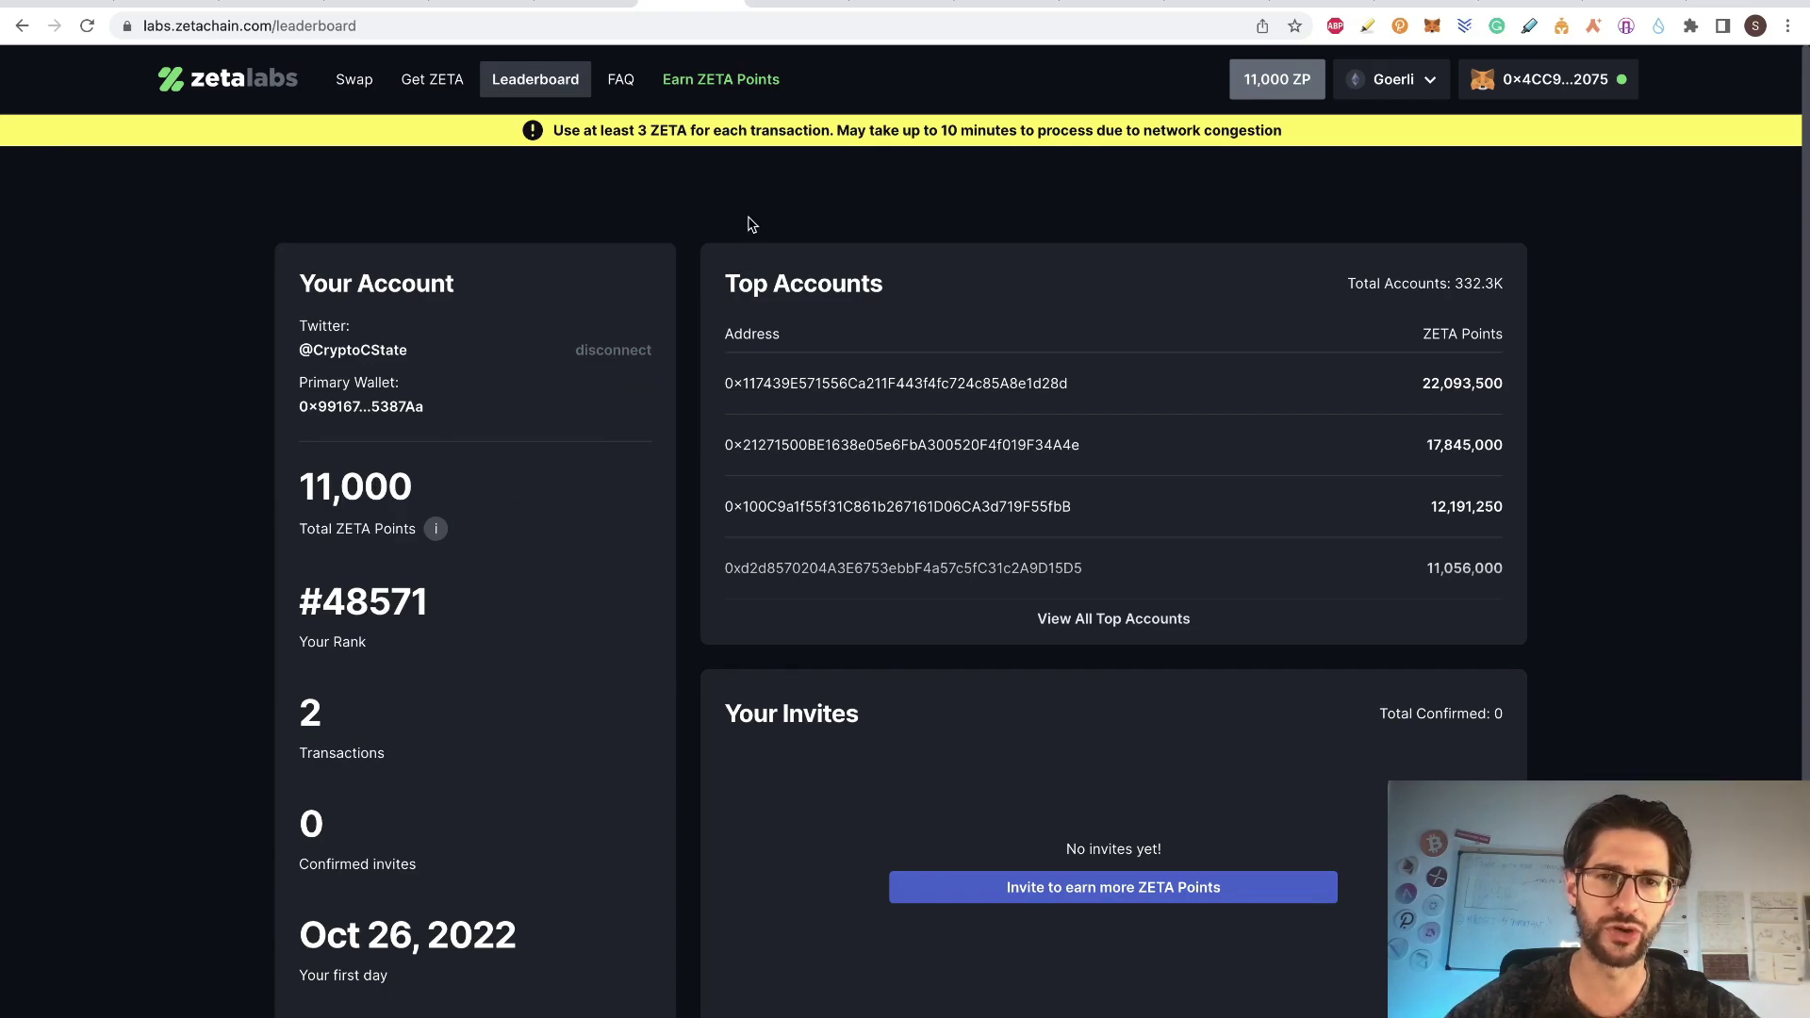
{"action": "left_click", "coordinate": [528, 10]}
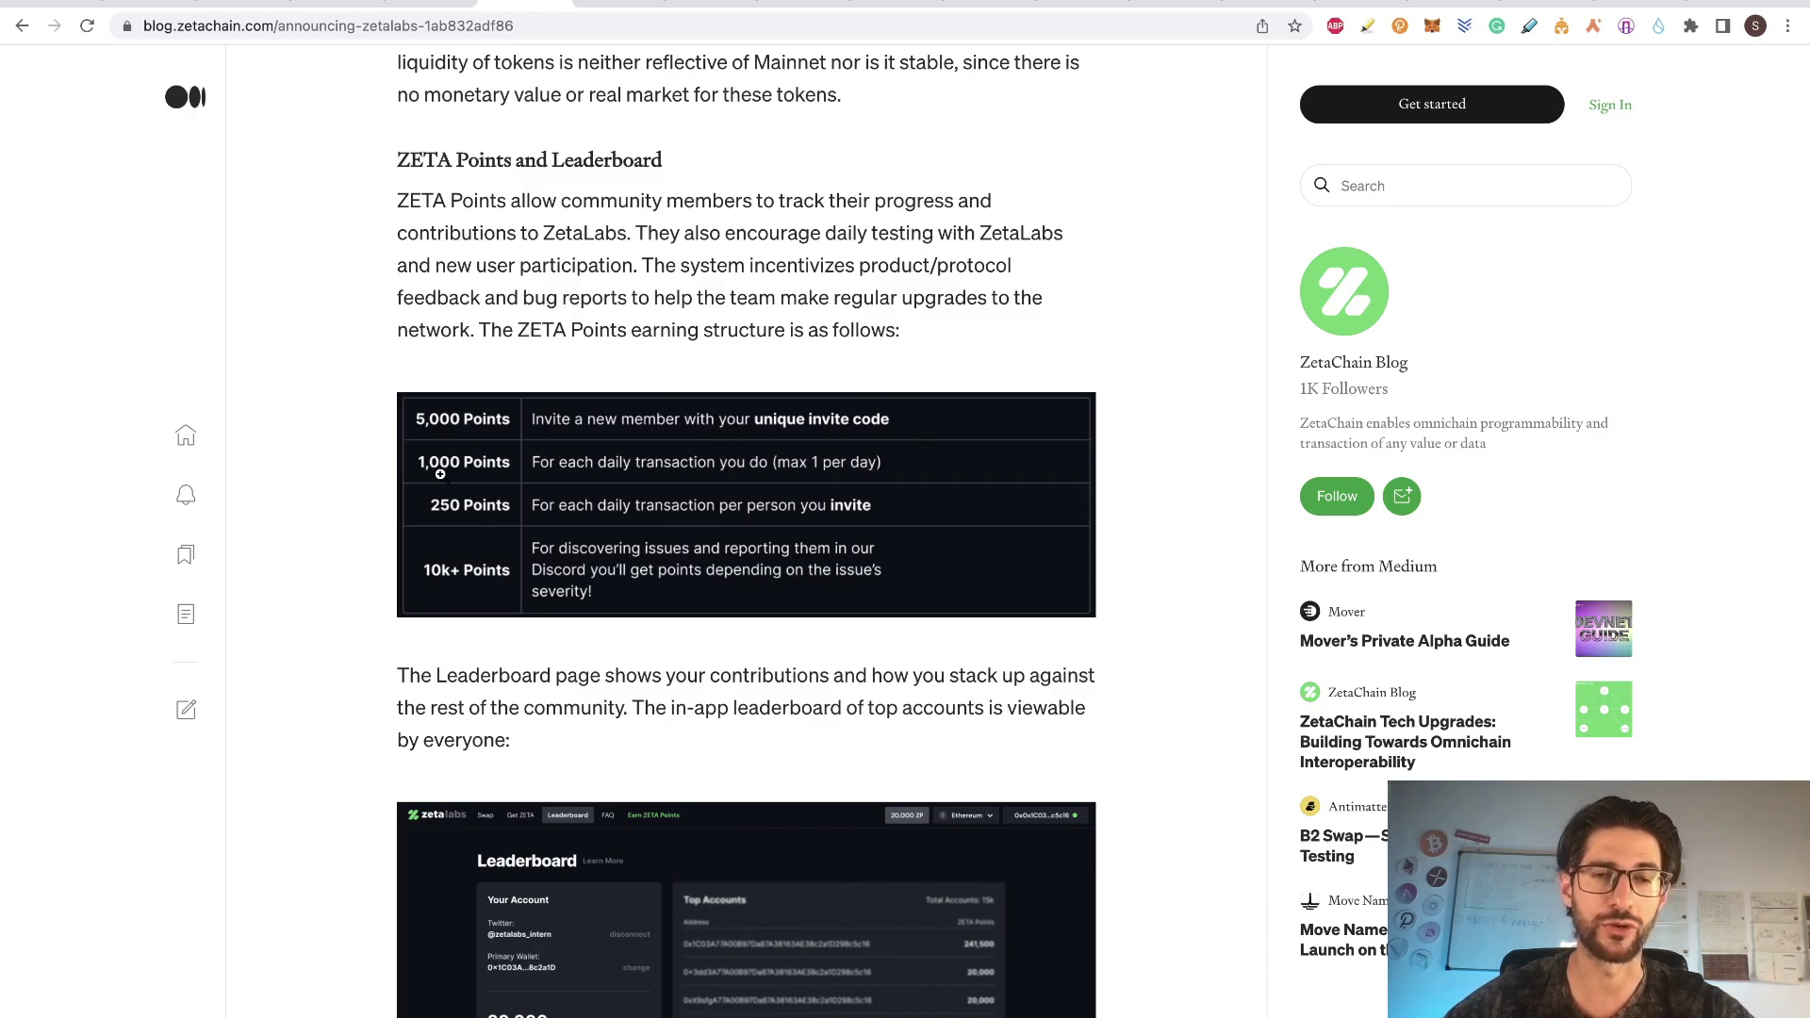
{"action": "left_click", "coordinate": [621, 5]}
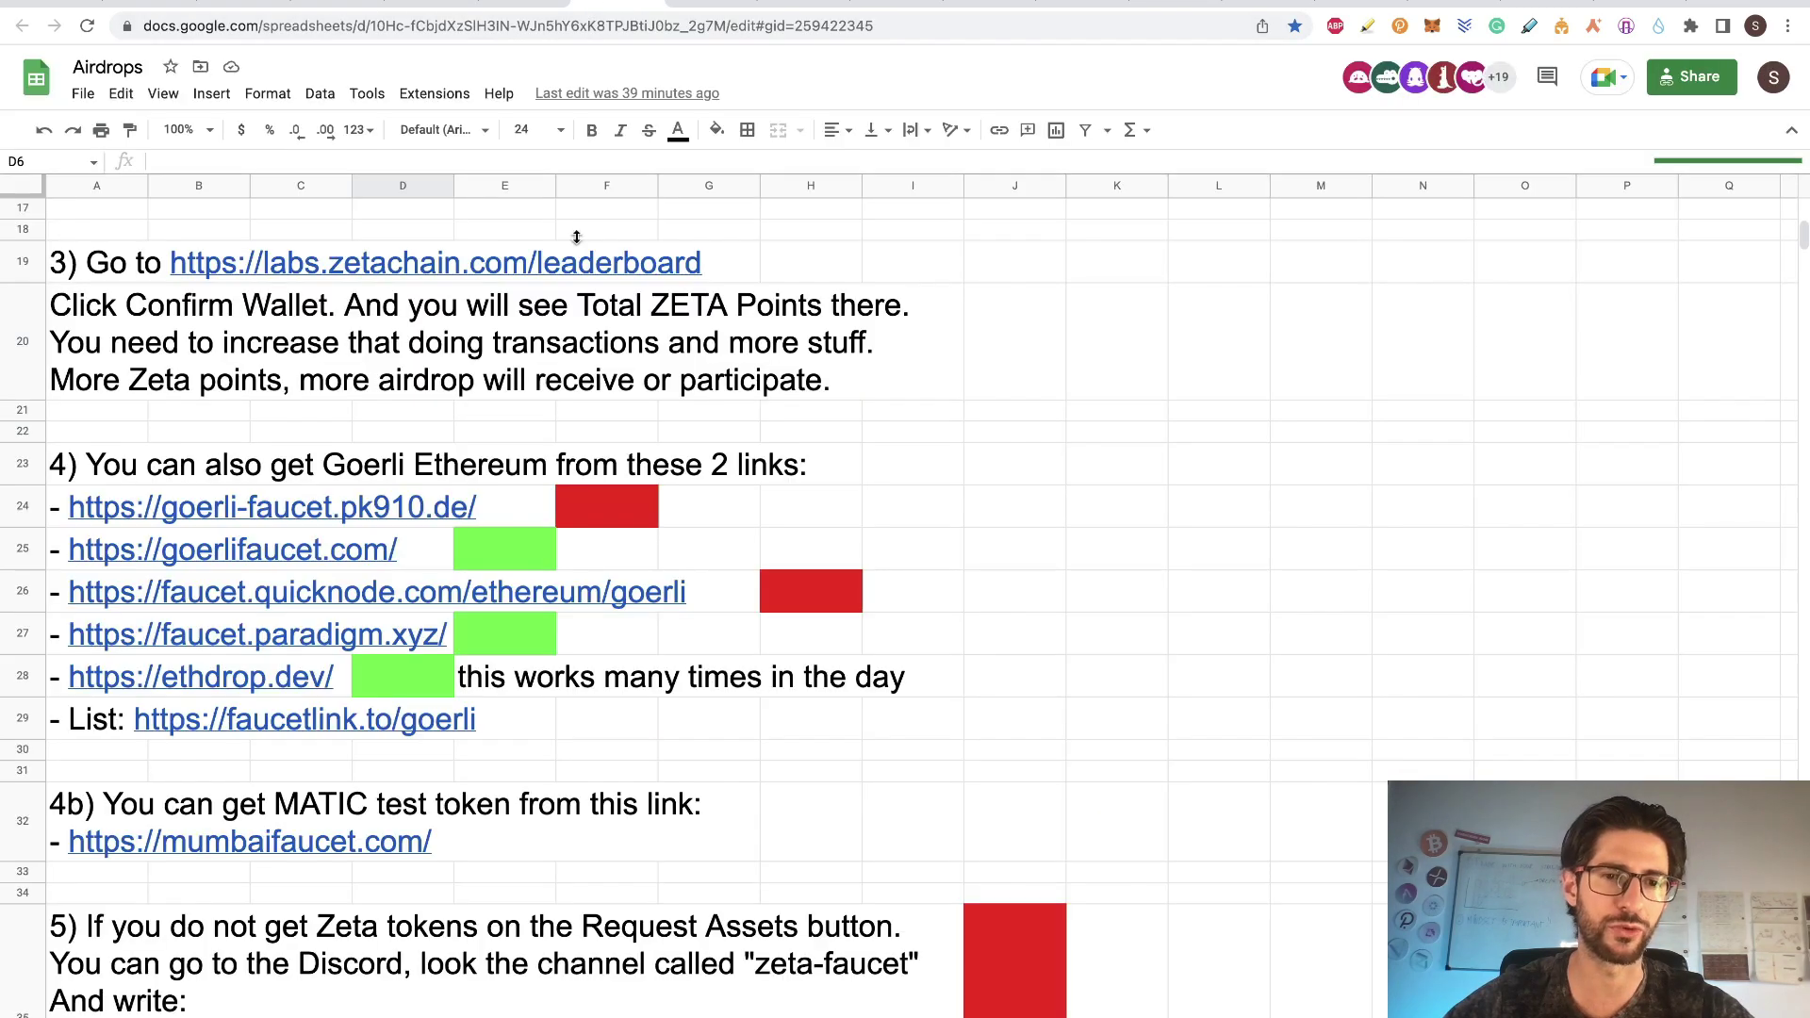
{"action": "scroll", "coordinate": [544, 405], "scroll_direction": "up", "scroll_amount": 5}
{"action": "scroll", "coordinate": [544, 405], "scroll_direction": "right", "scroll_amount": 2}
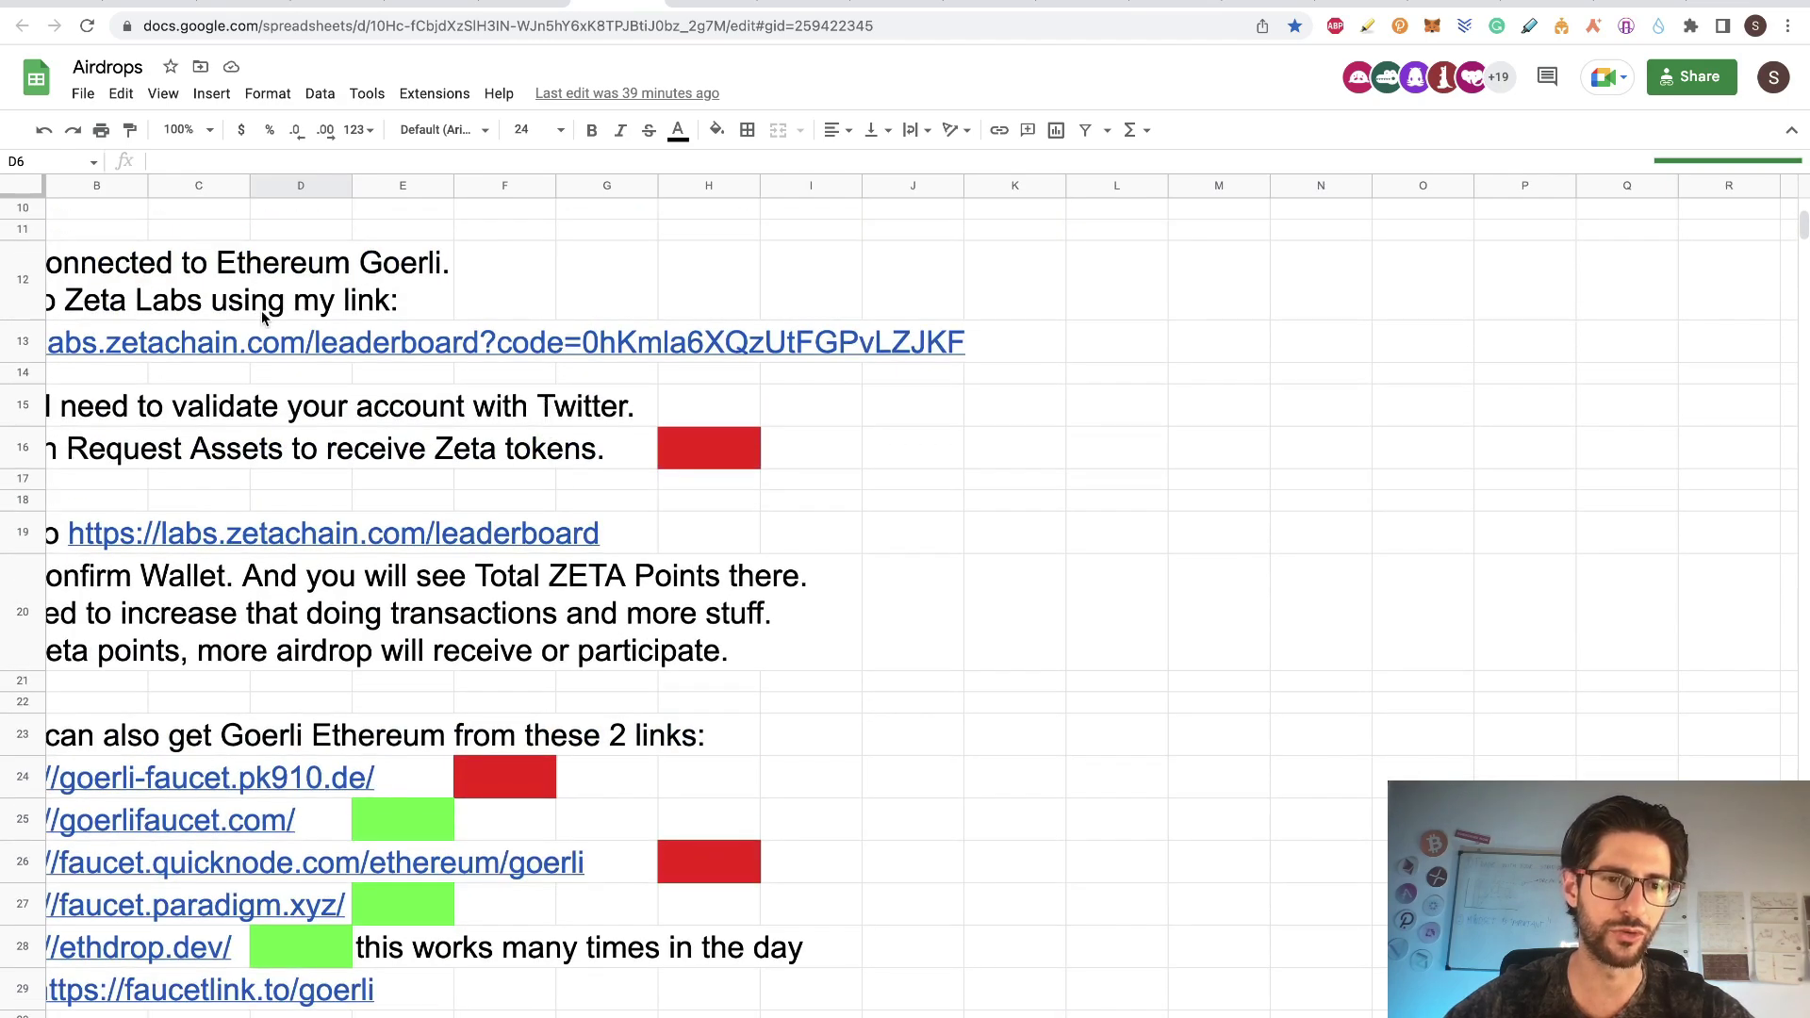
{"action": "scroll", "coordinate": [295, 341], "scroll_direction": "left", "scroll_amount": 2}
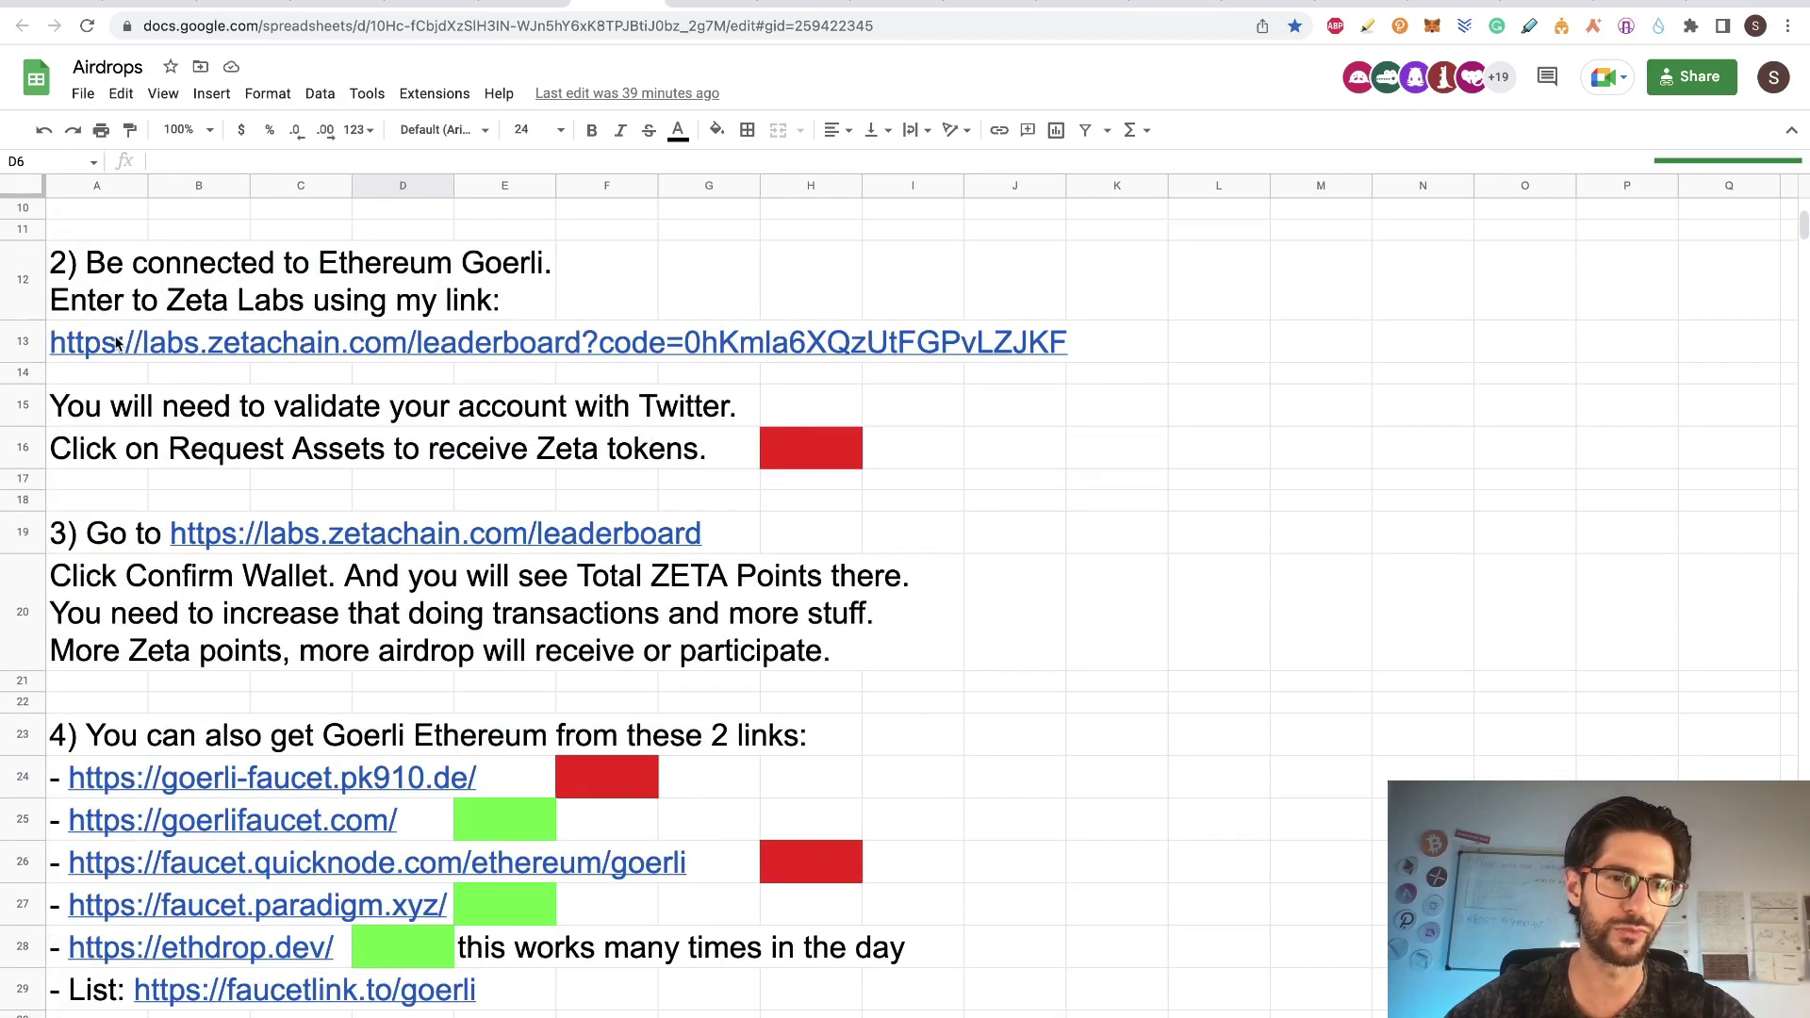
{"action": "left_click", "coordinate": [551, 8]}
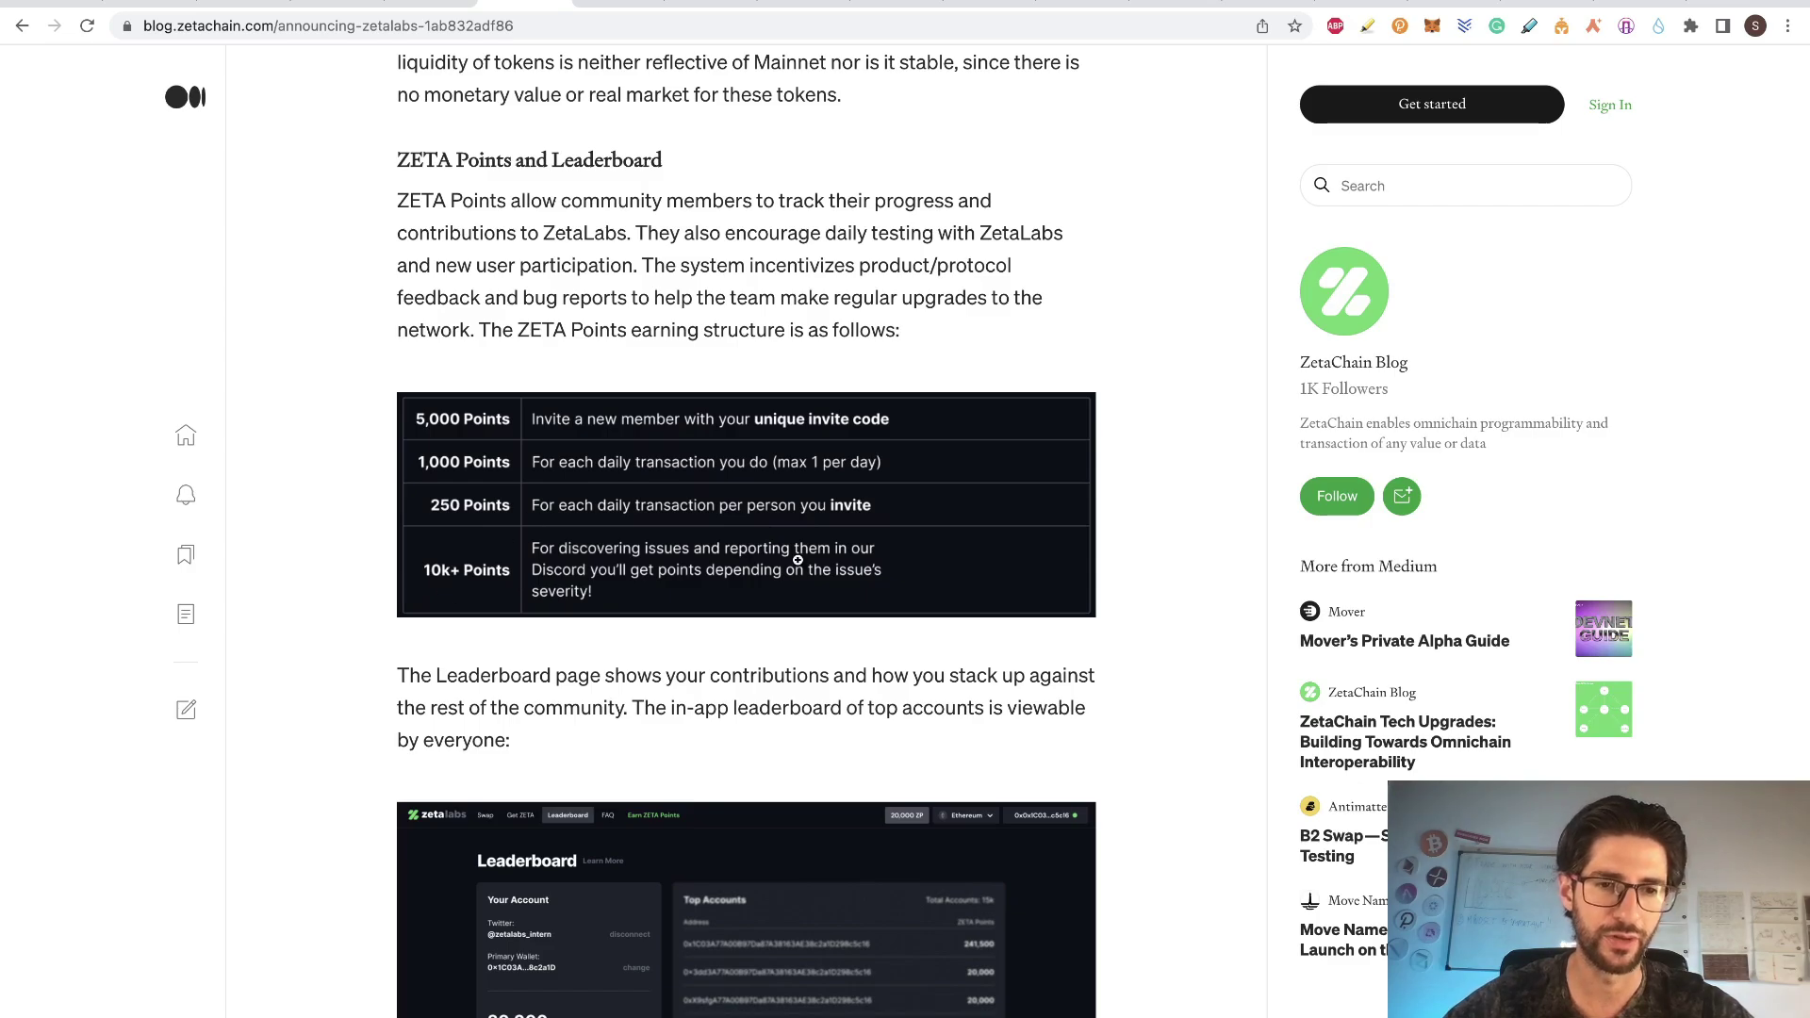
{"action": "scroll", "coordinate": [798, 562], "scroll_direction": "down", "scroll_amount": 2}
{"action": "scroll", "coordinate": [798, 562], "scroll_direction": "down", "scroll_amount": 2}
{"action": "scroll", "coordinate": [798, 562], "scroll_direction": "up", "scroll_amount": 10}
{"action": "scroll", "coordinate": [799, 562], "scroll_direction": "down", "scroll_amount": 1}
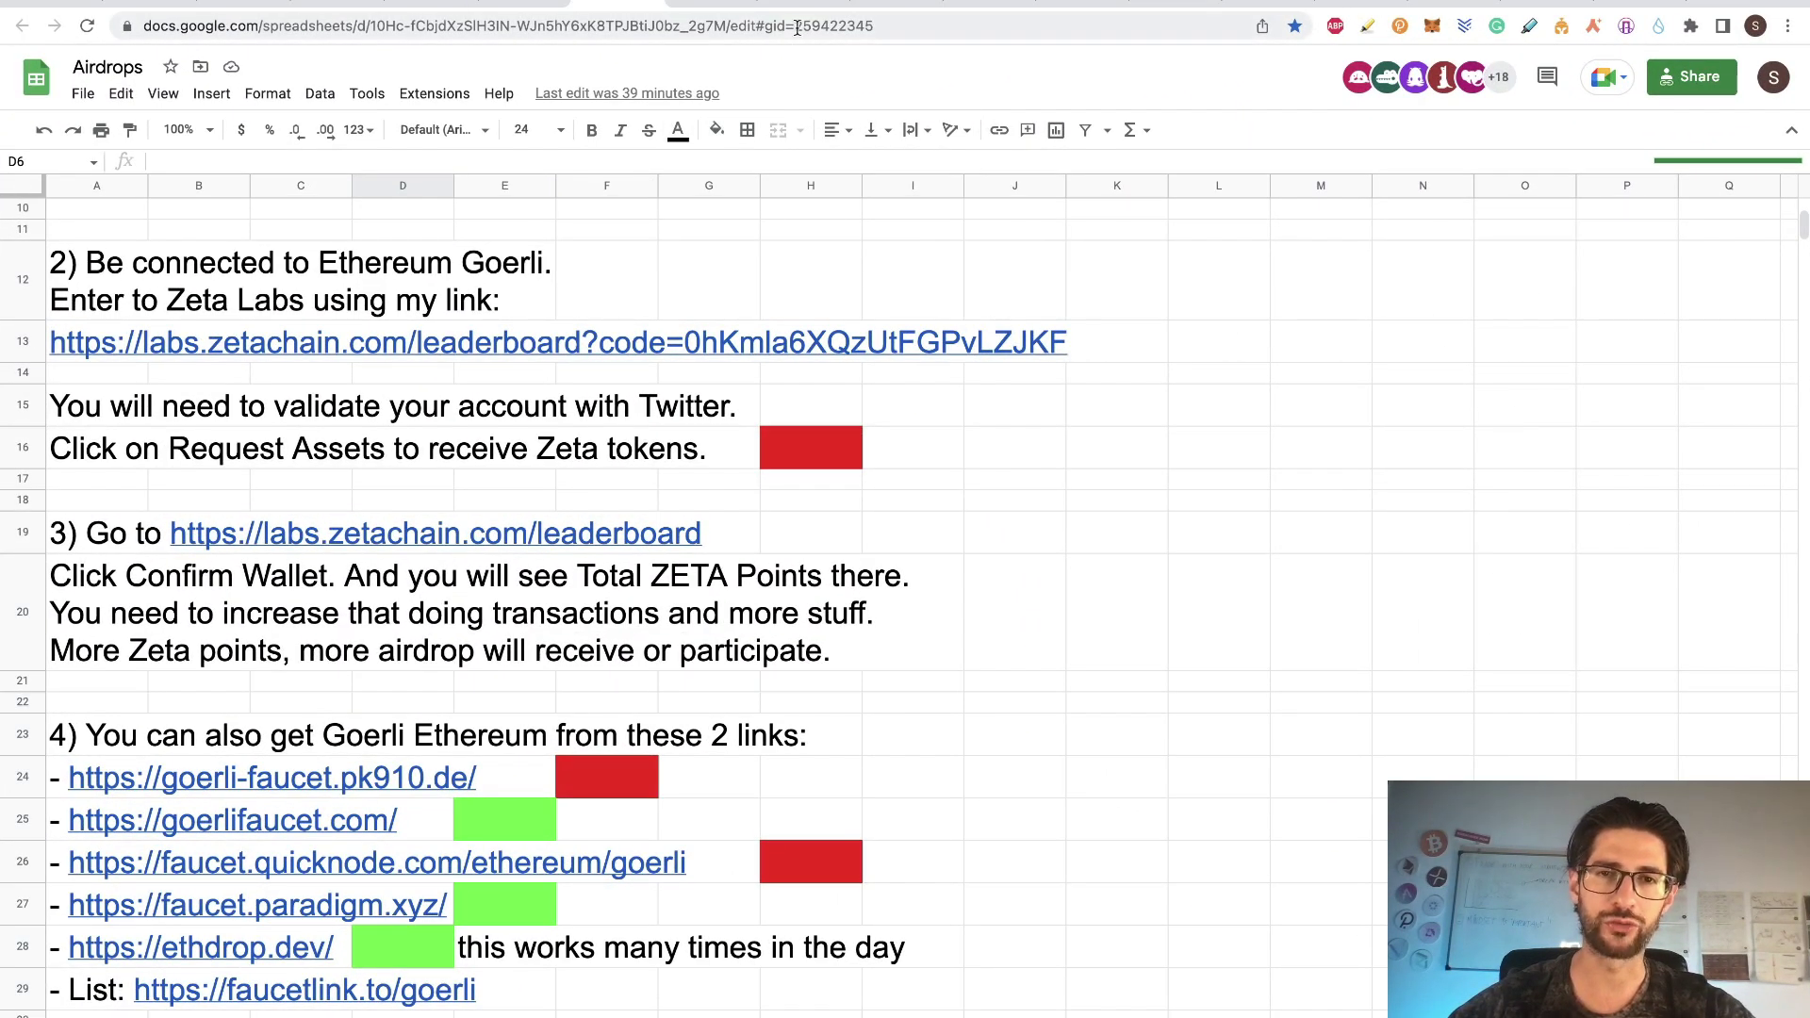
- On Cross-Chain Swap, send gETH from Goerli and set Polygon Mumbai as the destination network
{"action": "left_click", "coordinate": [801, 4]}
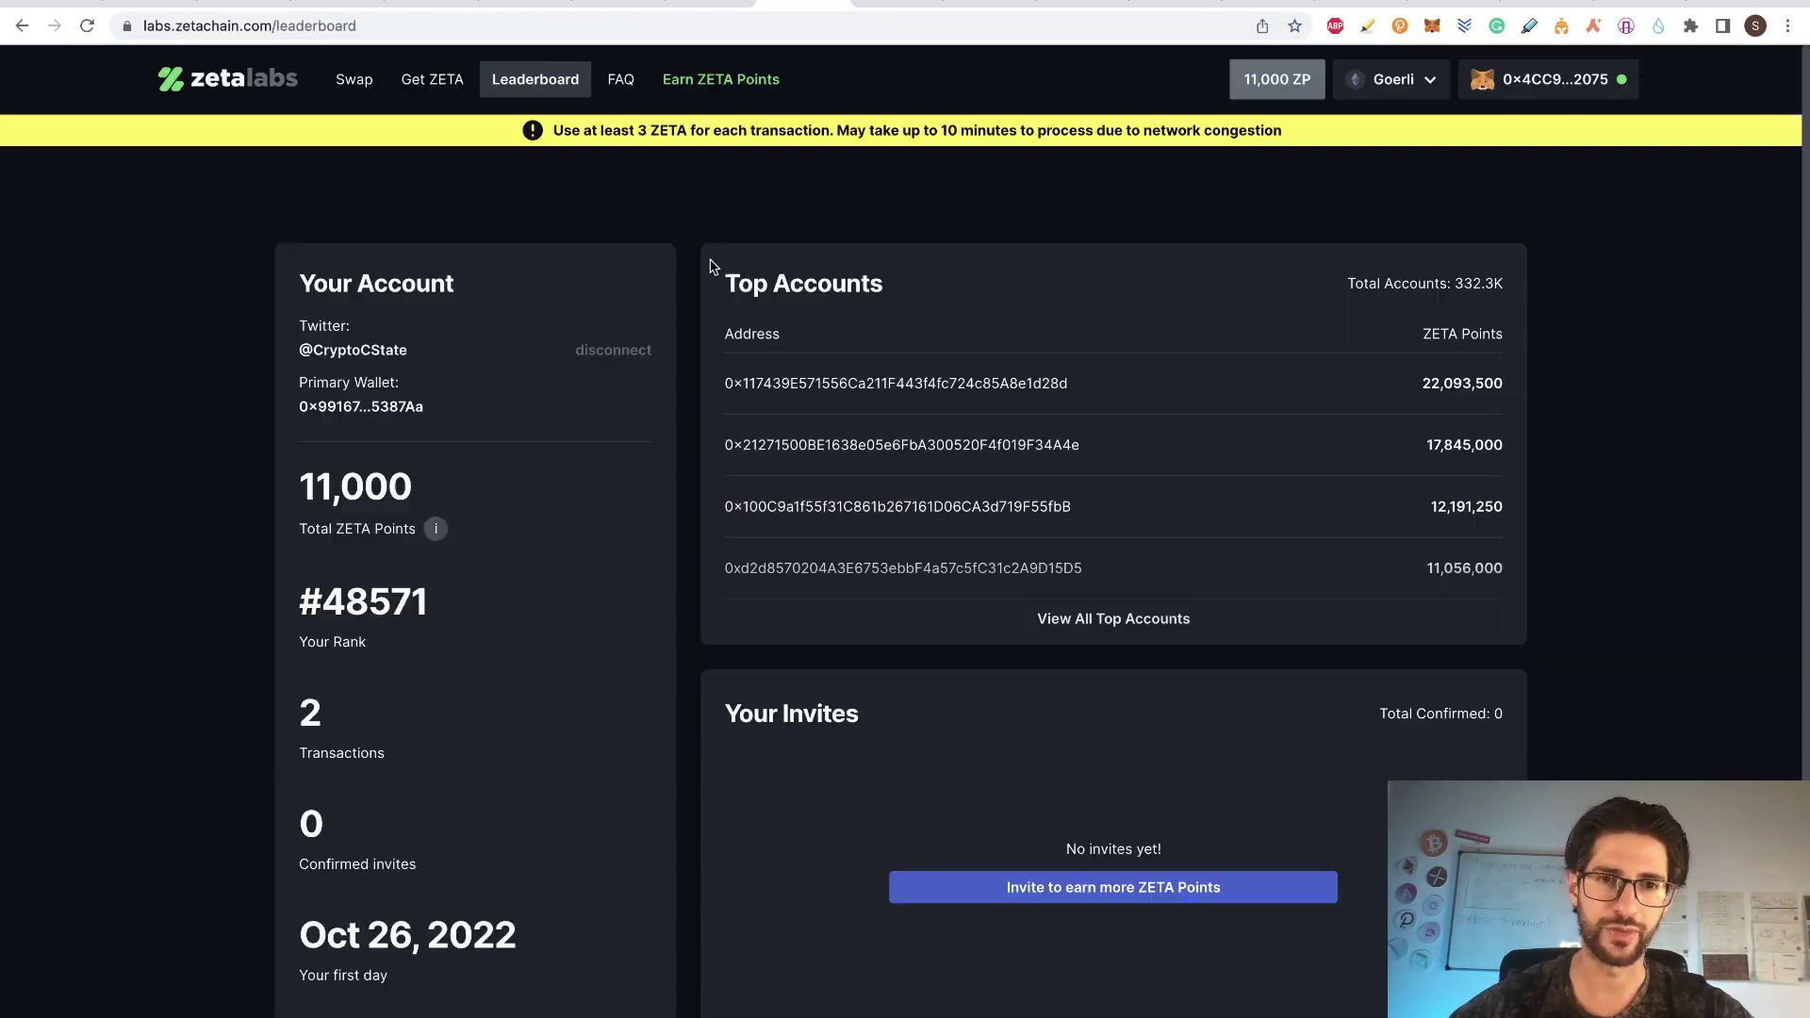
{"action": "left_click", "coordinate": [355, 81]}
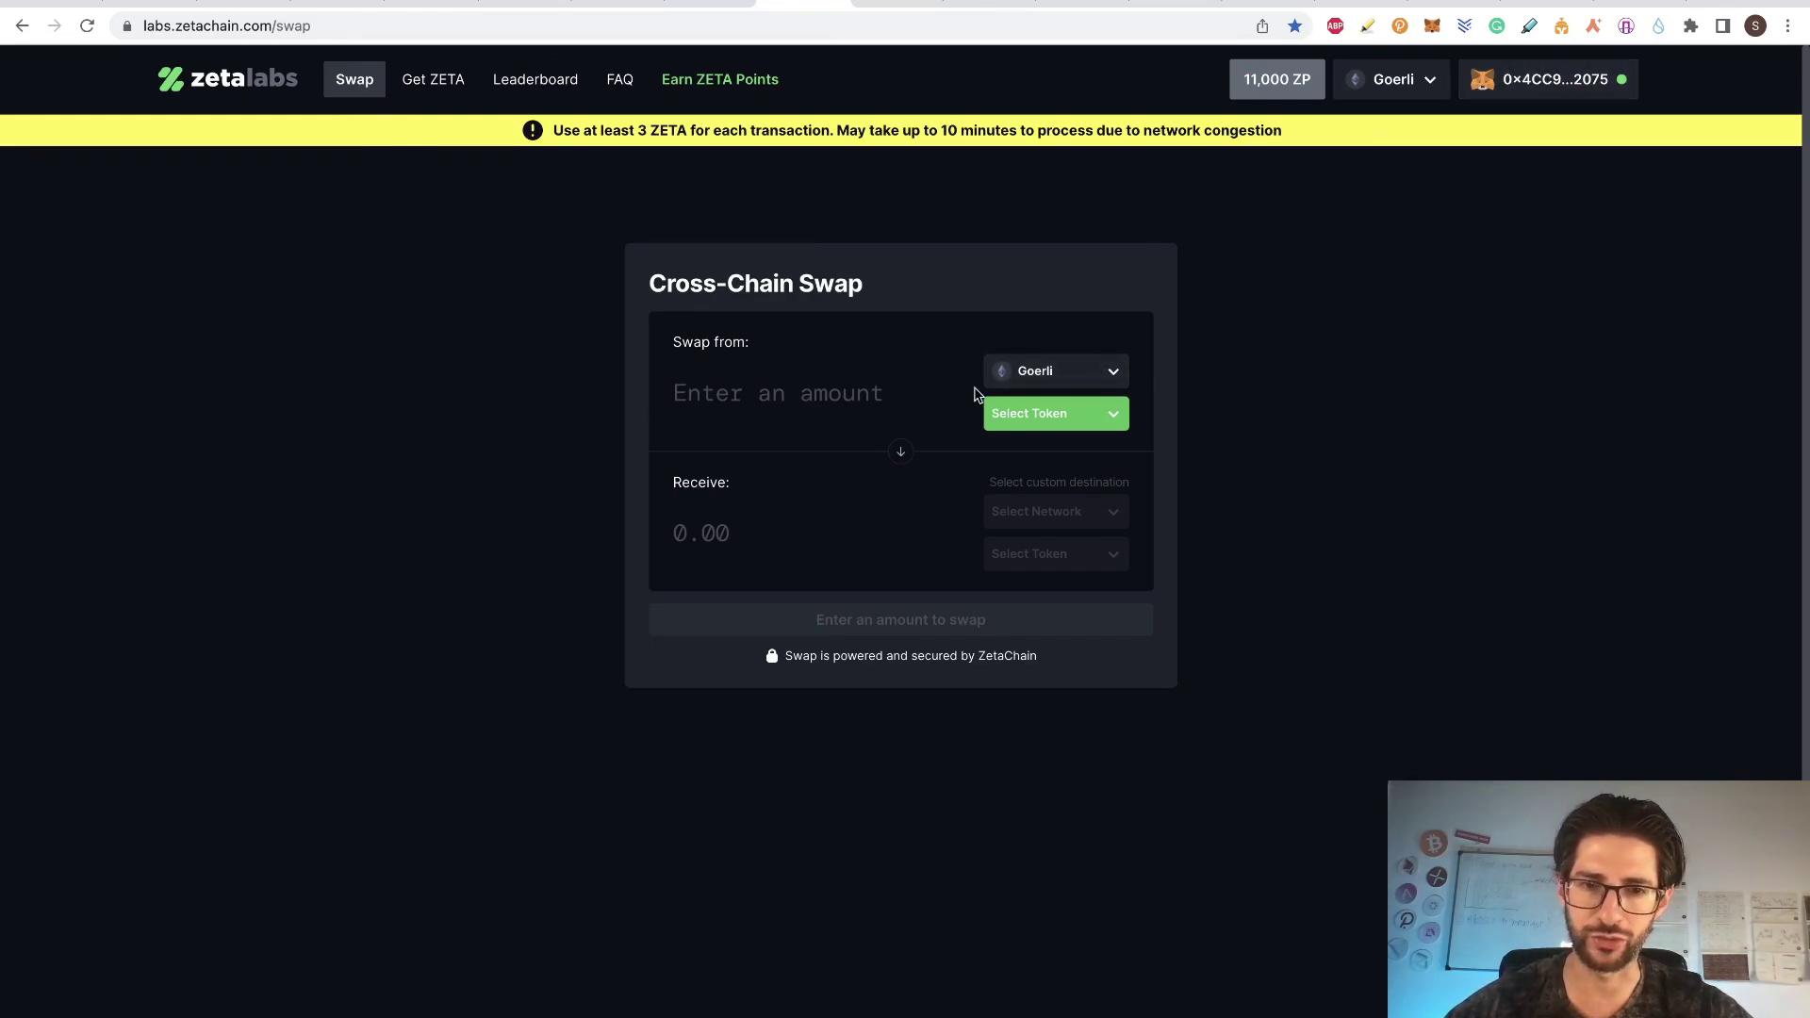
{"action": "left_click", "coordinate": [1062, 371]}
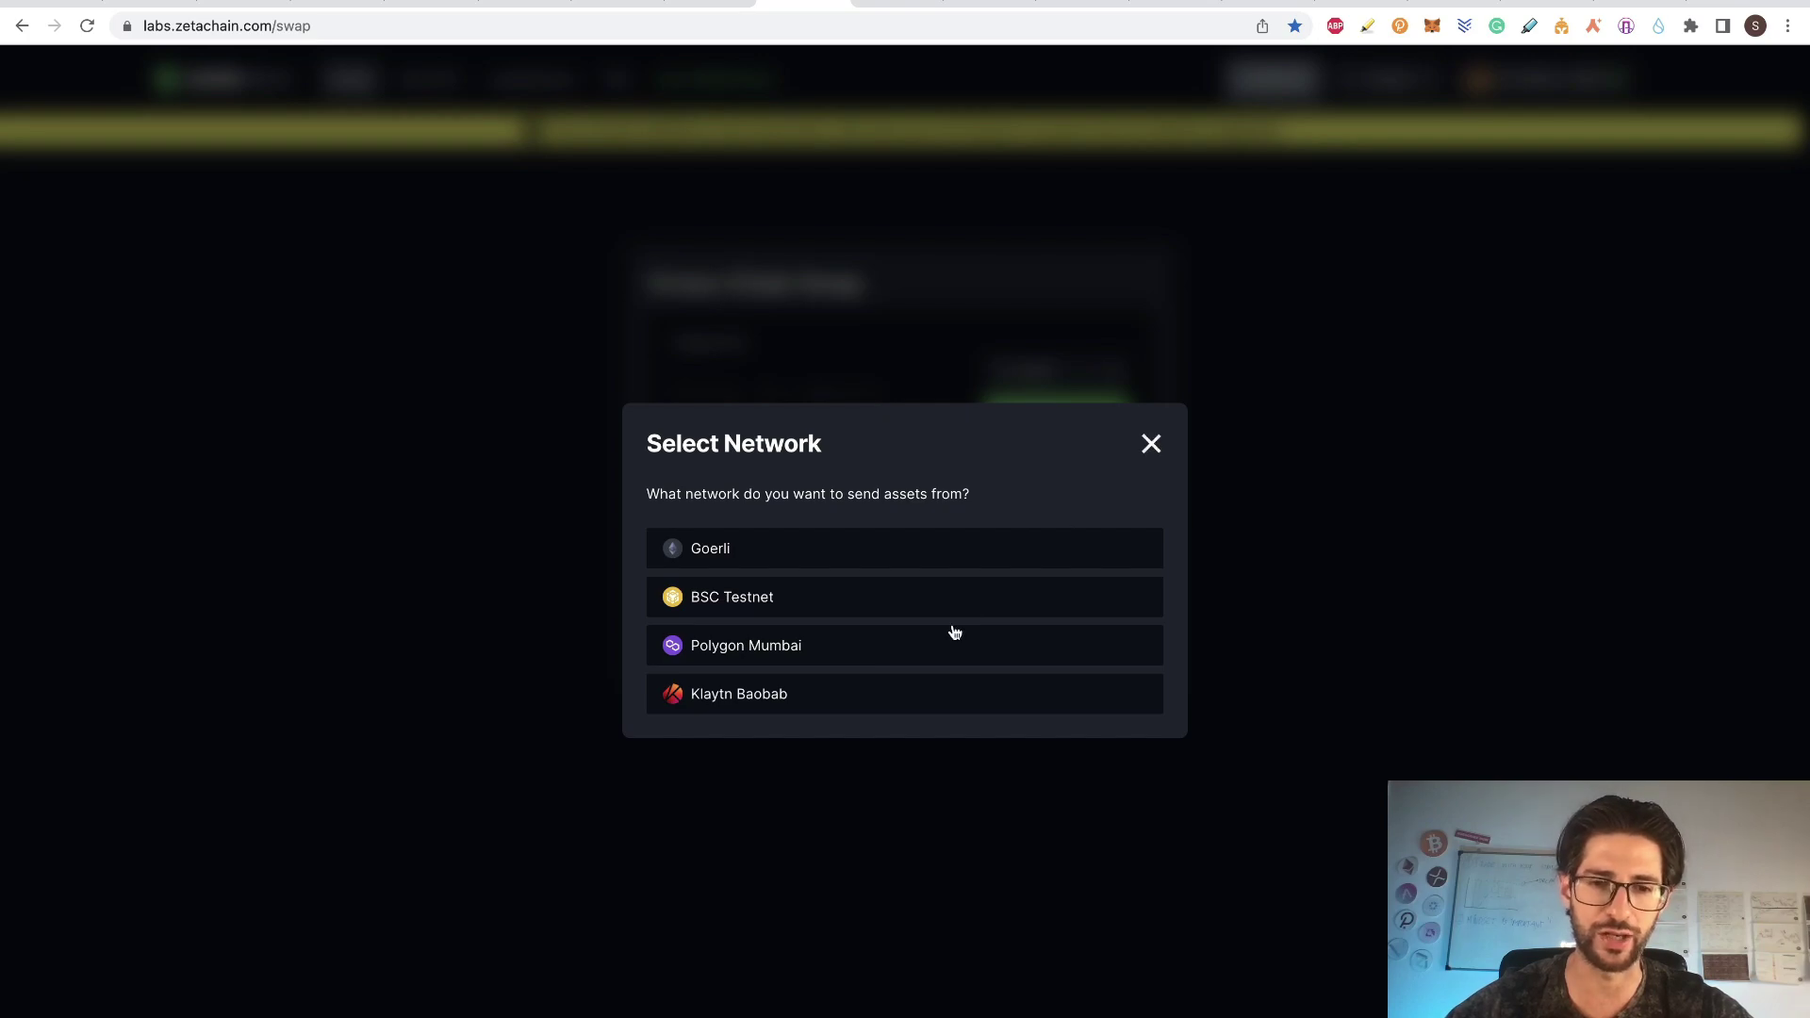
{"action": "left_click", "coordinate": [1151, 447]}
{"action": "left_click", "coordinate": [1105, 430]}
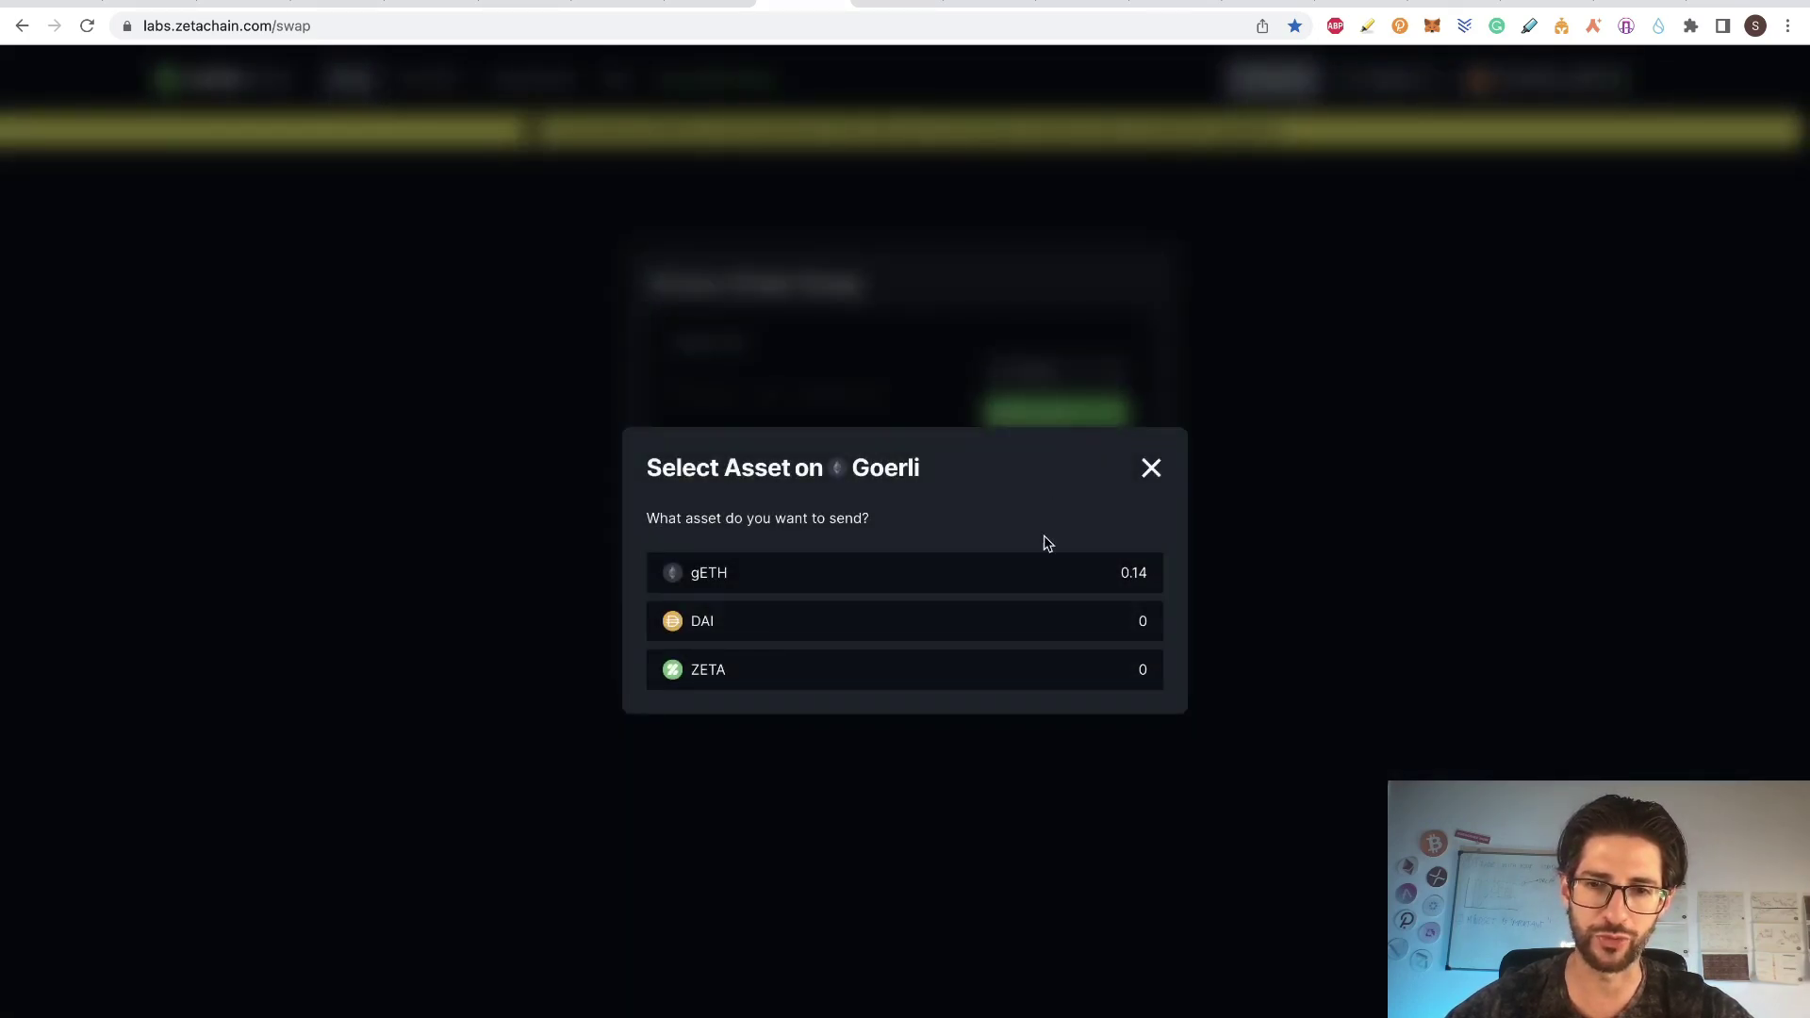
{"action": "left_click", "coordinate": [892, 589]}
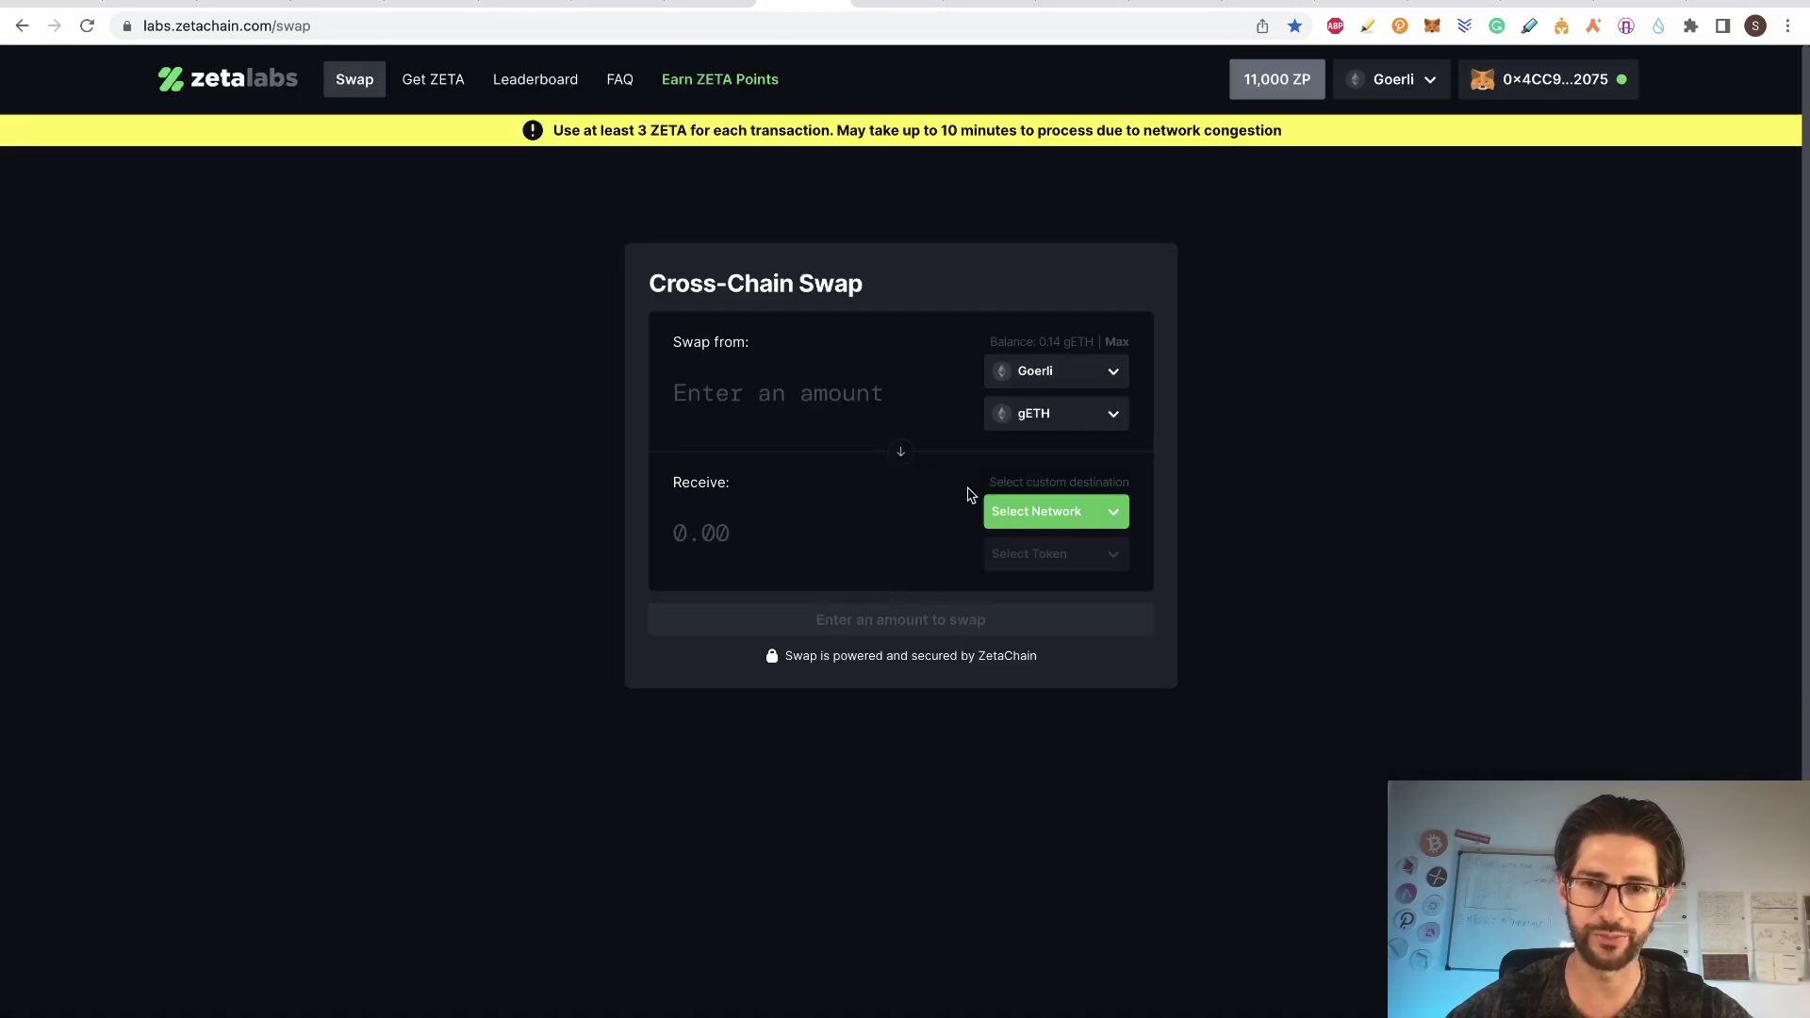
{"action": "left_click", "coordinate": [1103, 514]}
{"action": "left_click", "coordinate": [889, 622]}
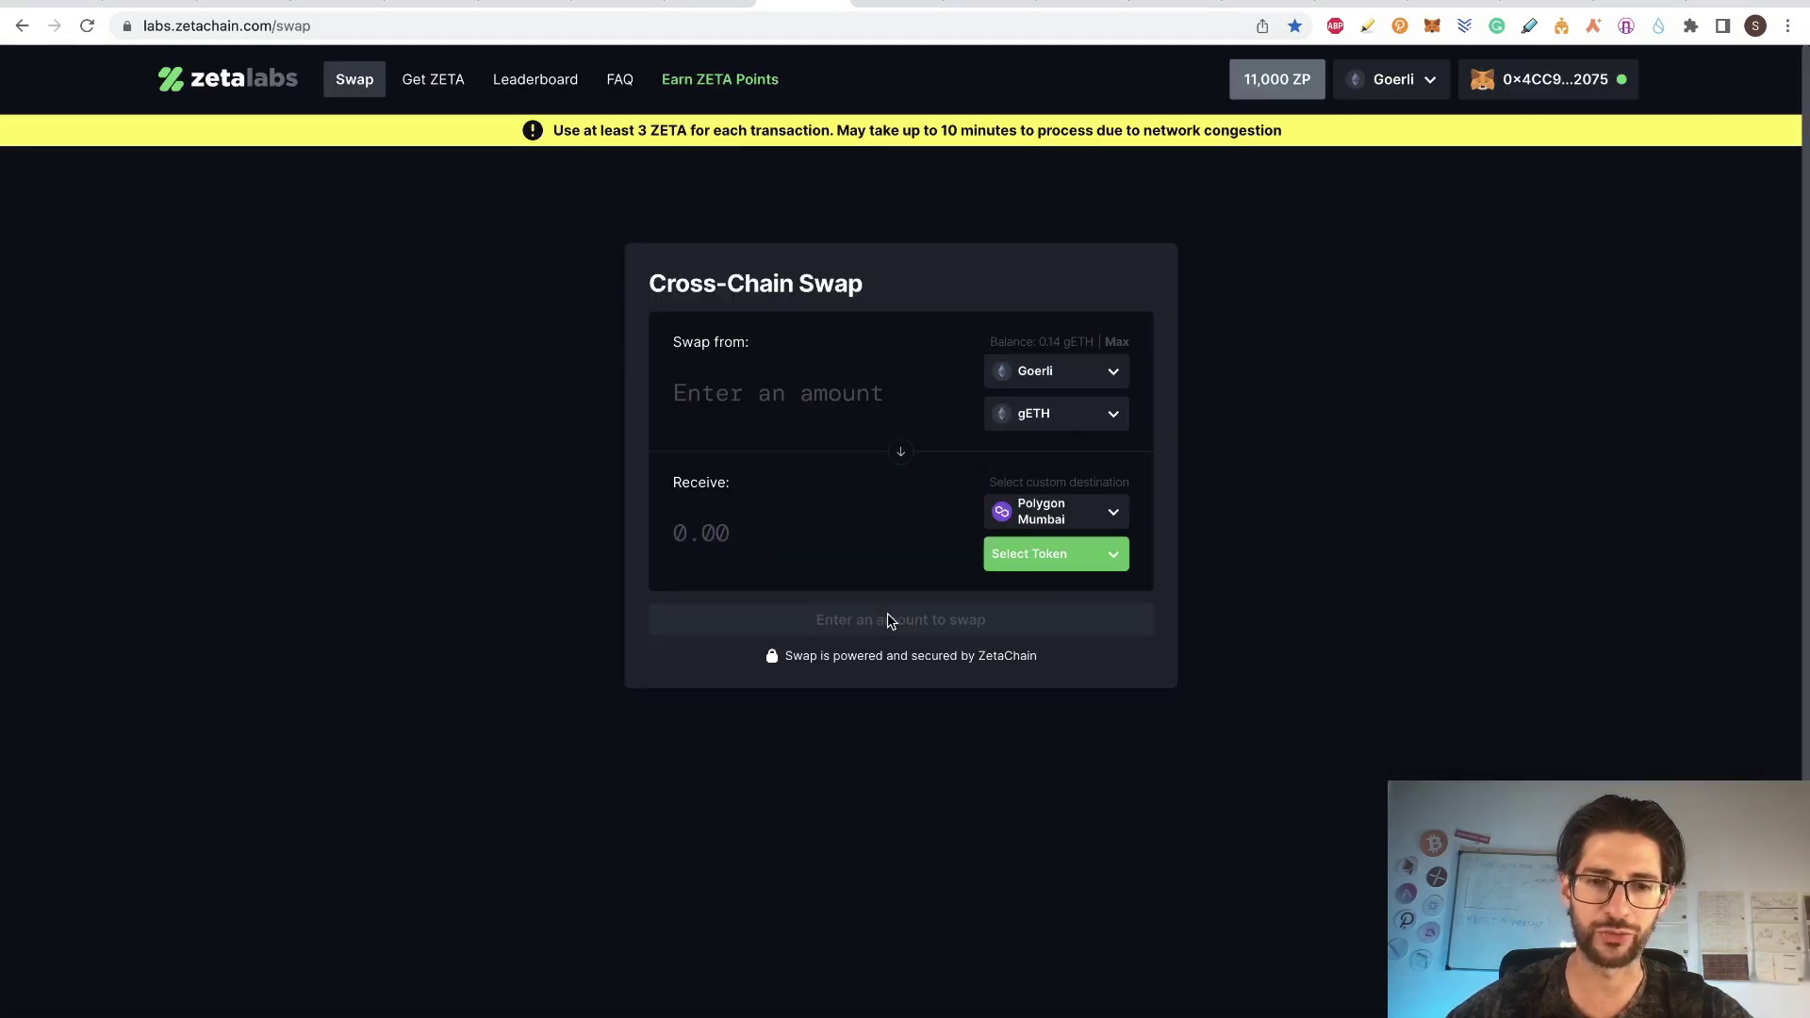
{"action": "left_click", "coordinate": [1107, 559]}
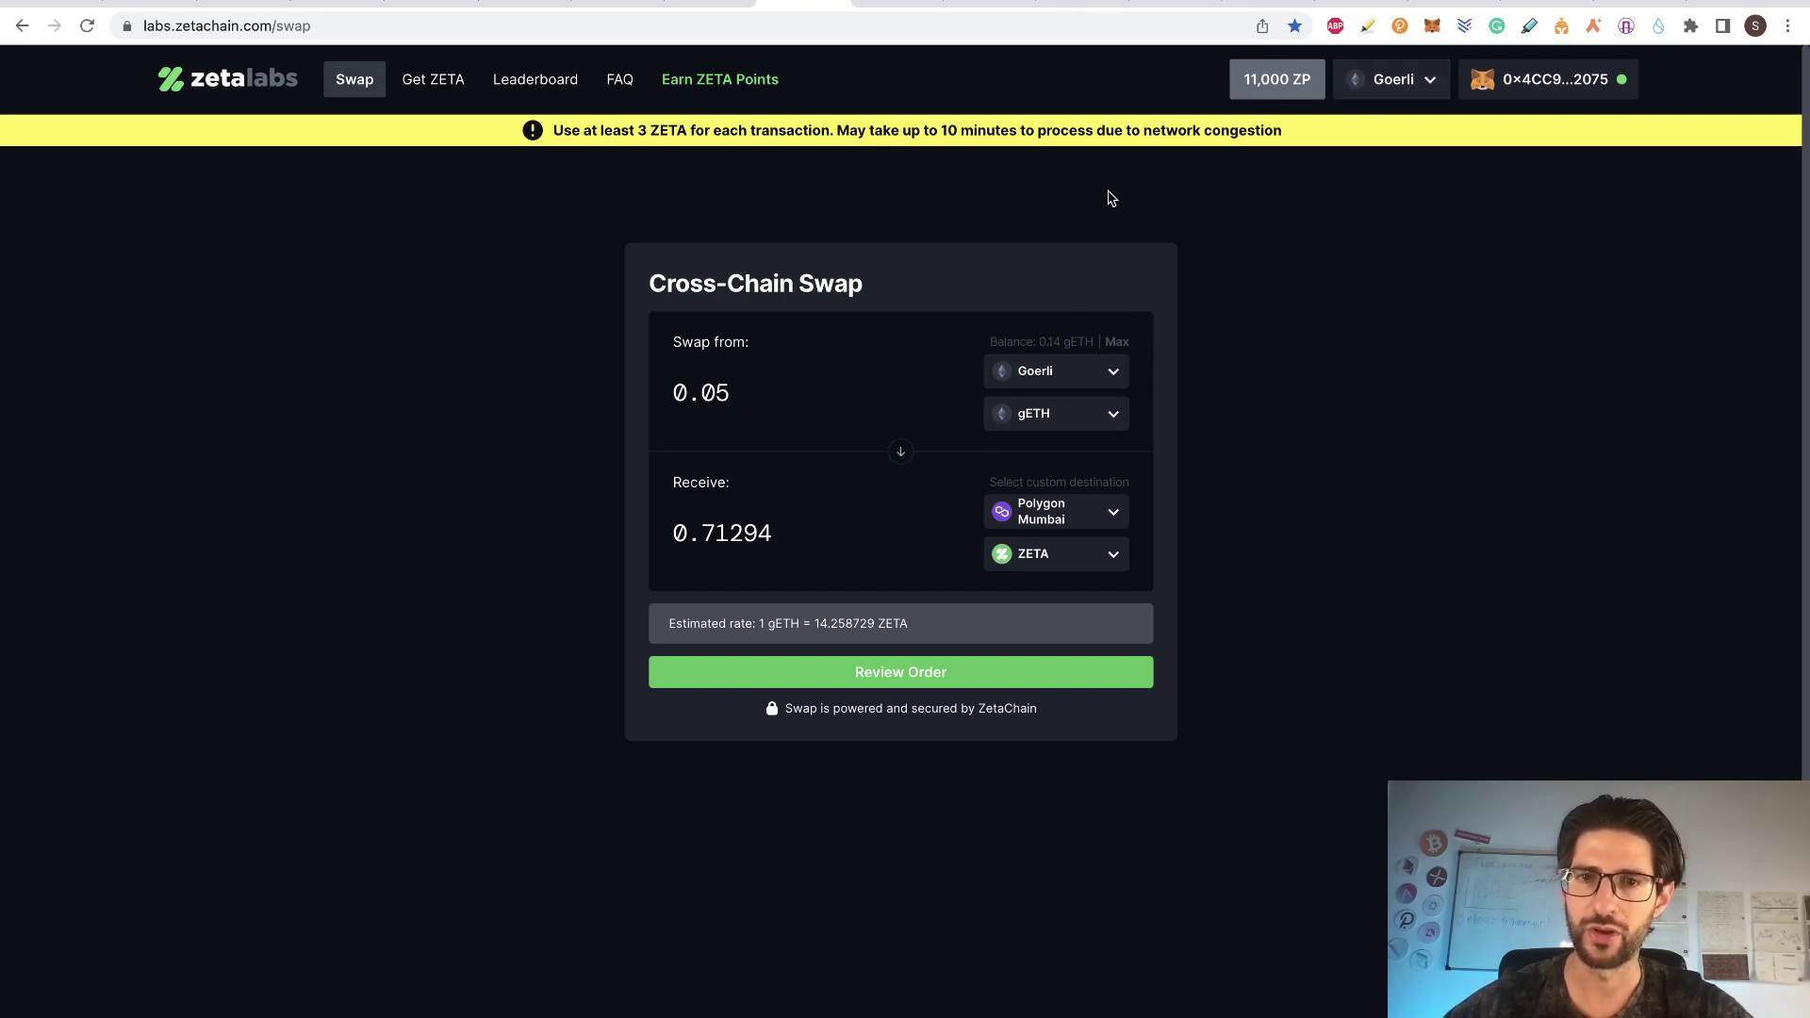
- Scroll the Airdrops sheet down to the Goerli faucet links, including the ethdrop.dev link
{"action": "left_click", "coordinate": [618, 10]}
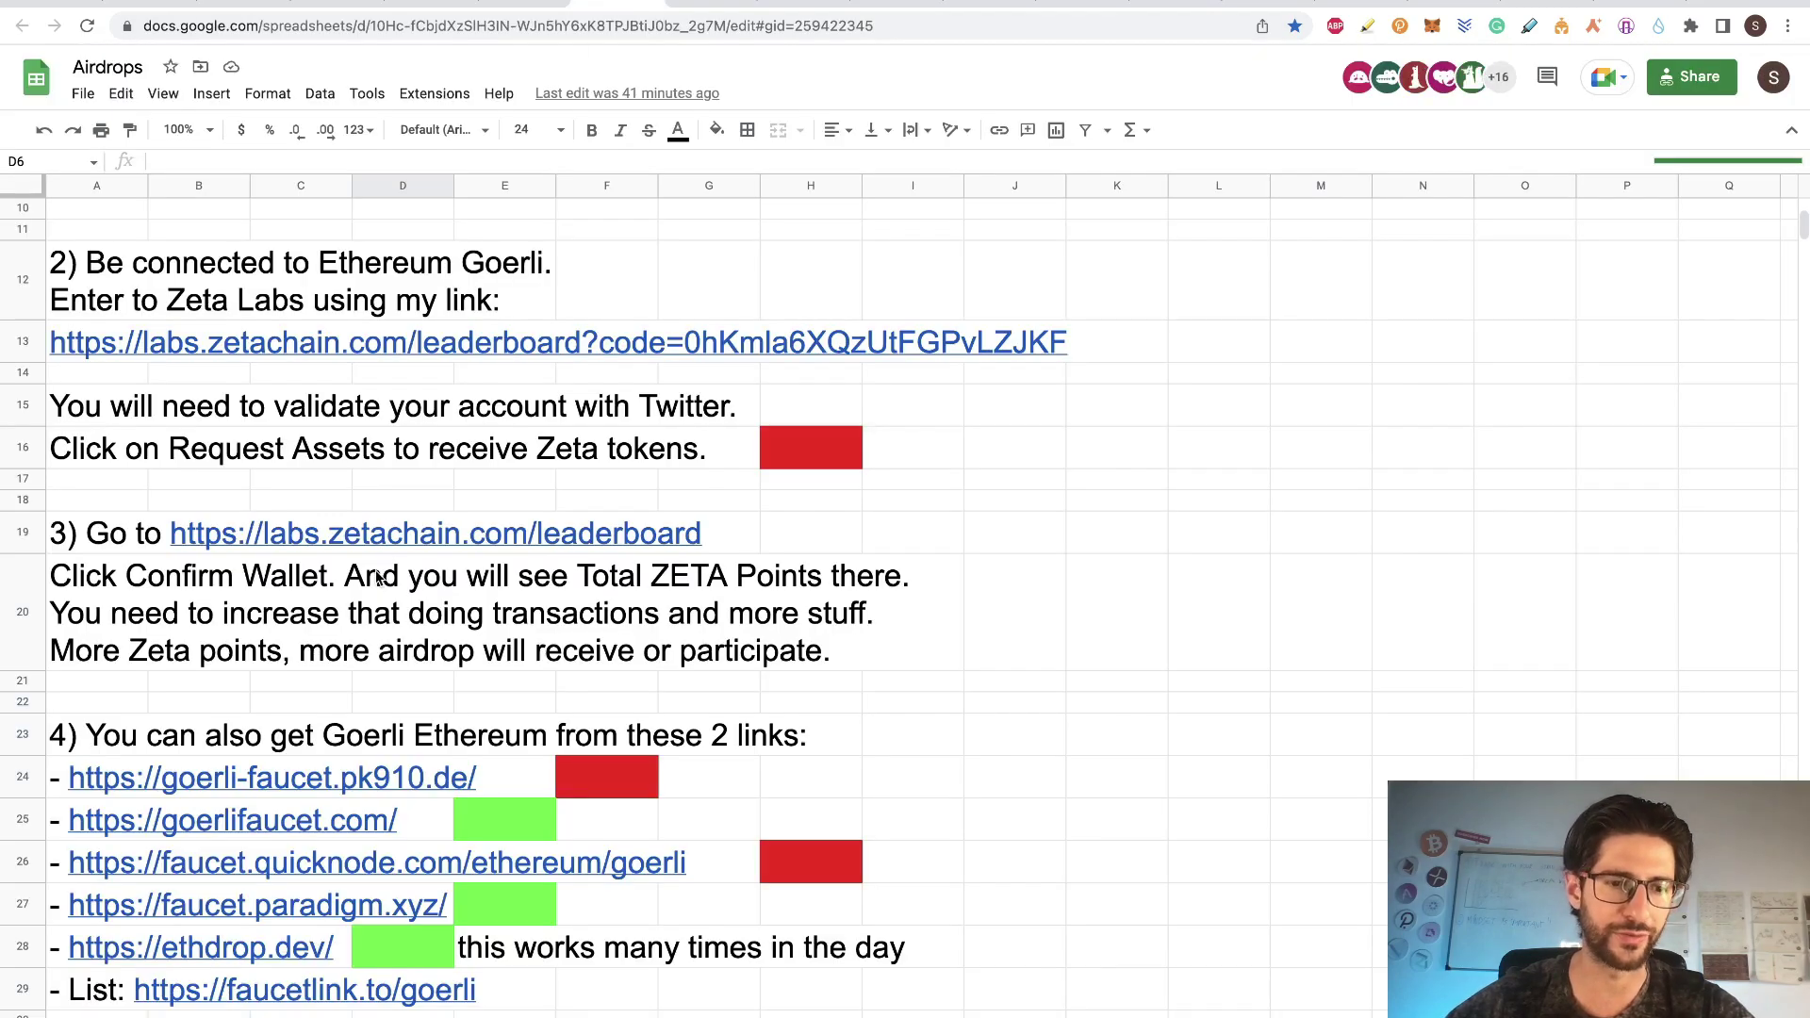
{"action": "scroll", "coordinate": [456, 644], "scroll_direction": "down", "scroll_amount": 5}
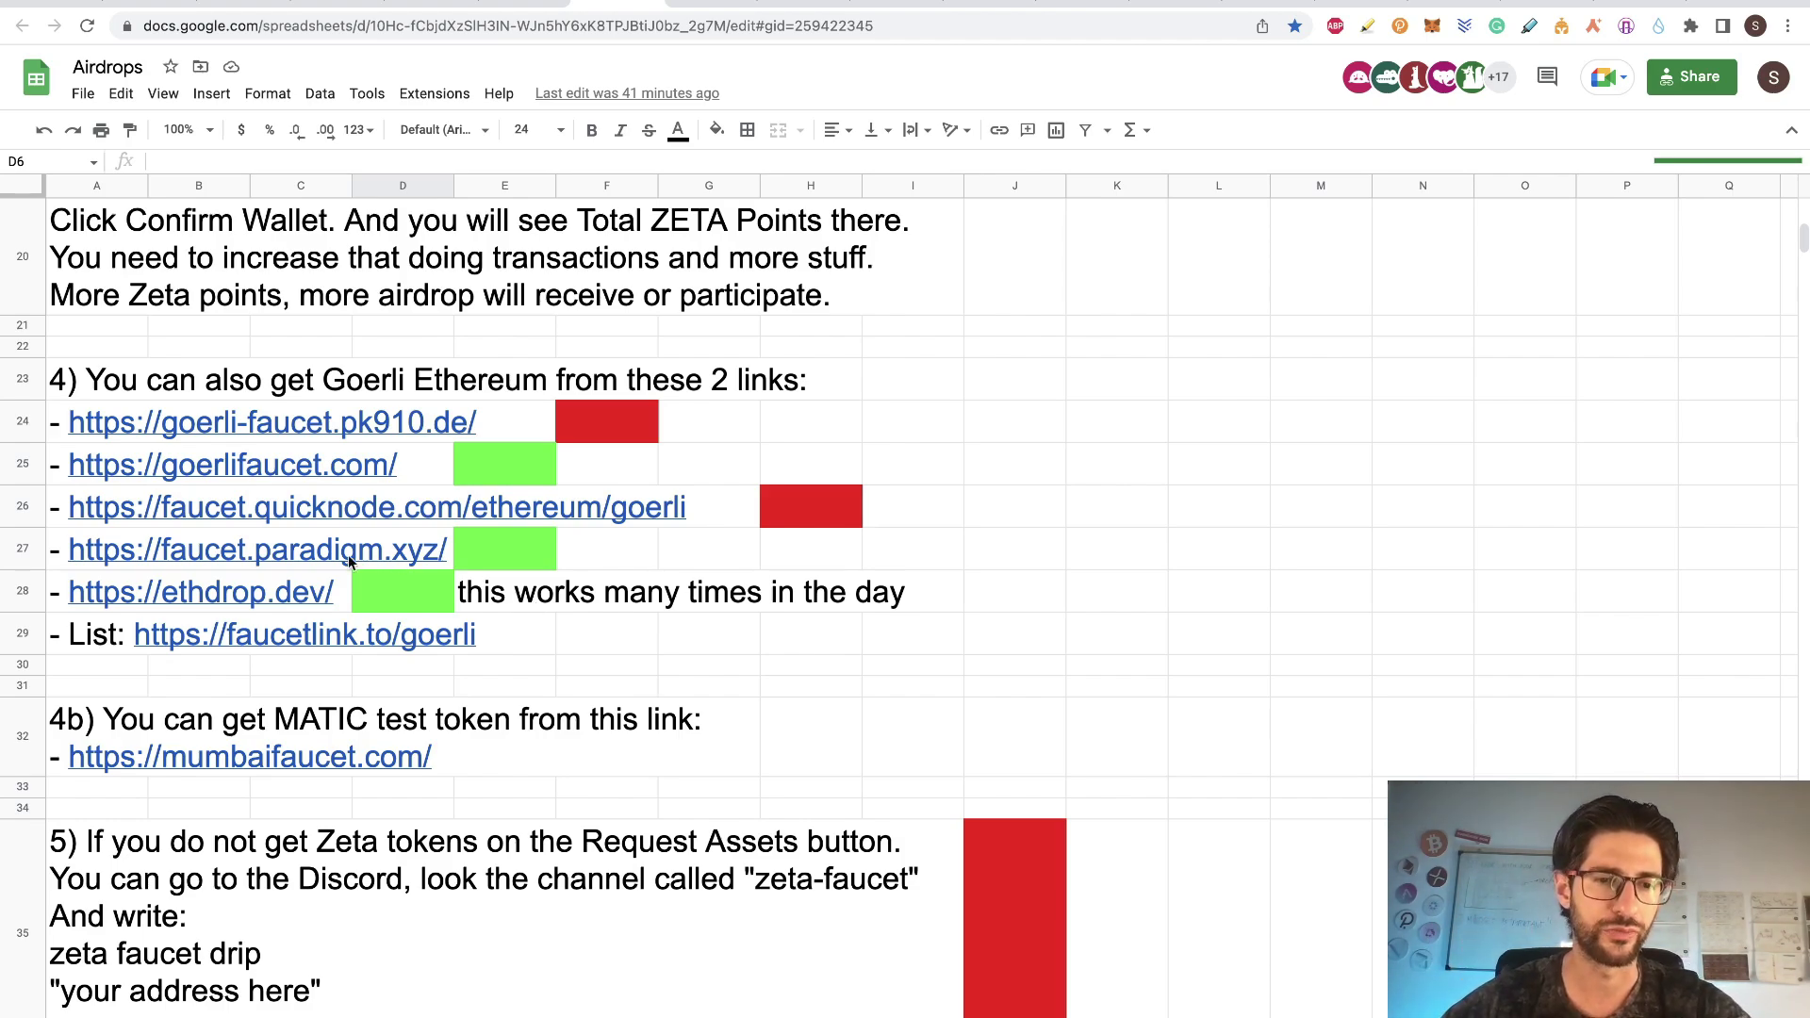
{"action": "mouse_move", "coordinate": [133, 599]}
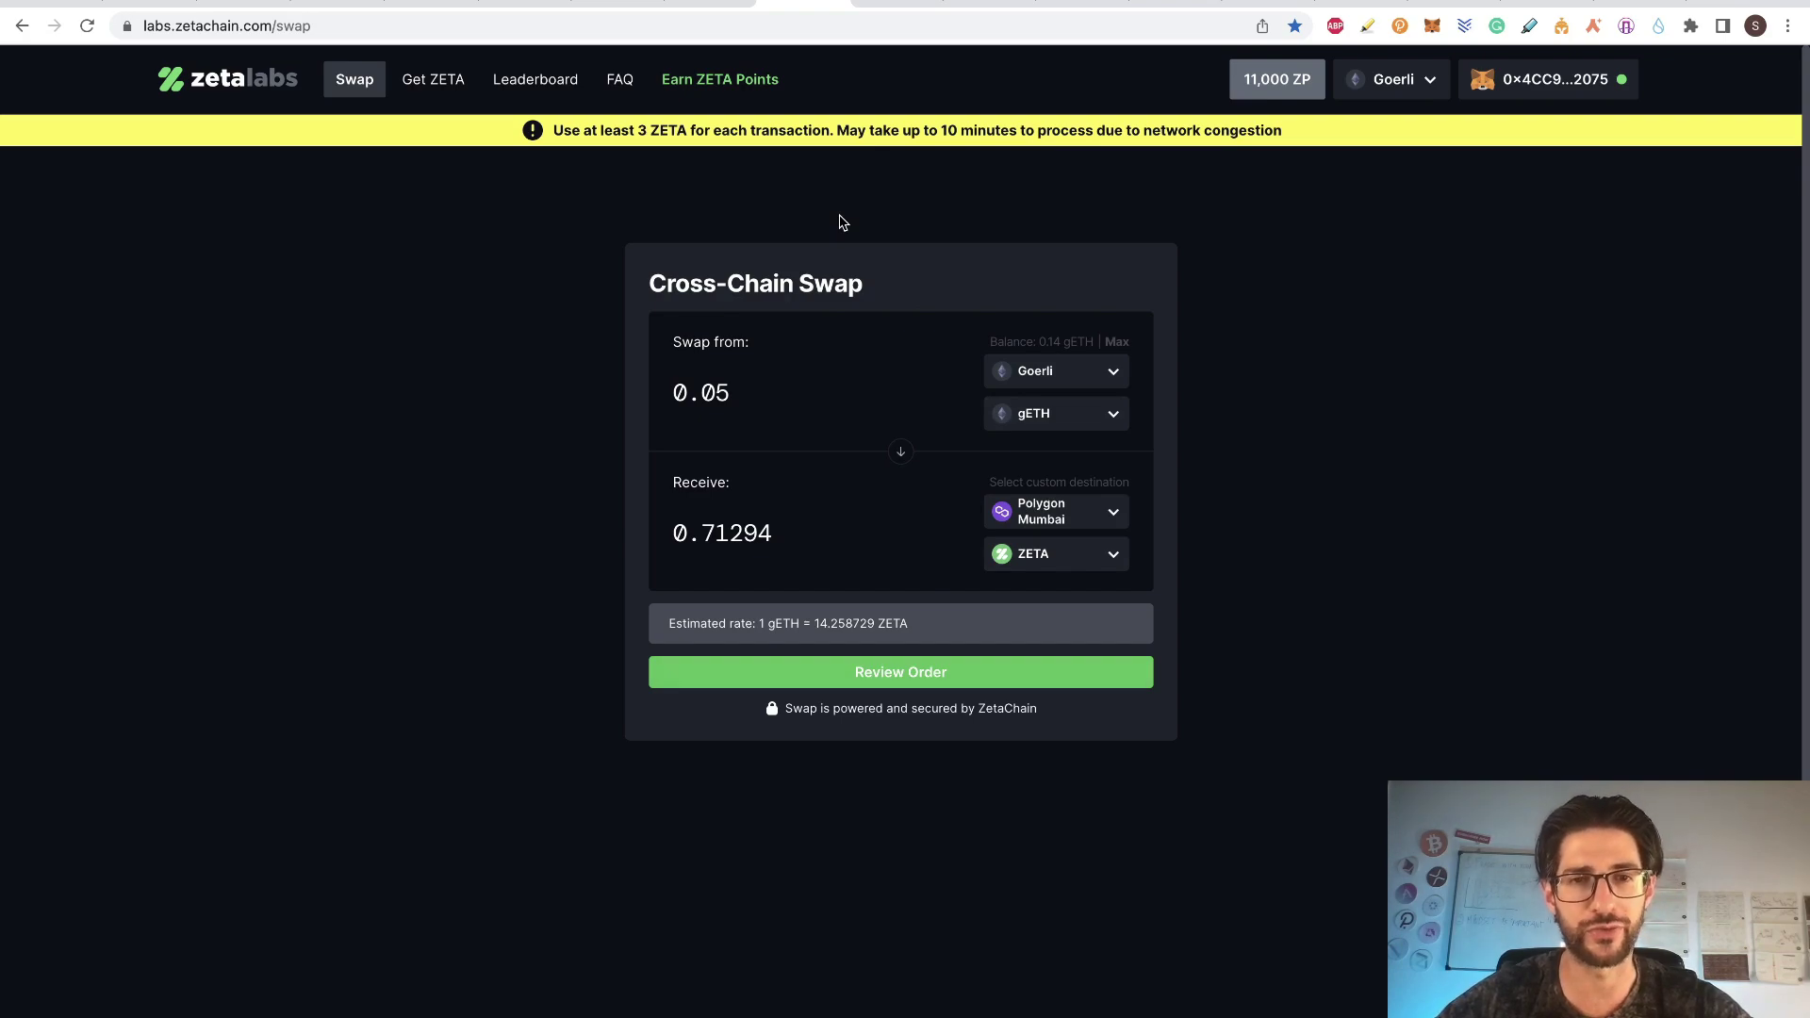
{"action": "left_click", "coordinate": [619, 5]}
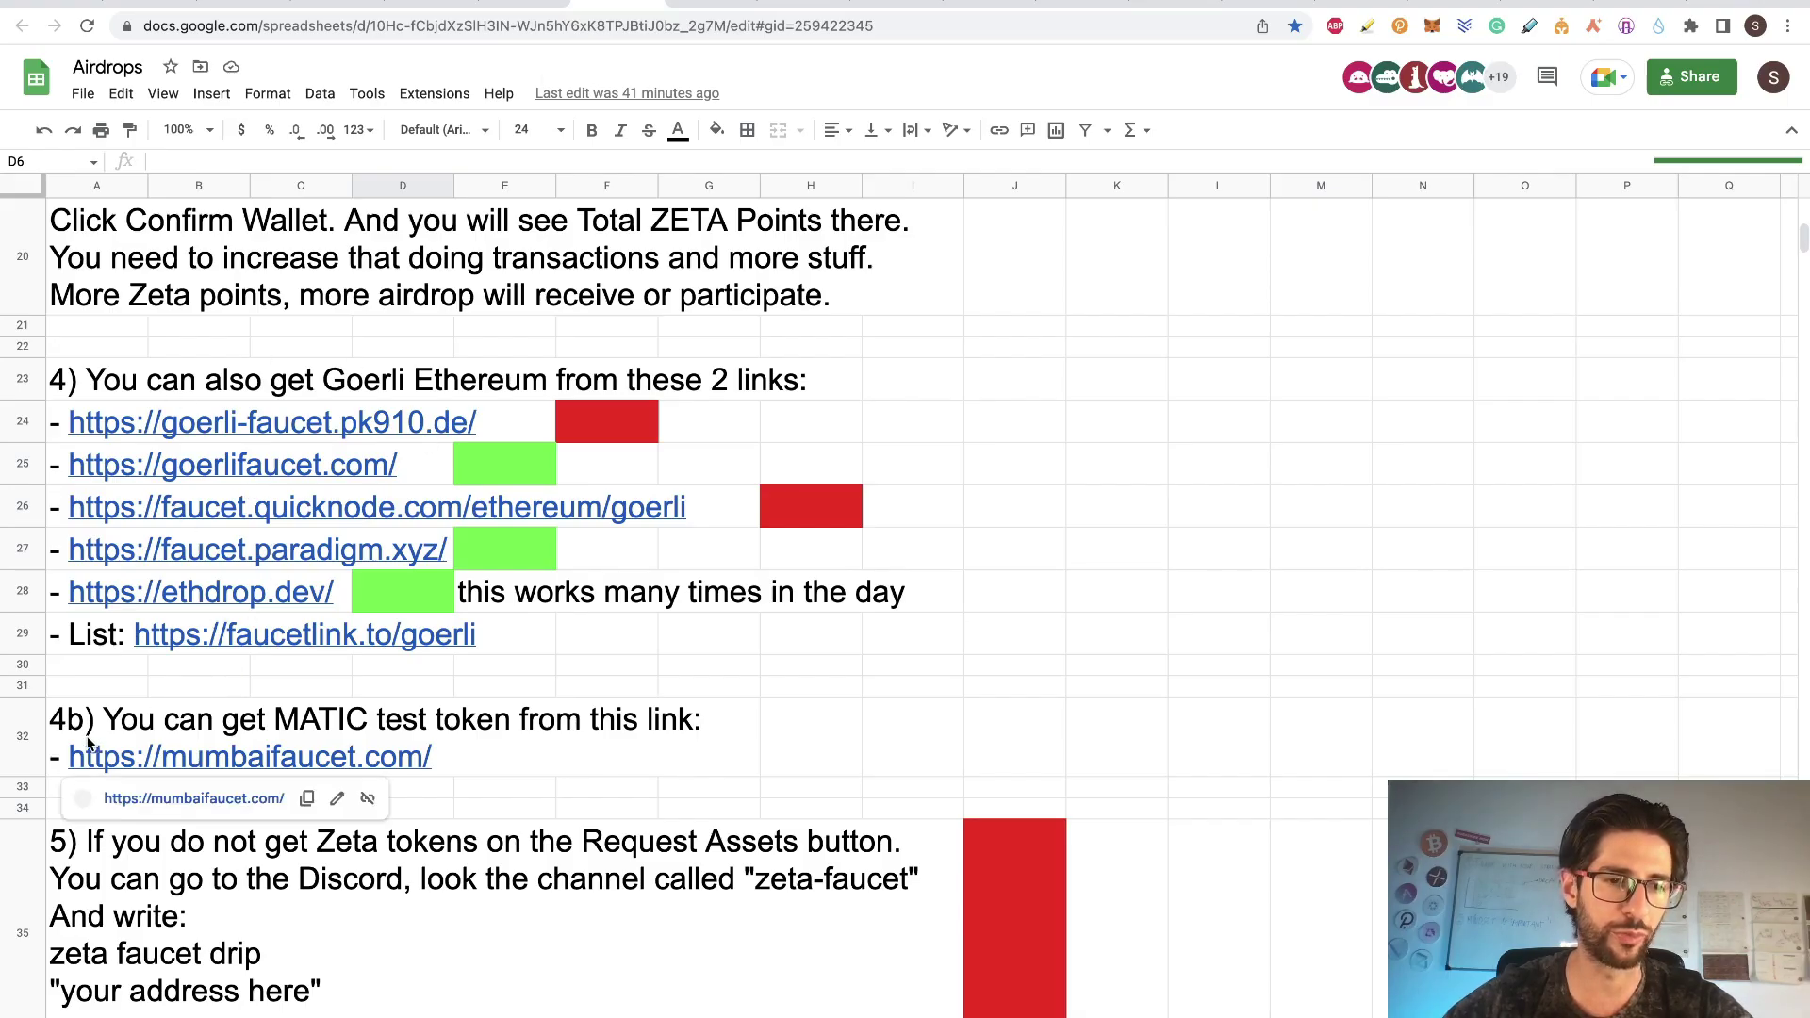
{"action": "mouse_move", "coordinate": [64, 732]}
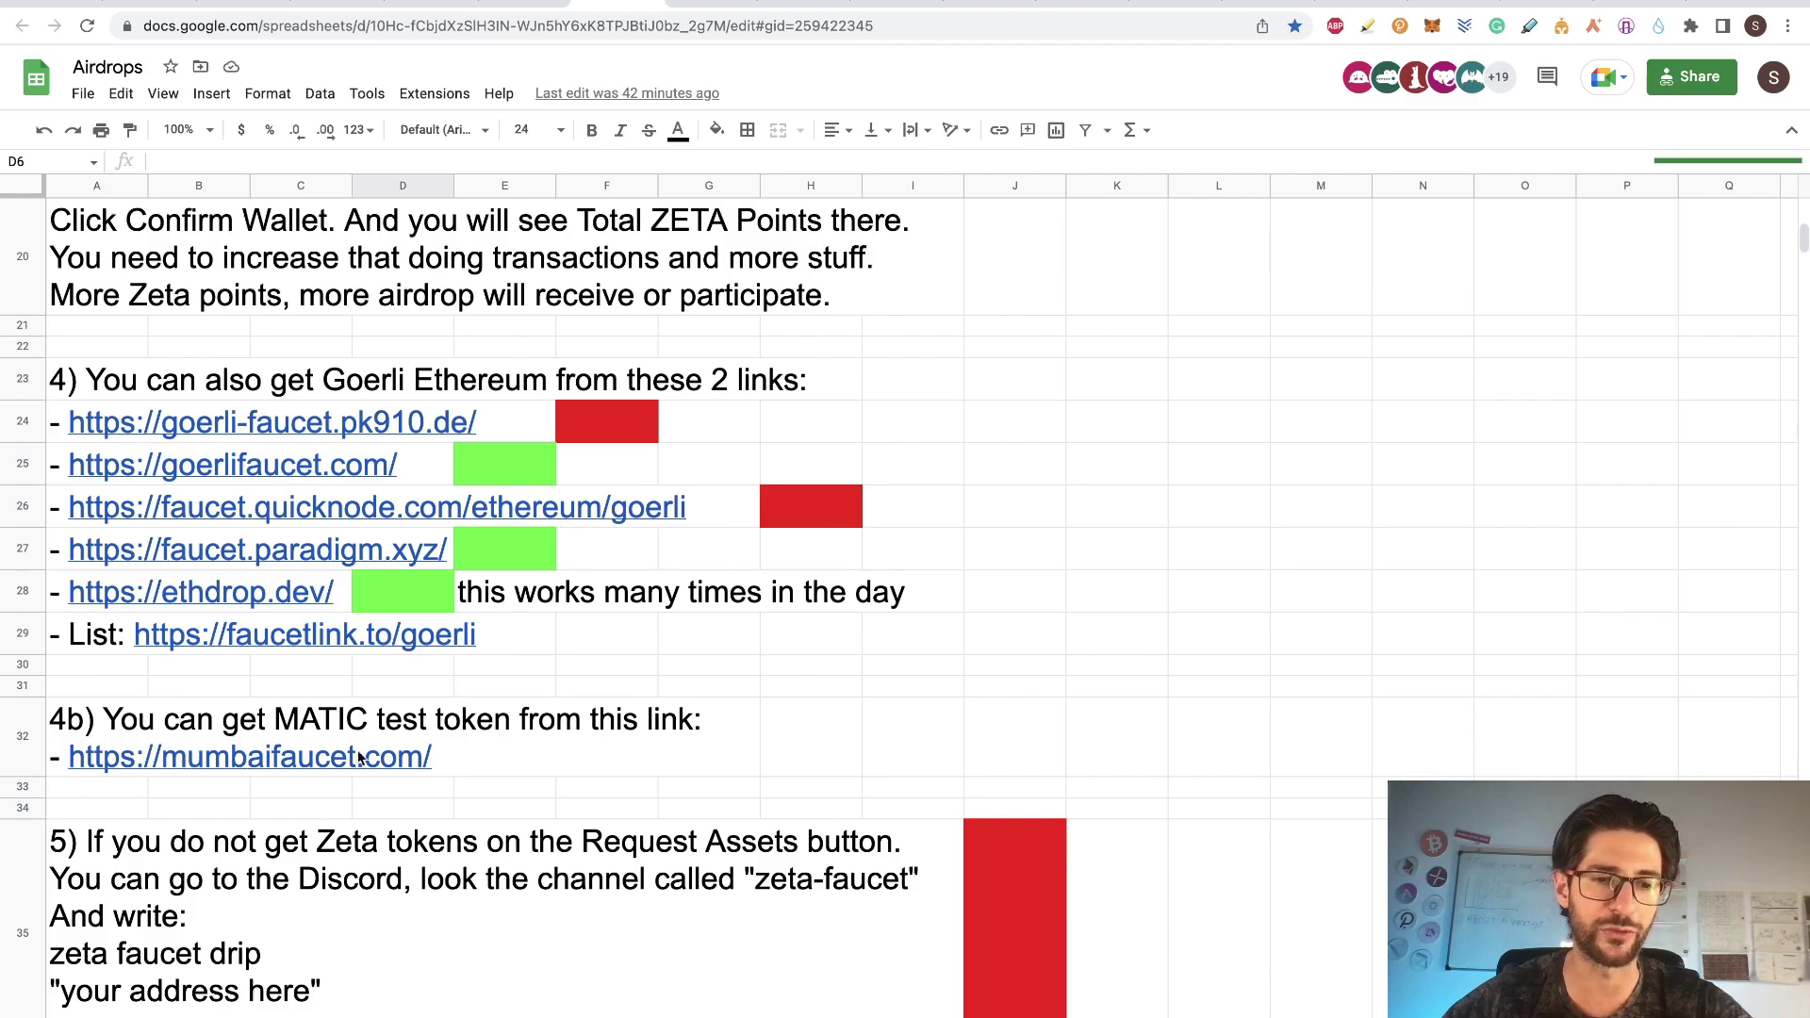
{"action": "left_click", "coordinate": [809, 6]}
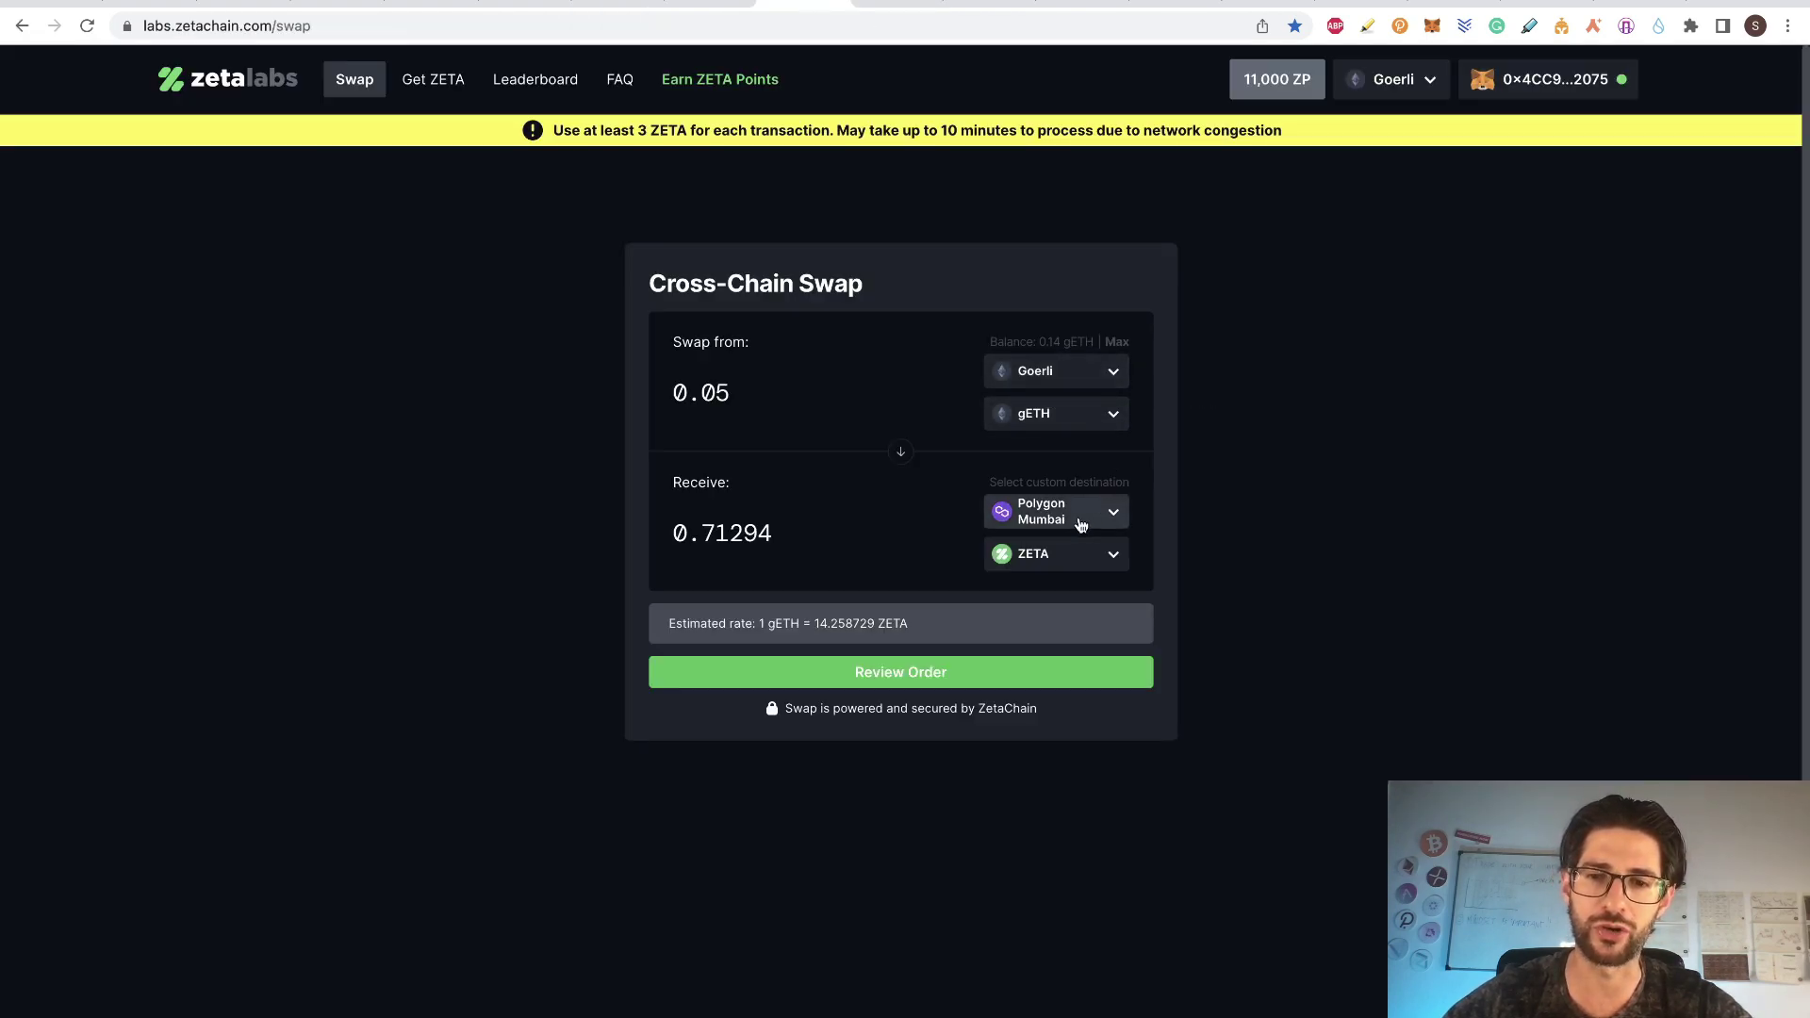
{"action": "left_click", "coordinate": [1096, 545]}
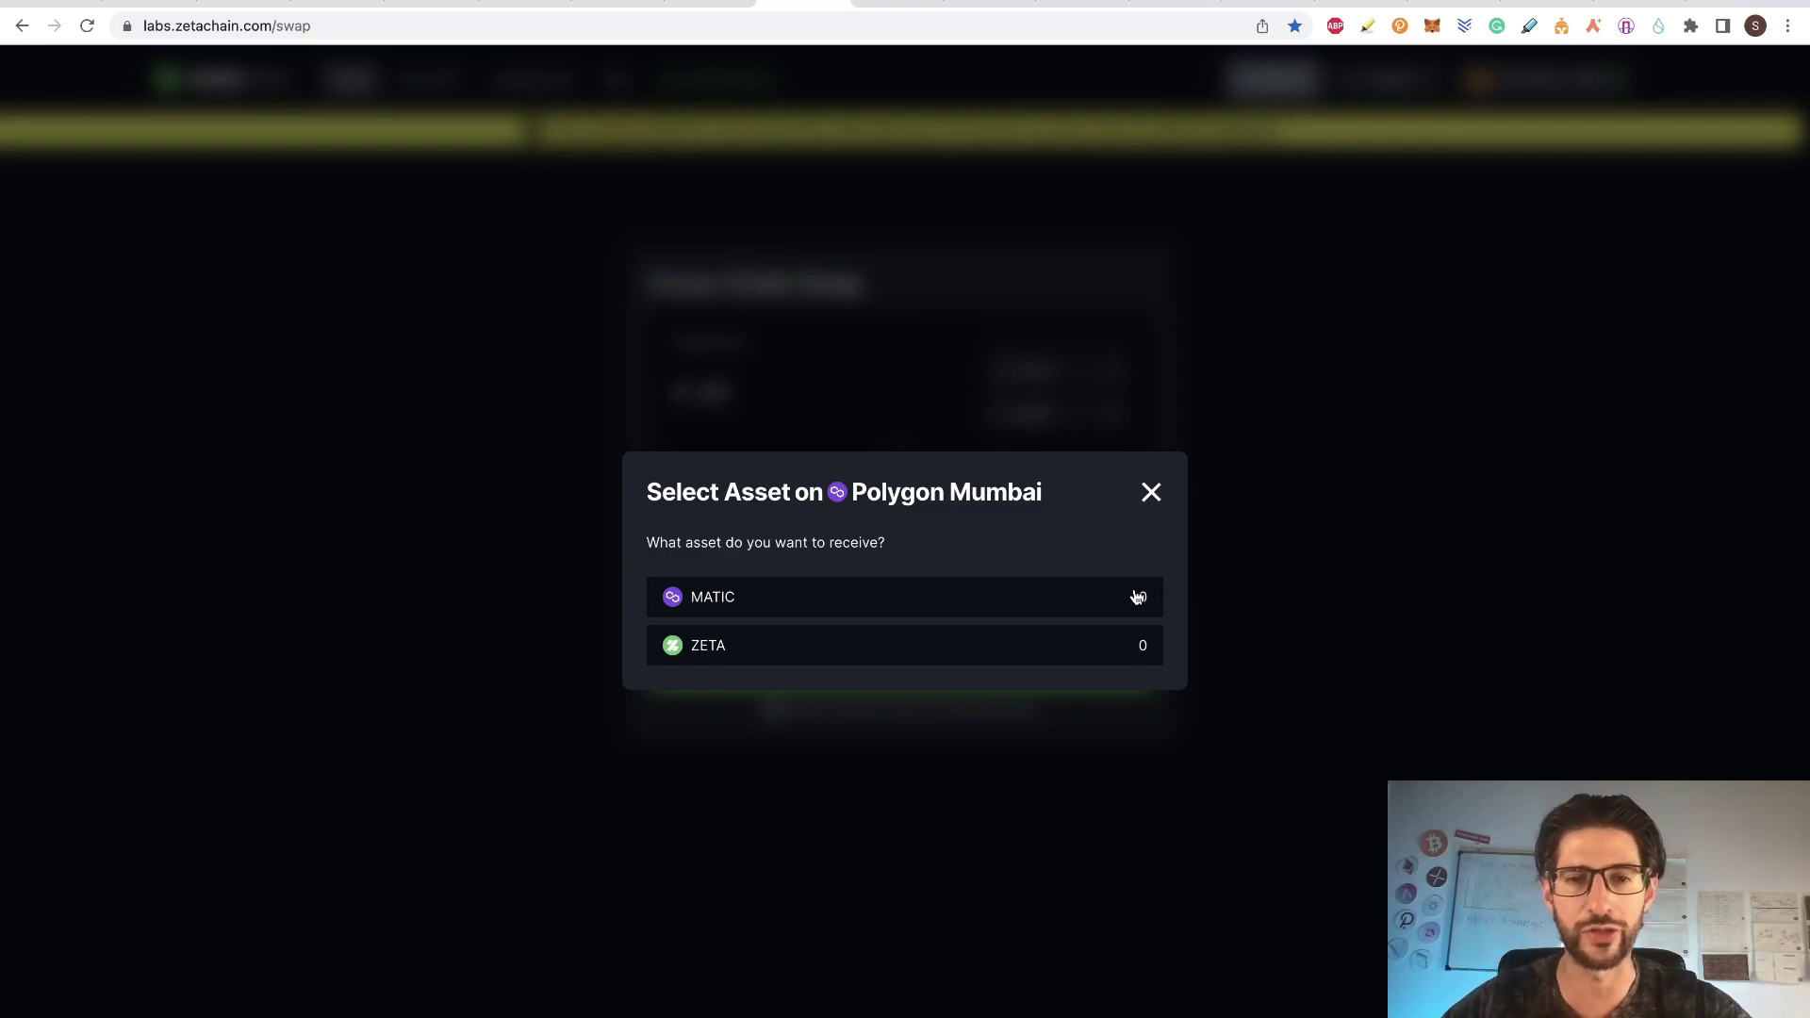
{"action": "left_click", "coordinate": [1151, 494]}
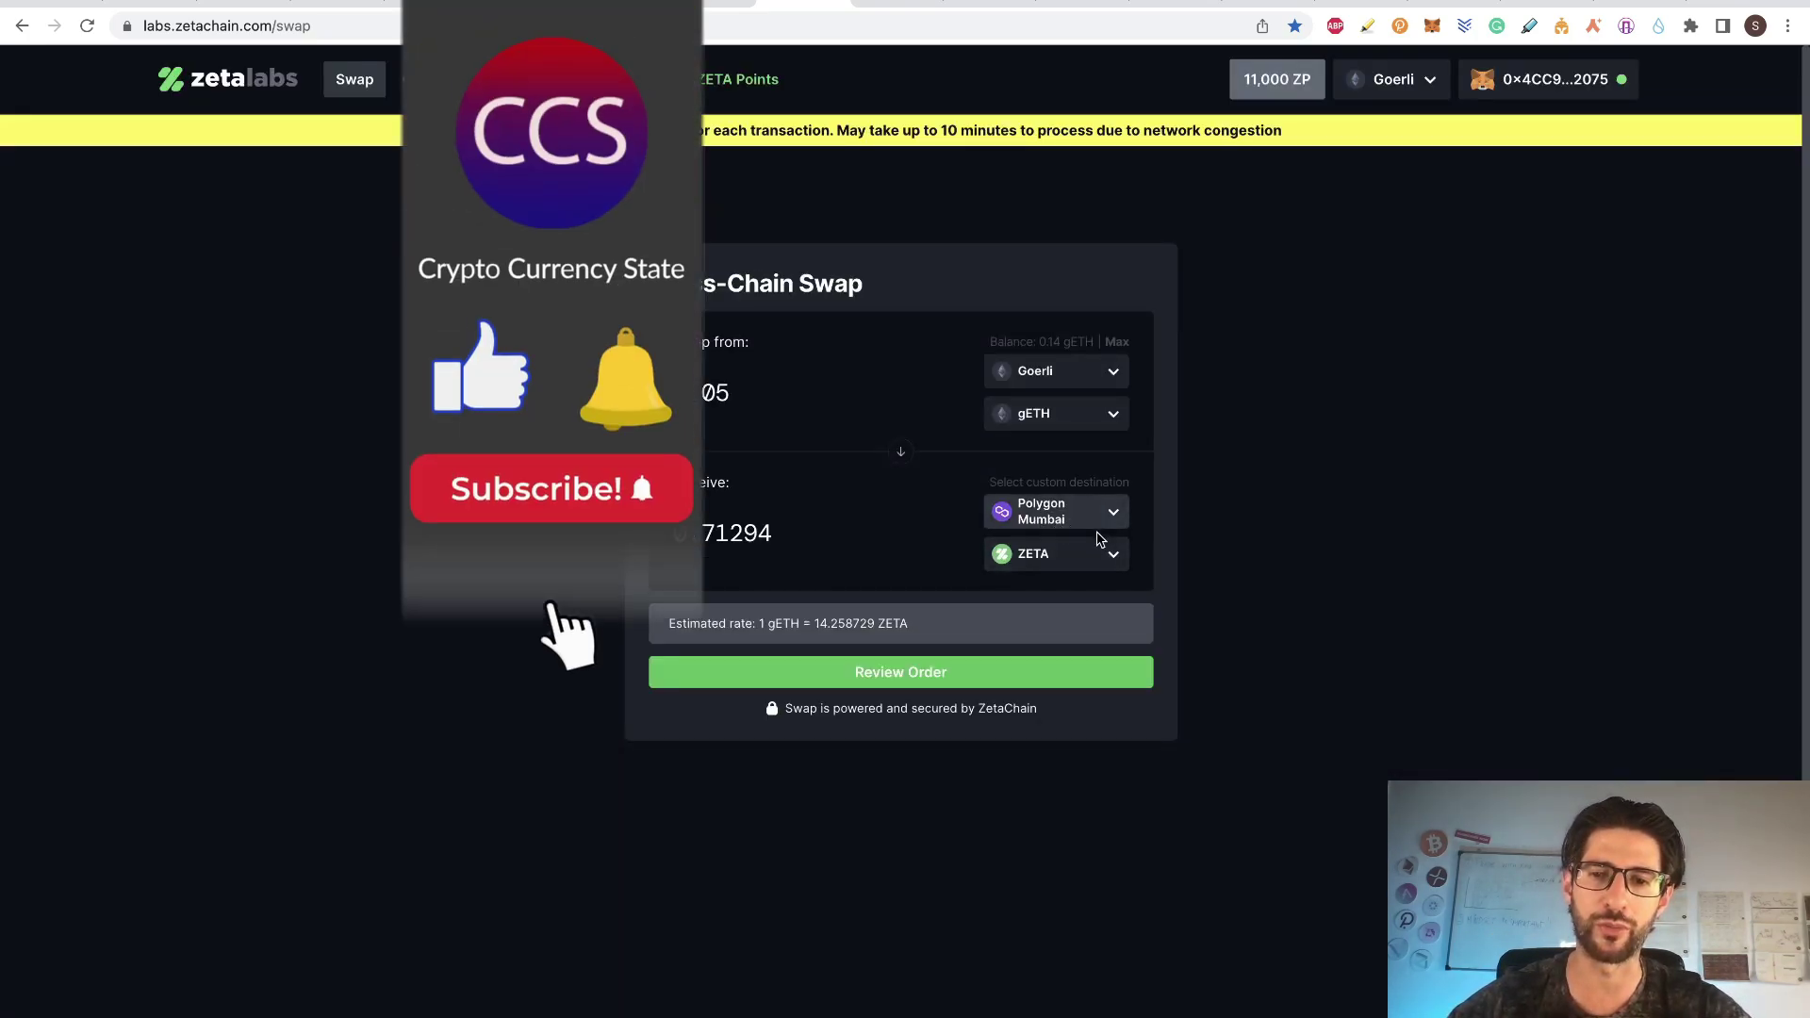
{"action": "left_click", "coordinate": [1099, 559]}
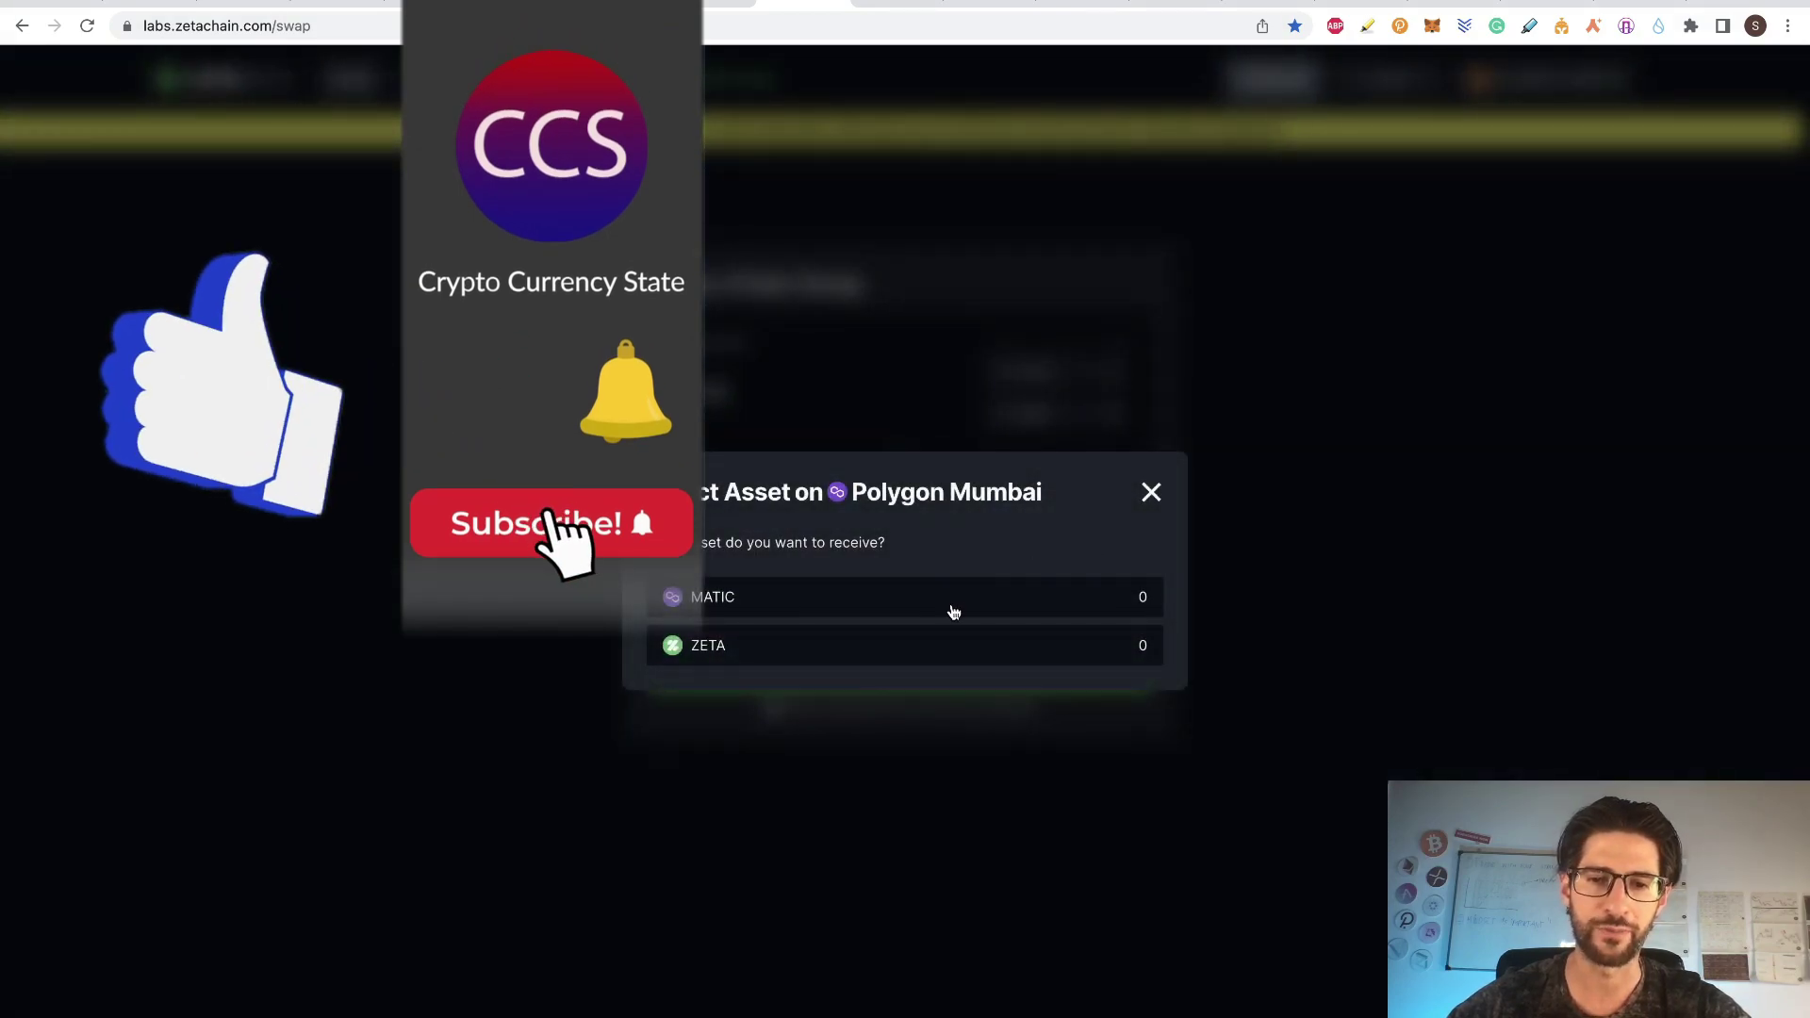
{"action": "left_click", "coordinate": [1151, 492]}
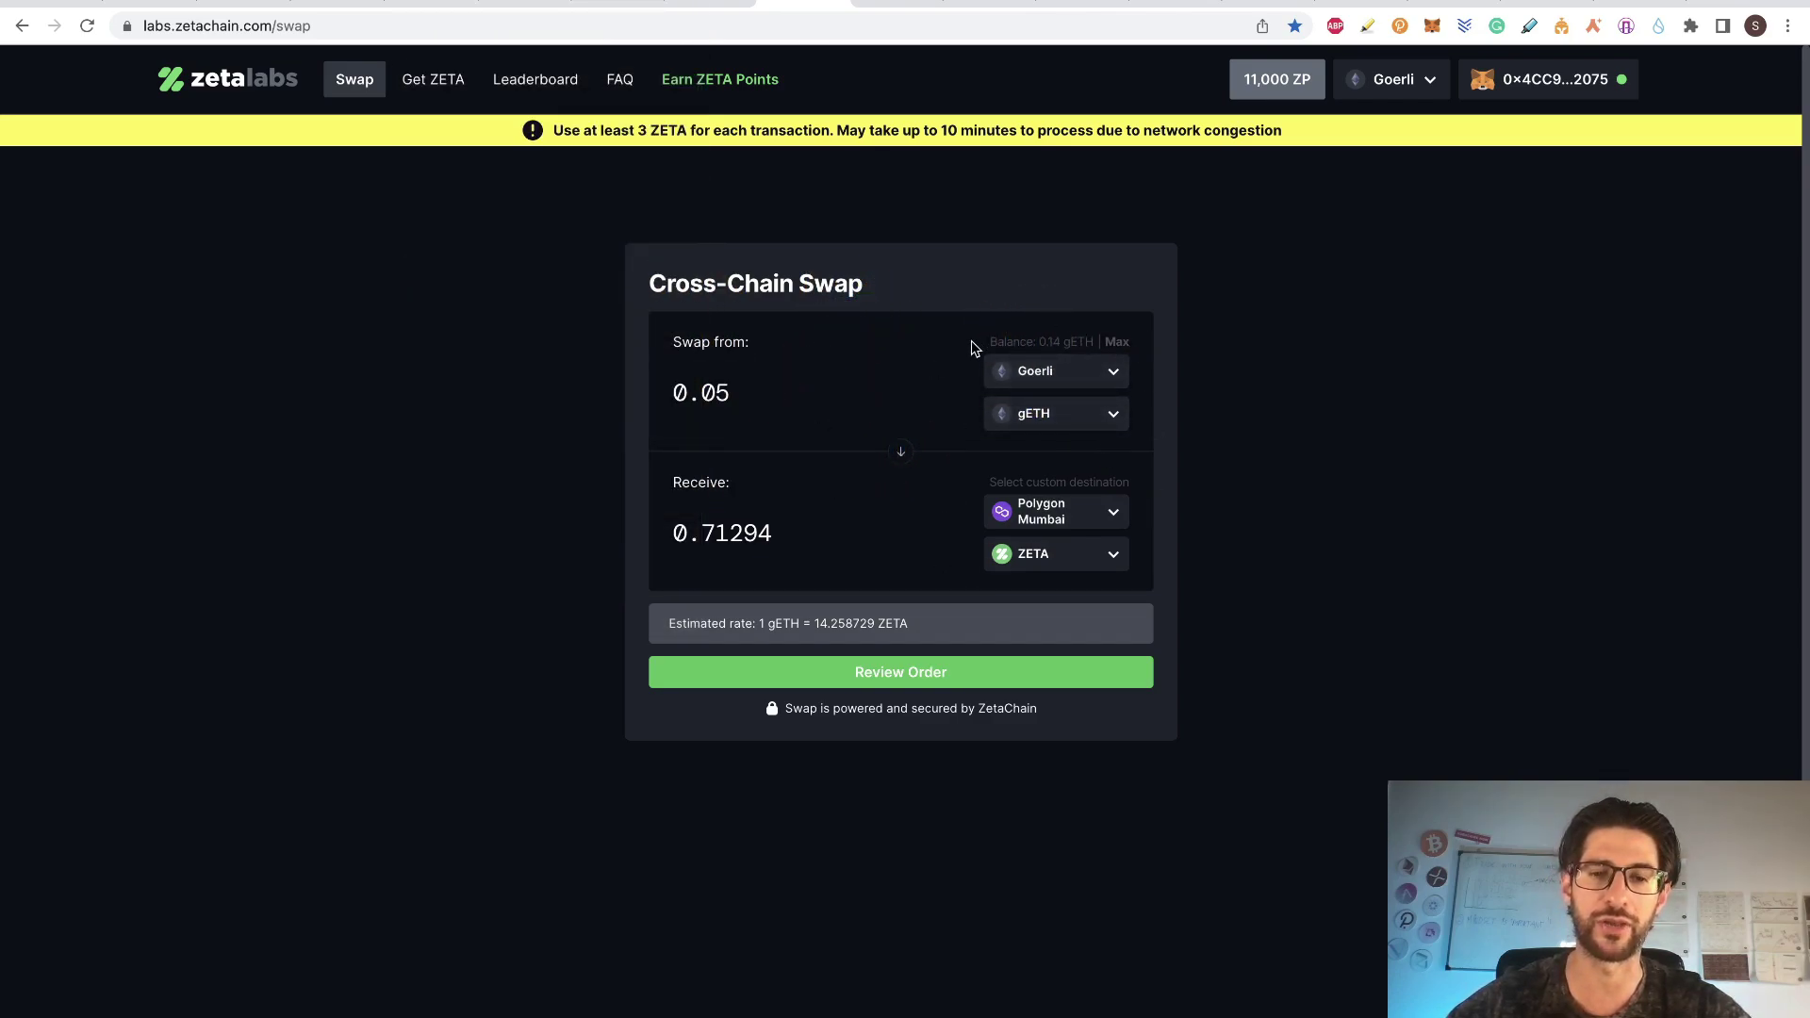
- Review and submit the 0.05 gETH to ZETA swap on Polygon Mumbai
{"action": "left_click", "coordinate": [957, 672]}
{"action": "left_click", "coordinate": [958, 553]}
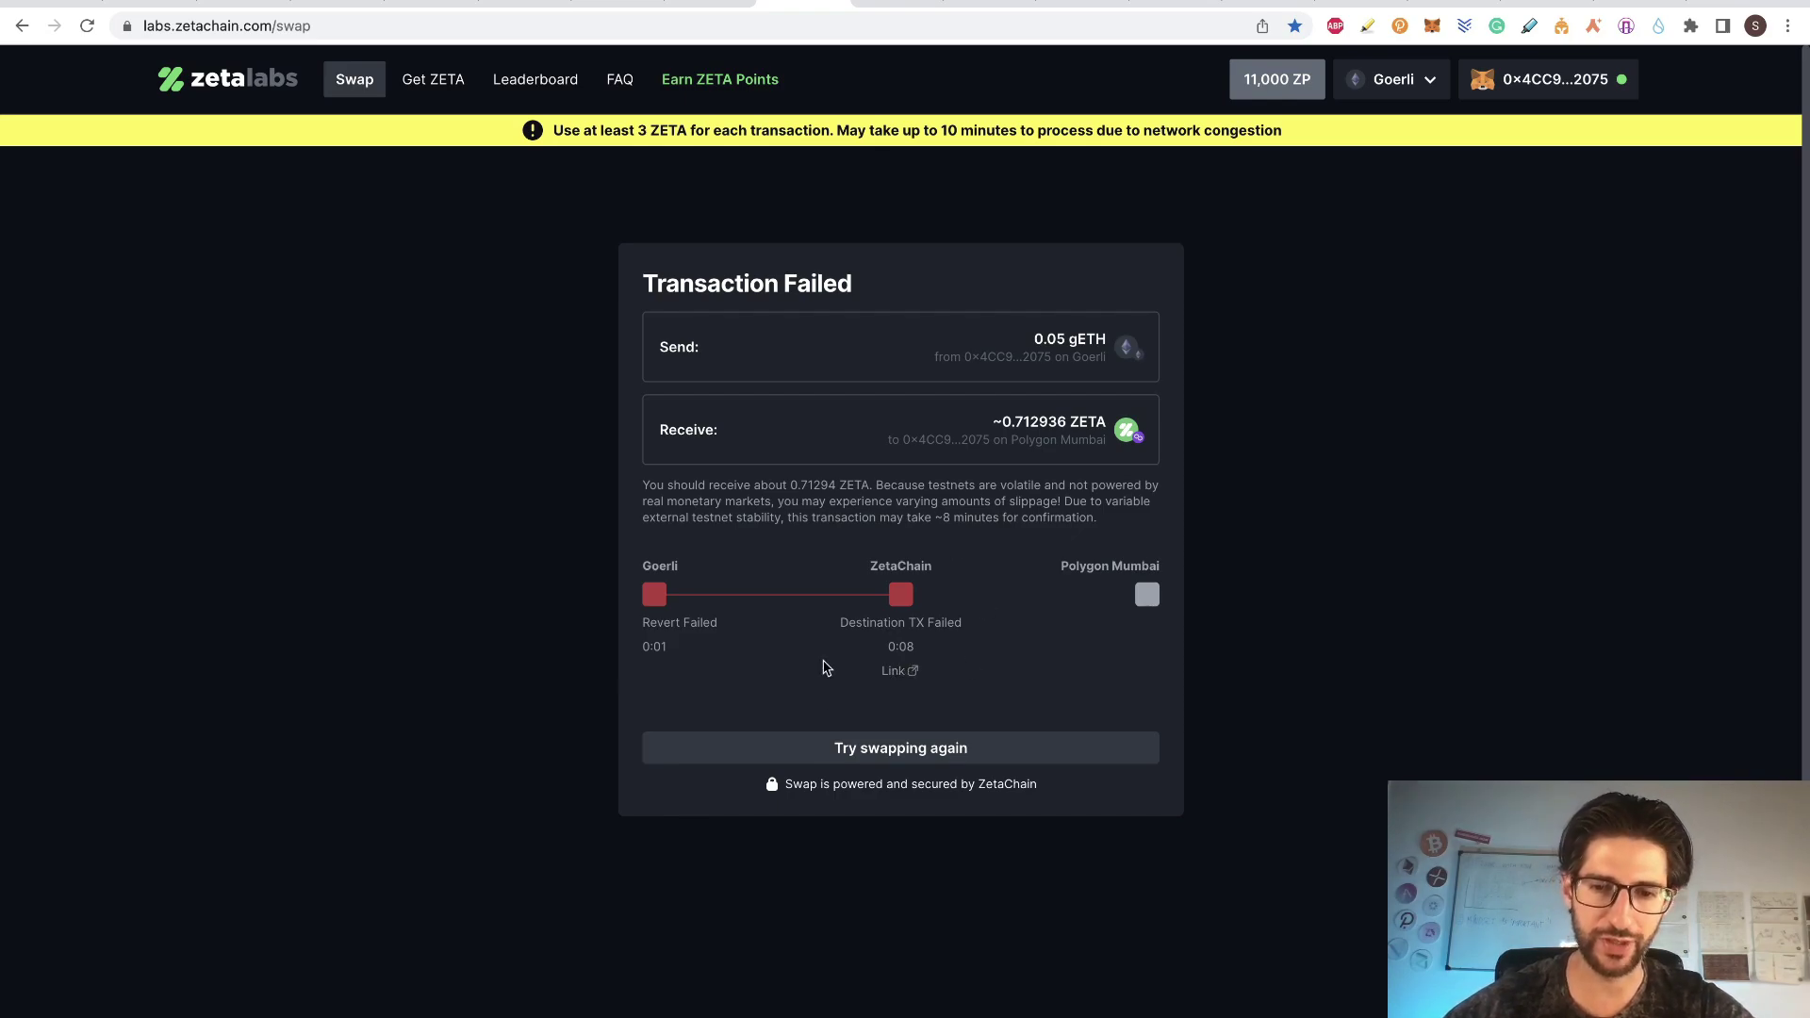
- Check the failed transaction in ZetaScan, then start a fresh swap
{"action": "left_click", "coordinate": [911, 673]}
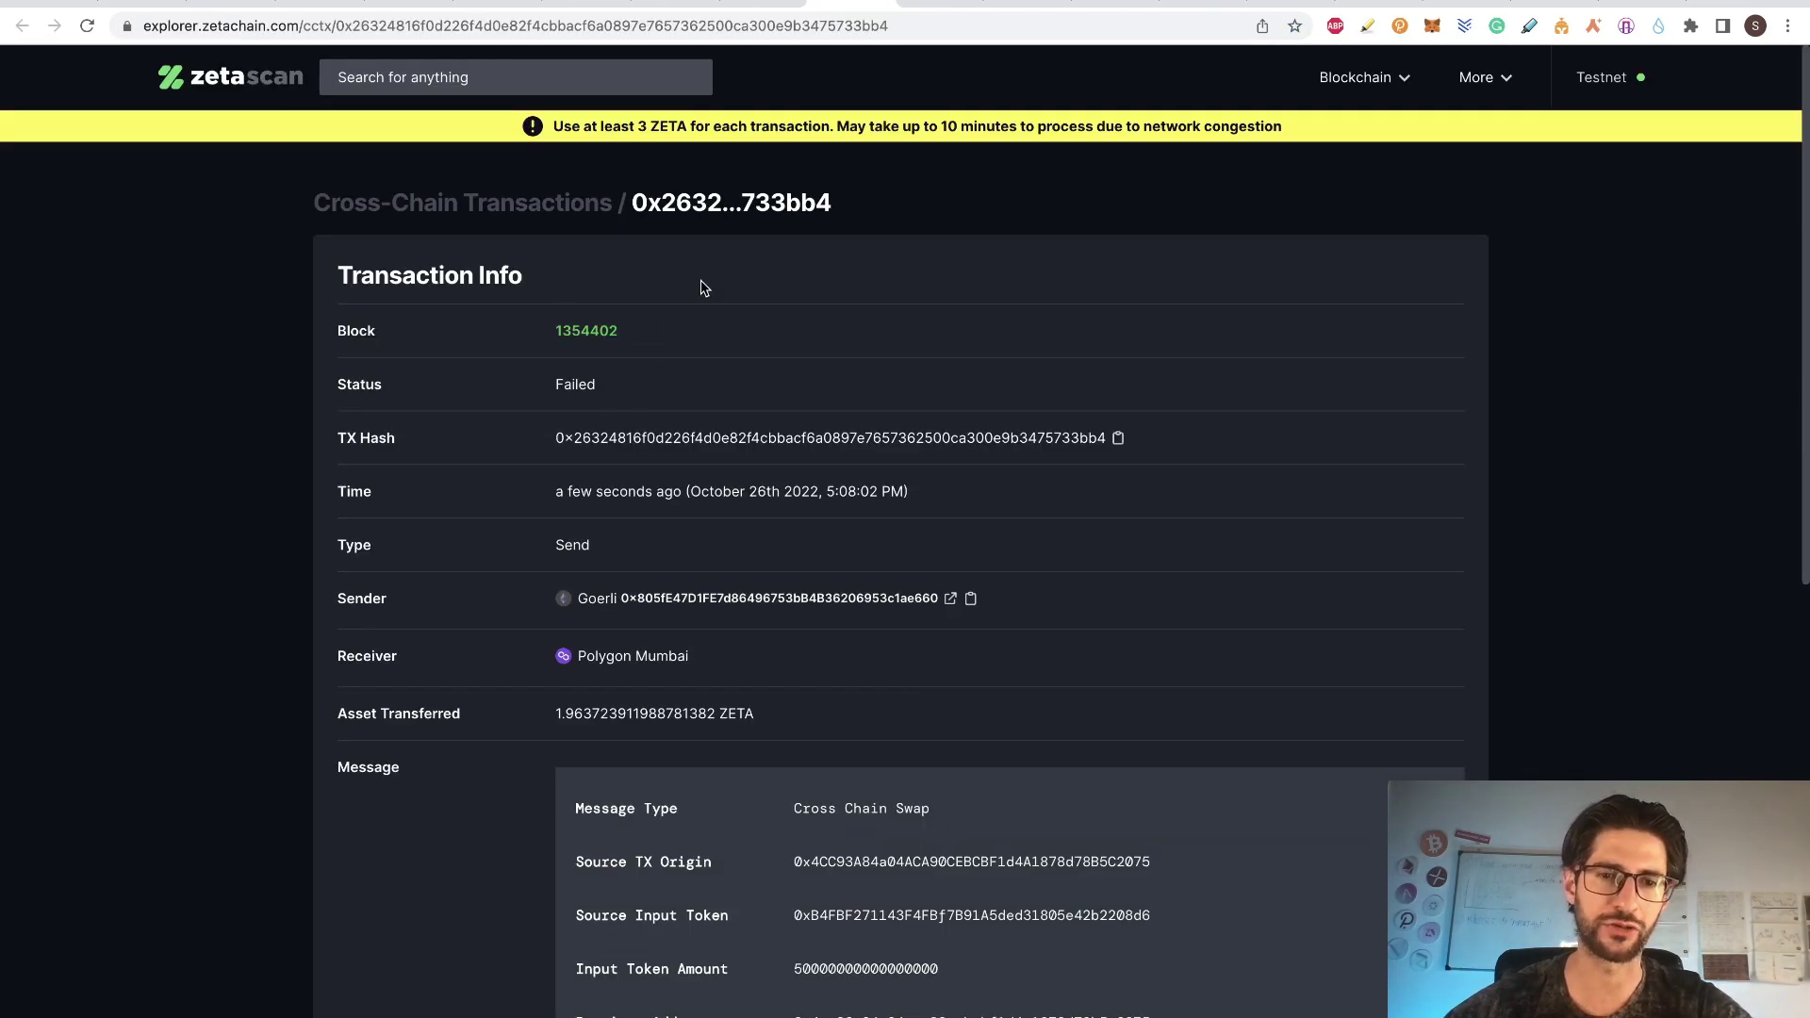
{"action": "left_click", "coordinate": [790, 12]}
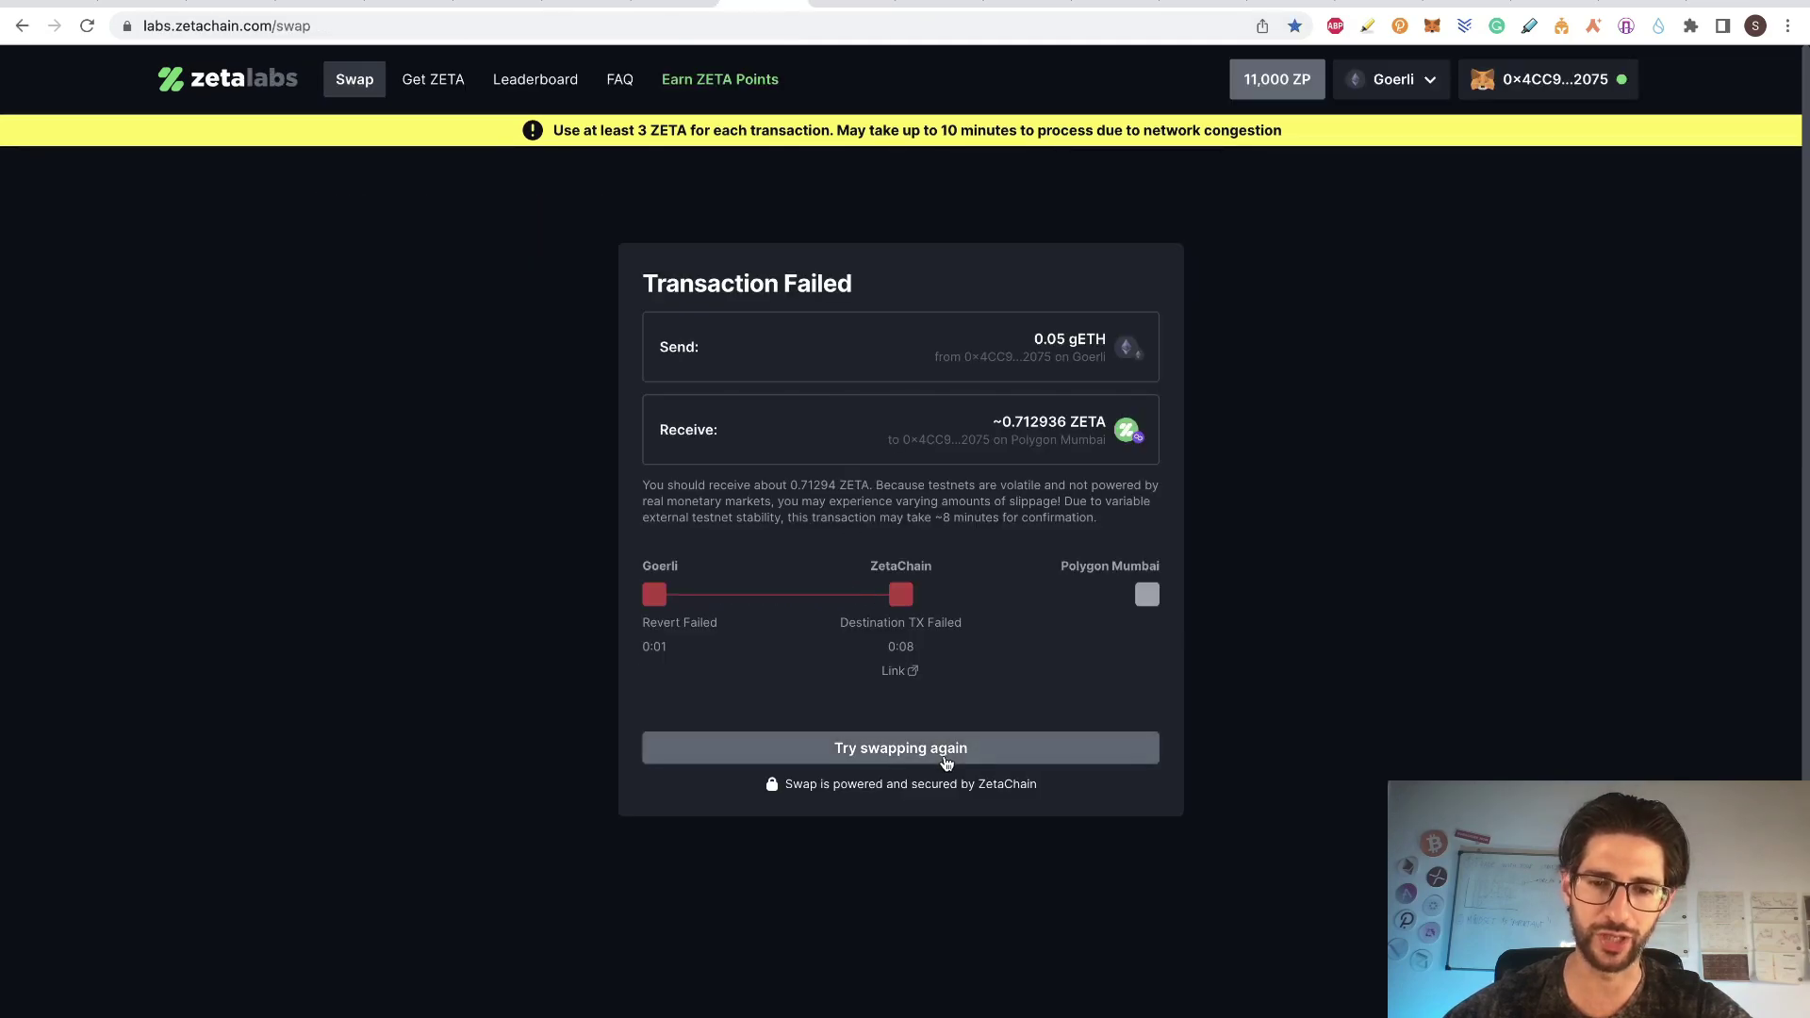
{"action": "left_click", "coordinate": [906, 749]}
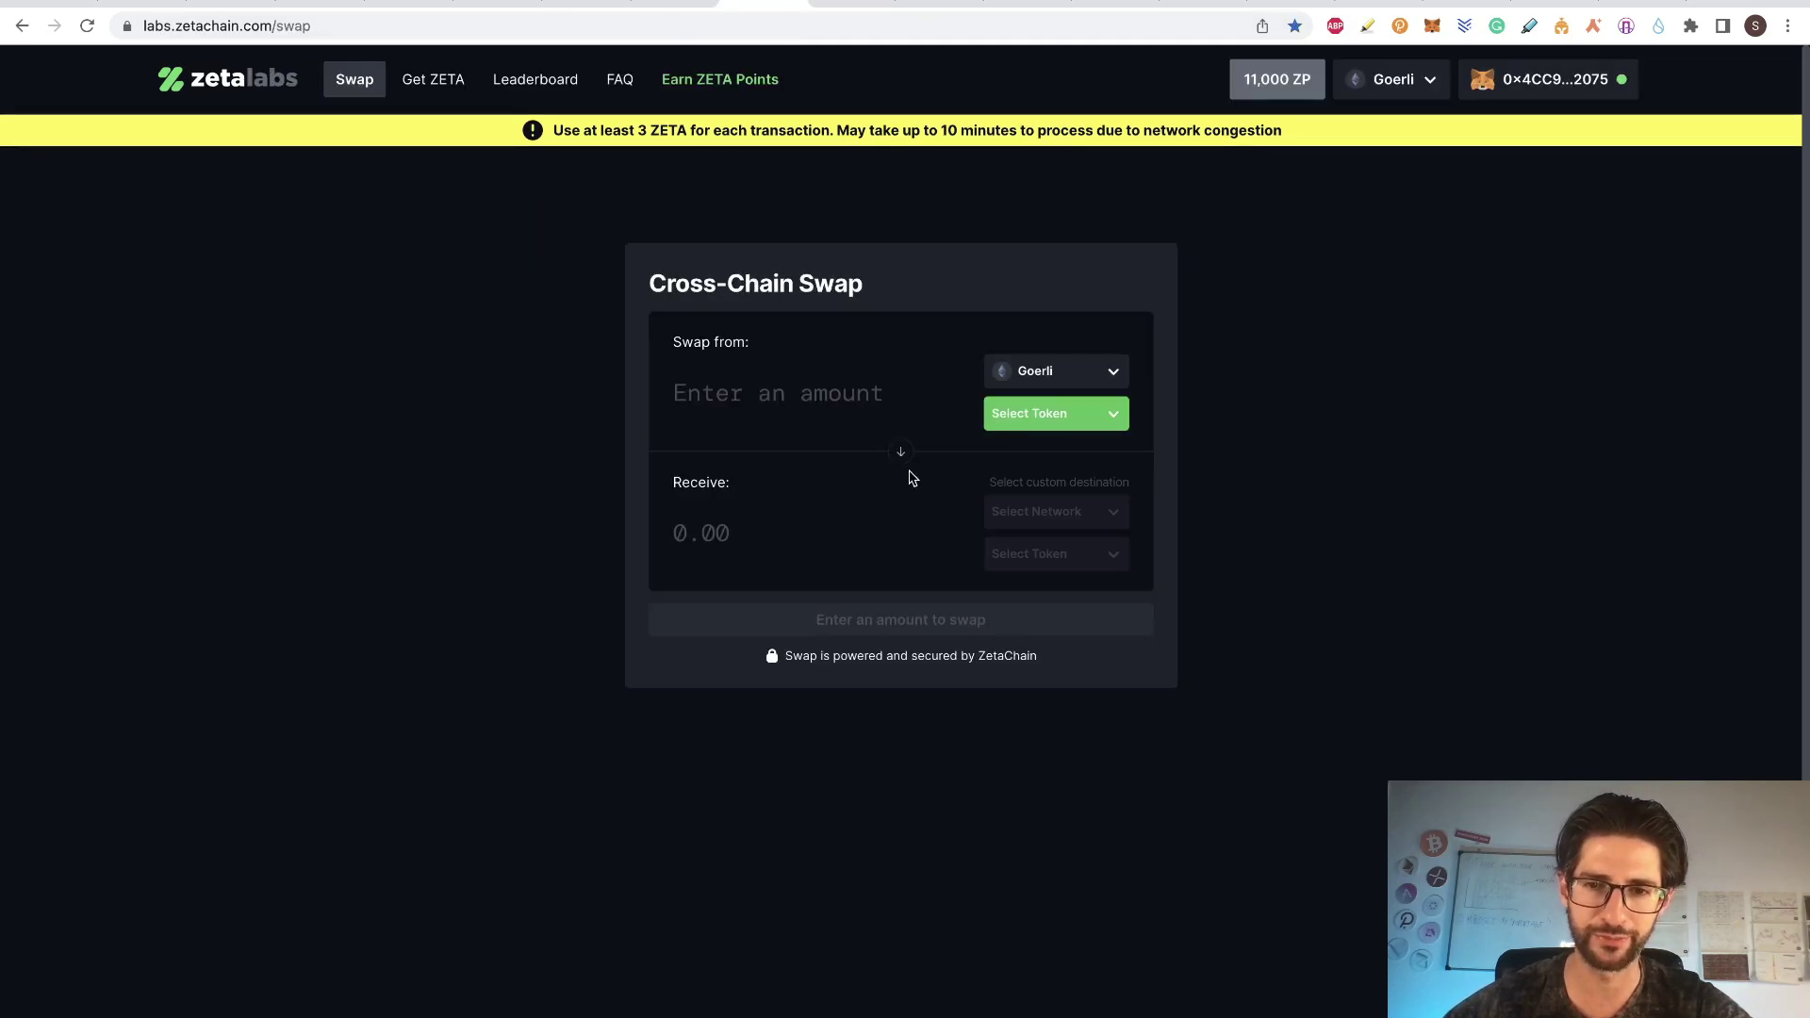
- Swap 0.05 gETH for about 0.74571 MATIC on Polygon Mumbai
{"action": "left_click", "coordinate": [779, 392]}
{"action": "key", "text": "Left"}
{"action": "key", "text": "BackSpace"}
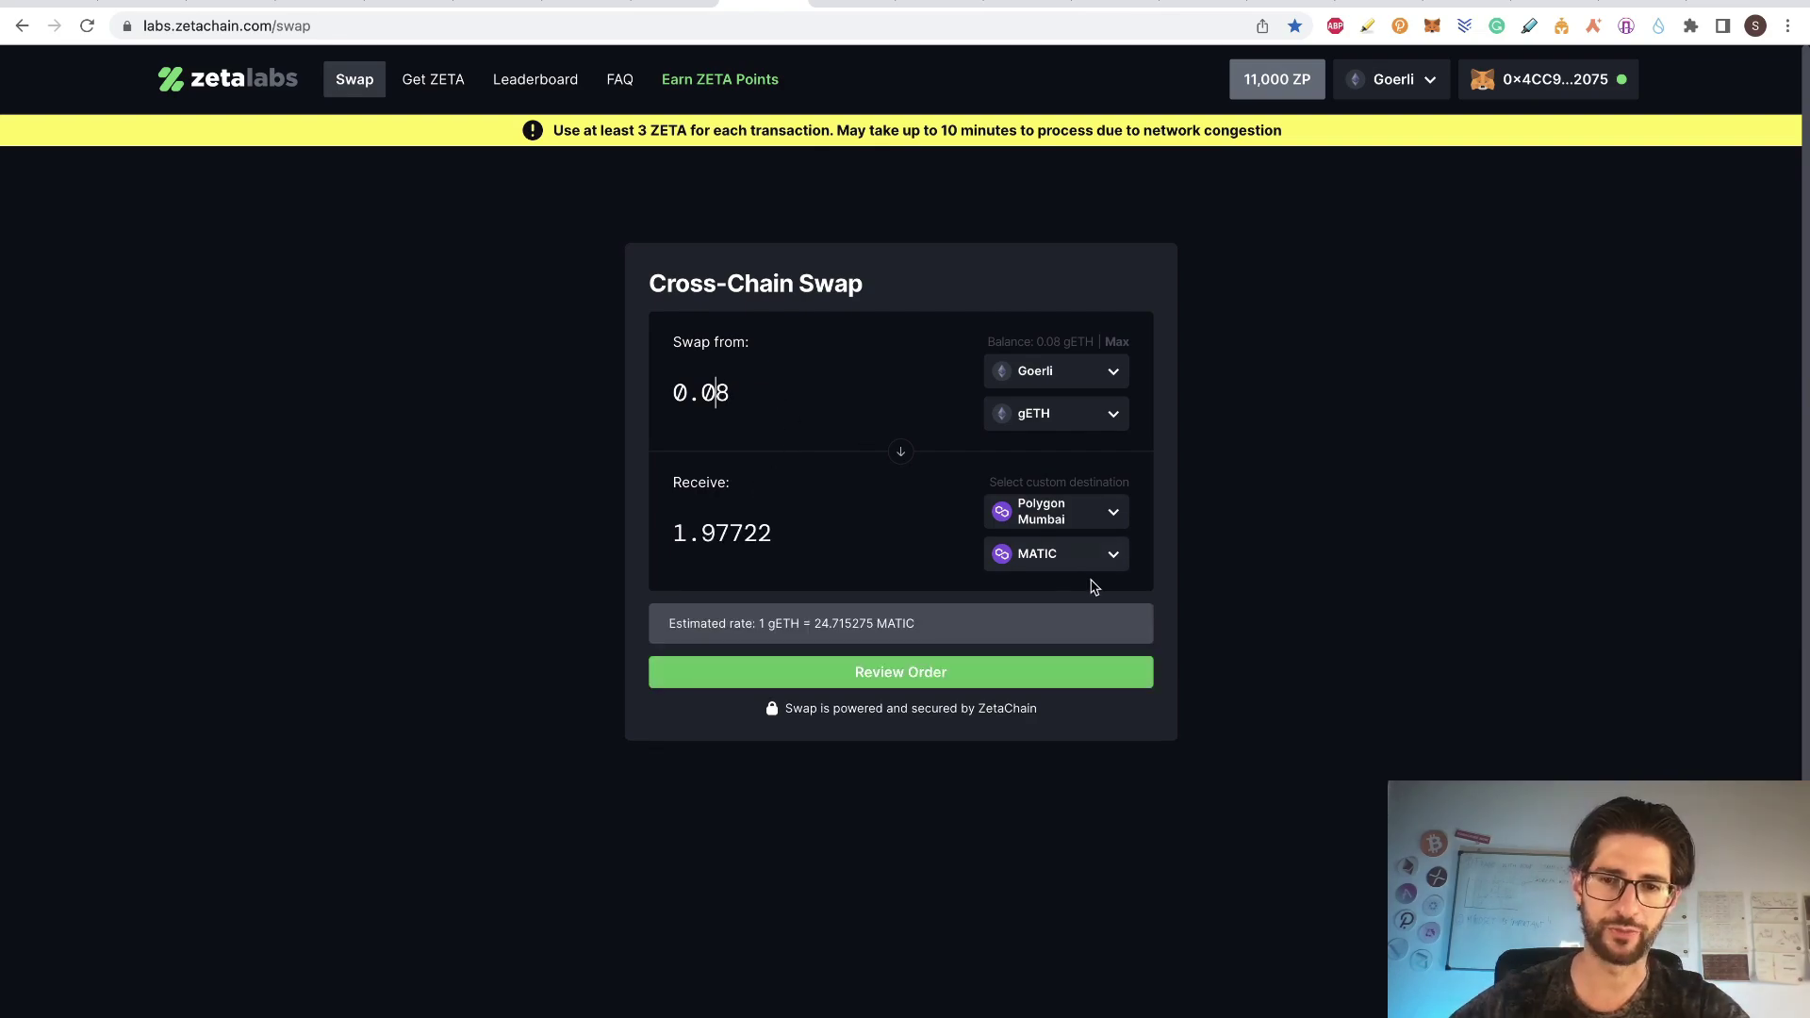
{"action": "left_click", "coordinate": [903, 674]}
{"action": "left_click", "coordinate": [934, 569]}
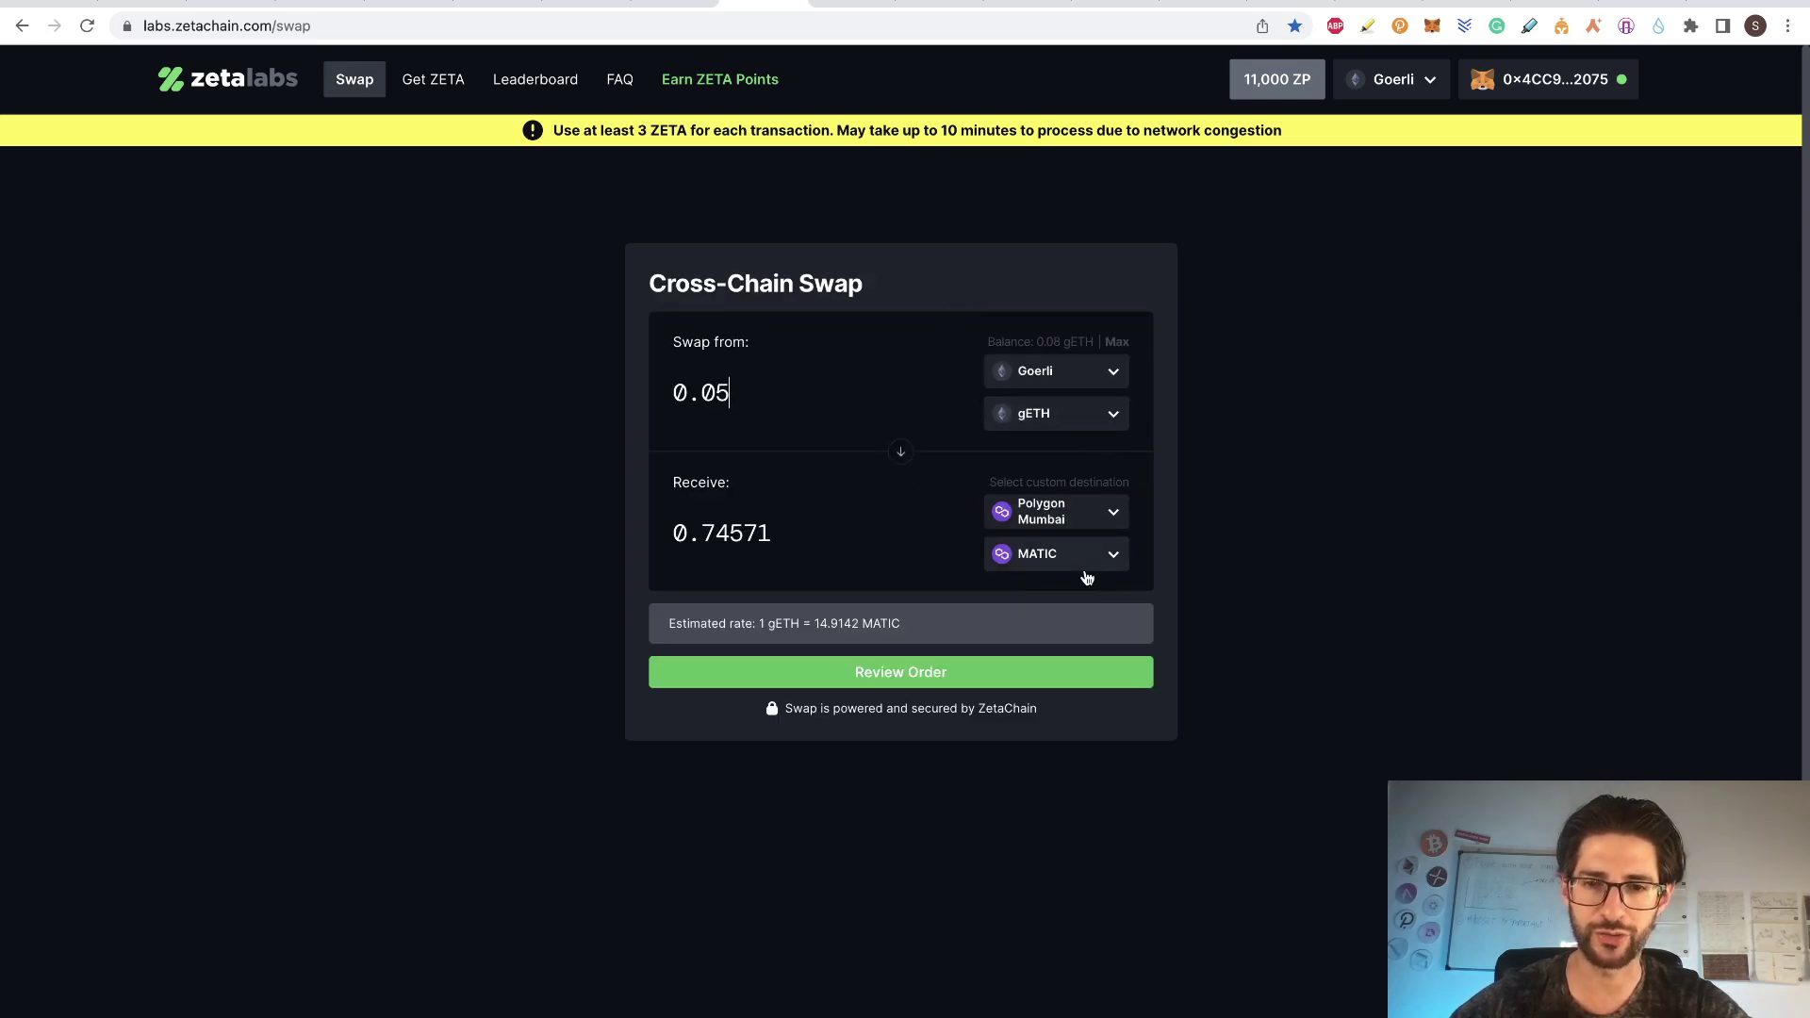
{"action": "left_click", "coordinate": [813, 675]}
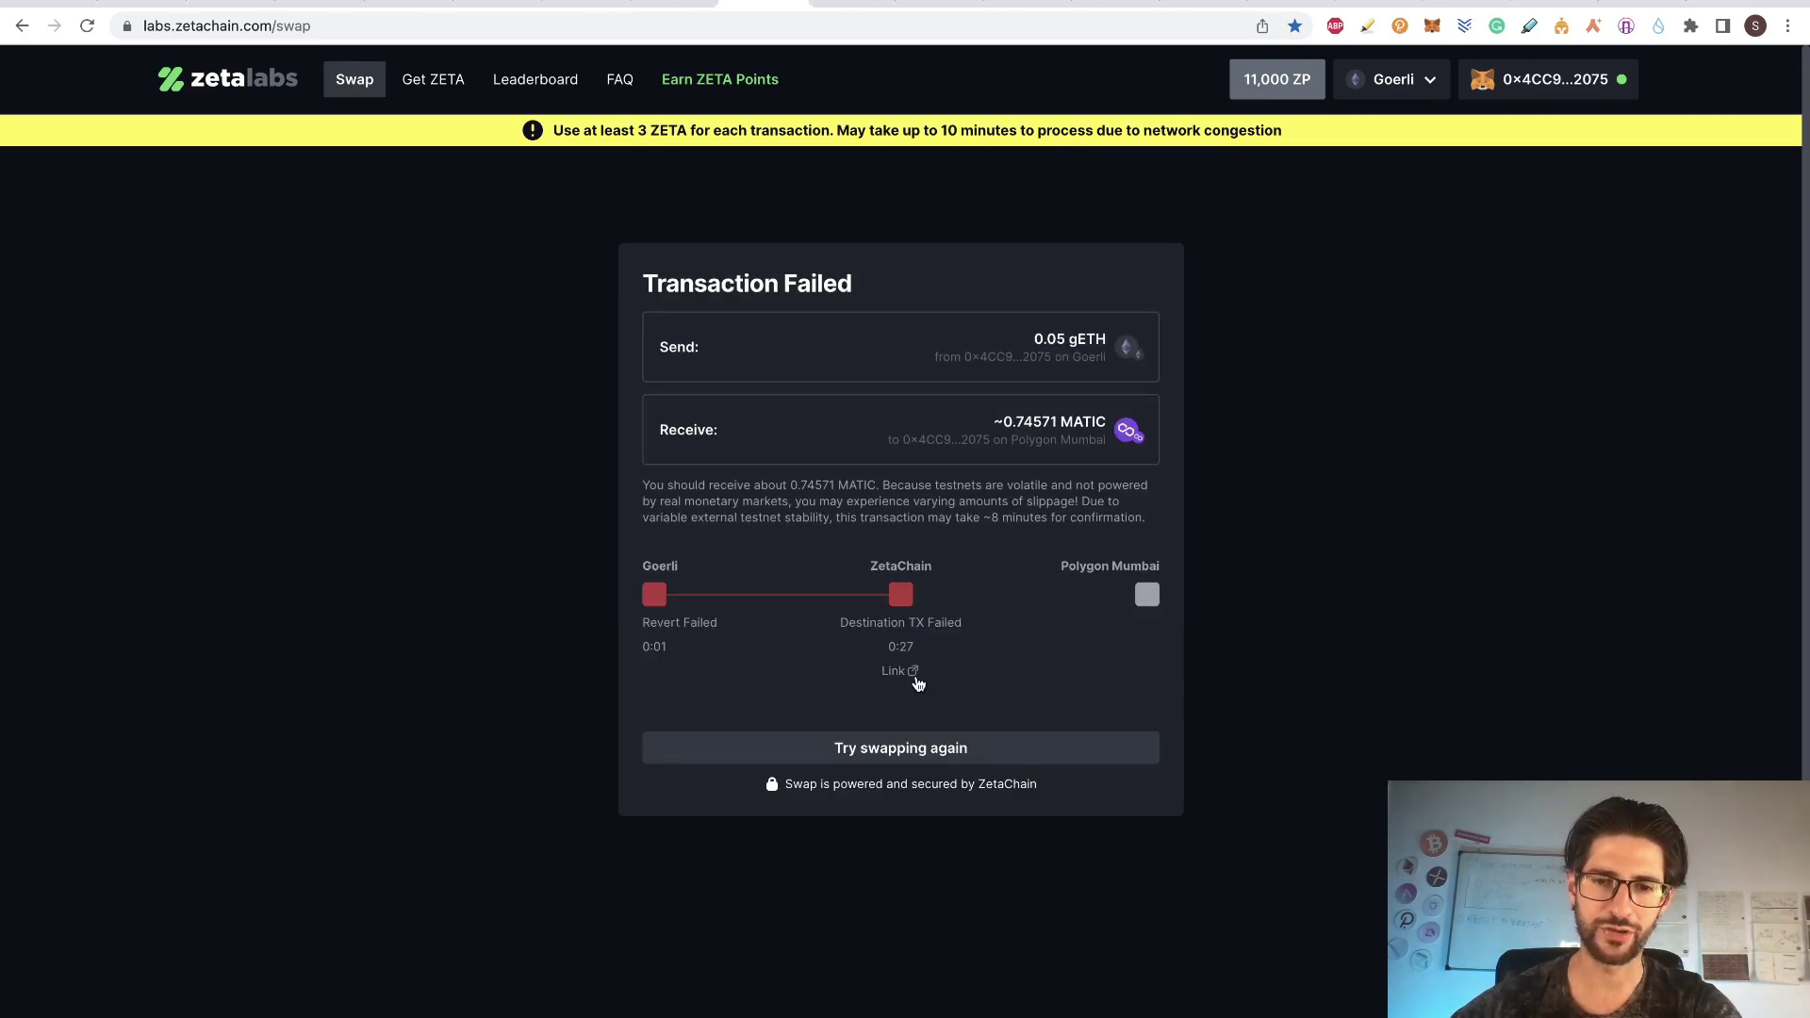
- Confirm the retried swap shows Failed in ZetaScan, then open the ZetaChain Discord's official-links channel
{"action": "left_click", "coordinate": [912, 672]}
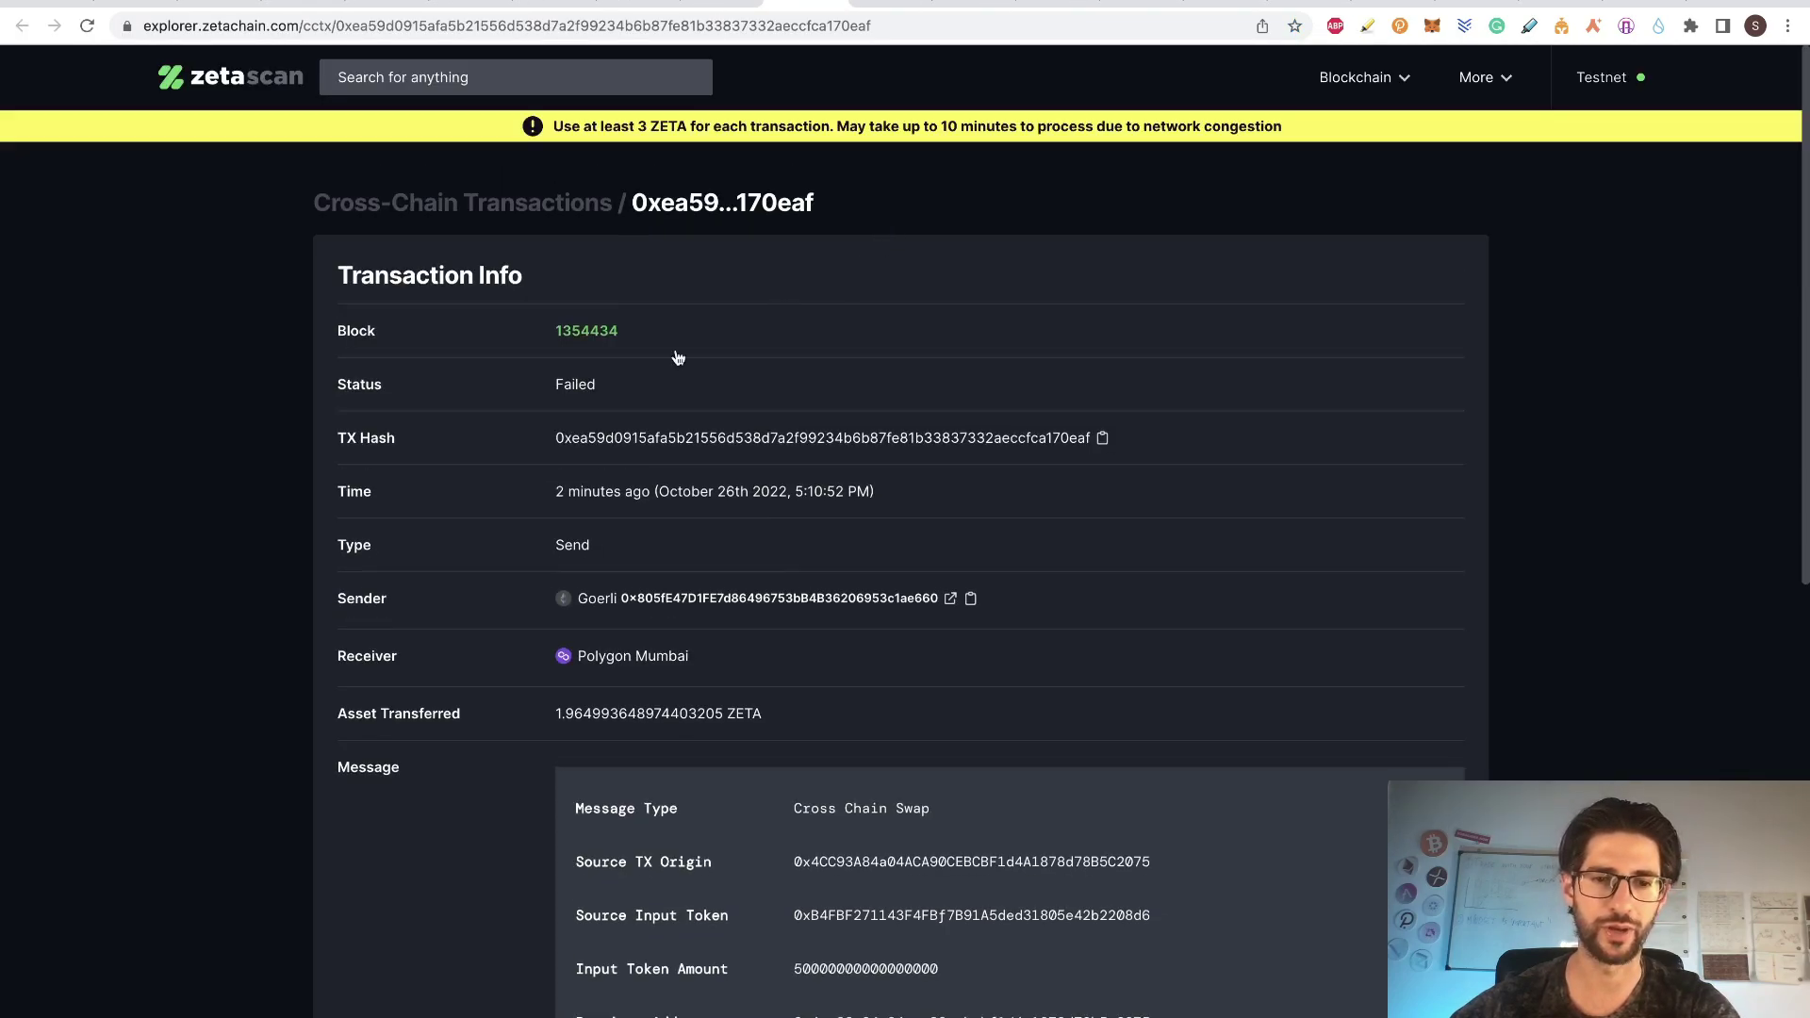
{"action": "left_click", "coordinate": [832, 4]}
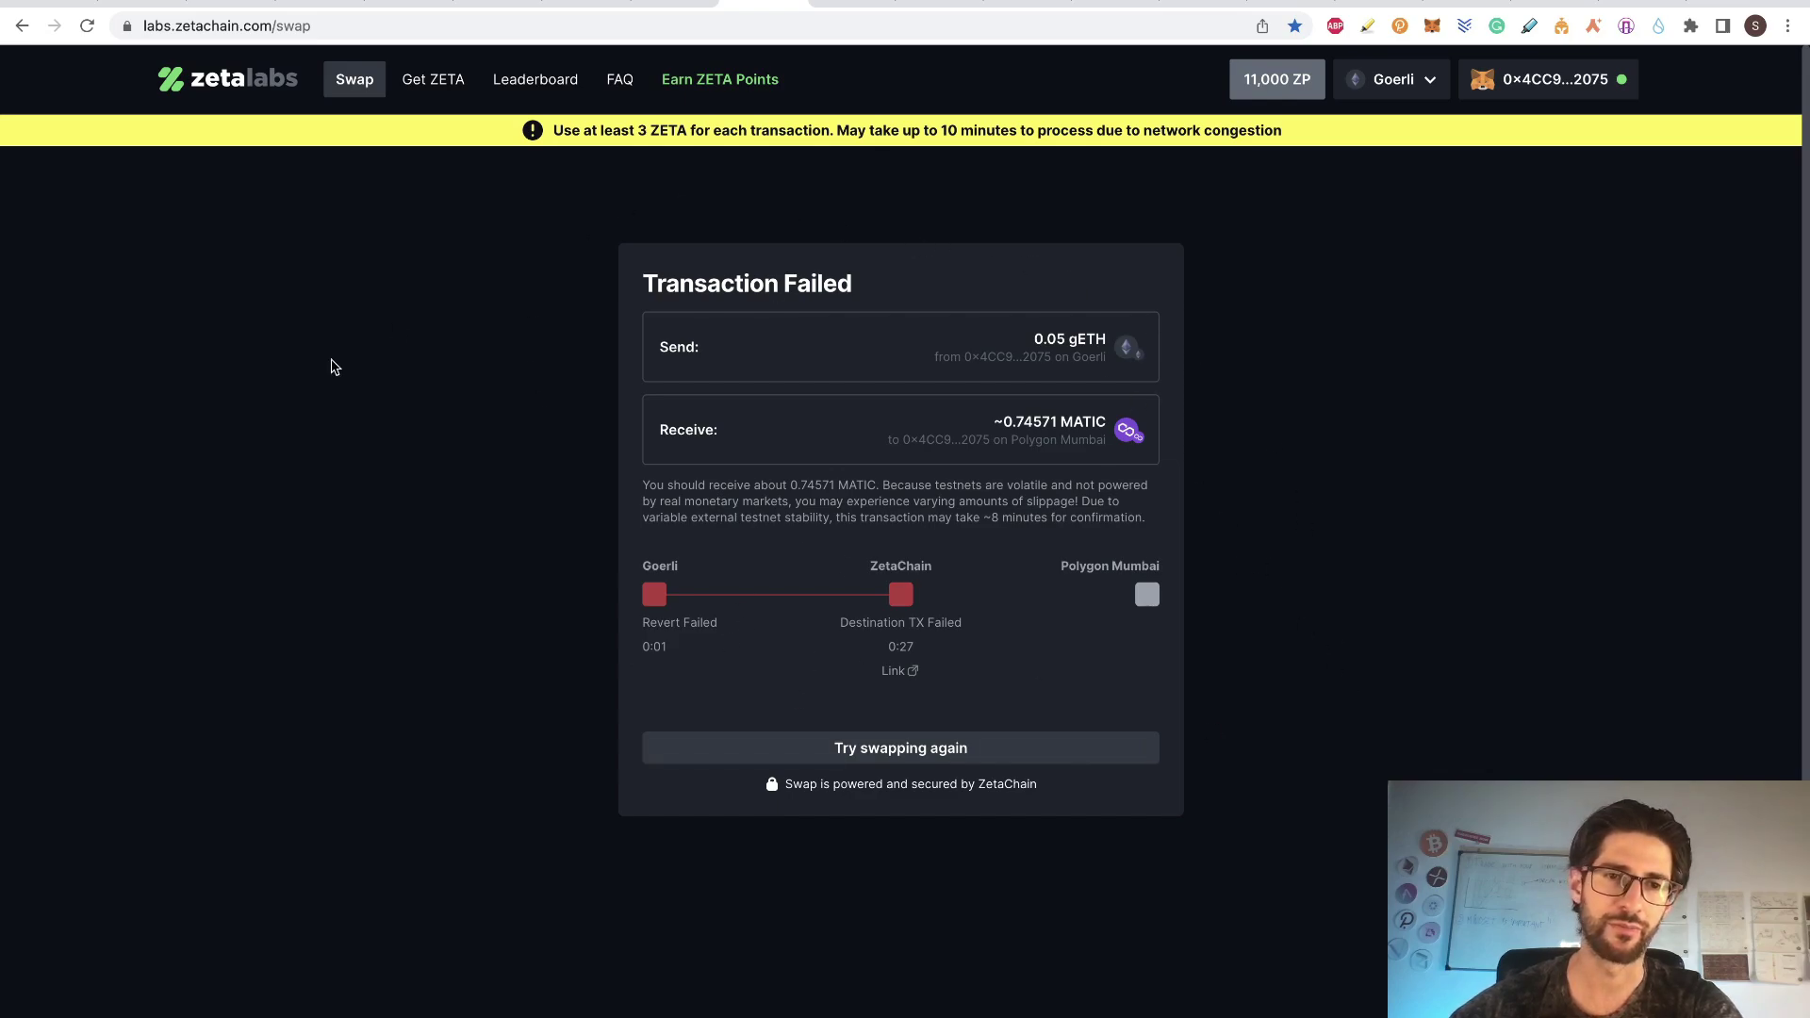
{"action": "left_click", "coordinate": [320, 4]}
{"action": "scroll", "coordinate": [238, 676], "scroll_direction": "down", "scroll_amount": 2}
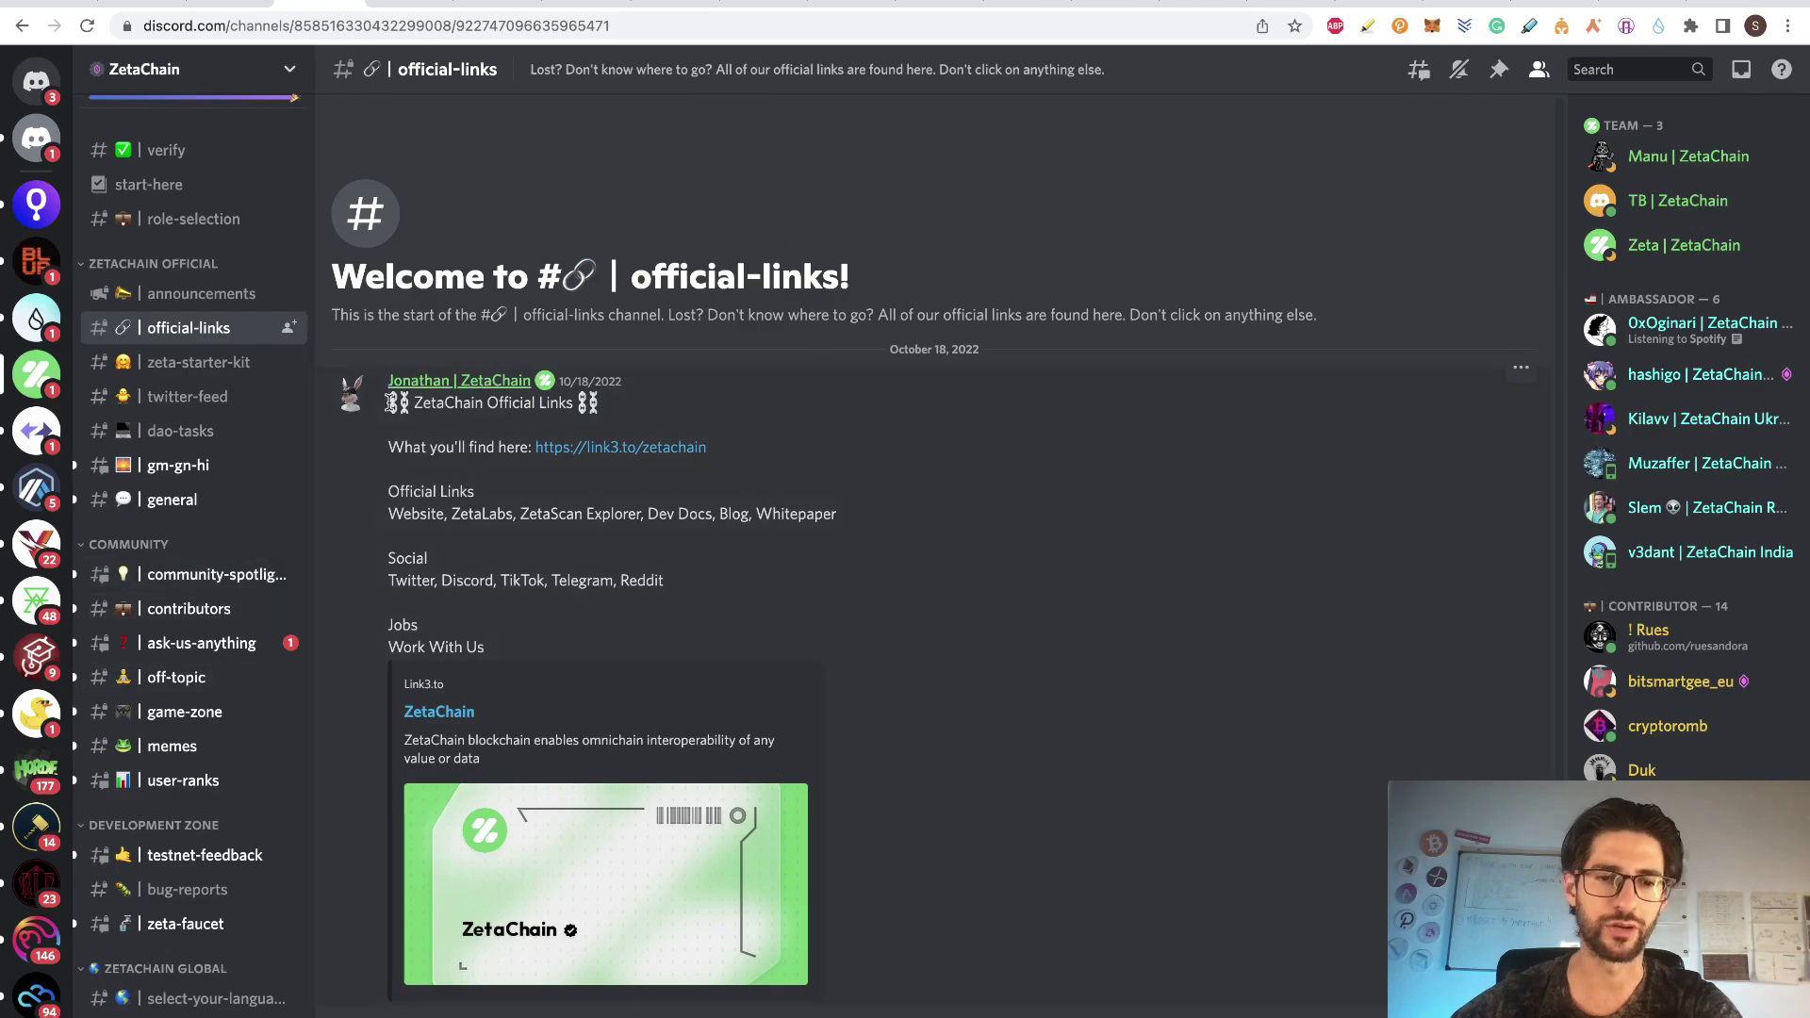
- Read testers' reports of failed swaps and broken faucets in #testnet-feedback
{"action": "left_click", "coordinate": [189, 855]}
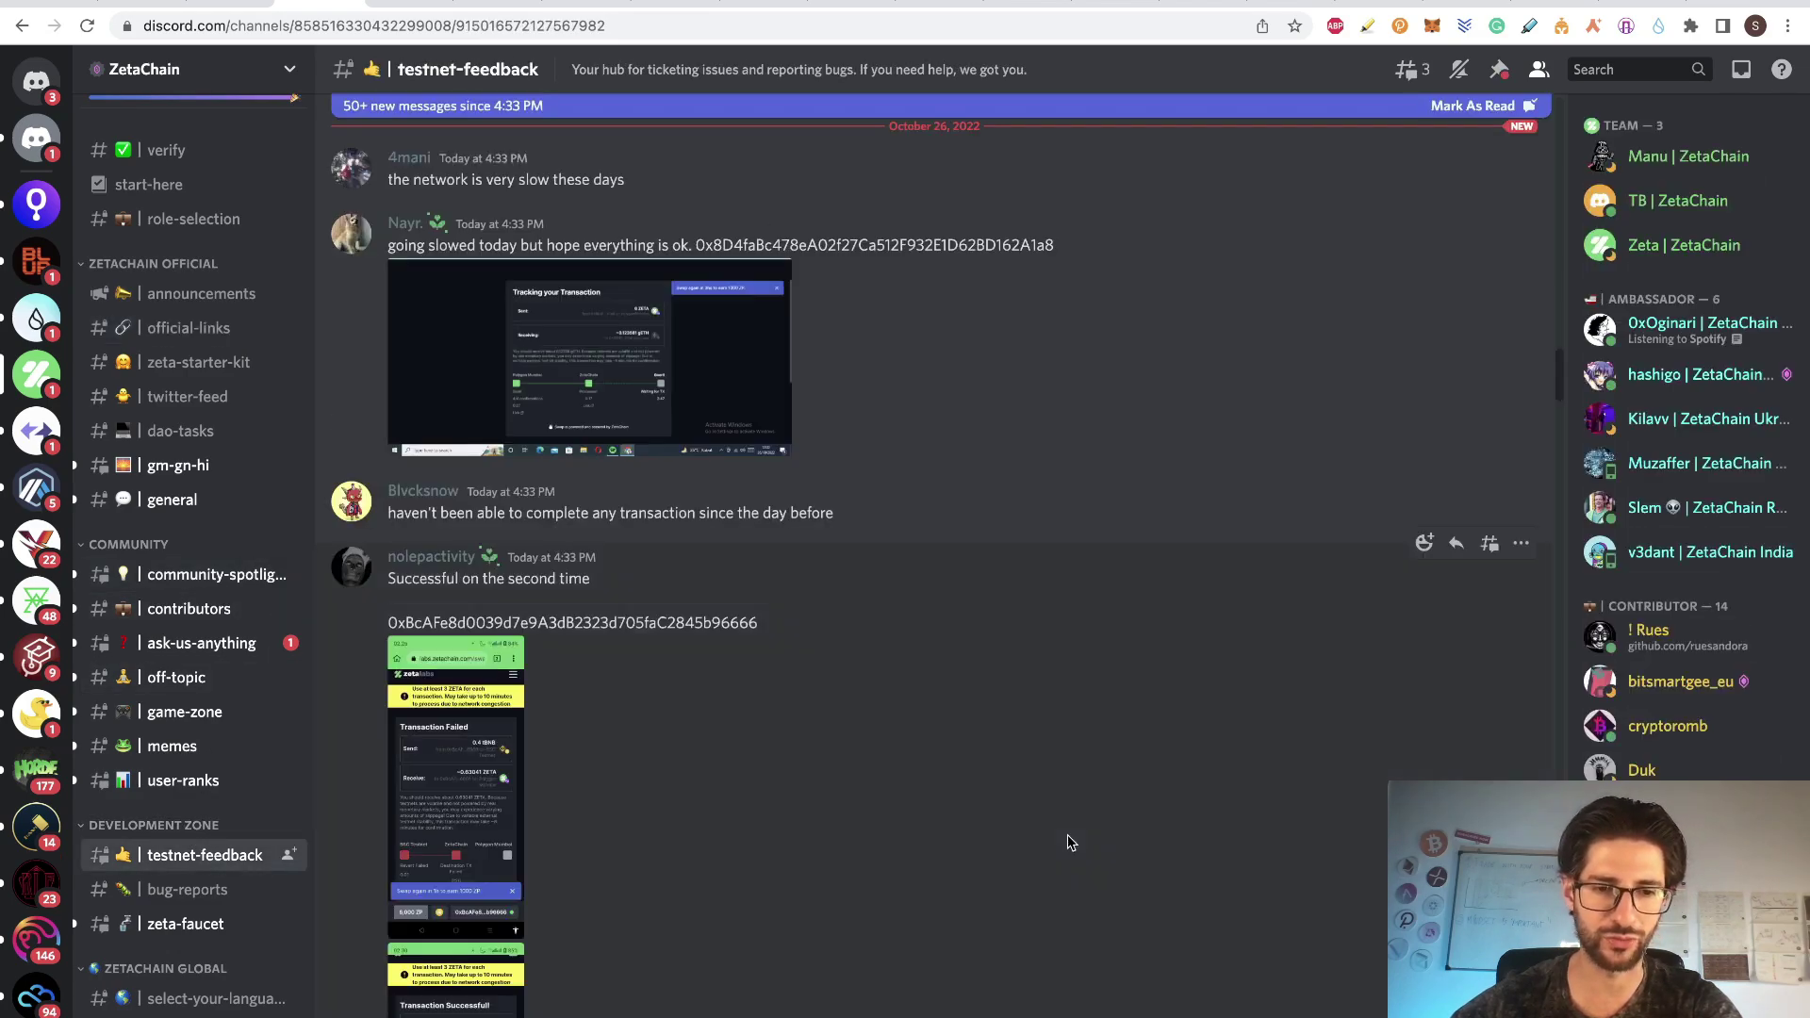
{"action": "scroll", "coordinate": [1070, 842], "scroll_direction": "down", "scroll_amount": 15}
{"action": "scroll", "coordinate": [1069, 842], "scroll_direction": "down", "scroll_amount": 1}
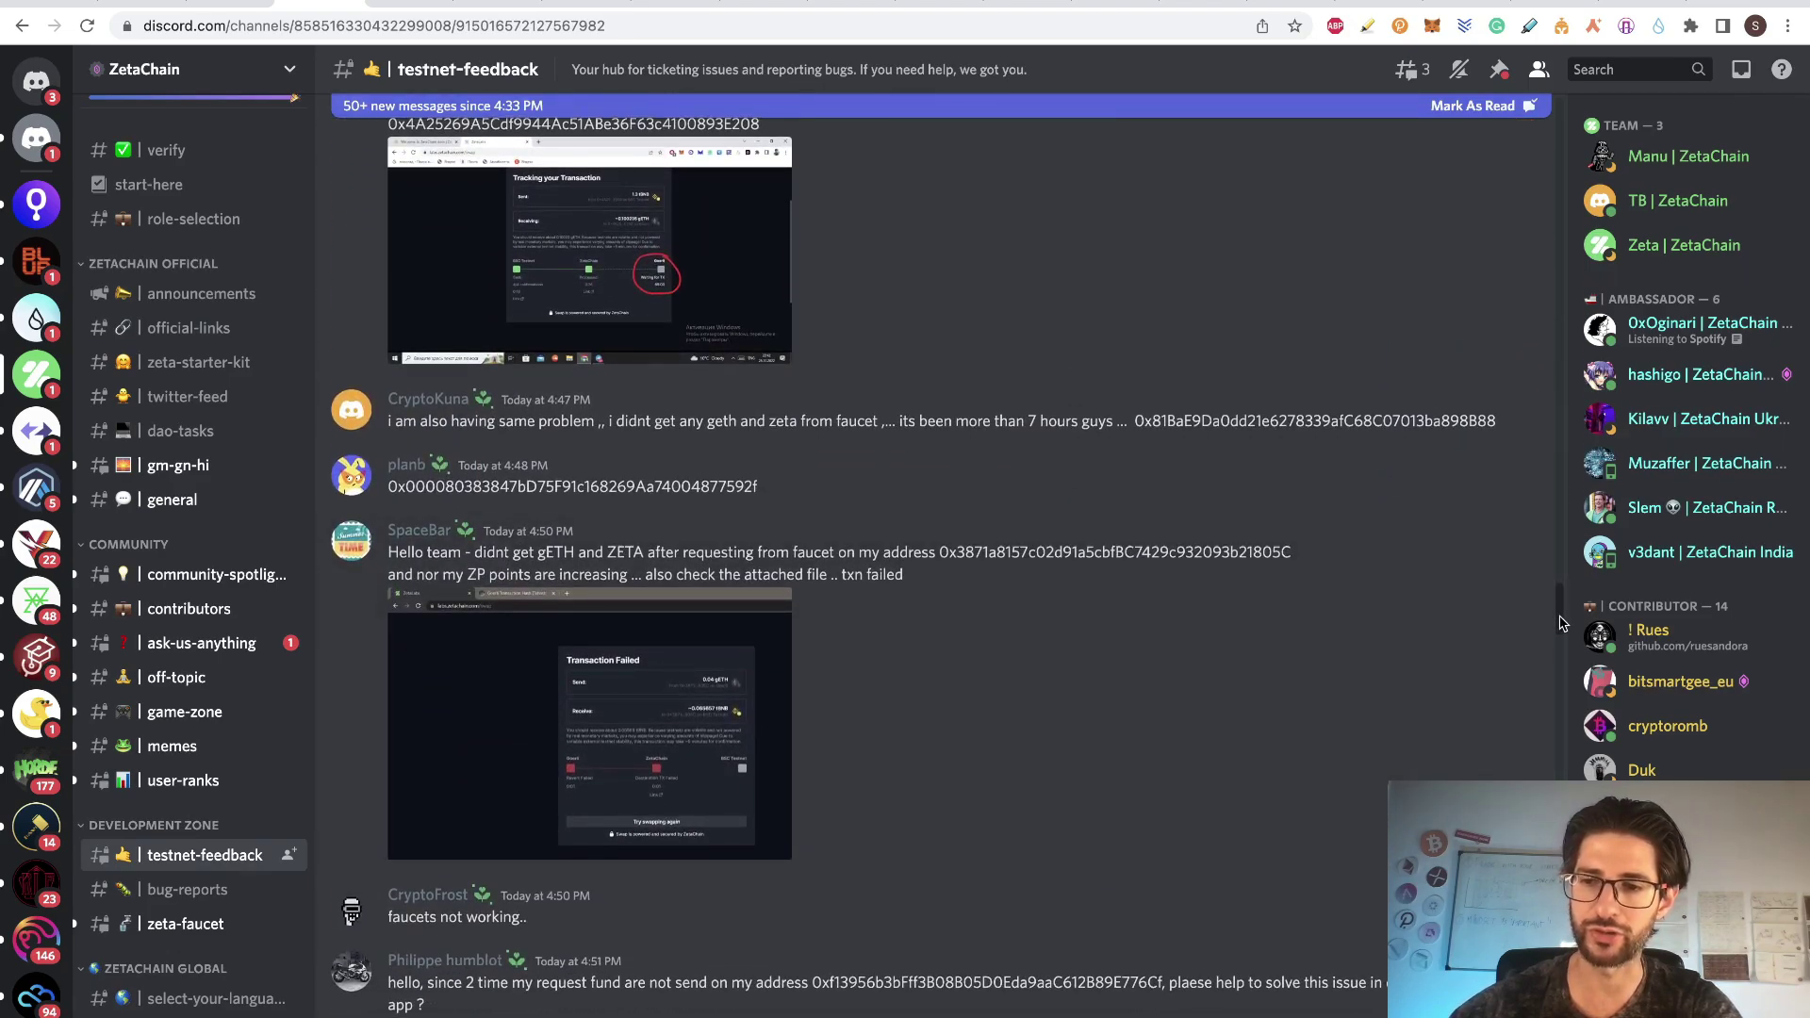
{"action": "scroll", "coordinate": [1560, 624], "scroll_direction": "down", "scroll_amount": 15}
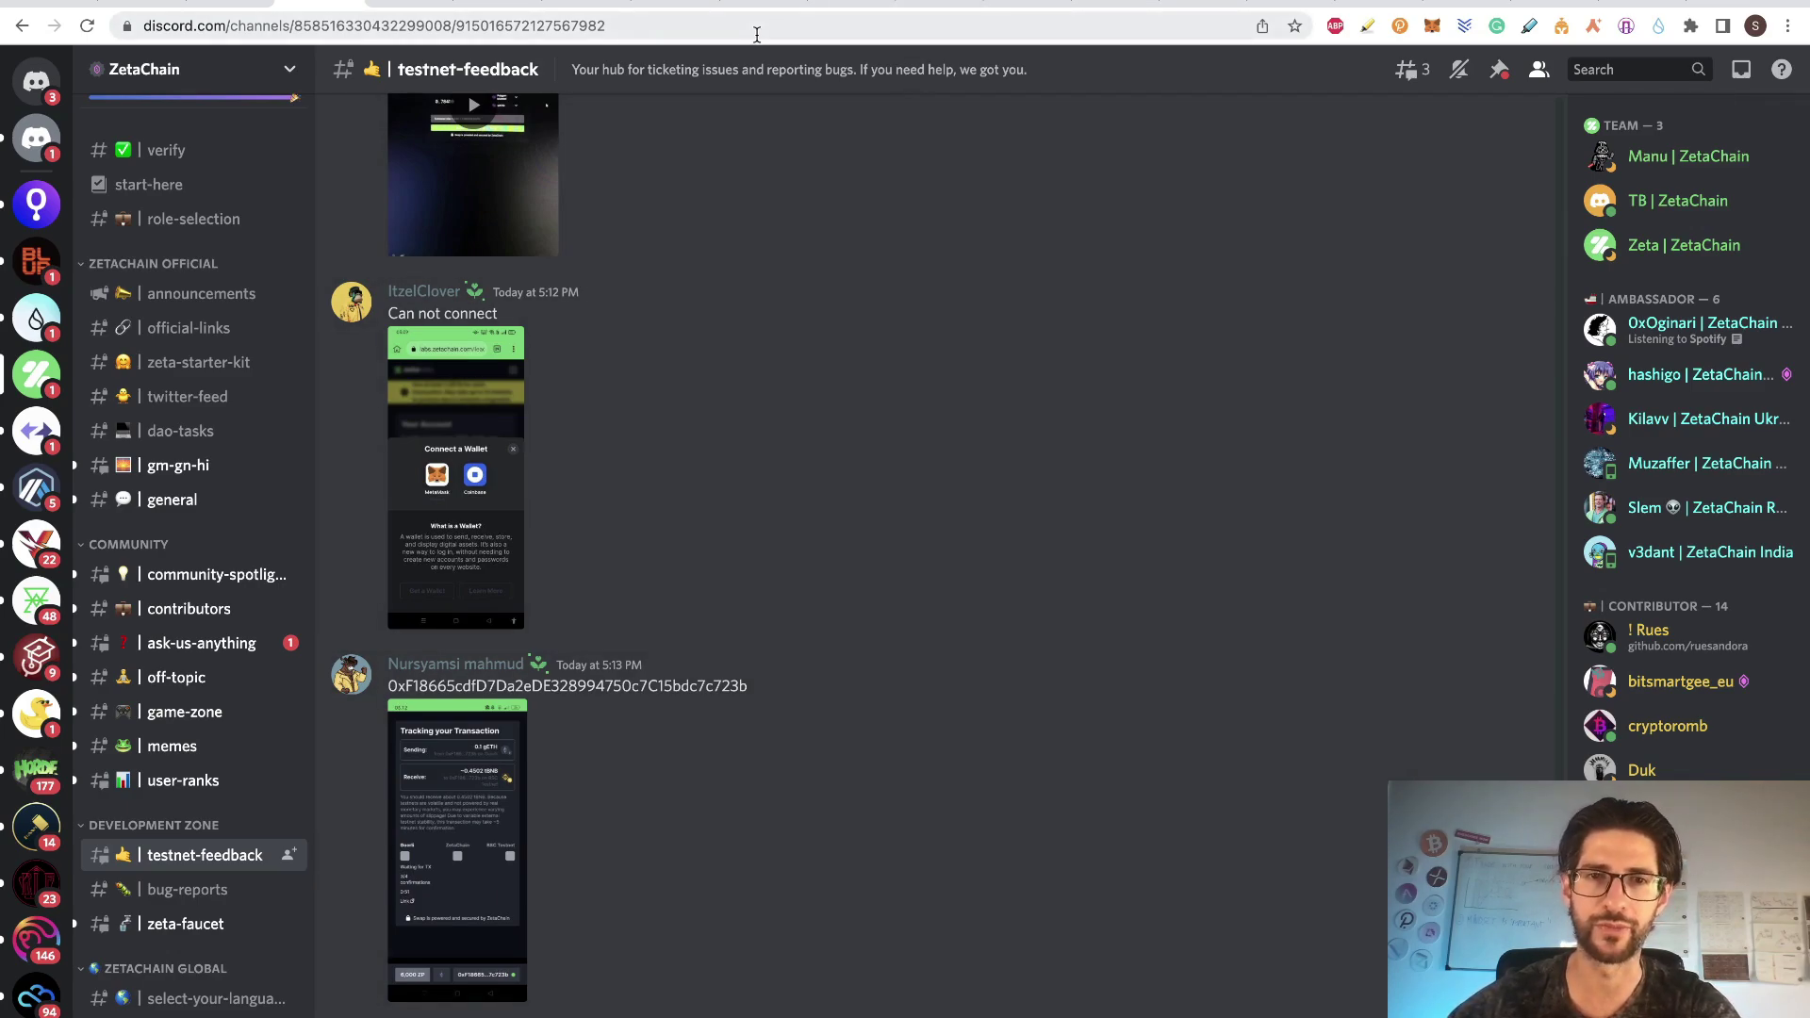
- Revisit the first failed transaction, then check the leaderboard stats showing 4 transactions
{"action": "left_click", "coordinate": [836, 4]}
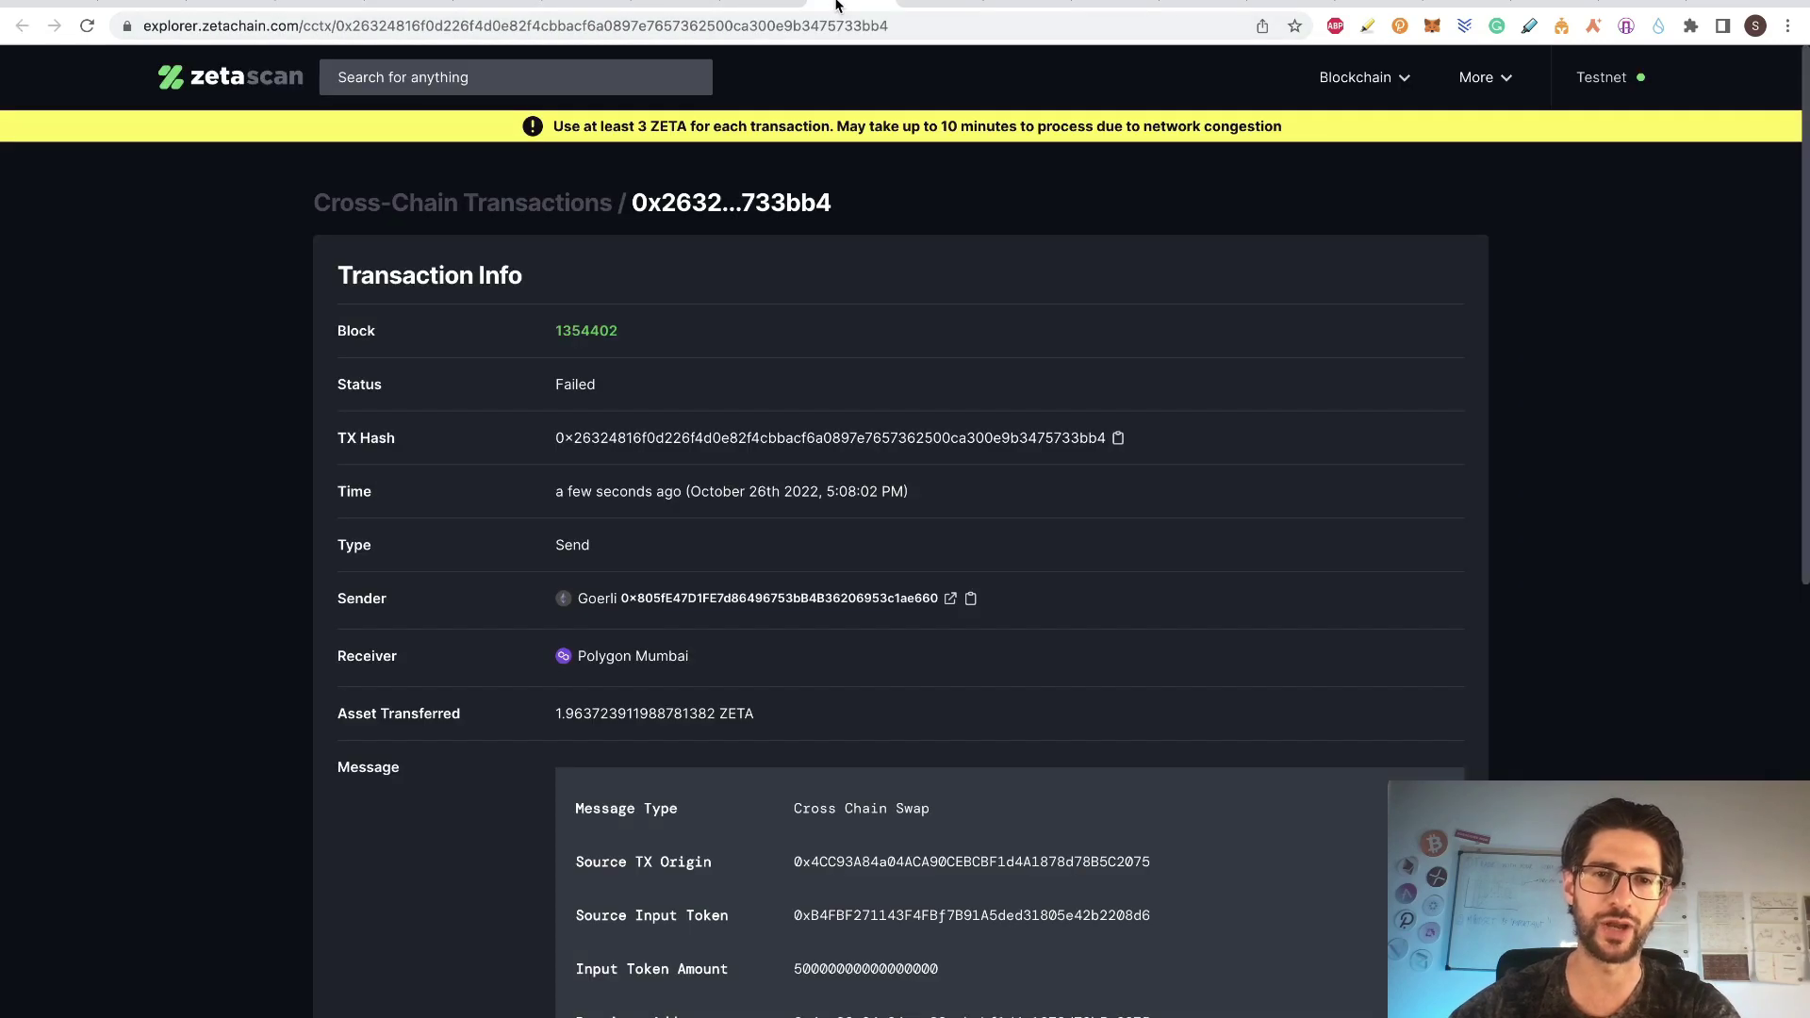
{"action": "left_click", "coordinate": [766, 8]}
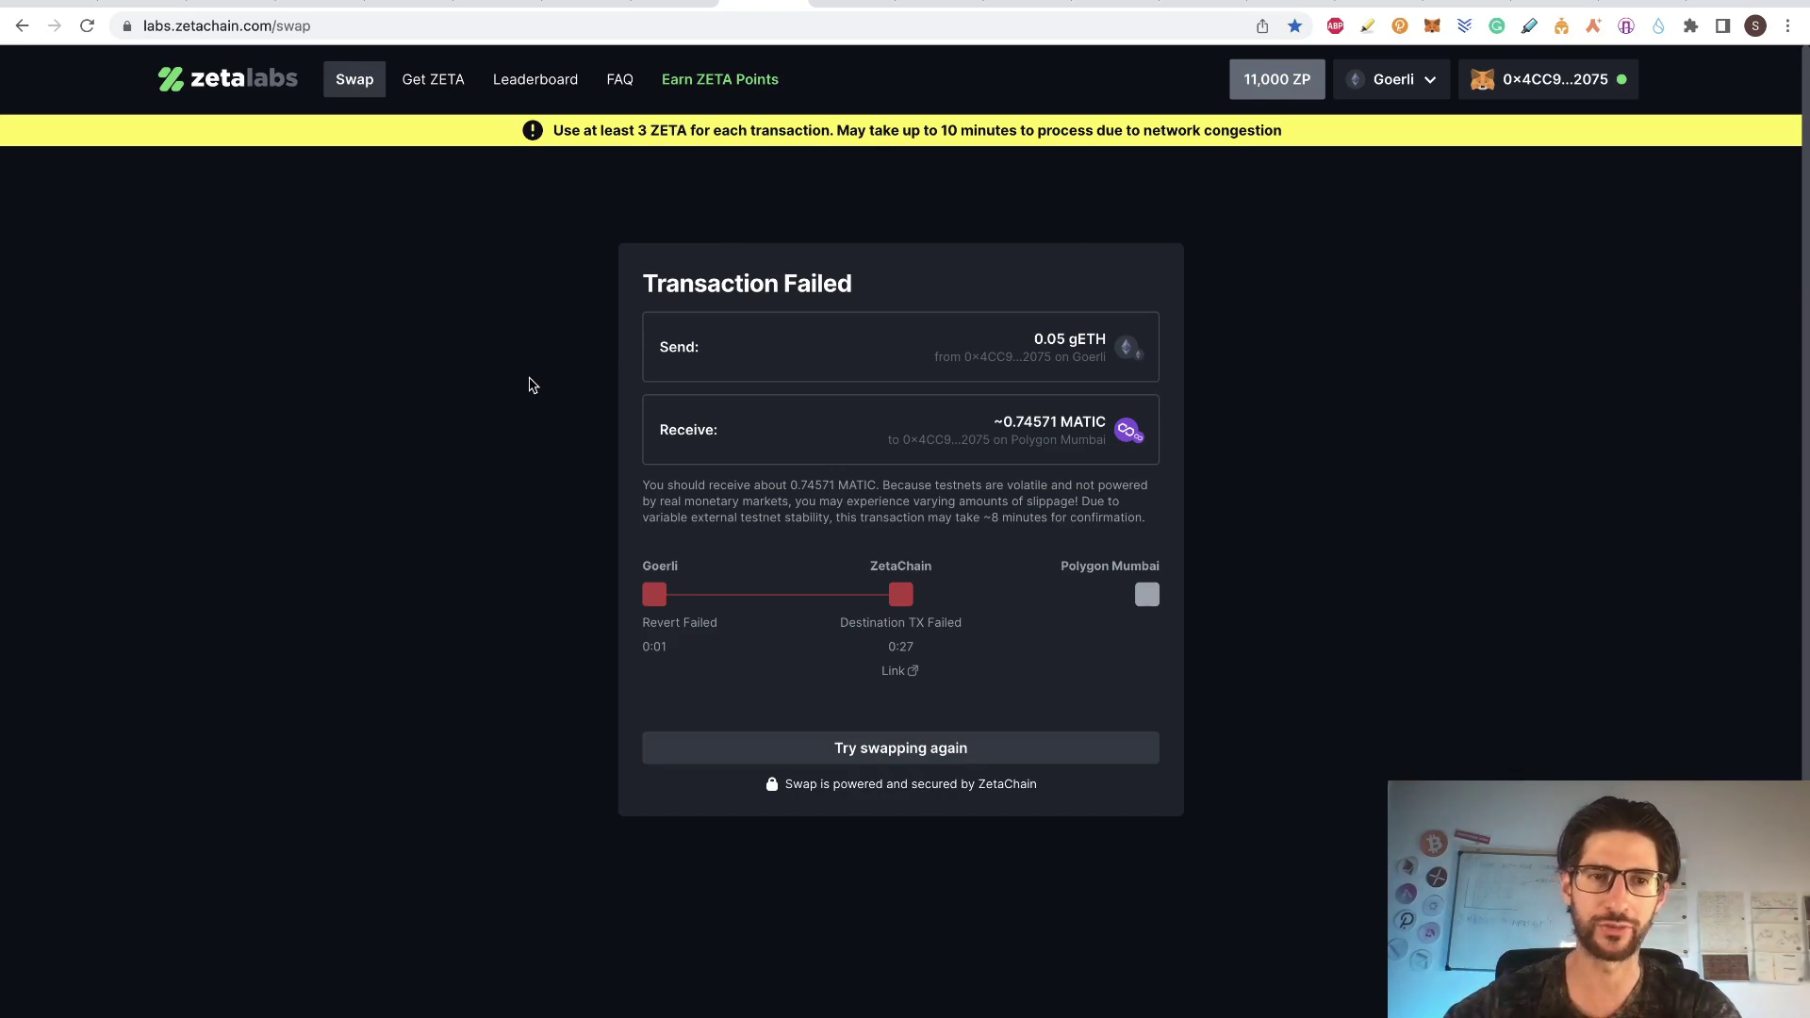
{"action": "left_click", "coordinate": [538, 89]}
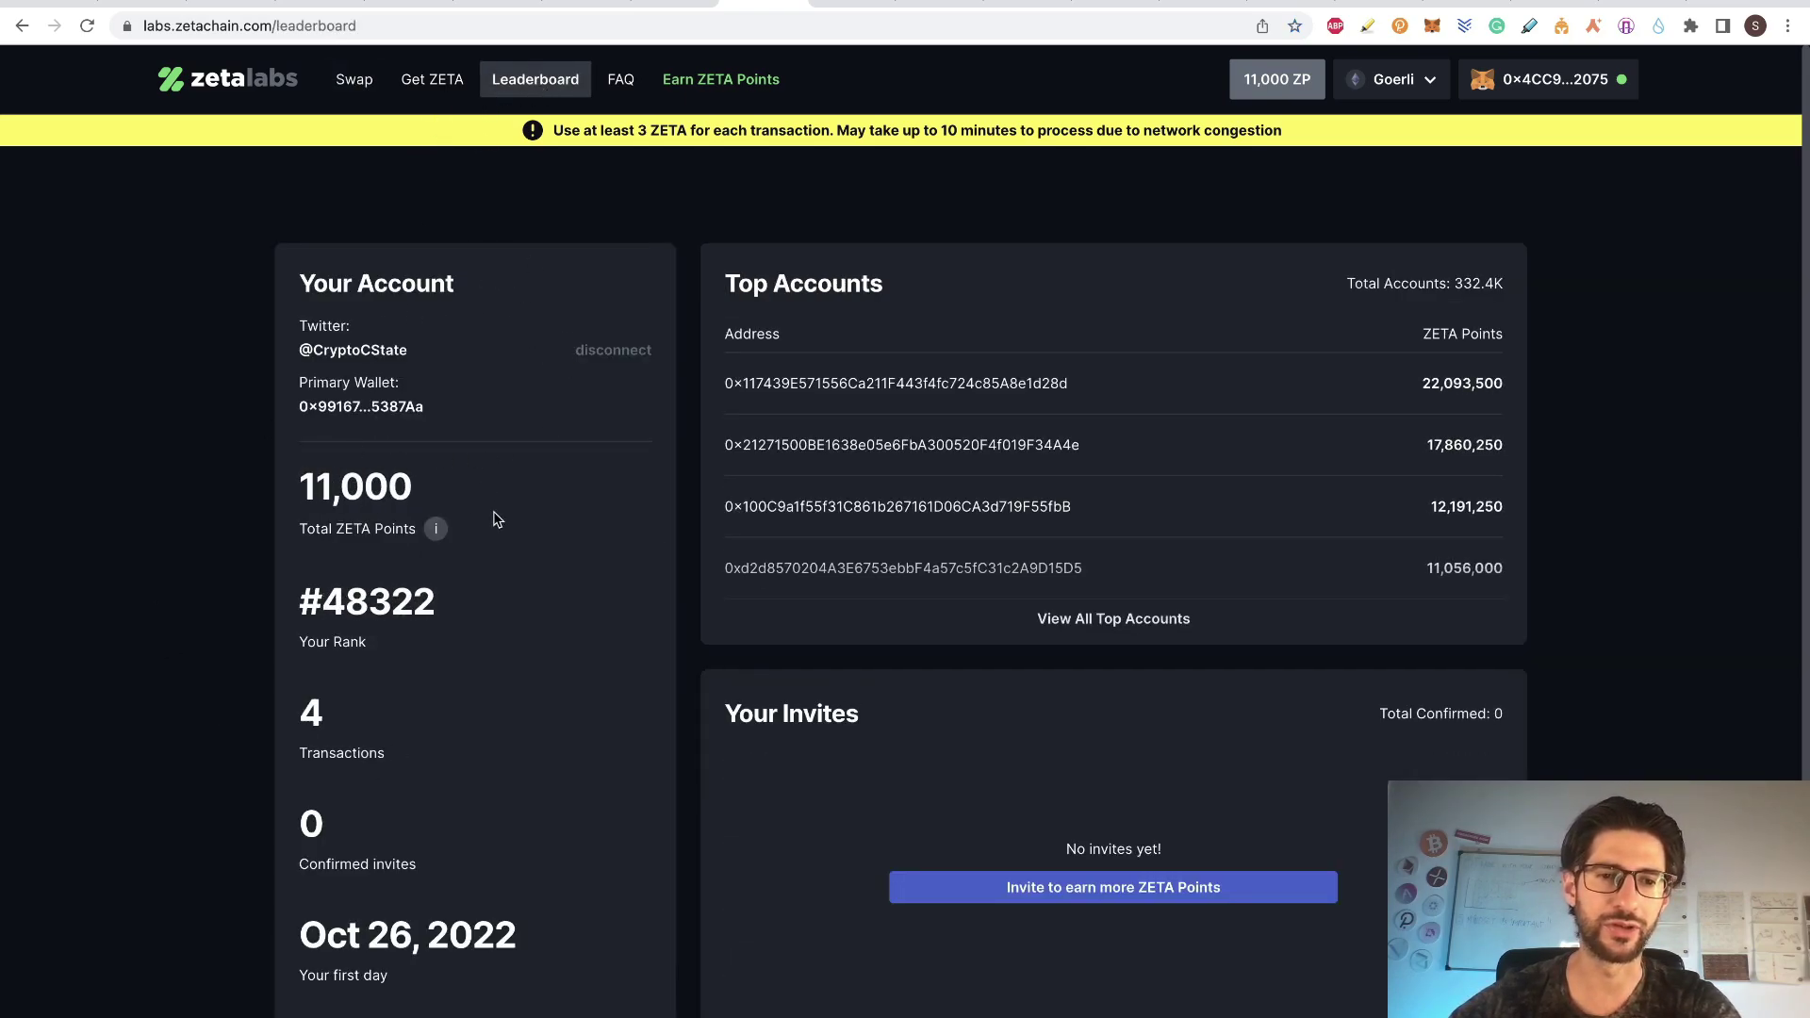
{"action": "scroll", "coordinate": [545, 793], "scroll_direction": "down", "scroll_amount": 4}
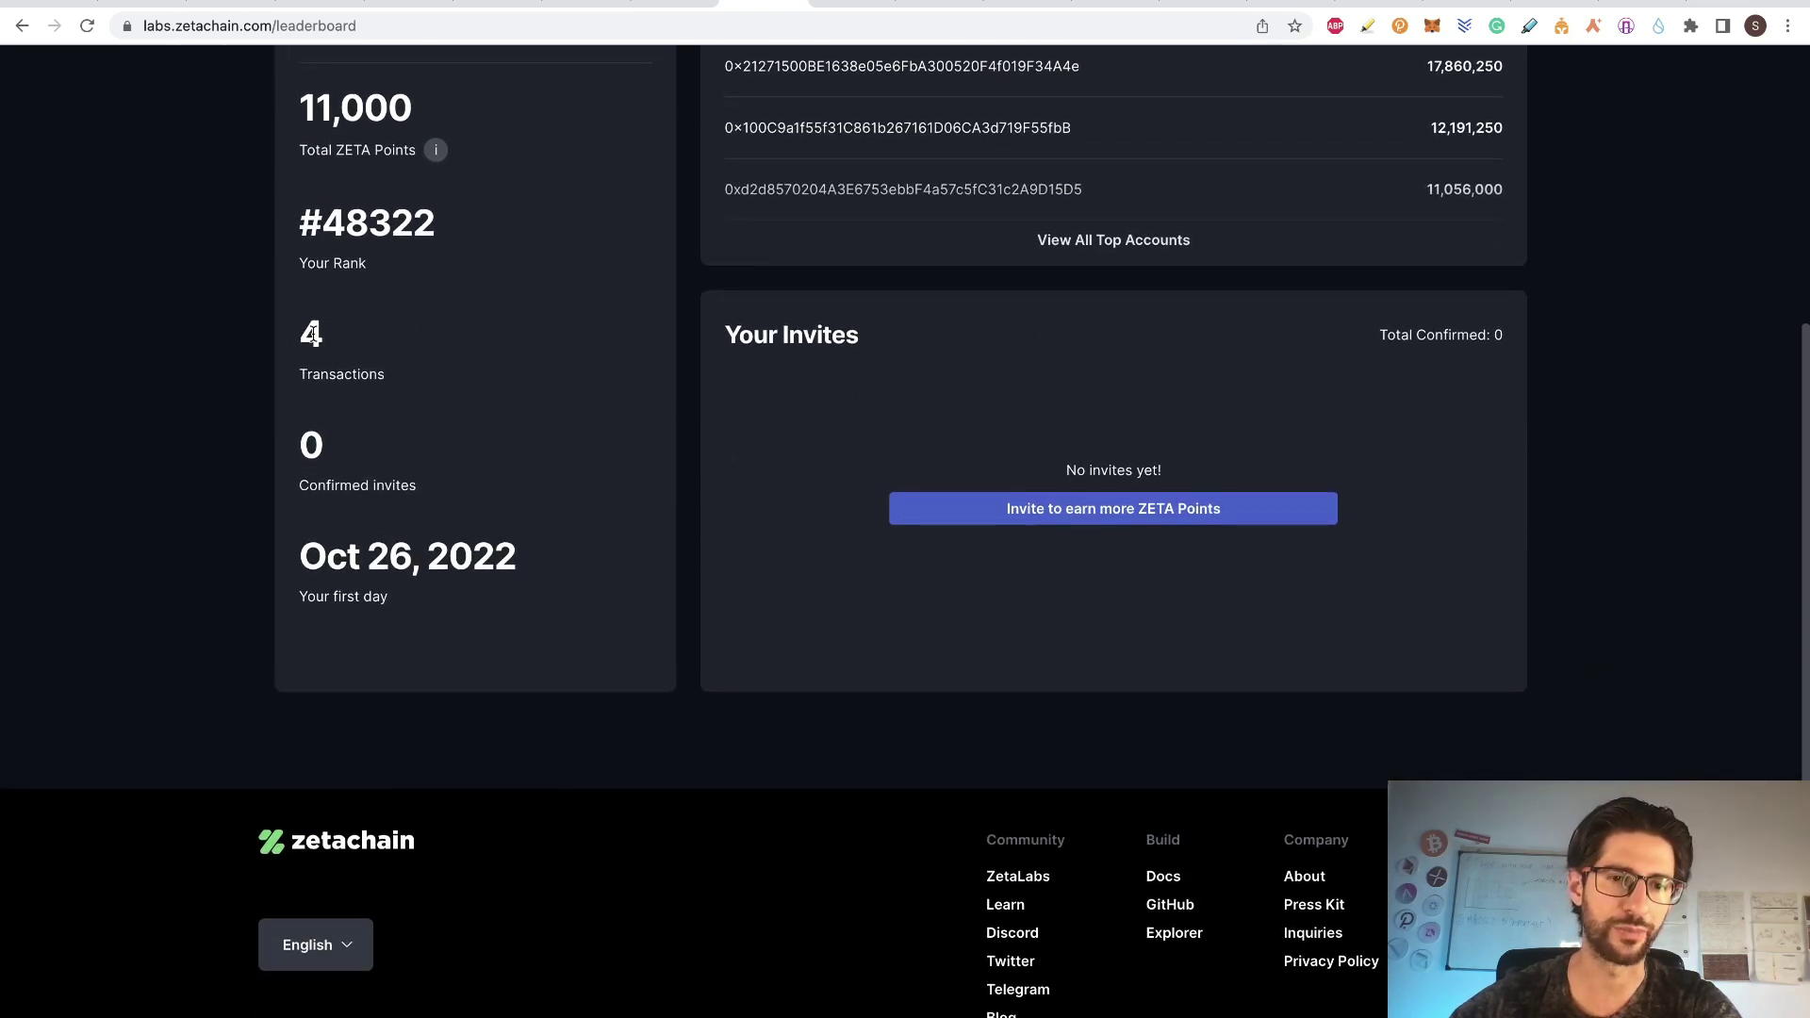
{"action": "scroll", "coordinate": [585, 444], "scroll_direction": "up", "scroll_amount": 4}
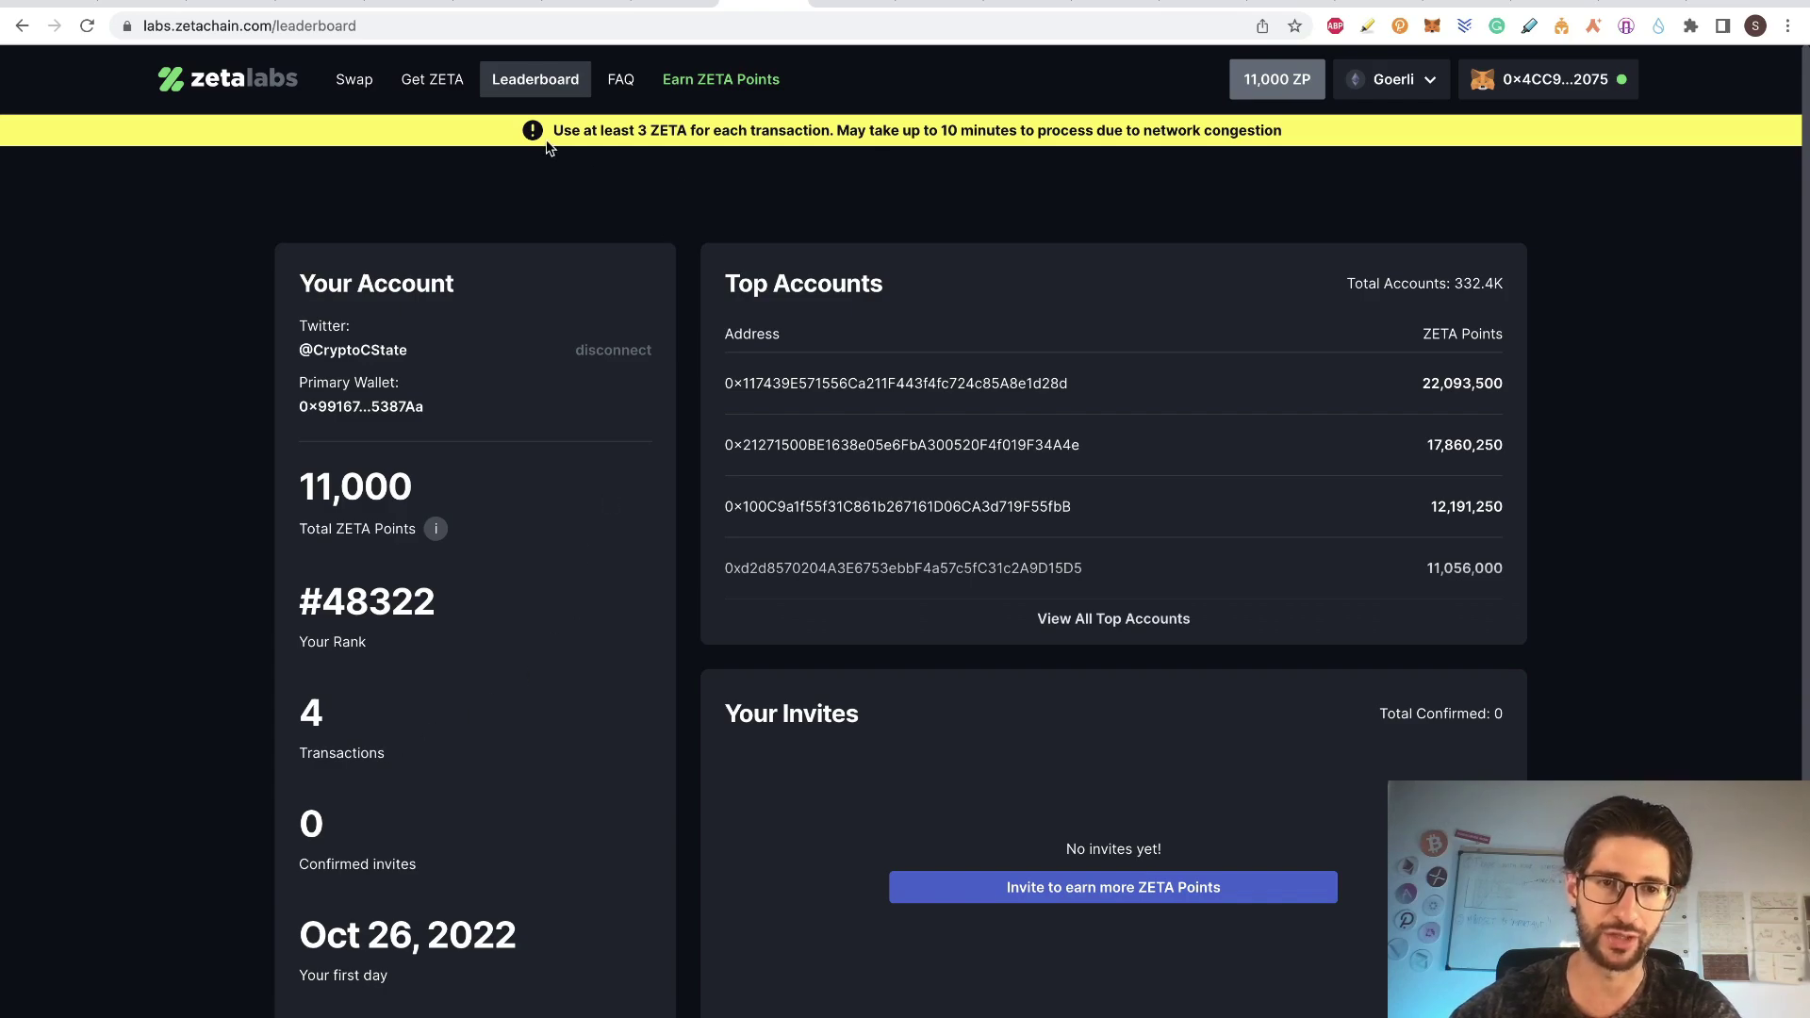
- Open the Request Testnet ZETA page, next request in 20 hours, 42 minutes
{"action": "left_click", "coordinate": [446, 91]}
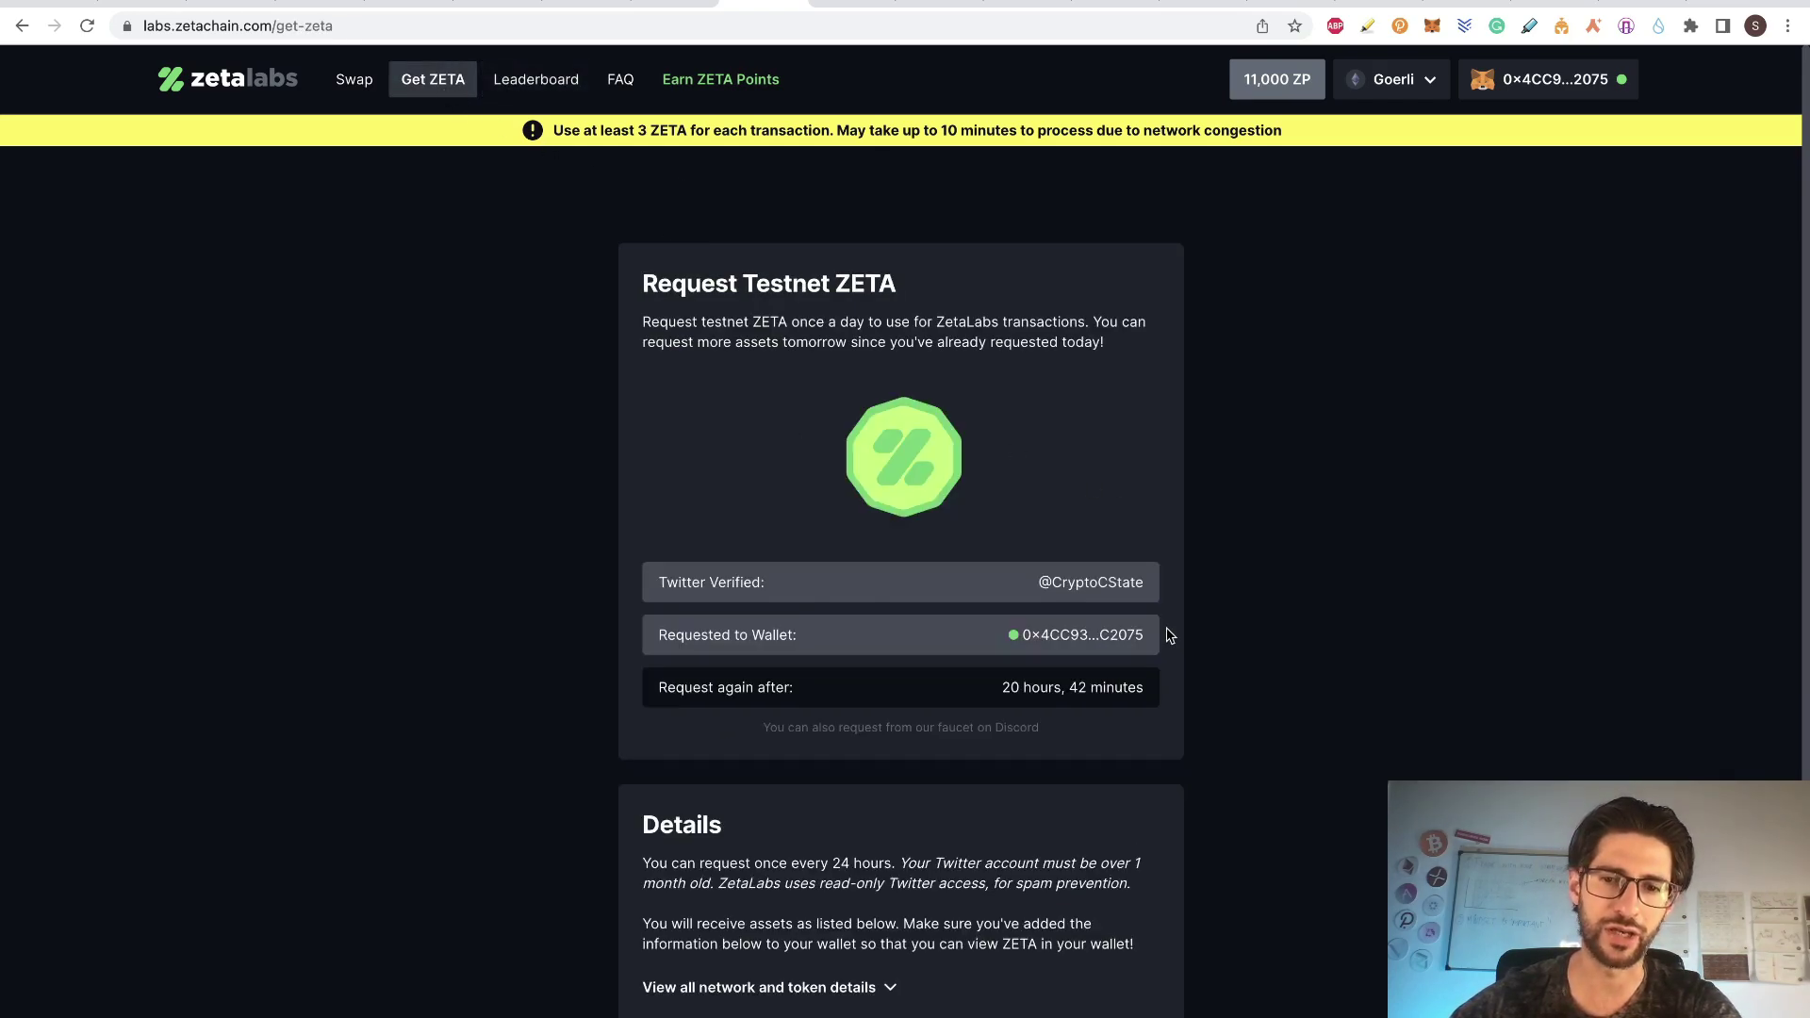
{"action": "scroll", "coordinate": [1211, 641], "scroll_direction": "down", "scroll_amount": 2}
{"action": "scroll", "coordinate": [1214, 643], "scroll_direction": "up", "scroll_amount": 2}
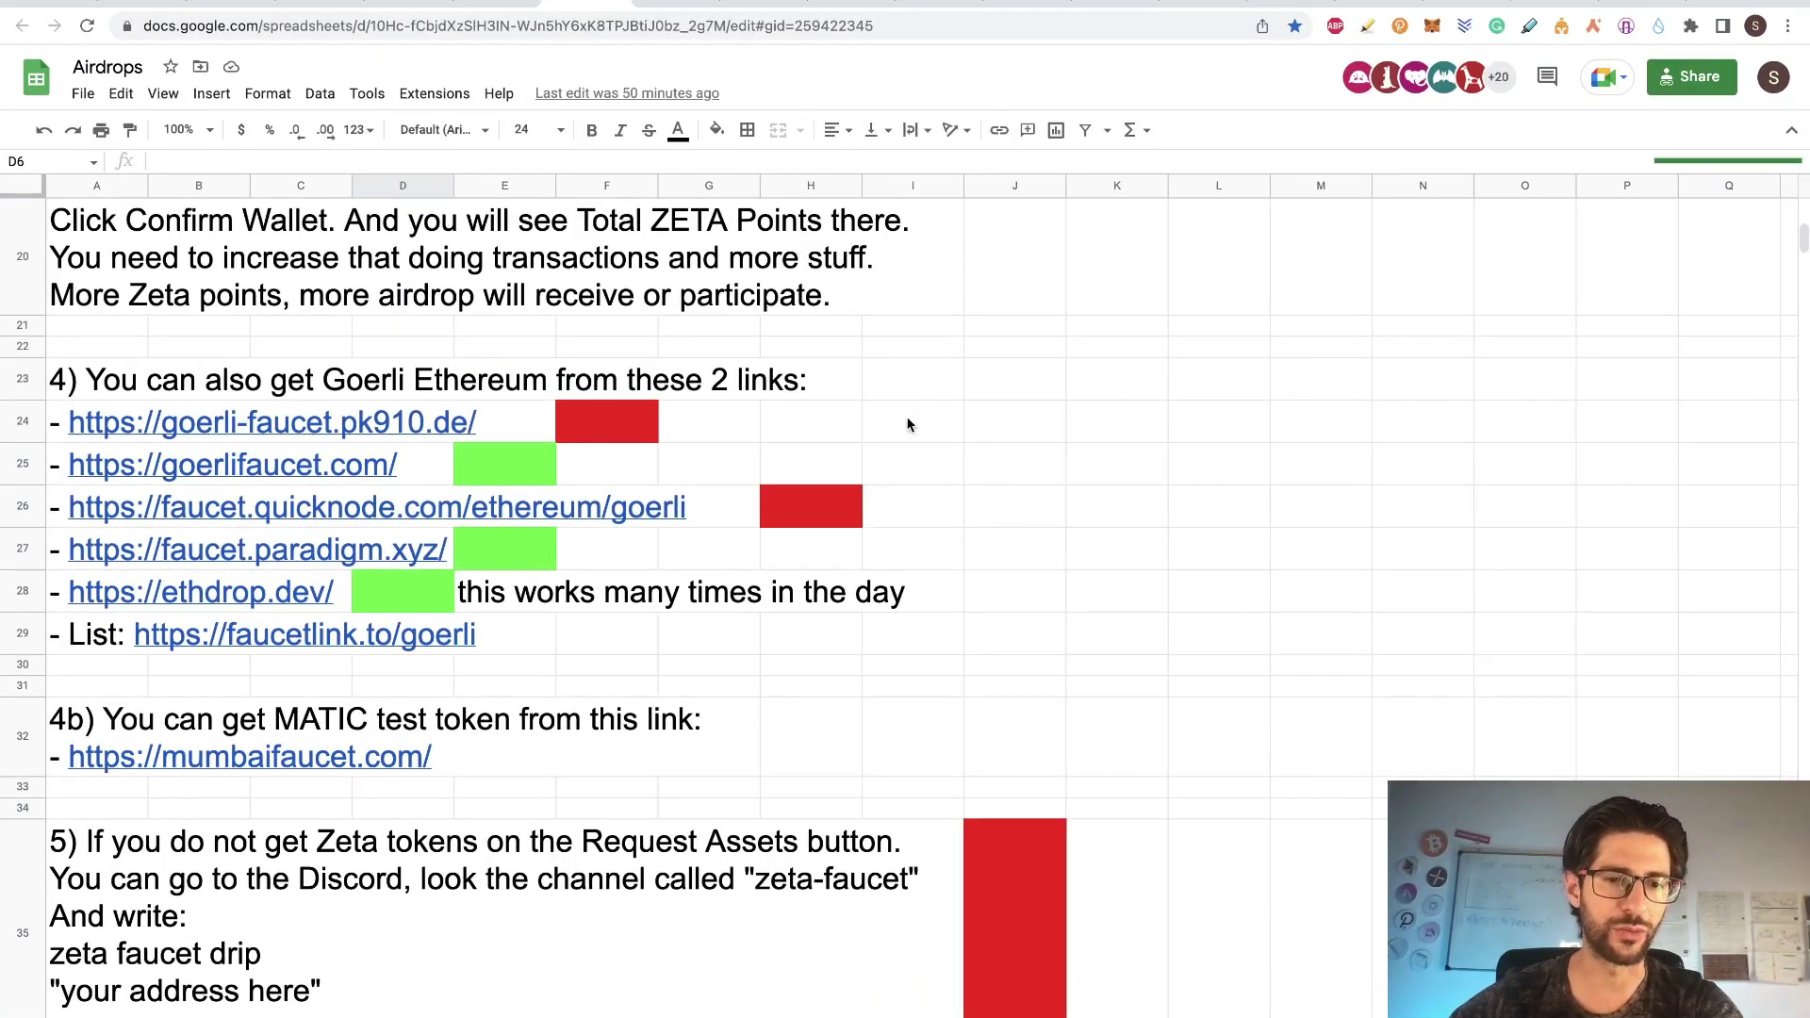
- Scroll the Airdrops sheet to step 6 and open Galxe's Mission Bring ZETA Home campaign
{"action": "scroll", "coordinate": [1006, 503], "scroll_direction": "down", "scroll_amount": 3}
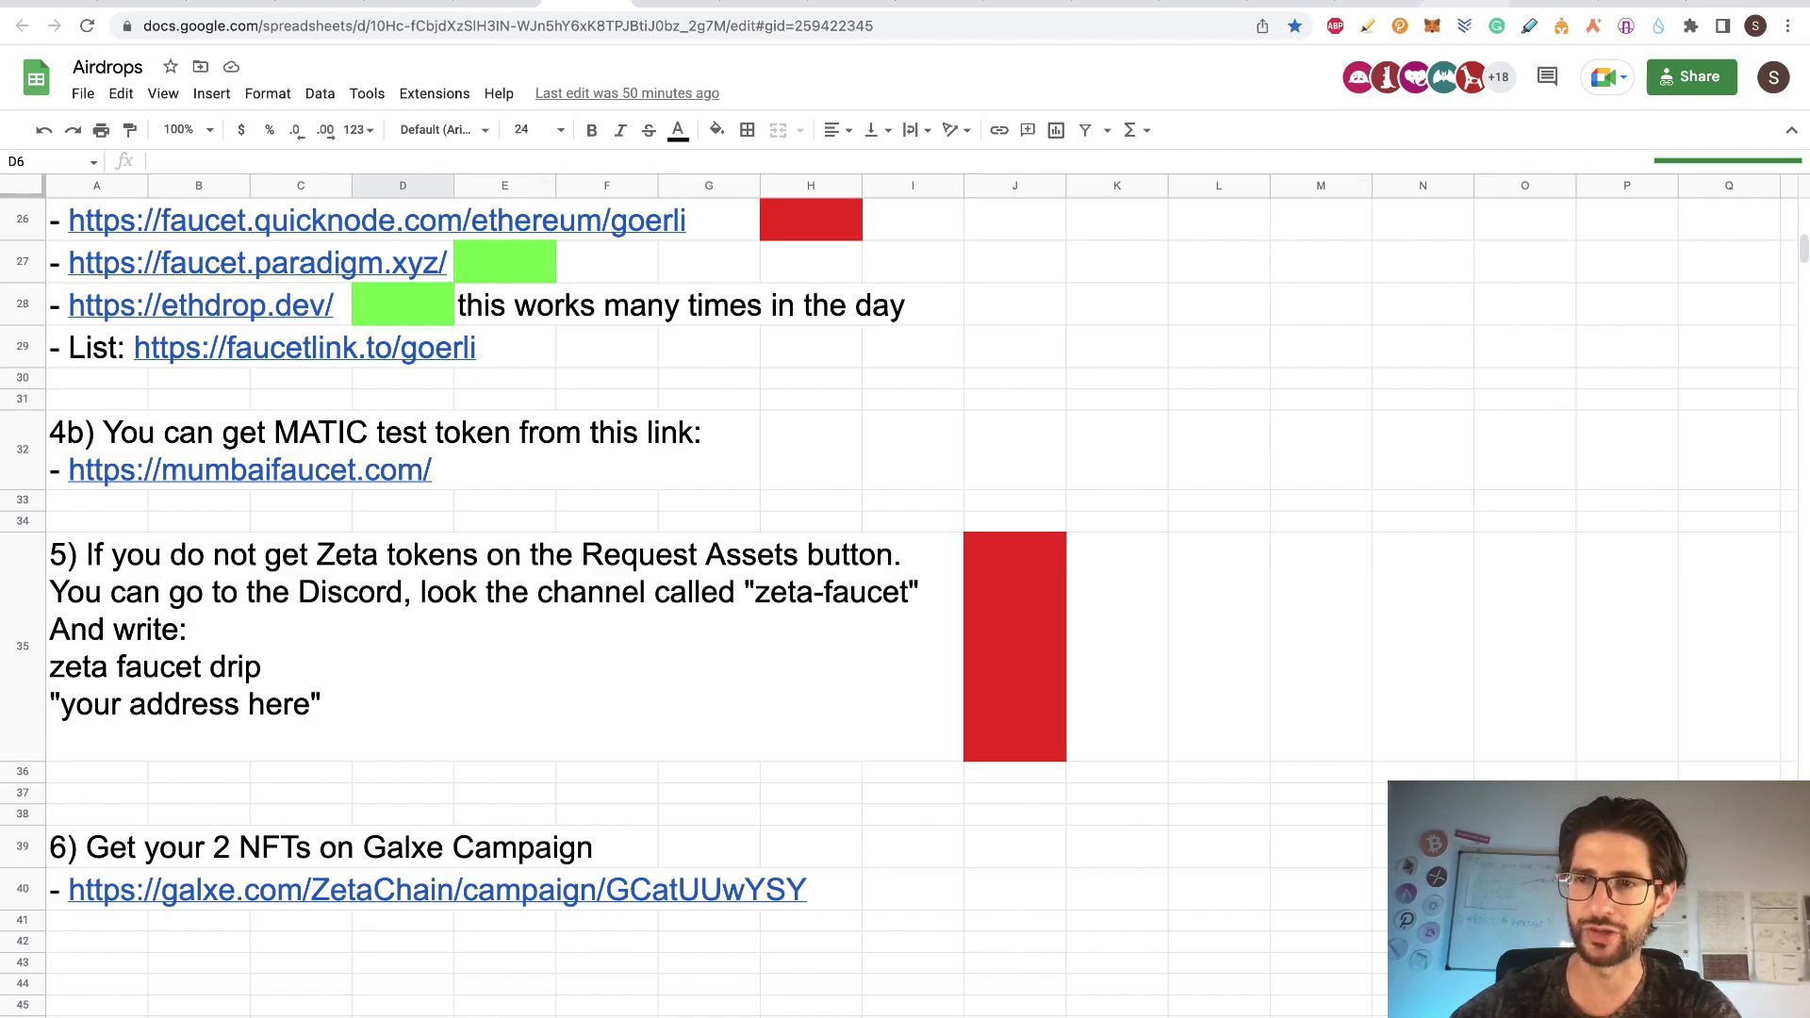
{"action": "left_click", "coordinate": [1632, 6]}
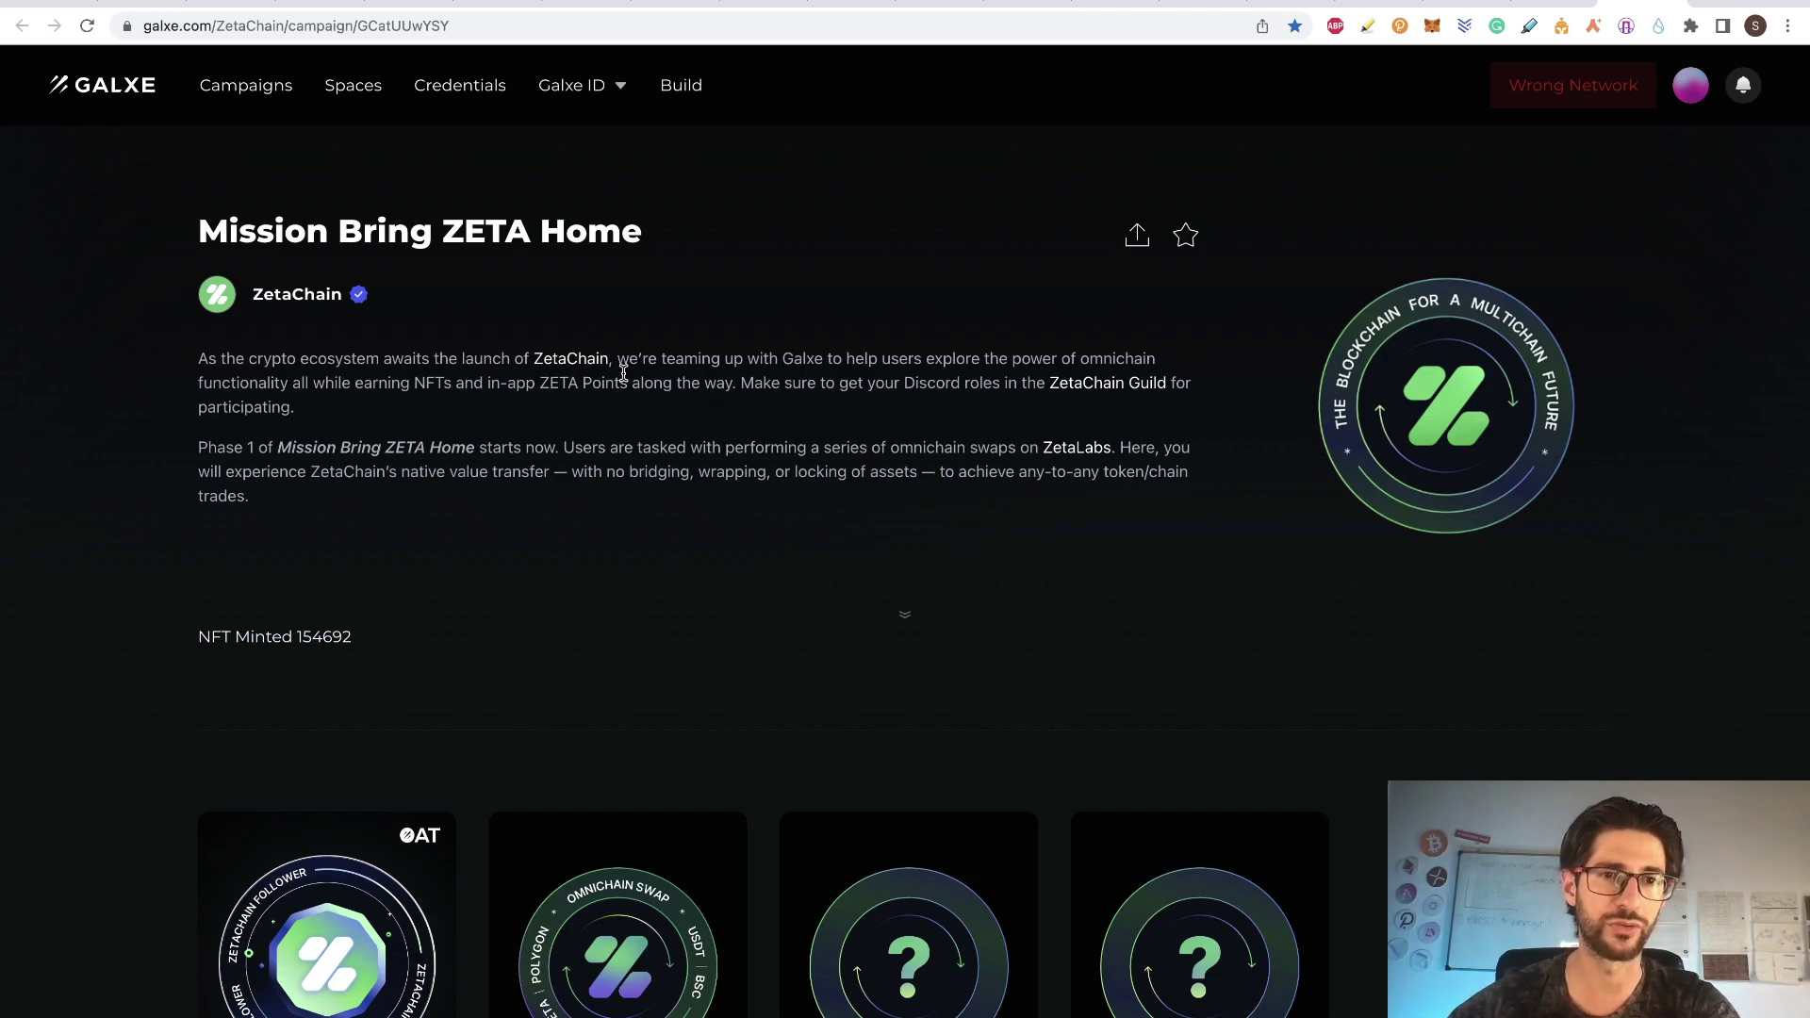
- Switch the wallet to Polygon and open the ZETA Supporter NFT campaign page
{"action": "scroll", "coordinate": [623, 368], "scroll_direction": "down", "scroll_amount": 5}
{"action": "scroll", "coordinate": [622, 380], "scroll_direction": "down", "scroll_amount": 1}
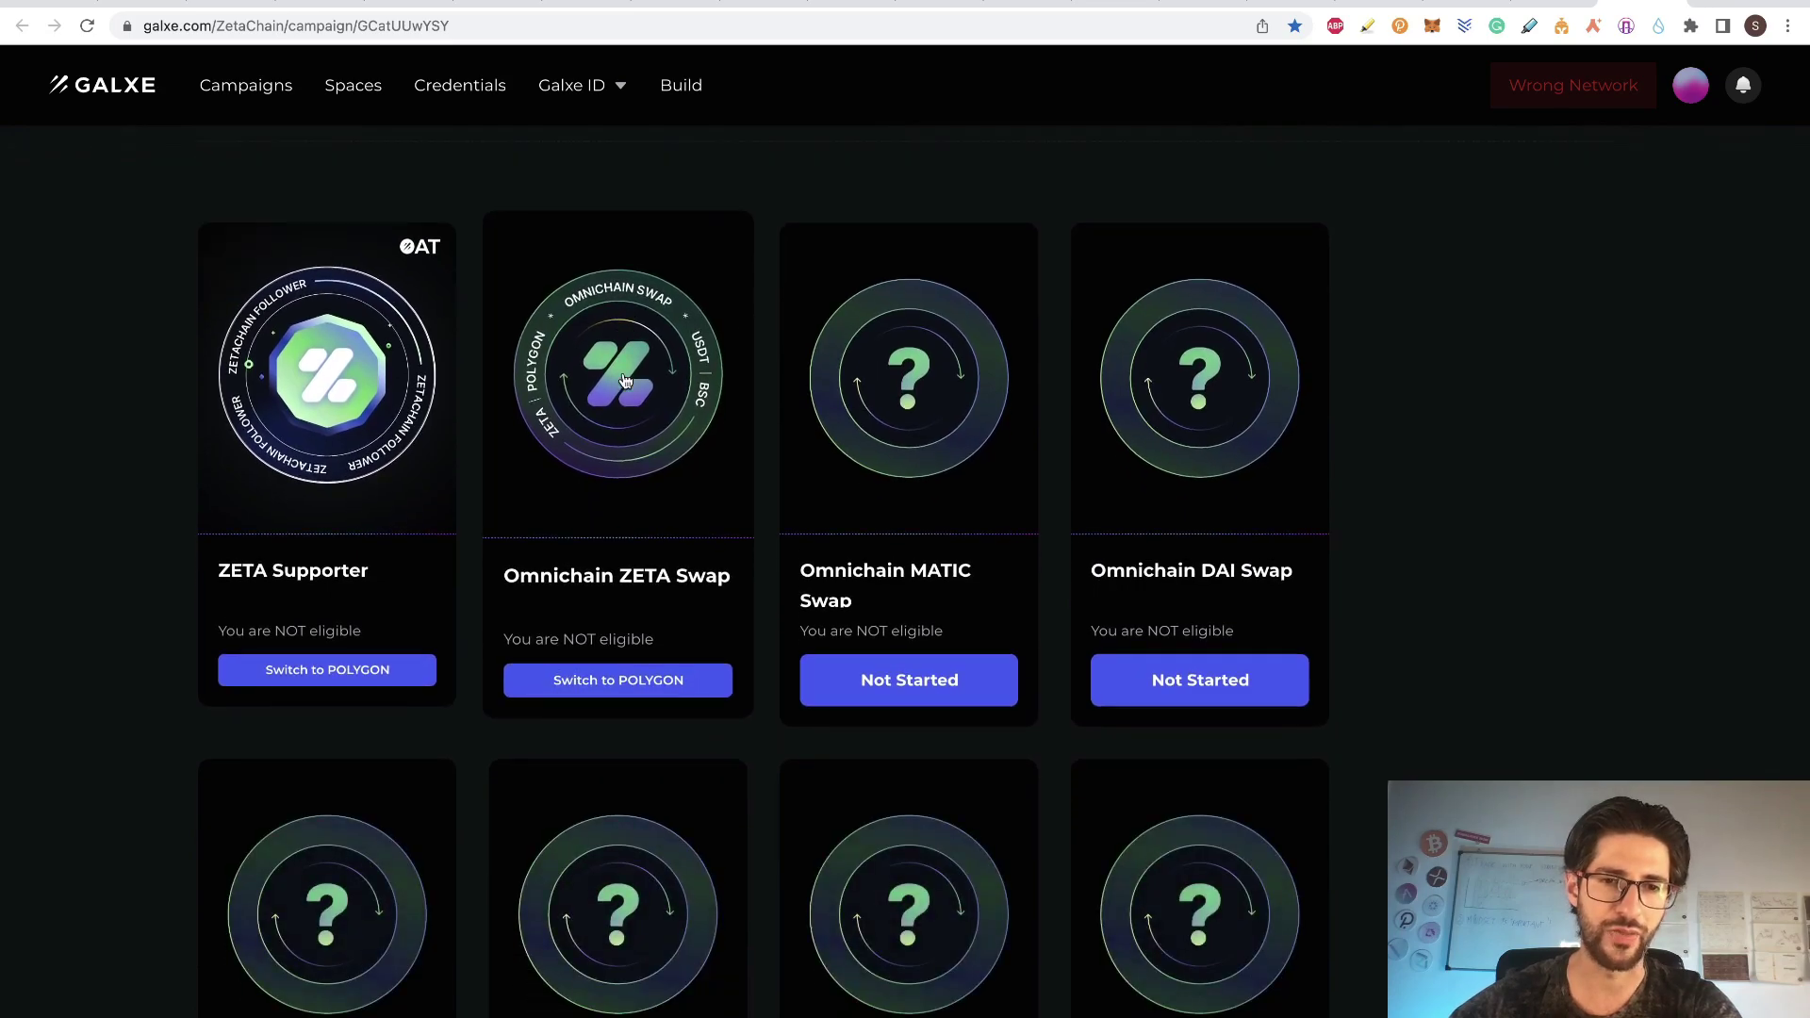
{"action": "mouse_move", "coordinate": [1686, 89]}
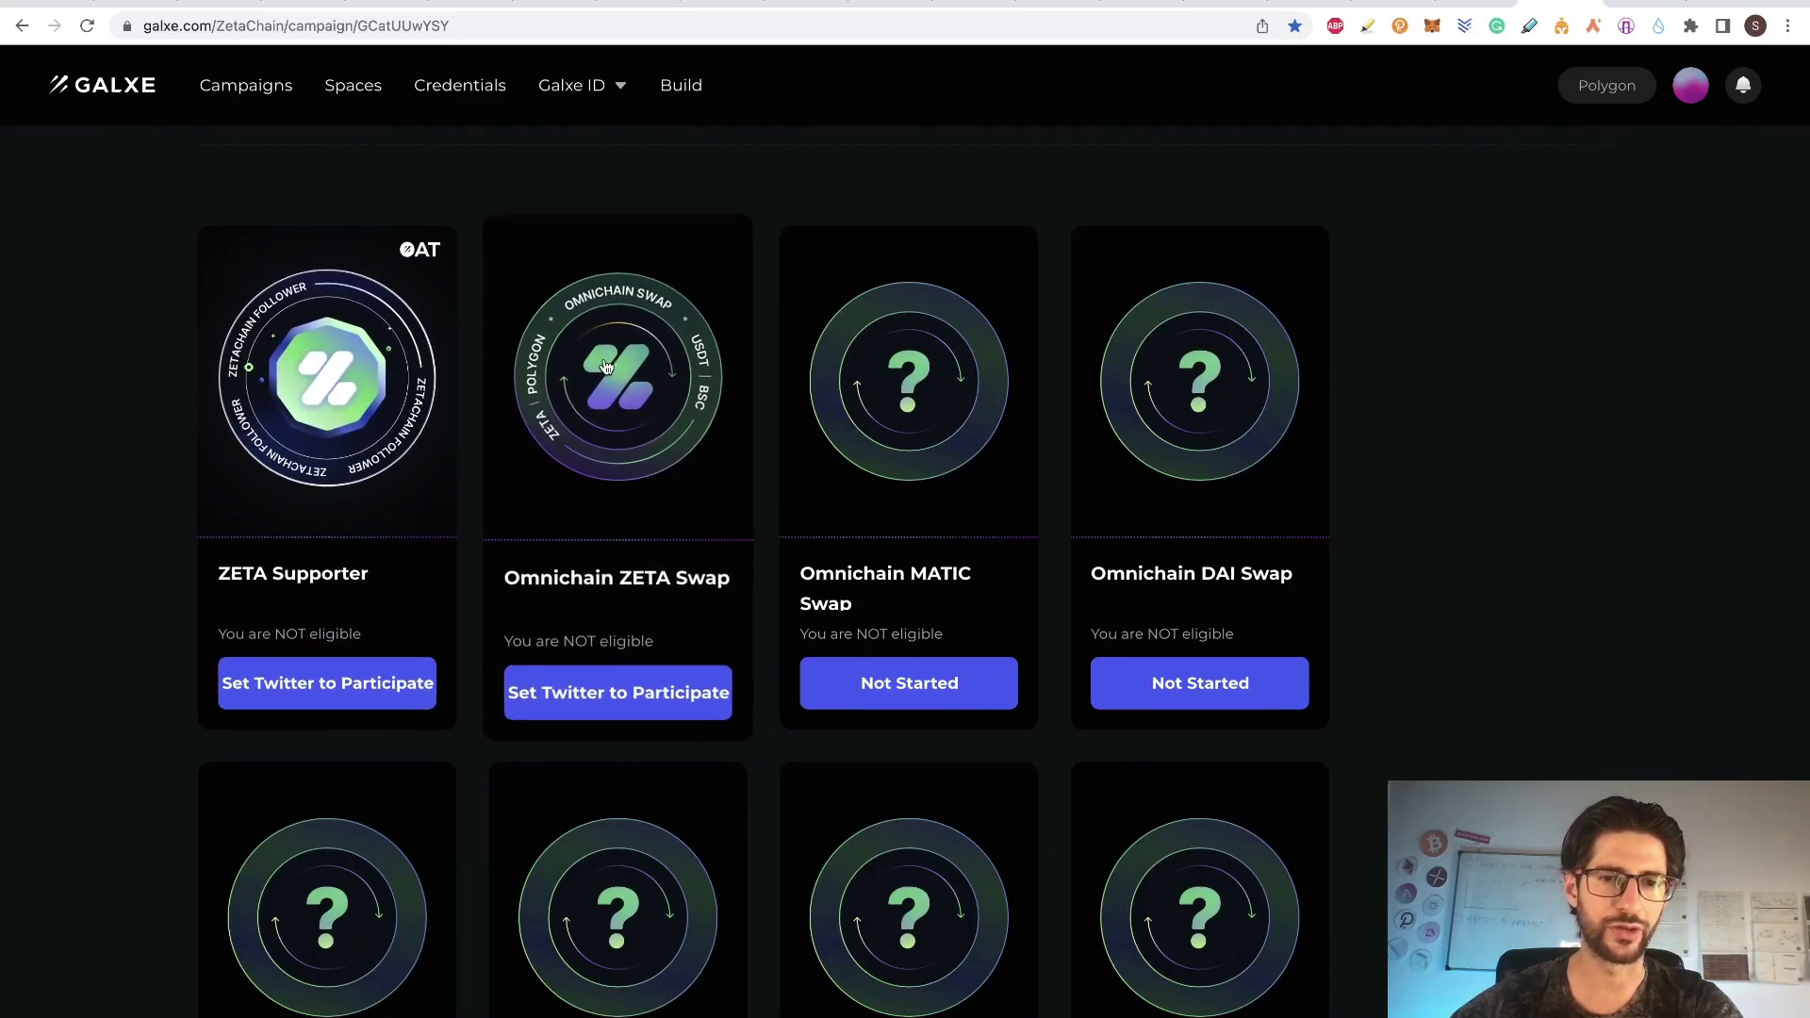
{"action": "left_click", "coordinate": [405, 329]}
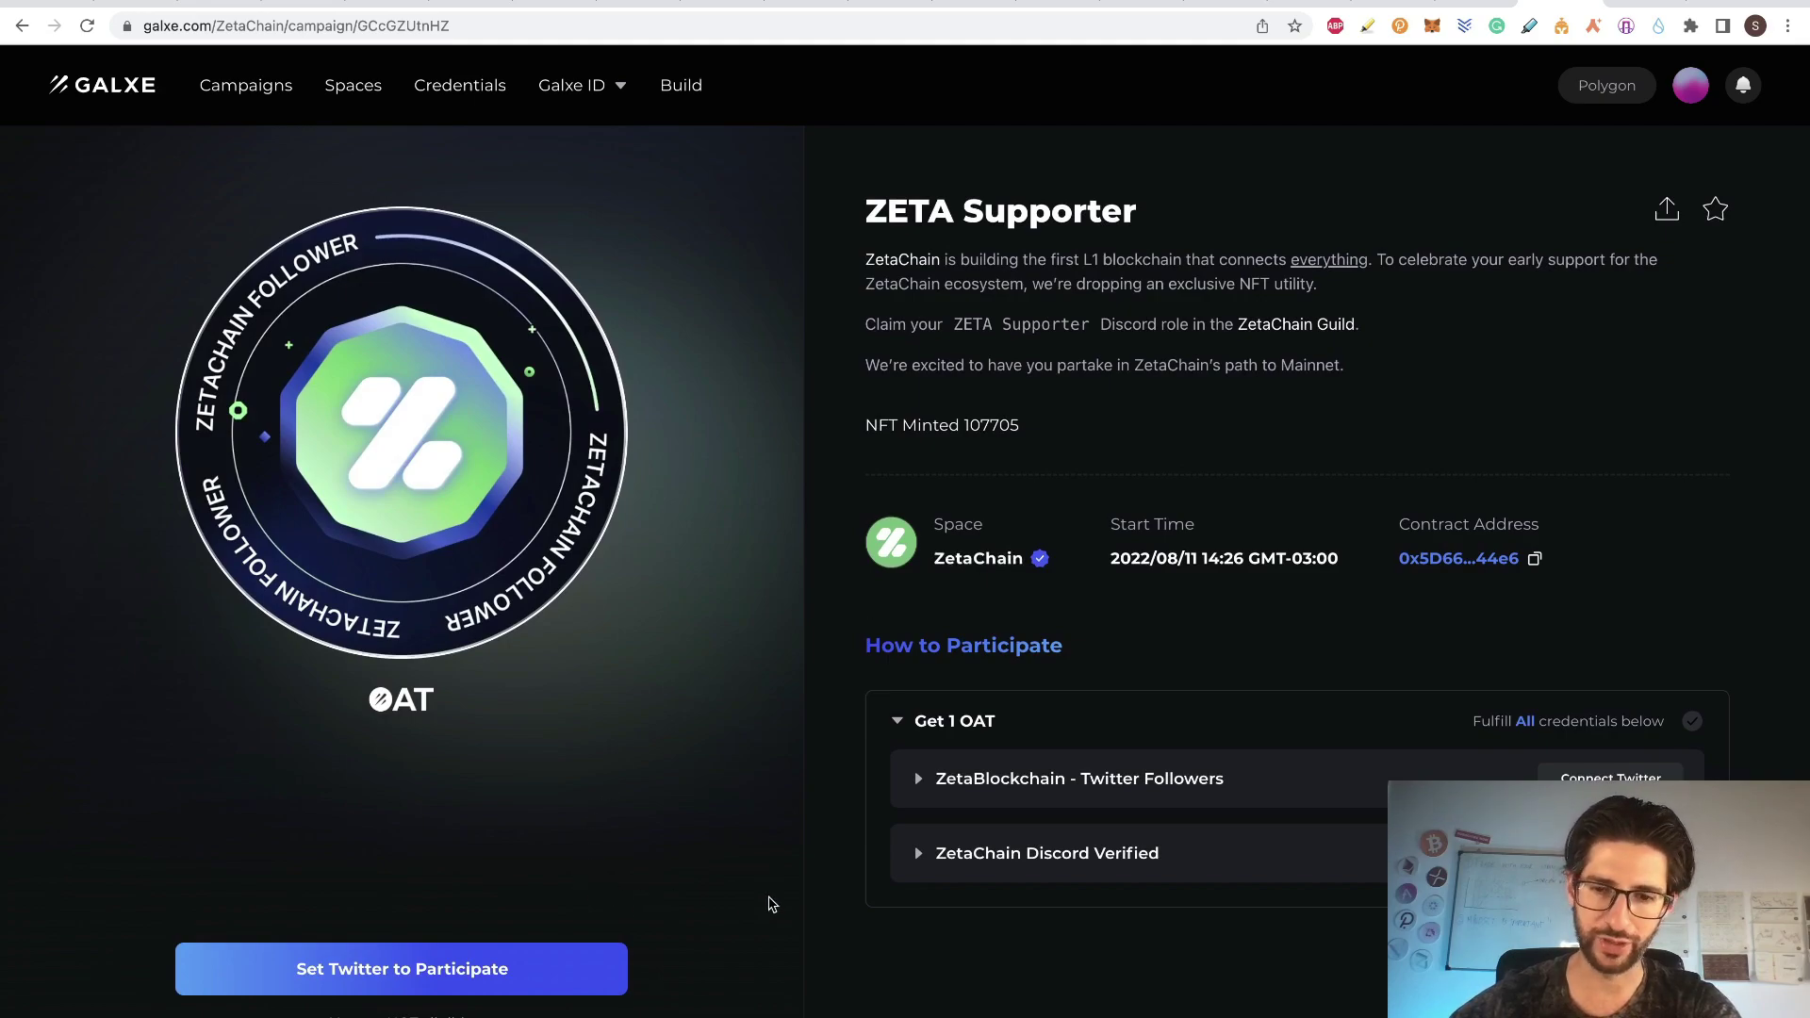
- Inspect the ZETA Supporter NFT's Twitter Followers and Discord Verified requirements
{"action": "left_click", "coordinate": [935, 789]}
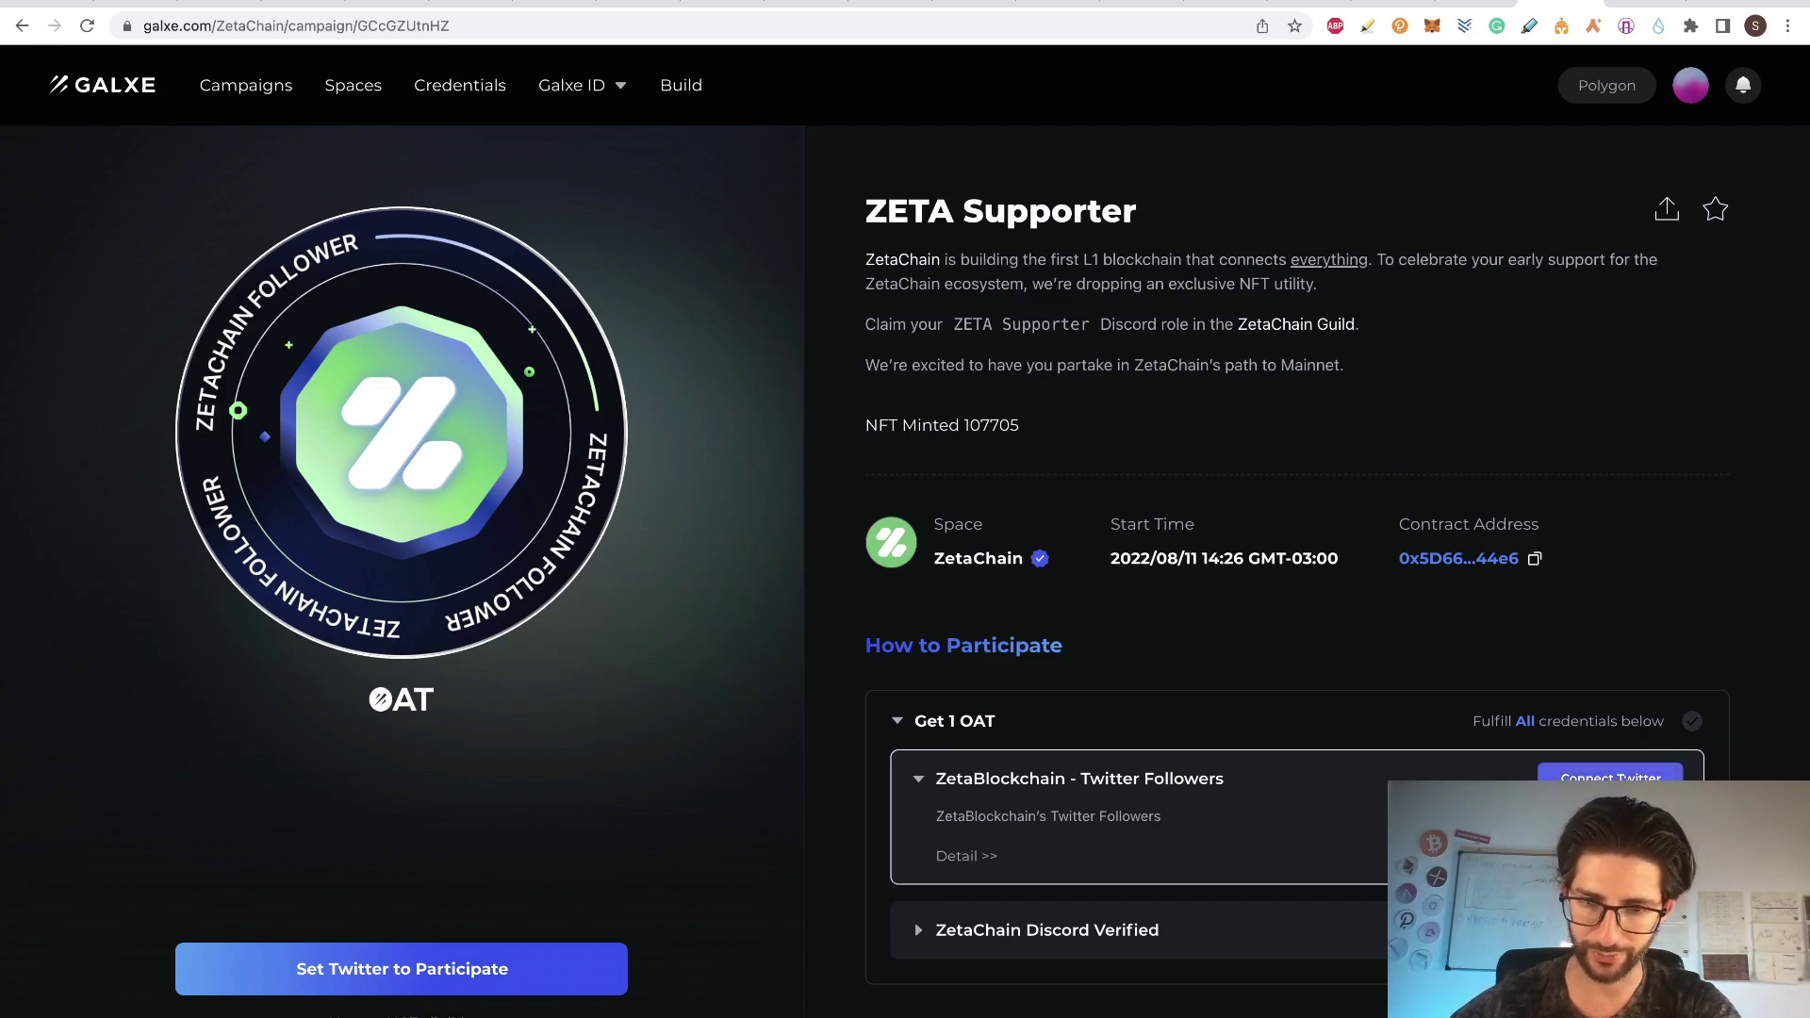
{"action": "left_click", "coordinate": [1137, 858]}
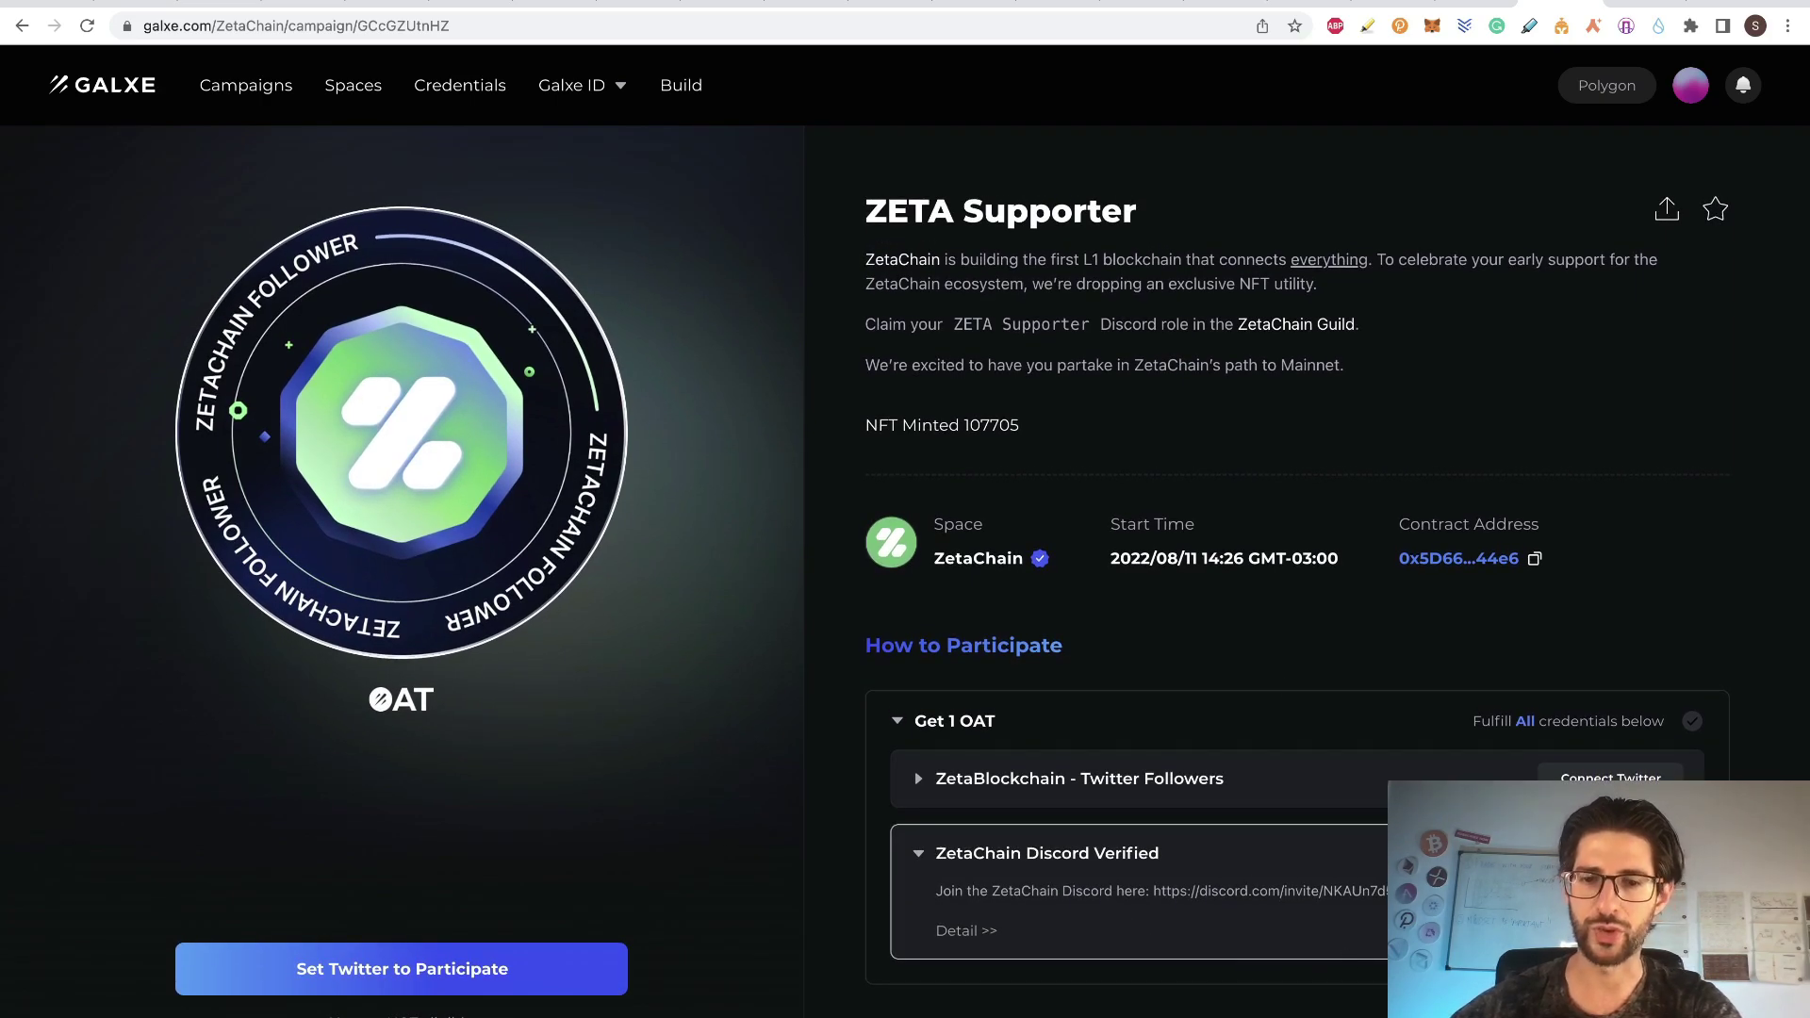
{"action": "left_click", "coordinate": [918, 856]}
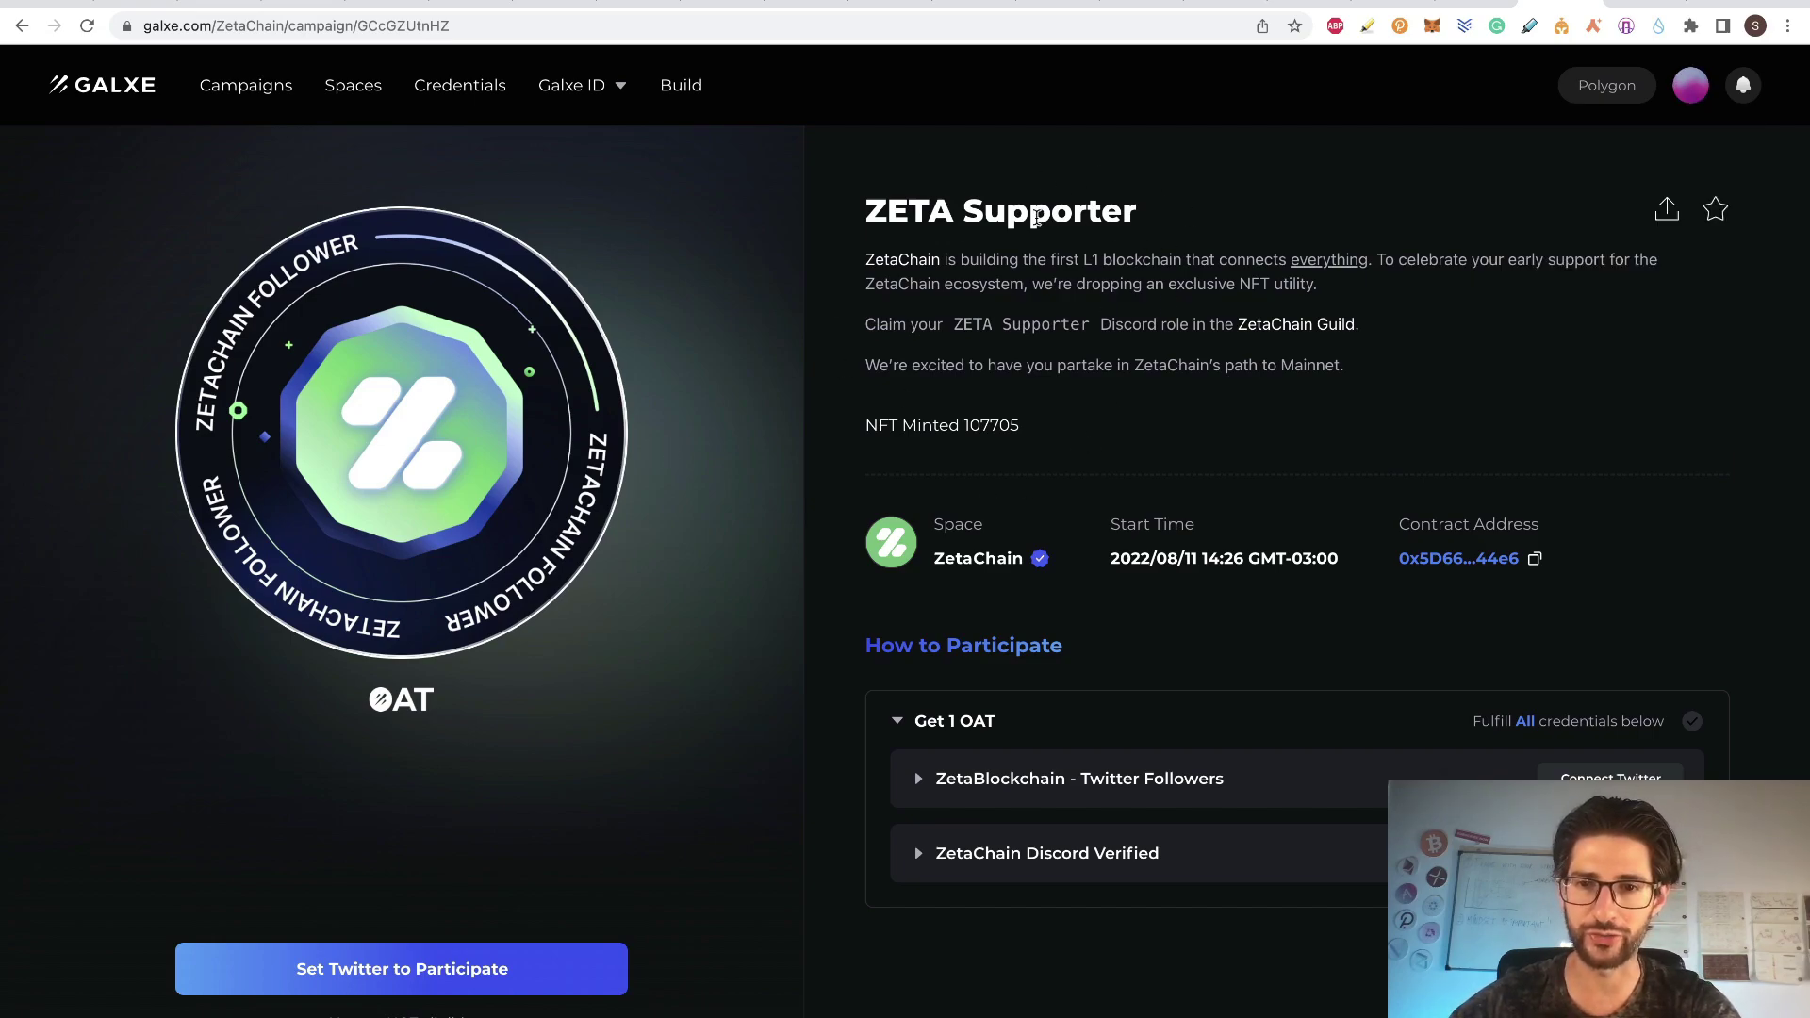
{"action": "left_click_drag", "start_coordinate": [871, 320], "coordinate": [1391, 345]}
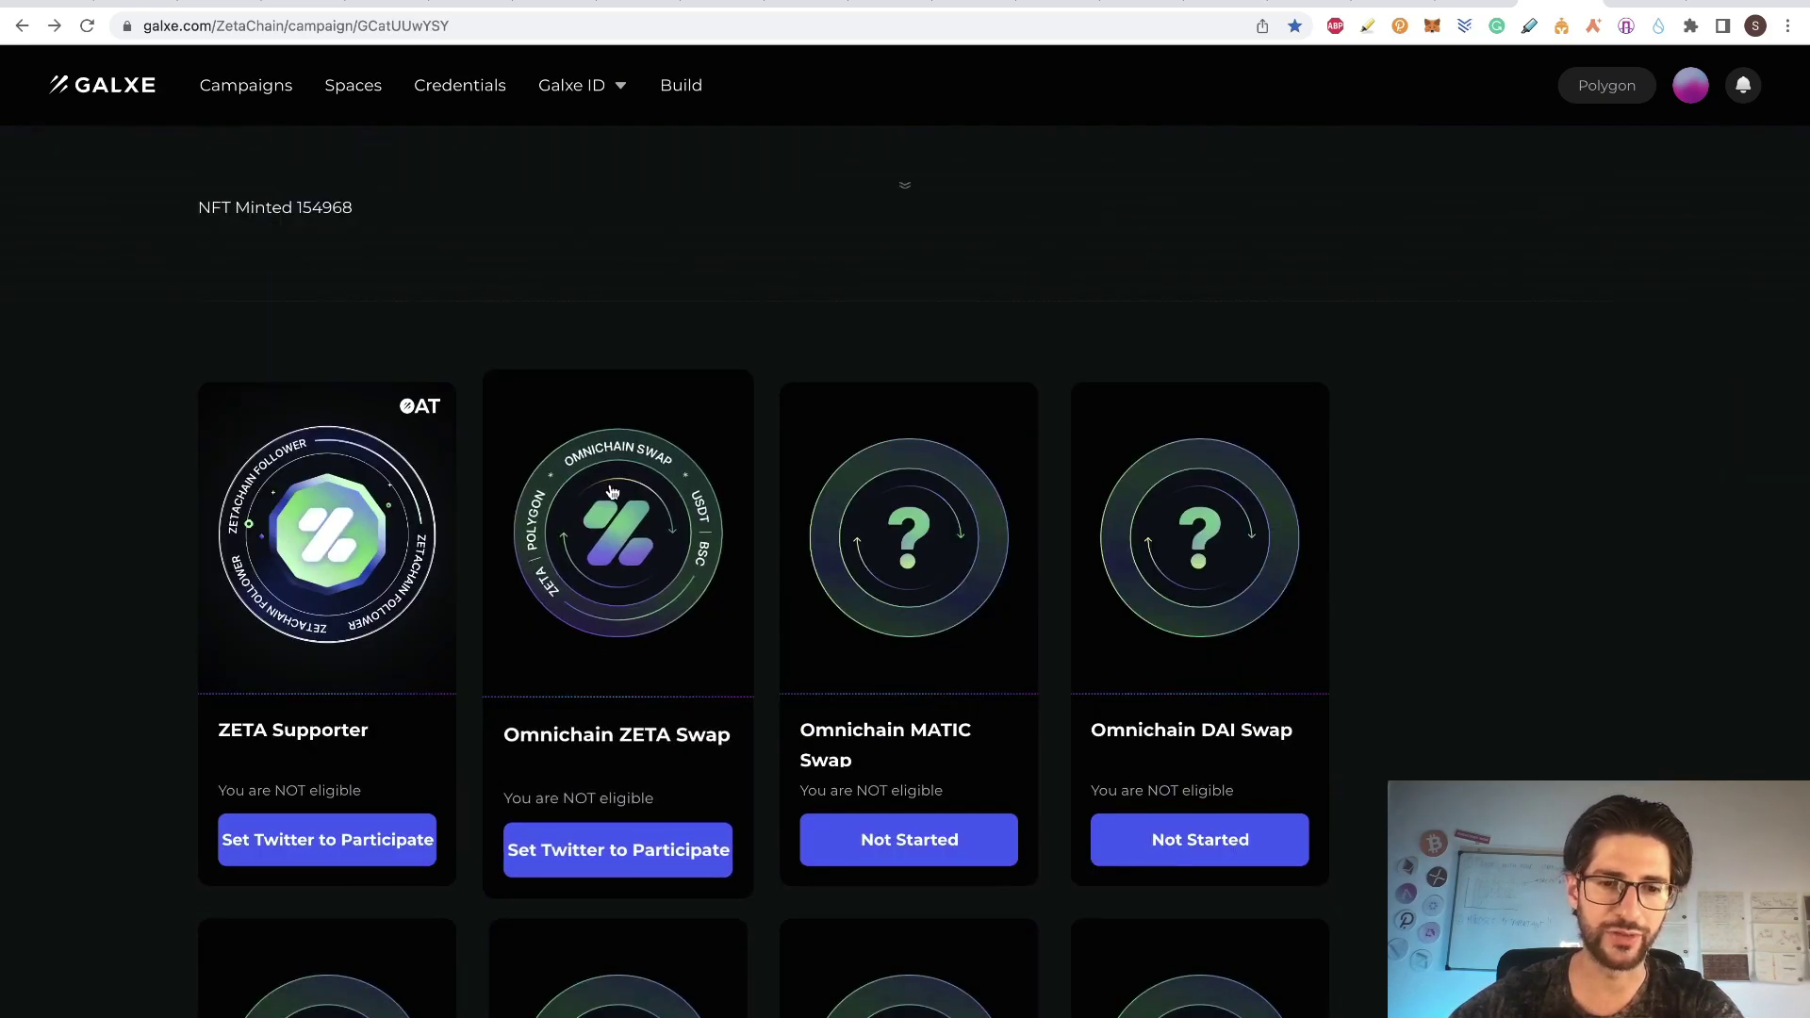
- Open the Omnichain ZETA Swap NFT page and review its Omnichain Swap User requirement
{"action": "left_click", "coordinate": [634, 526]}
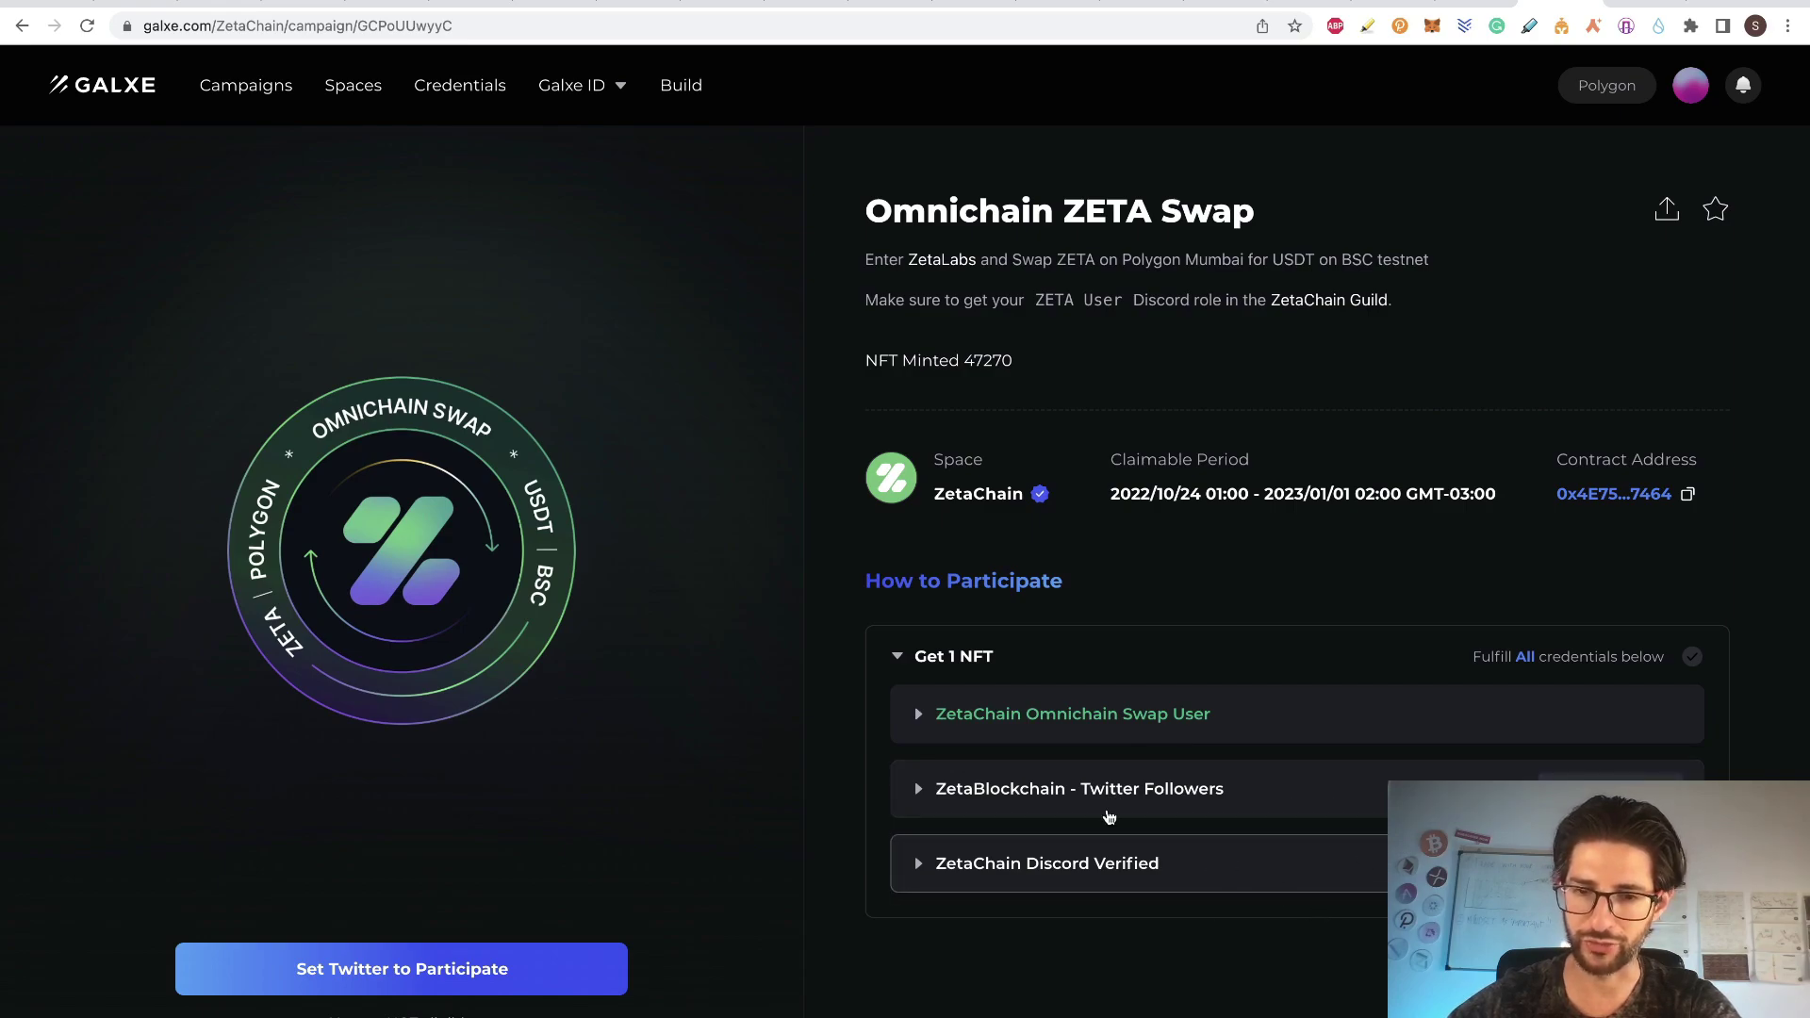
{"action": "left_click", "coordinate": [1093, 713]}
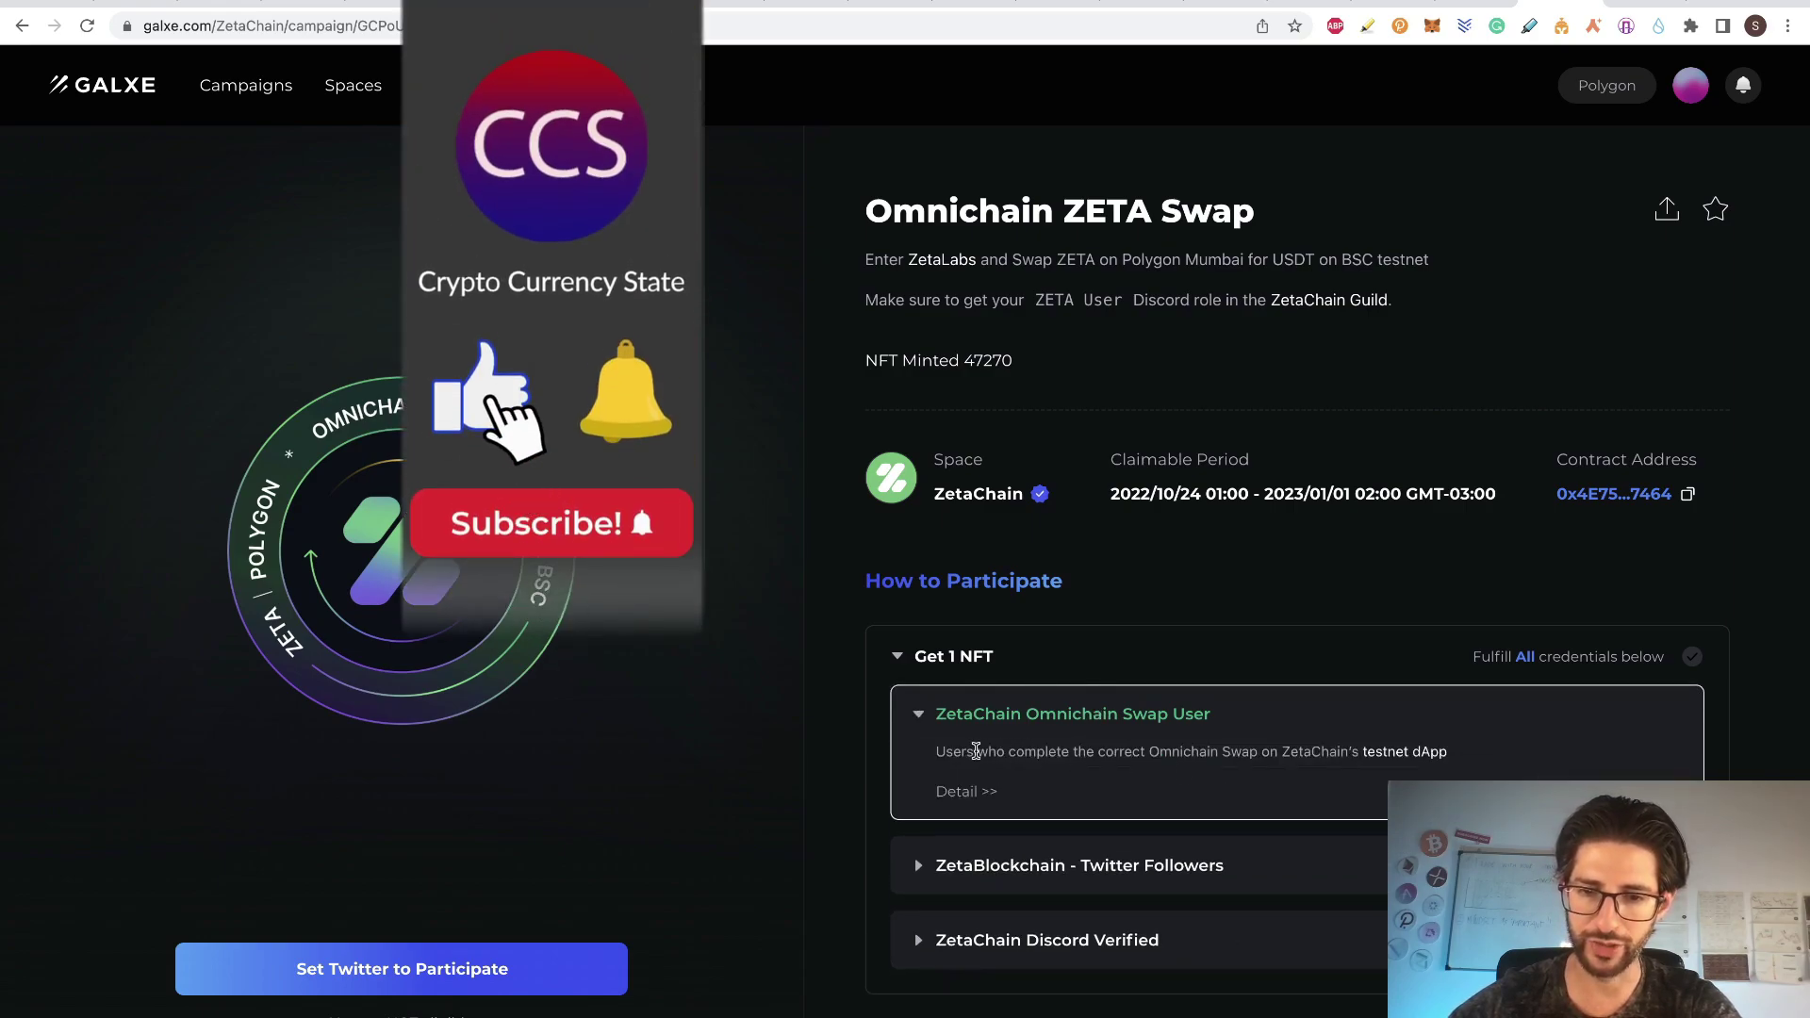
{"action": "left_click_drag", "start_coordinate": [968, 751], "coordinate": [1435, 768]}
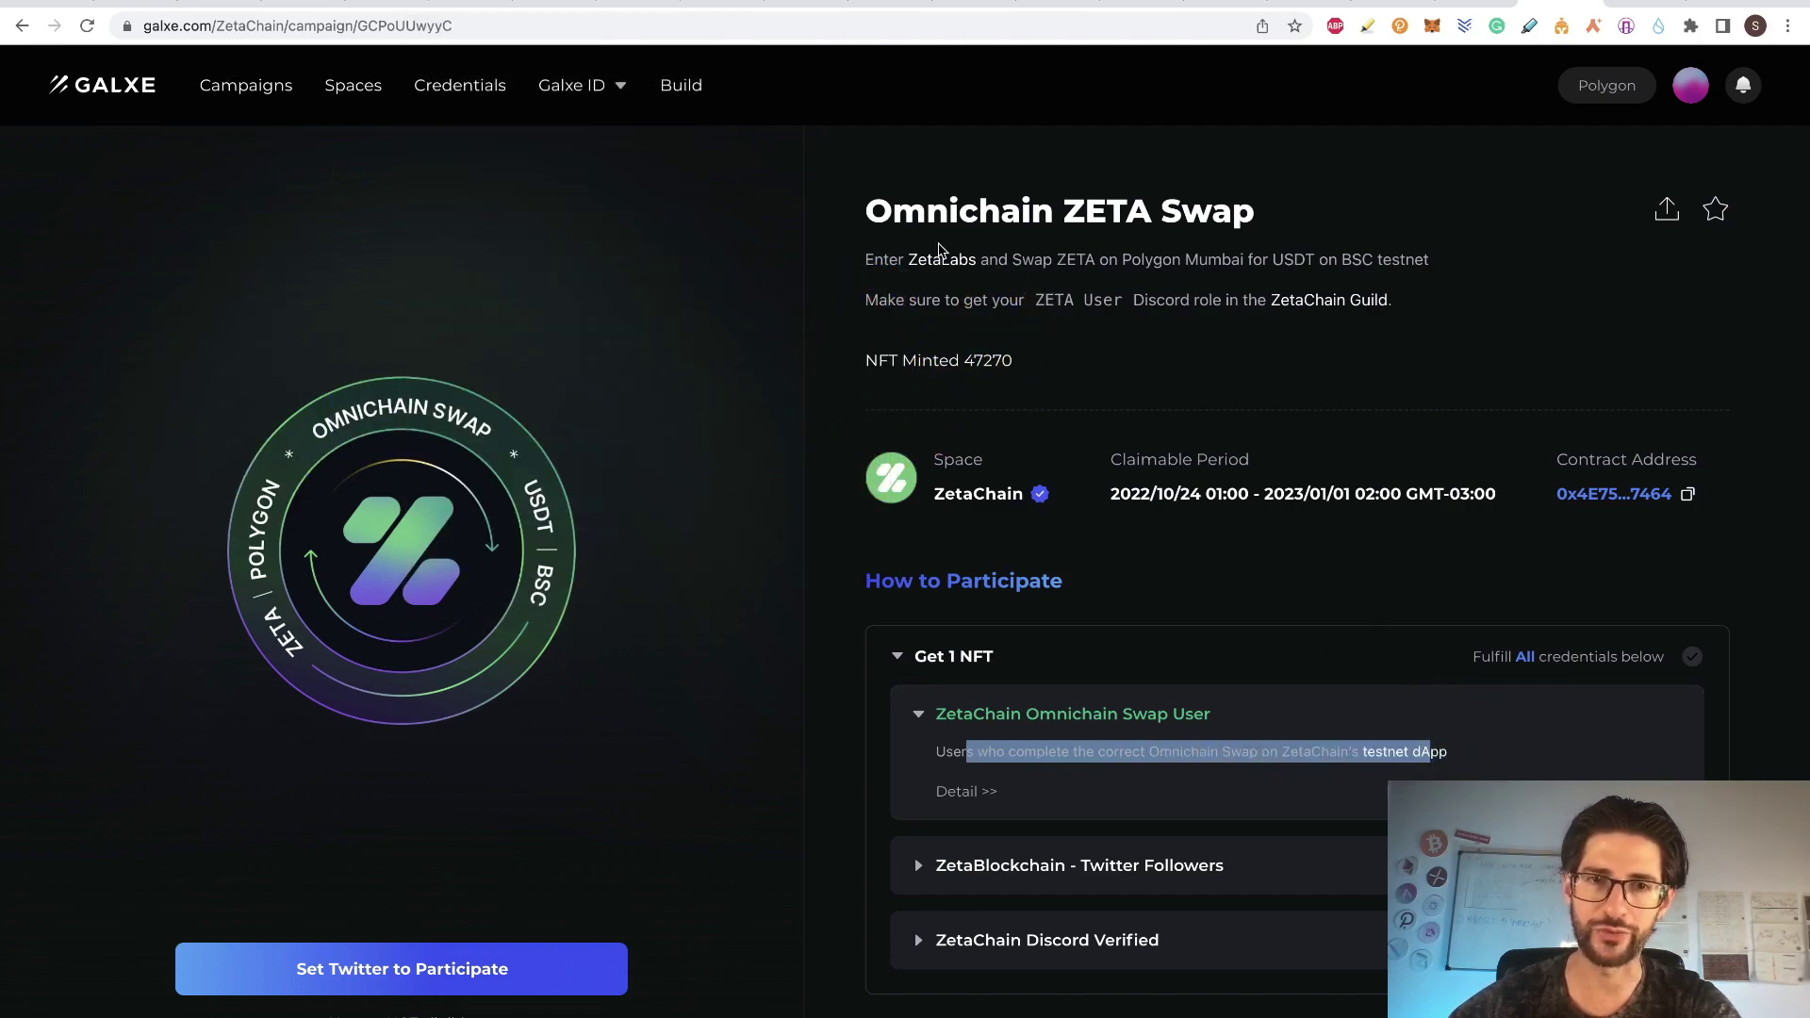
- Highlight the claimable period ending 2023/01/01, then return to the campaign cards
{"action": "left_click", "coordinate": [723, 3]}
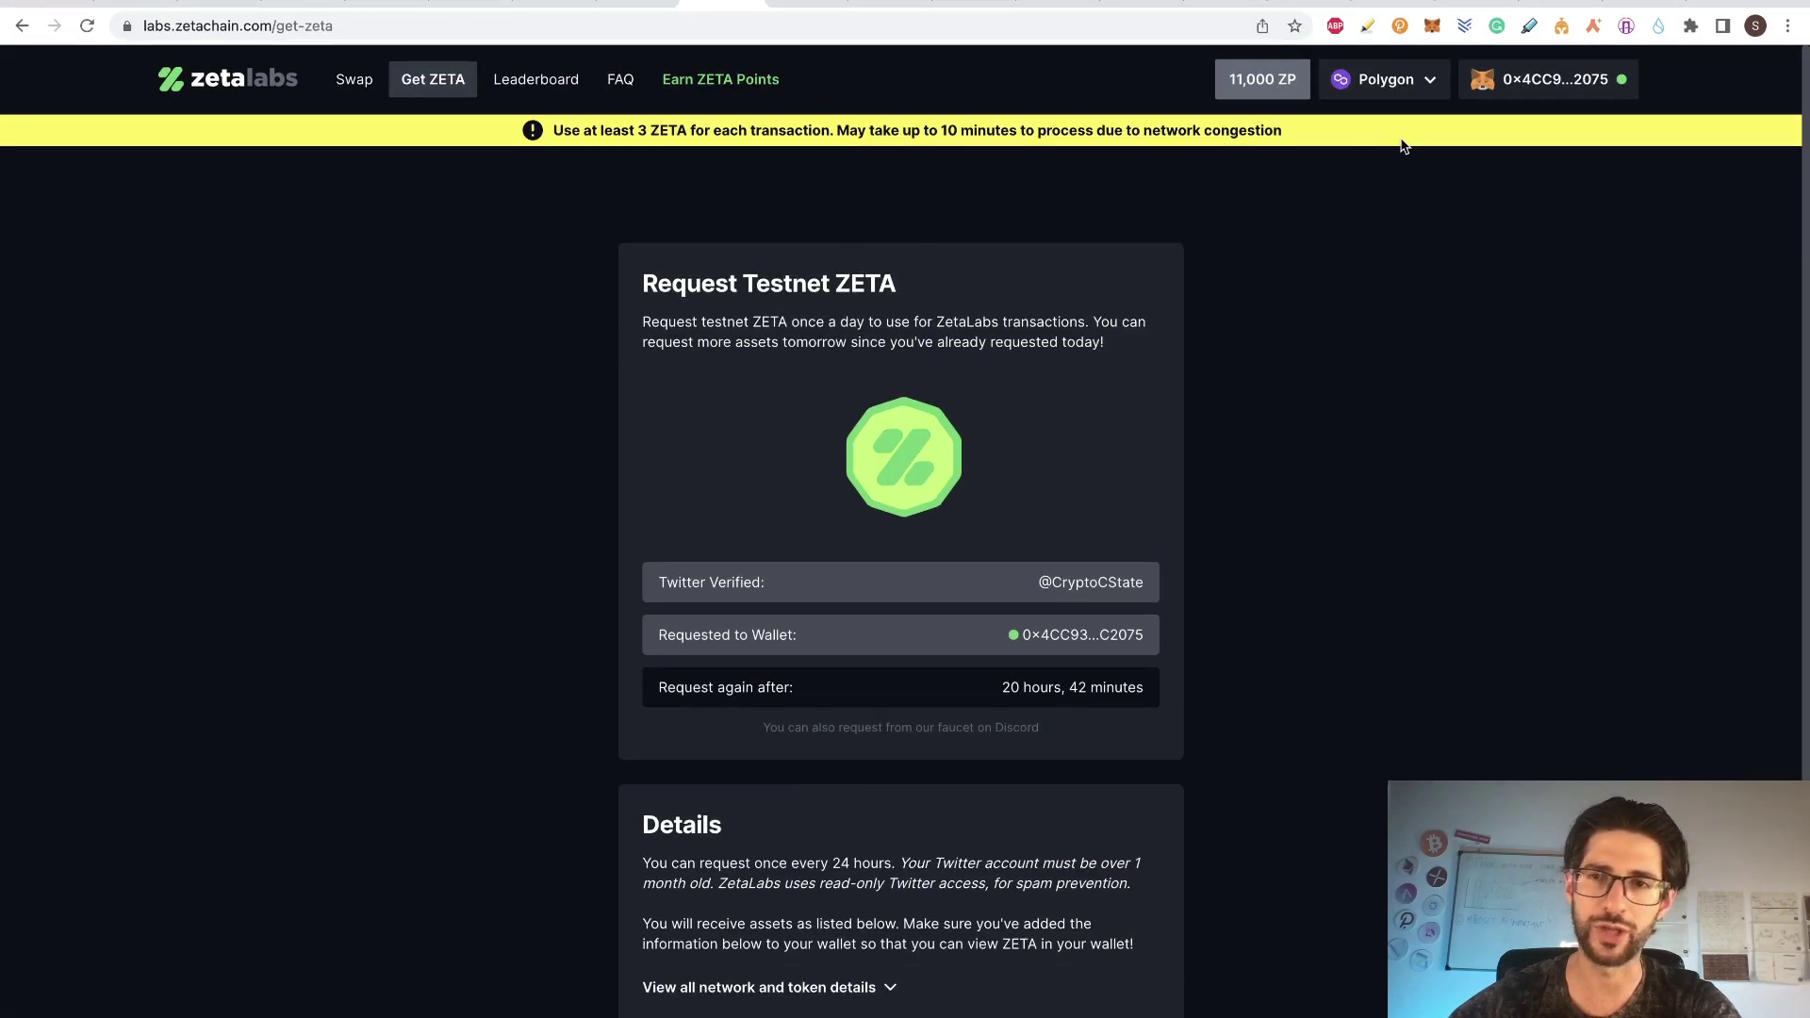
{"action": "left_click", "coordinate": [1560, 4]}
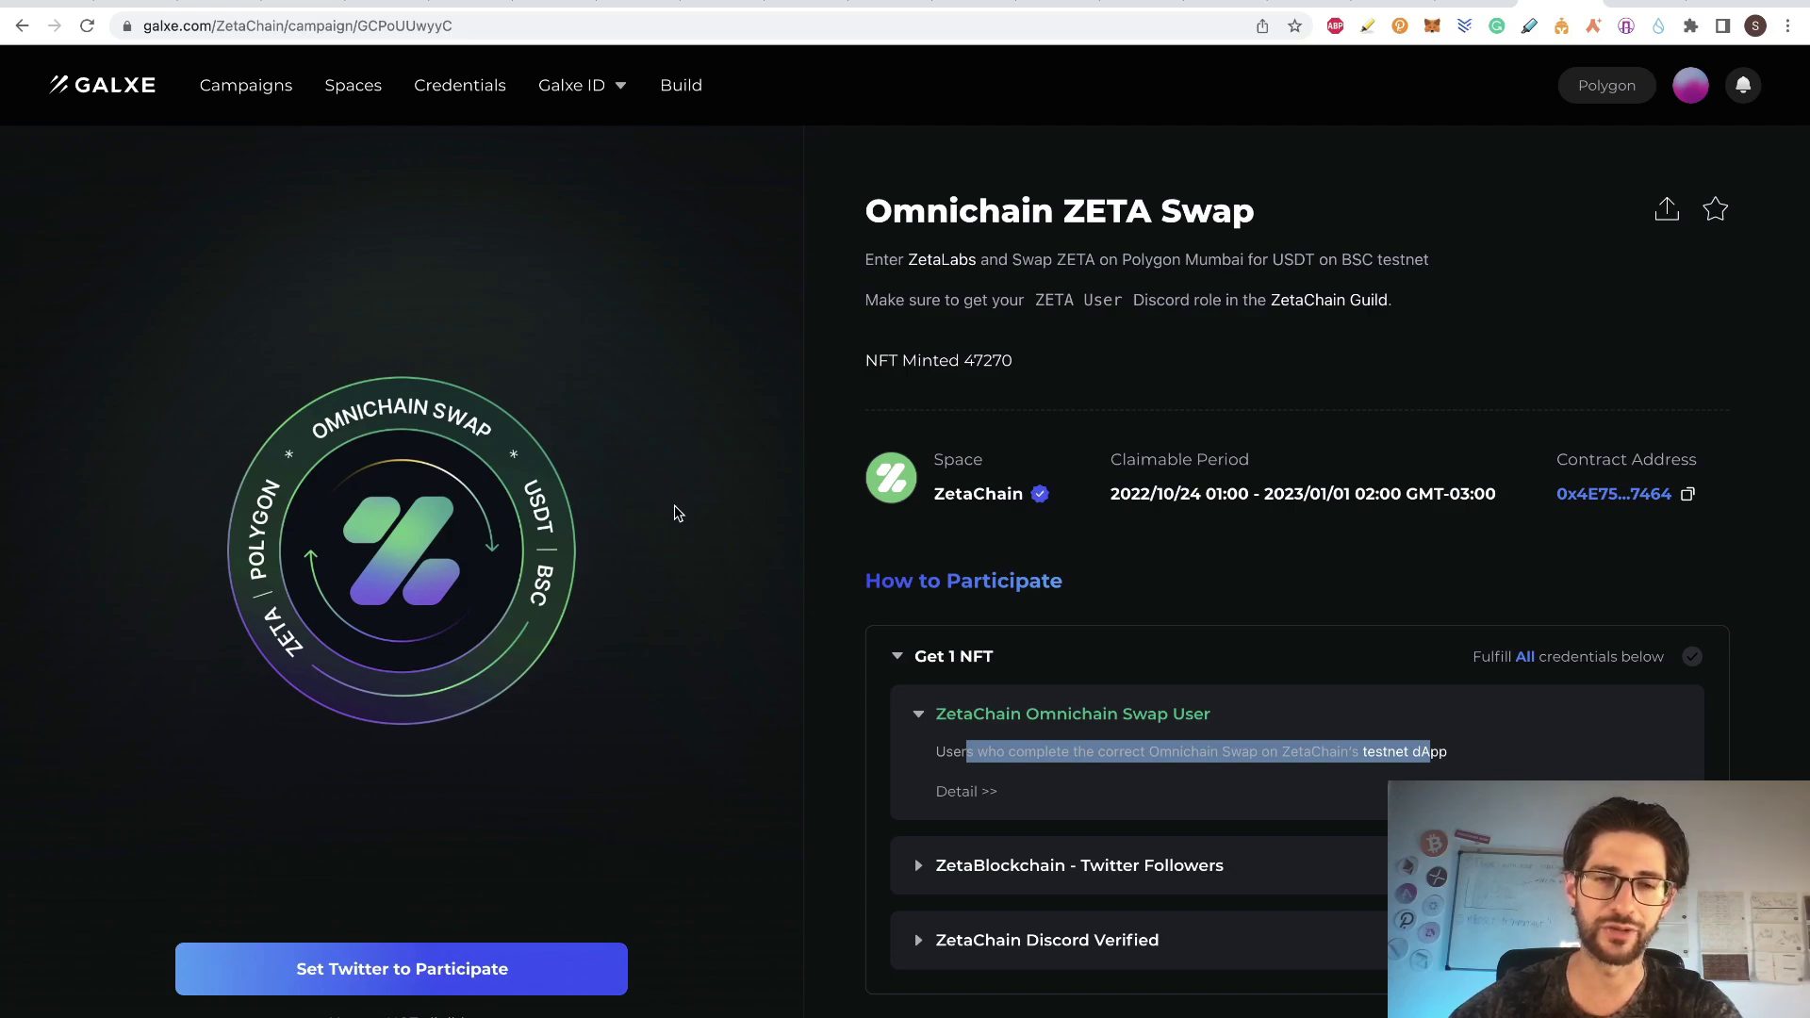
{"action": "left_click", "coordinate": [674, 513]}
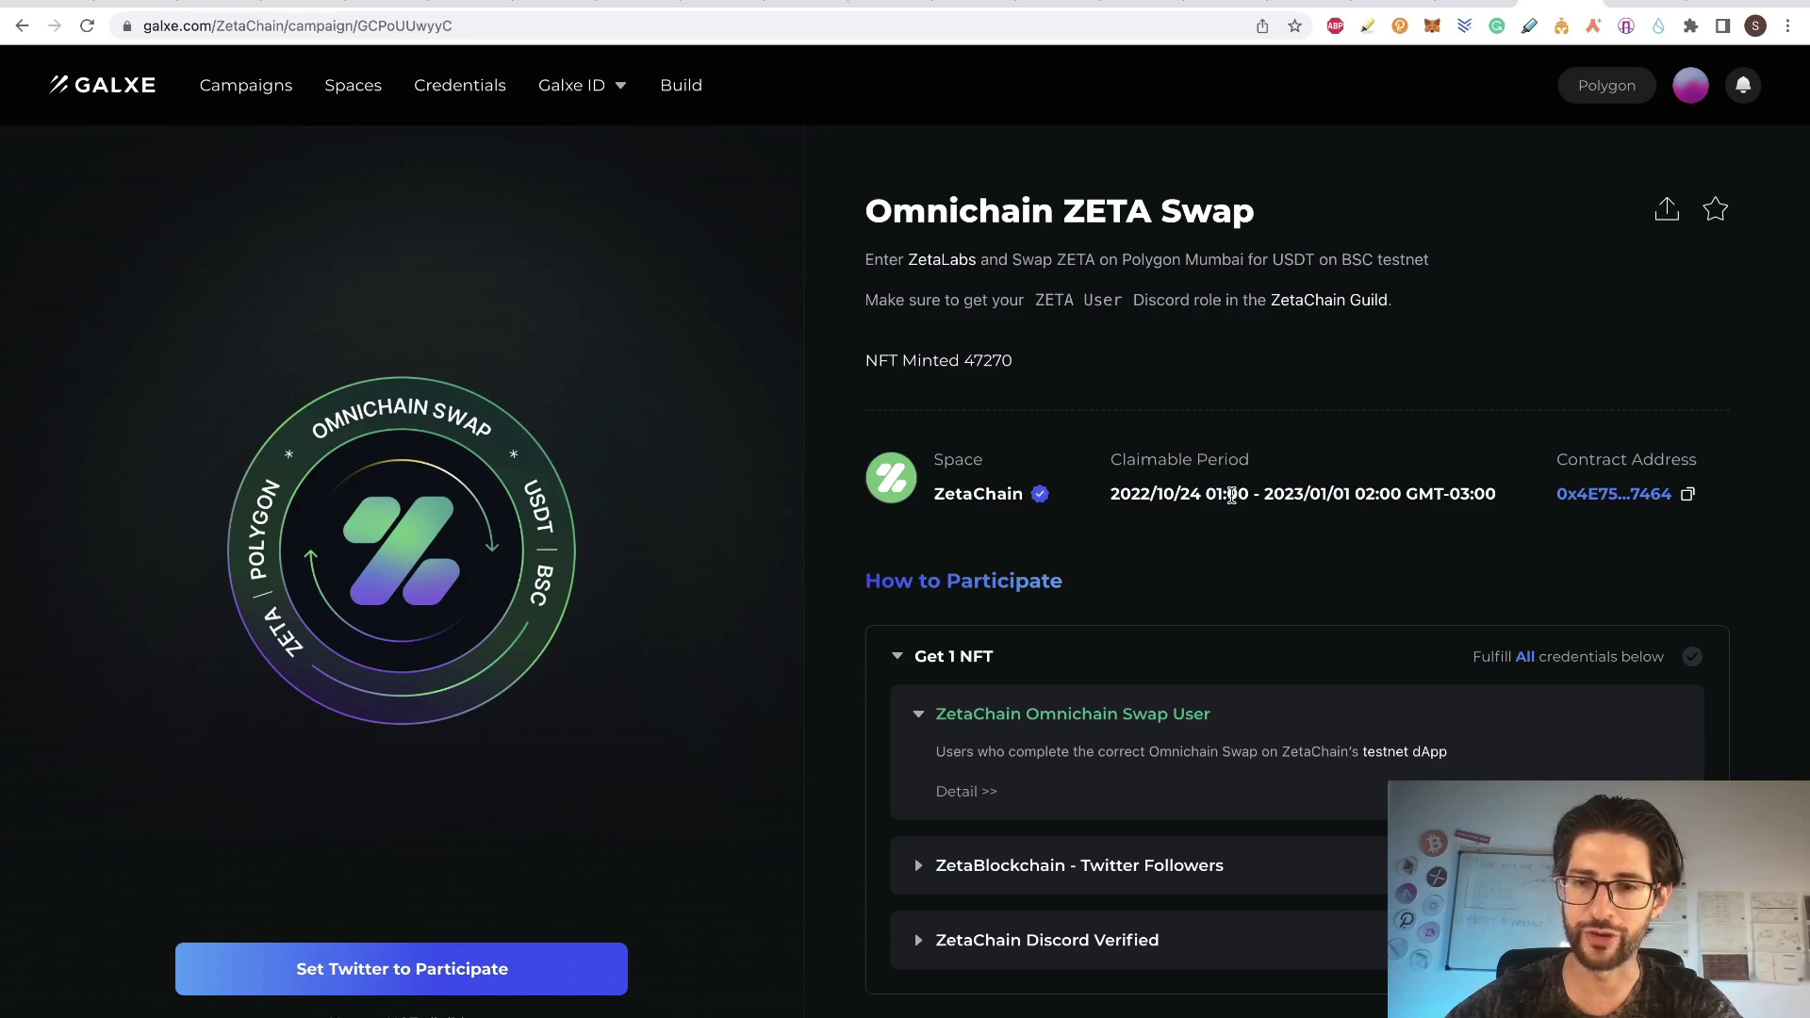
{"action": "left_click_drag", "start_coordinate": [1199, 497], "coordinate": [1160, 489]}
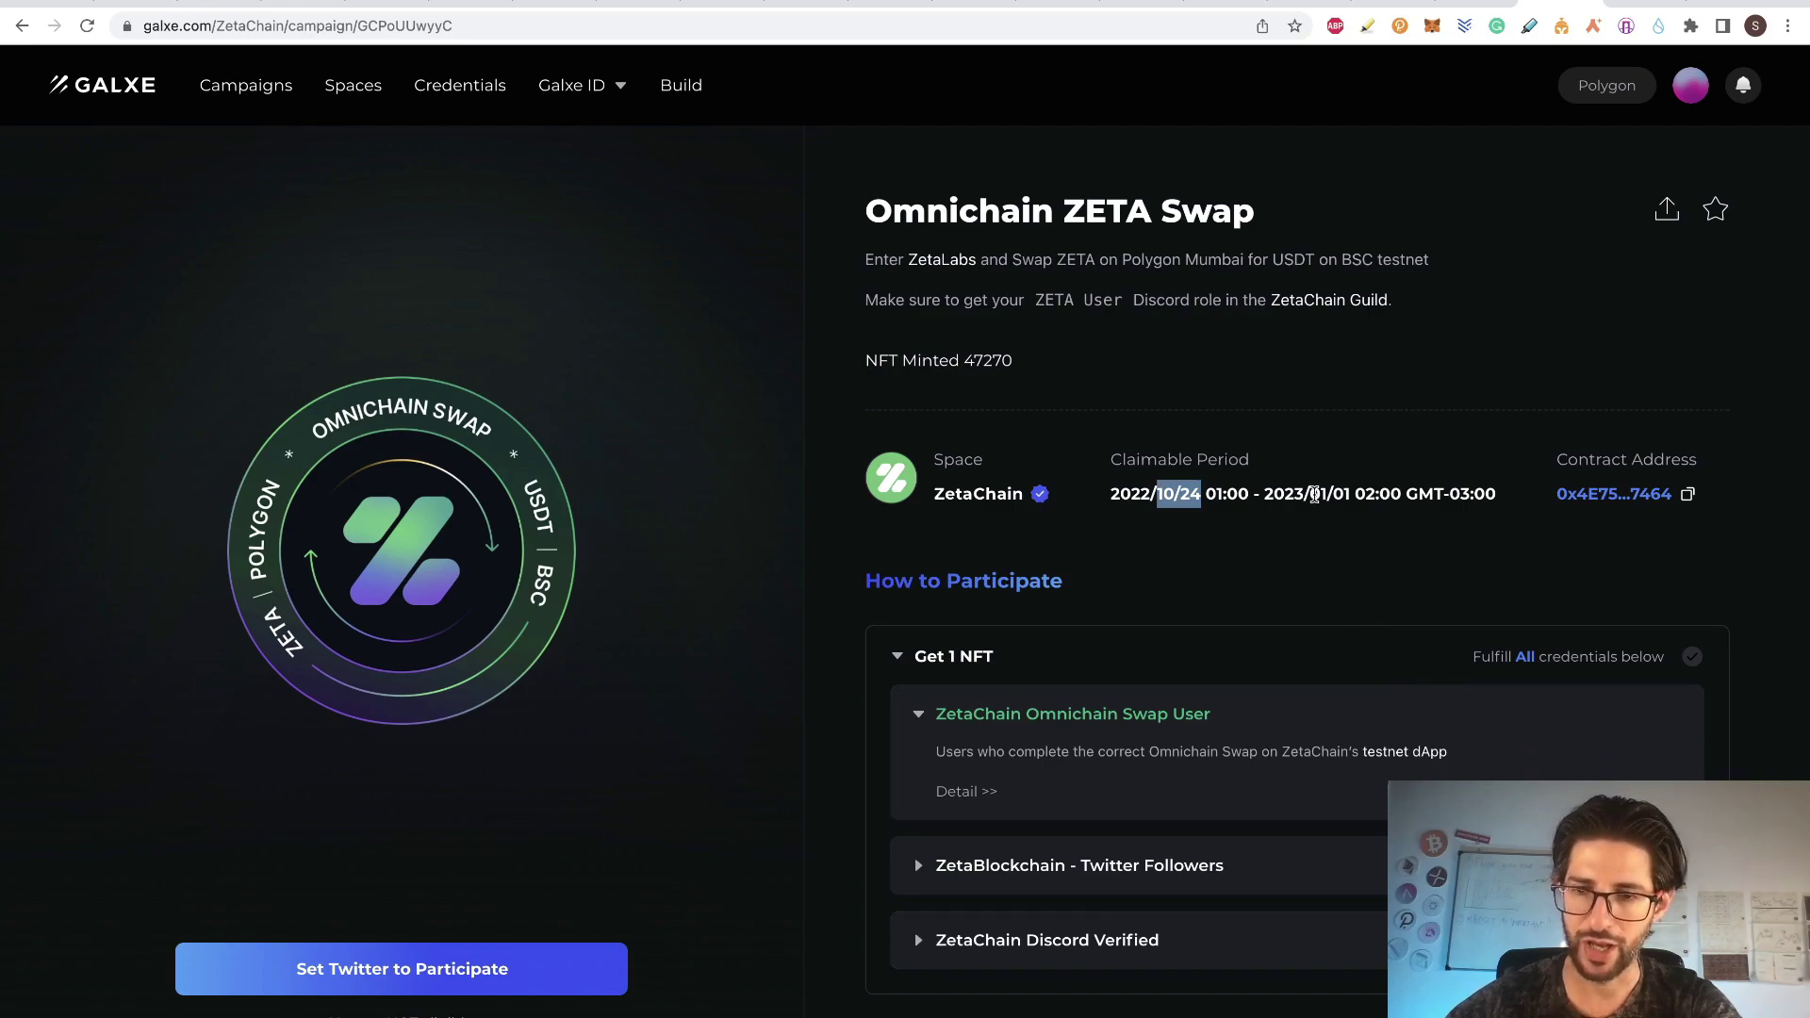
{"action": "left_click_drag", "start_coordinate": [1272, 497], "coordinate": [1343, 500]}
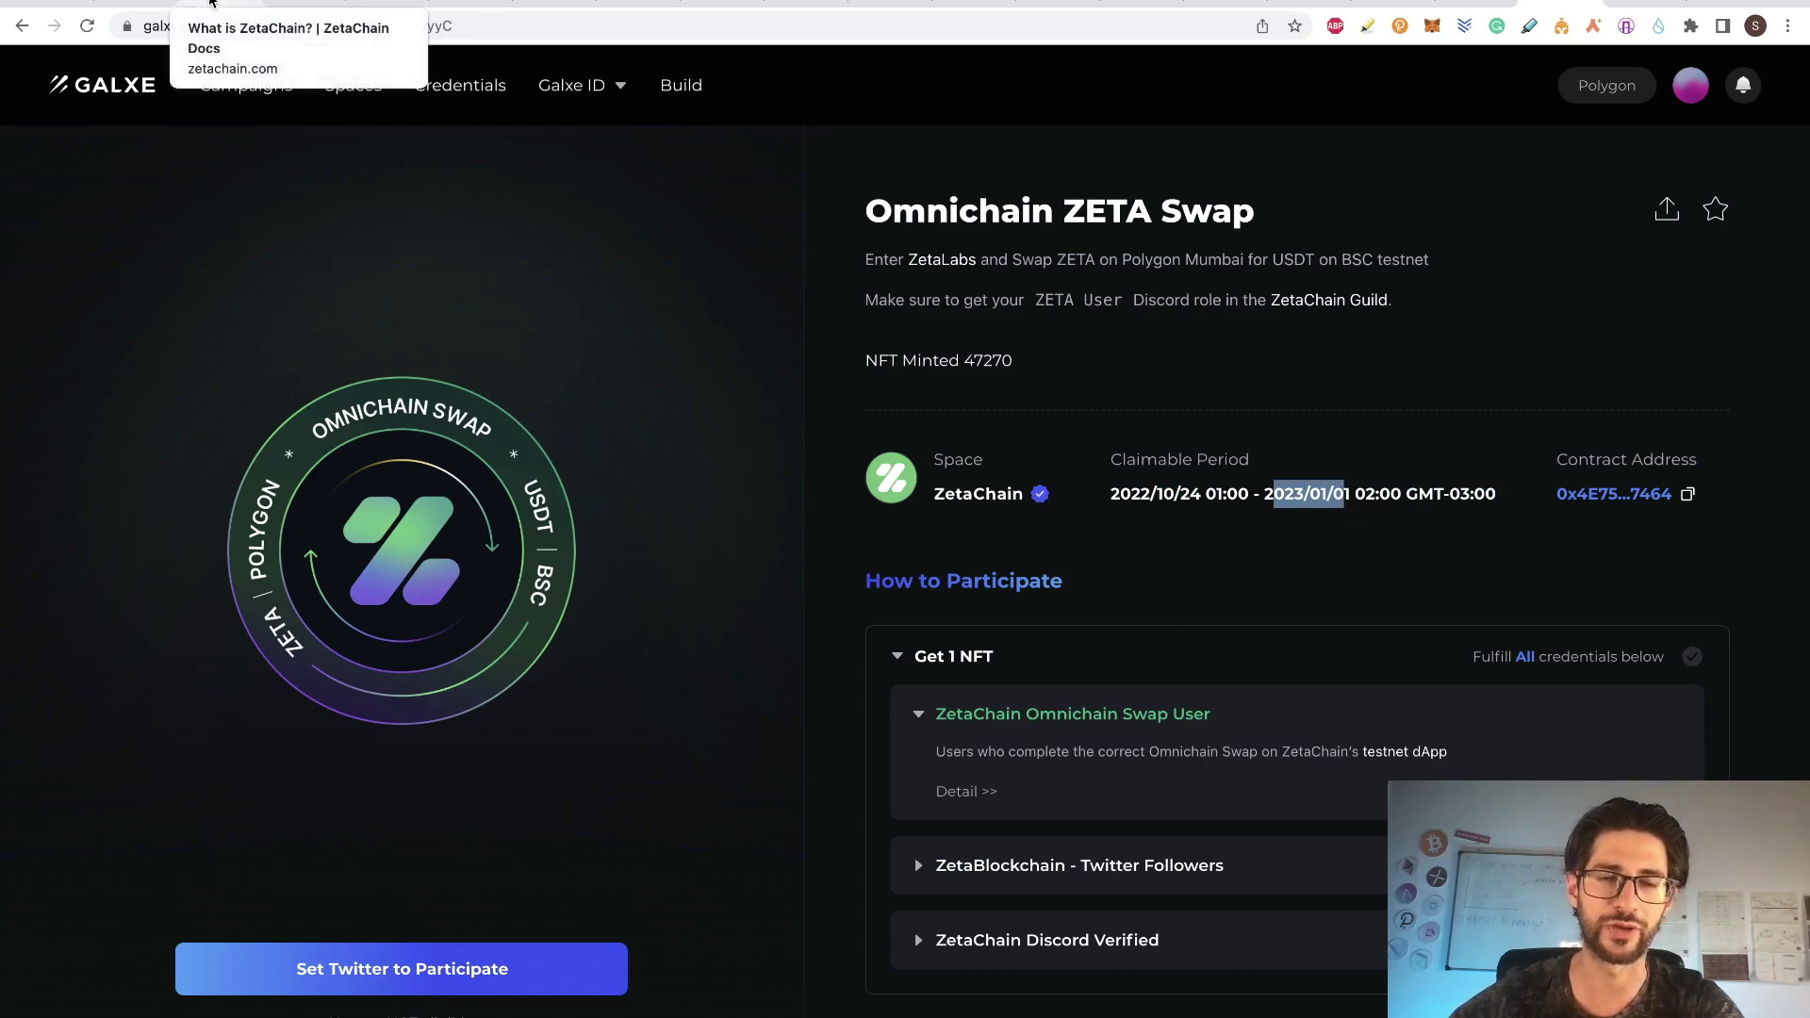
{"action": "left_click", "coordinate": [721, 3]}
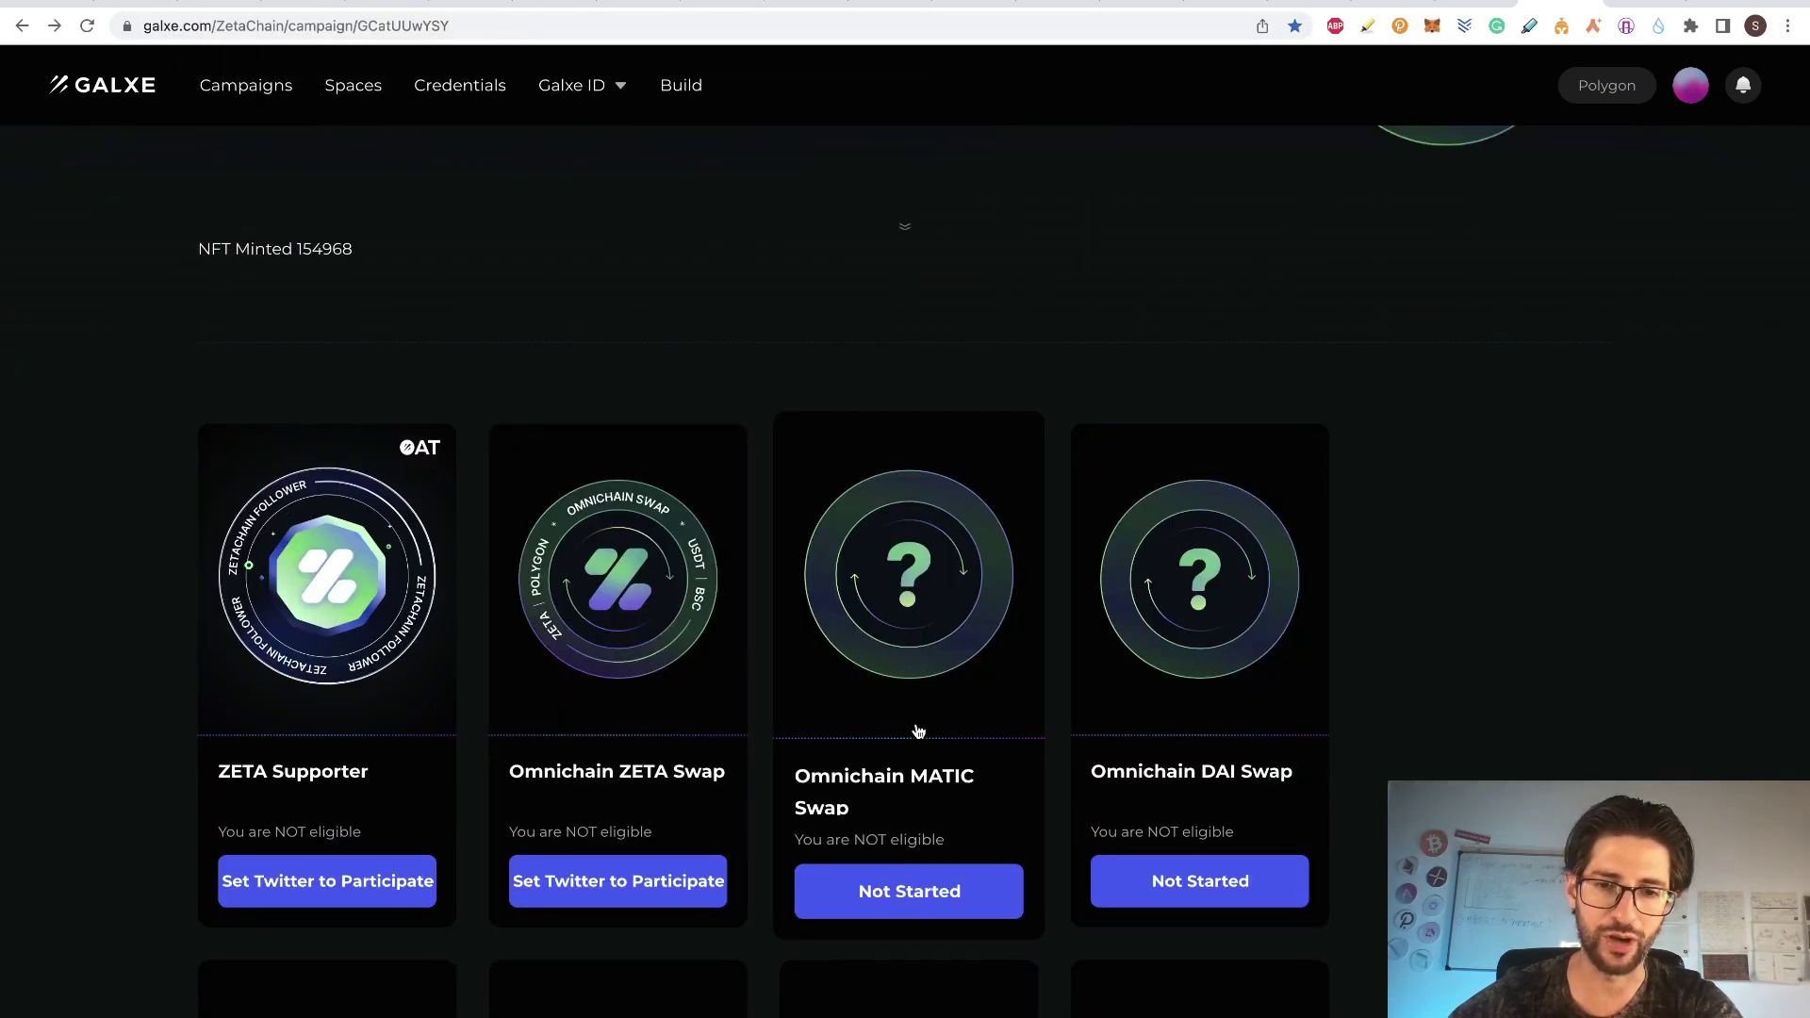
- Review the Omnichain MATIC Swap NFT's claimable start date and swap requirement
{"action": "left_click", "coordinate": [962, 719]}
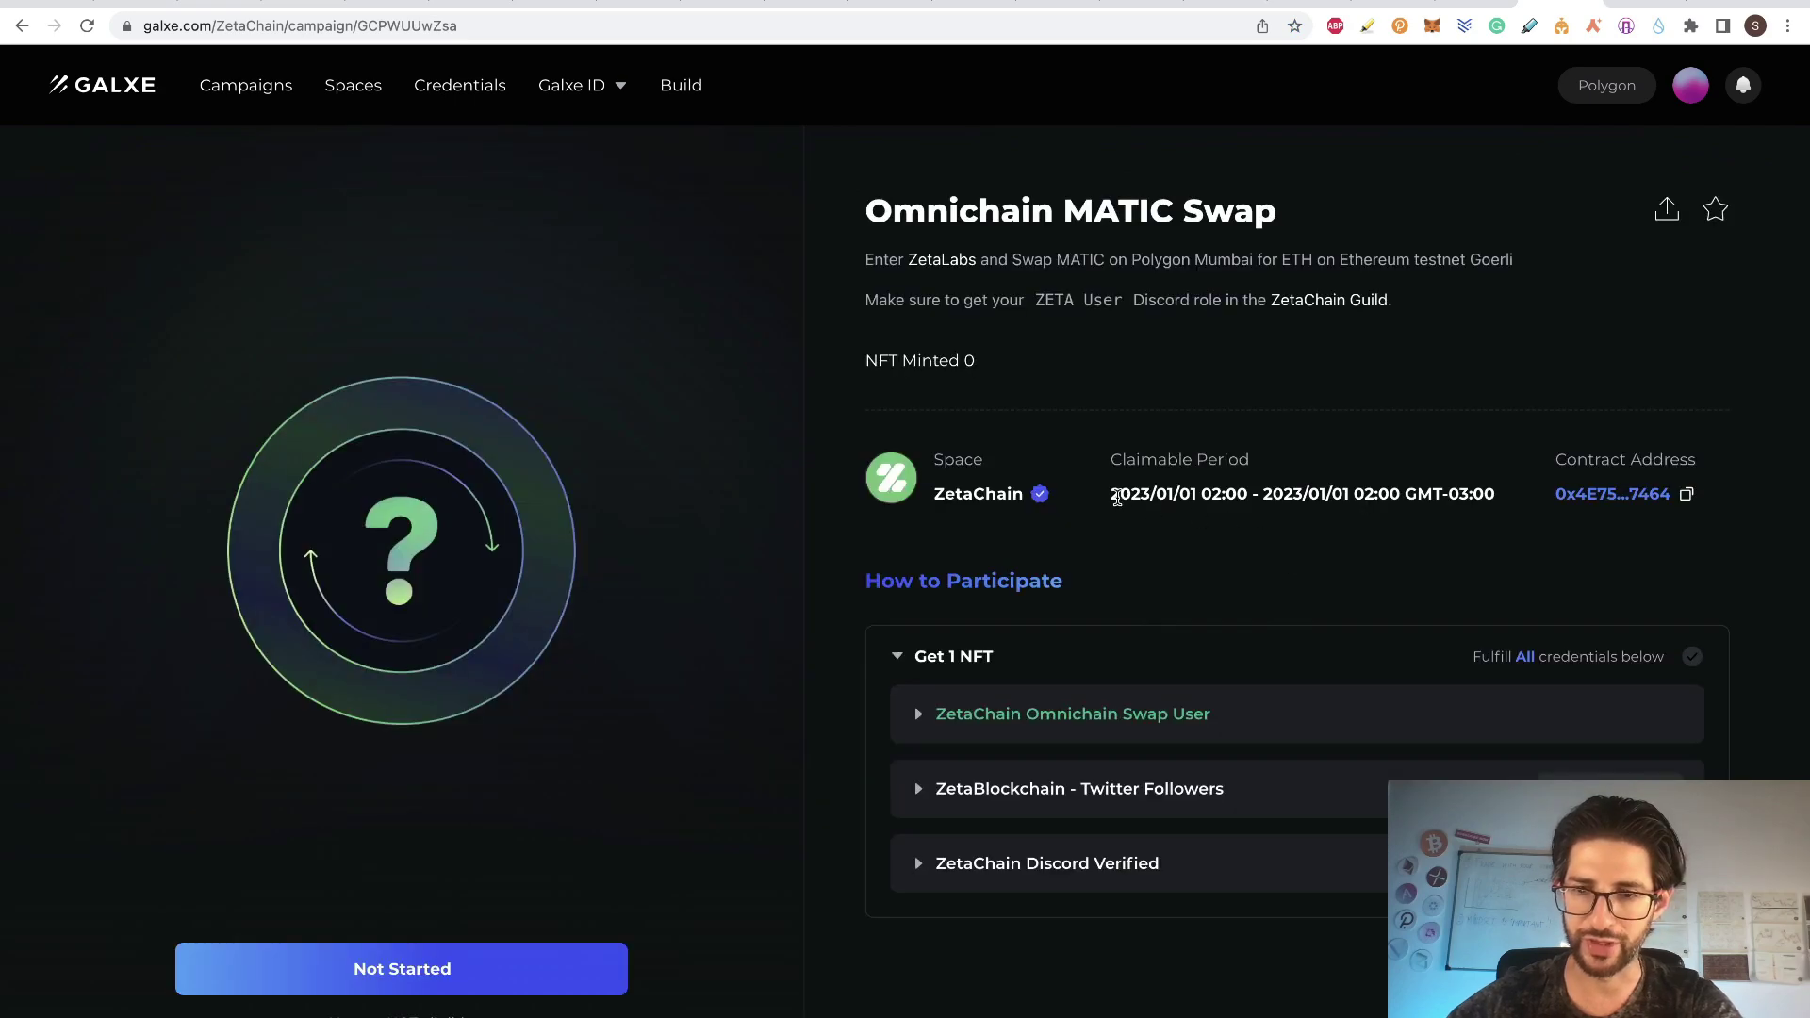
{"action": "left_click_drag", "start_coordinate": [1110, 496], "coordinate": [1243, 501]}
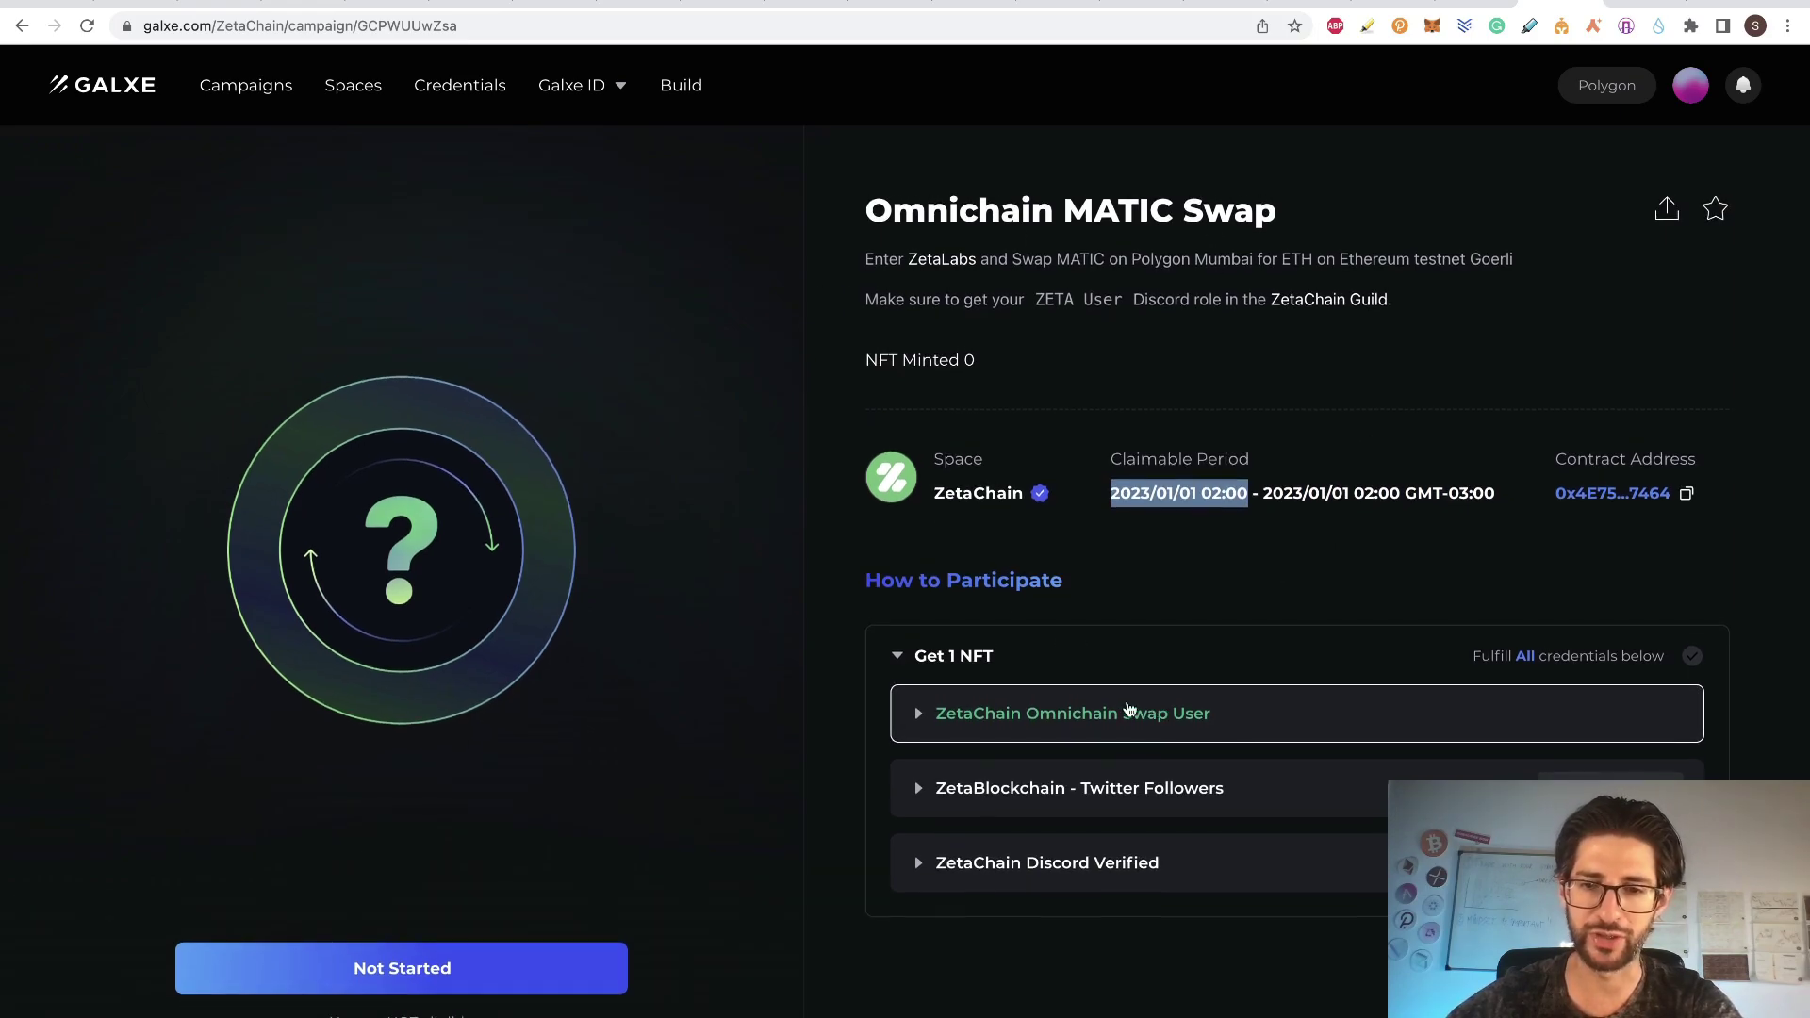
{"action": "left_click", "coordinate": [971, 711]}
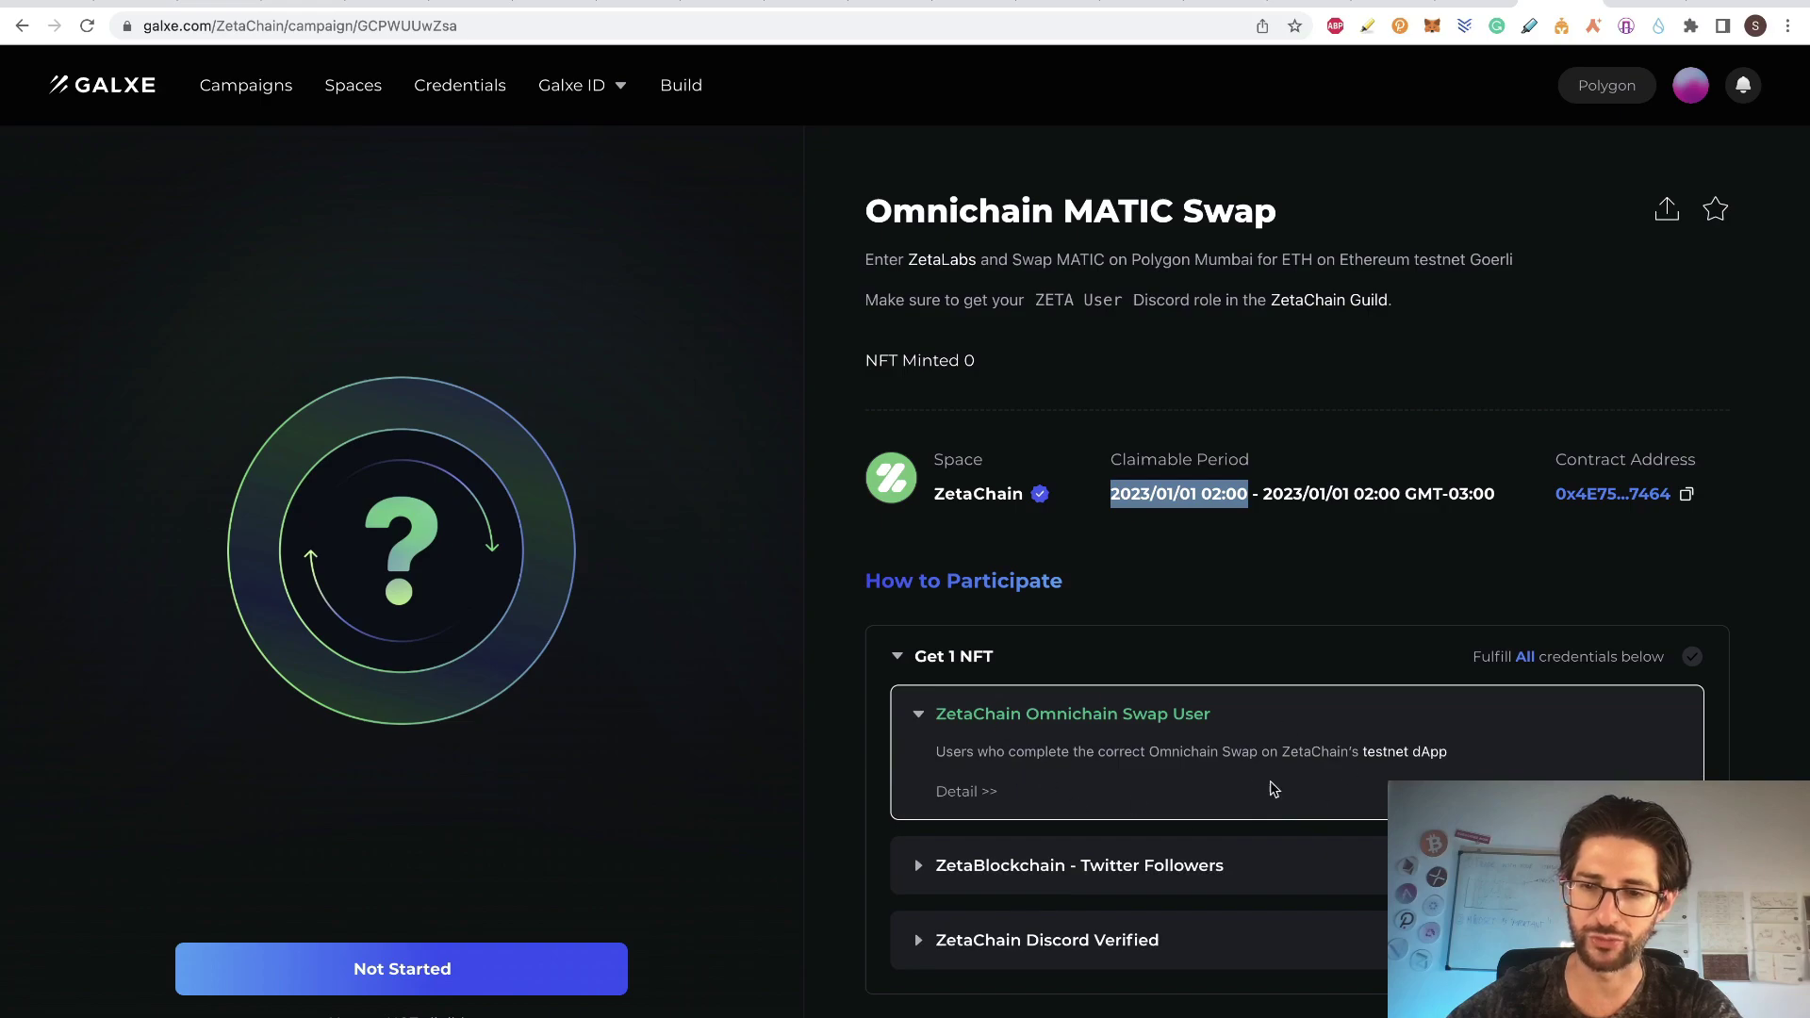
{"action": "left_click", "coordinate": [919, 714]}
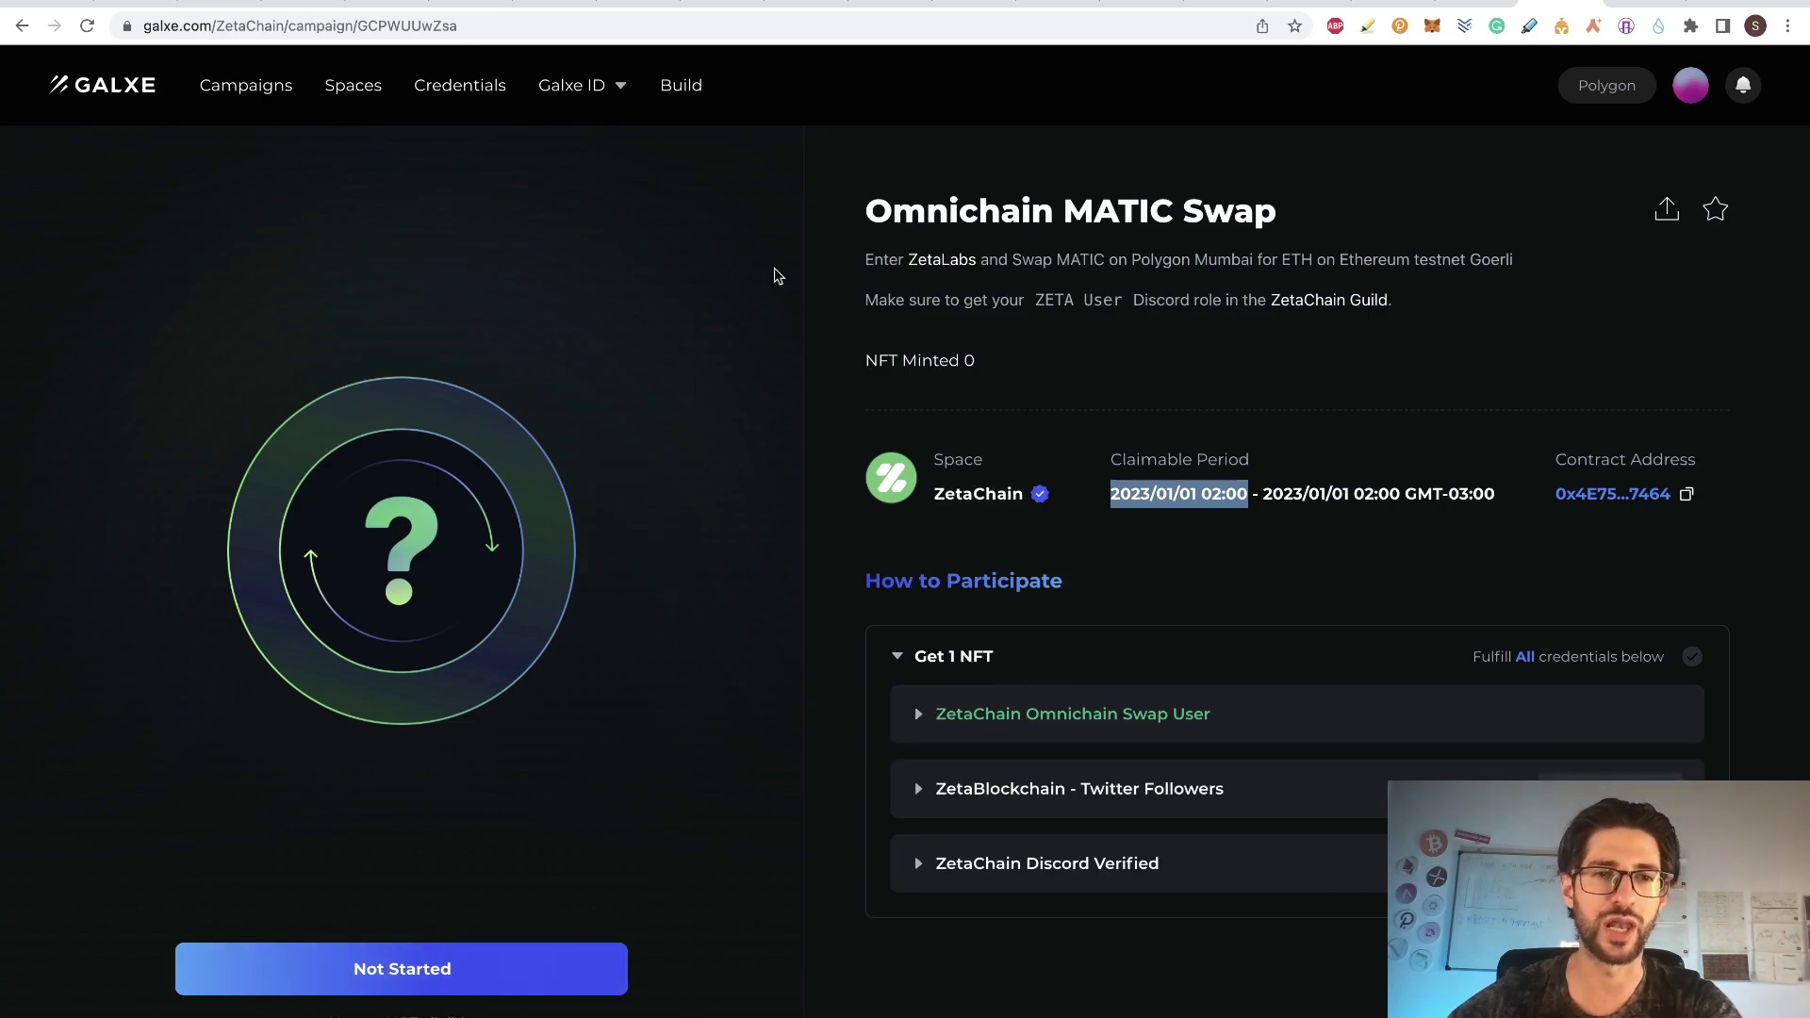
- Return to the campaign cards, then switch to ZetaLabs' Request Testnet ZETA page
{"action": "left_click", "coordinate": [21, 26]}
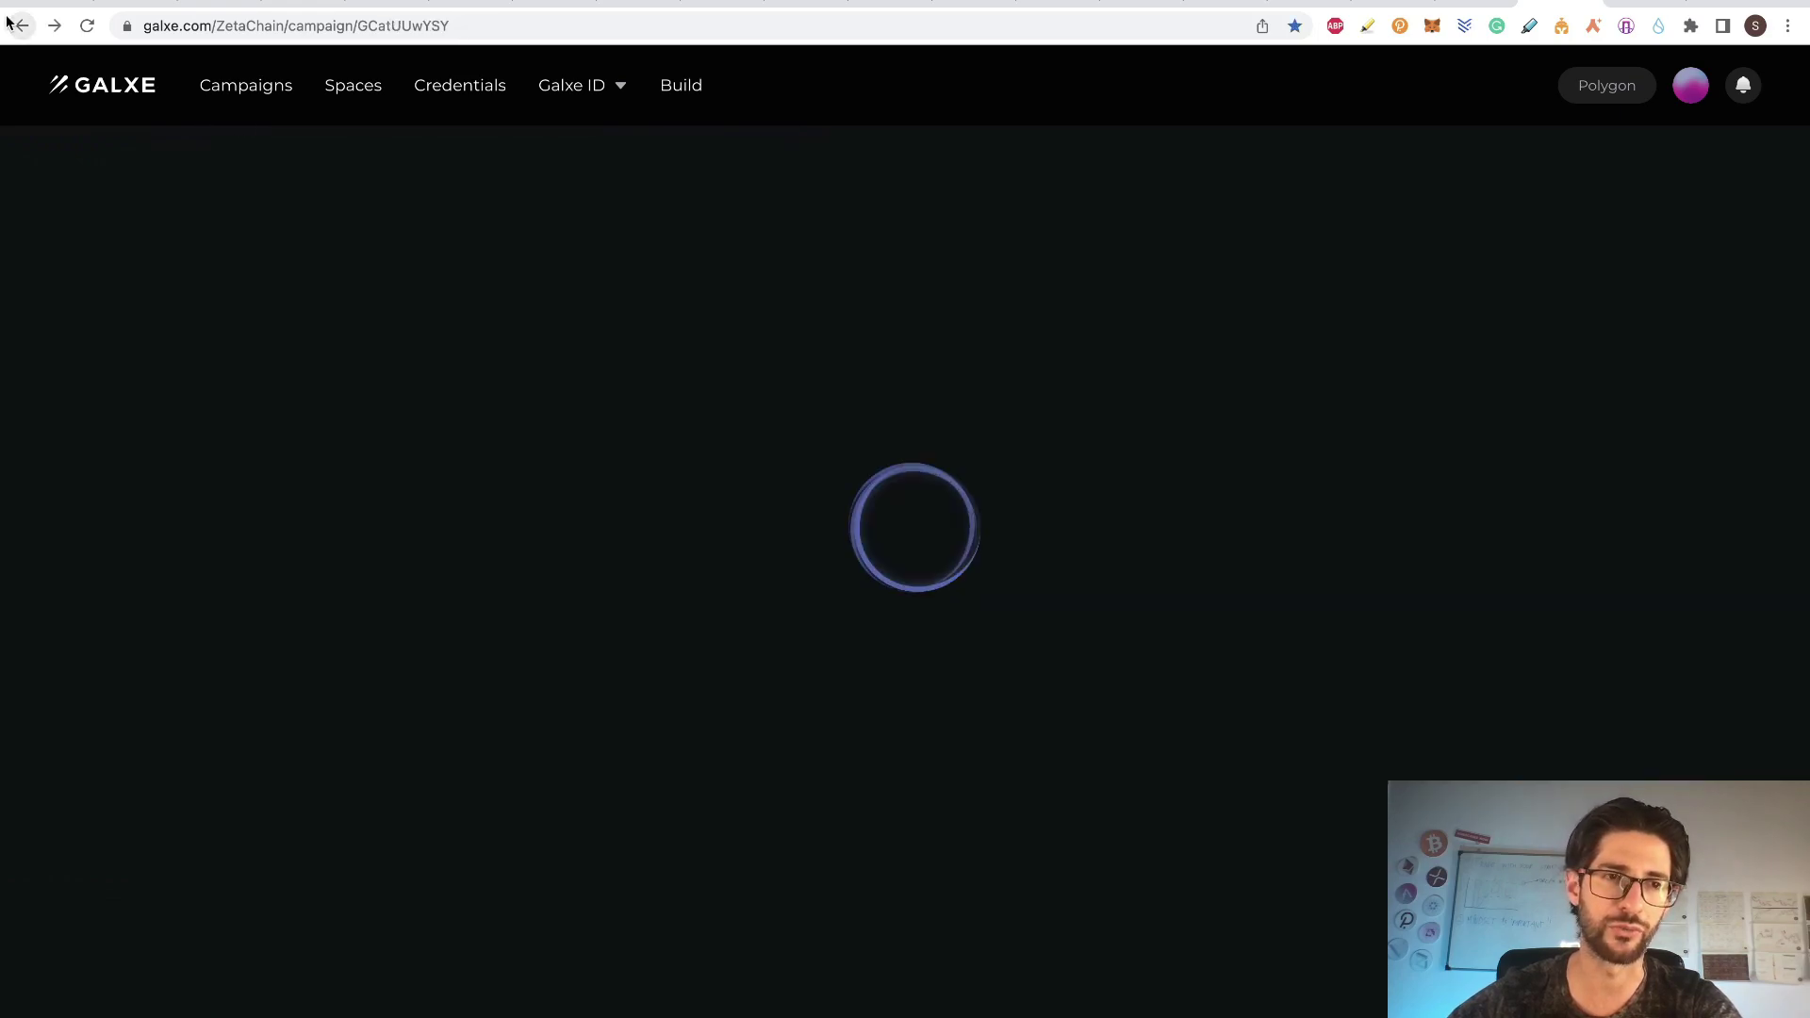
{"action": "scroll", "coordinate": [434, 943], "scroll_direction": "down", "scroll_amount": 3}
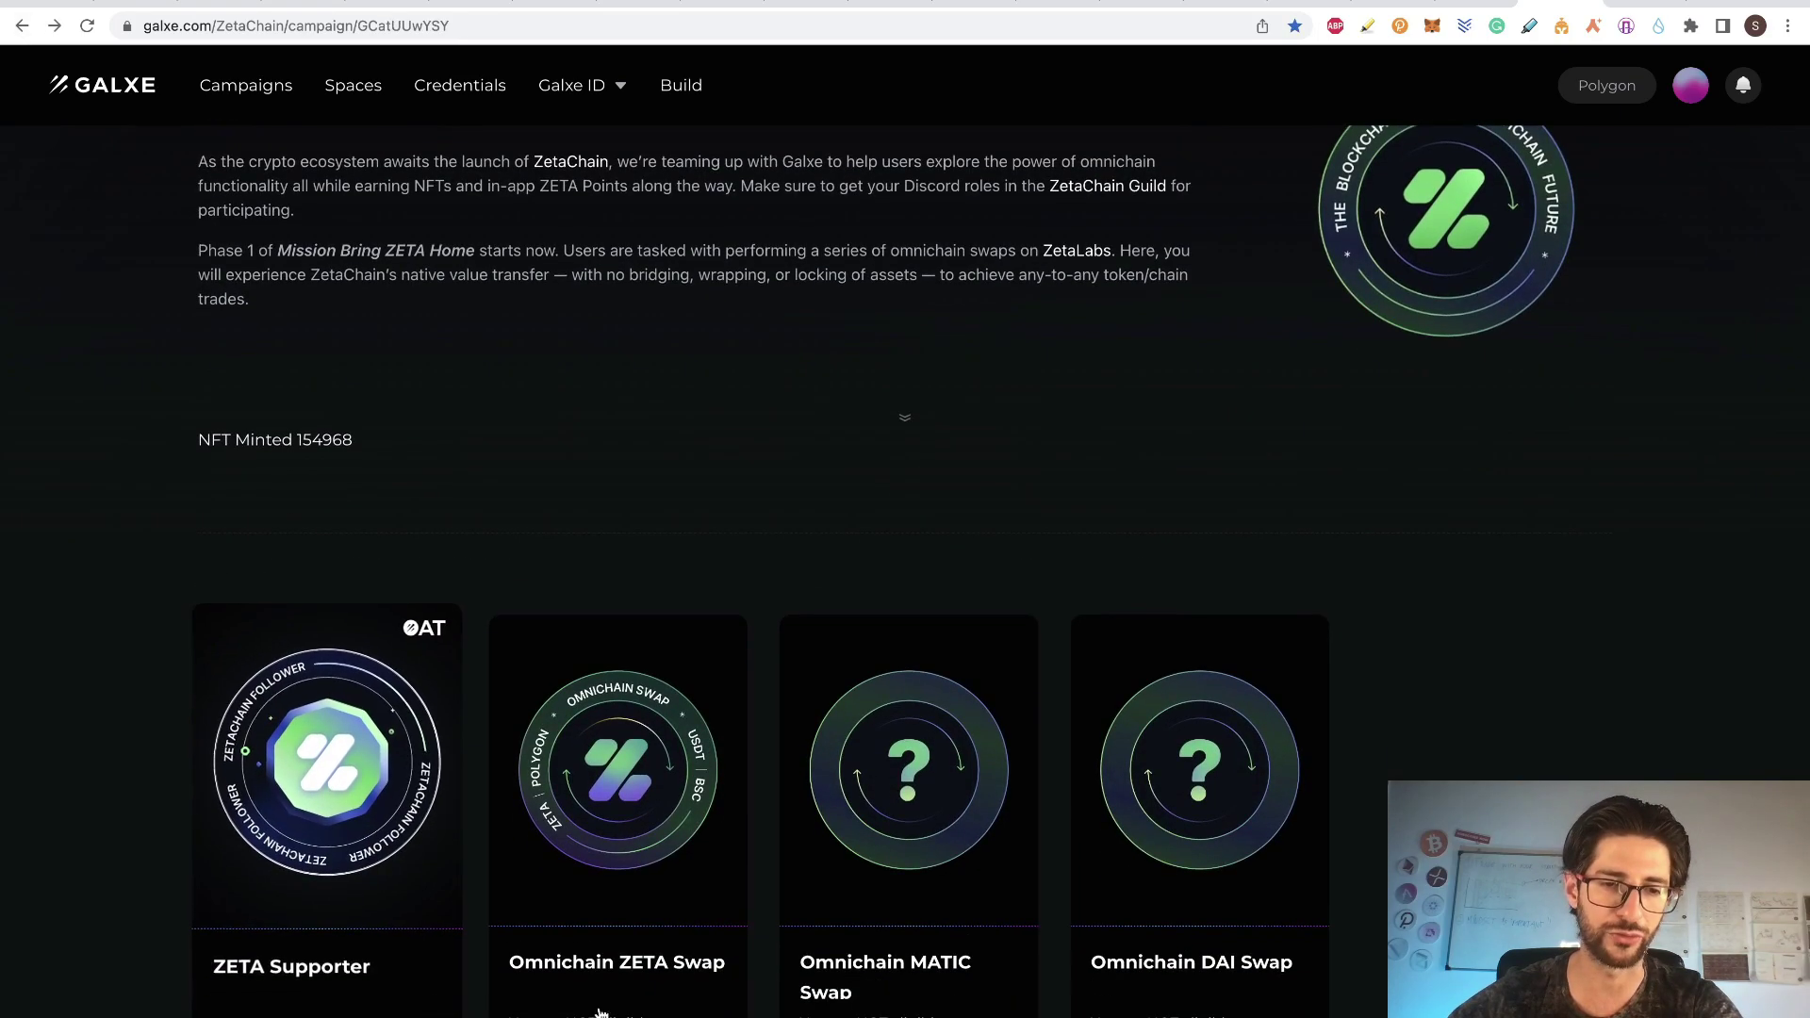
{"action": "scroll", "coordinate": [553, 569], "scroll_direction": "up", "scroll_amount": 3}
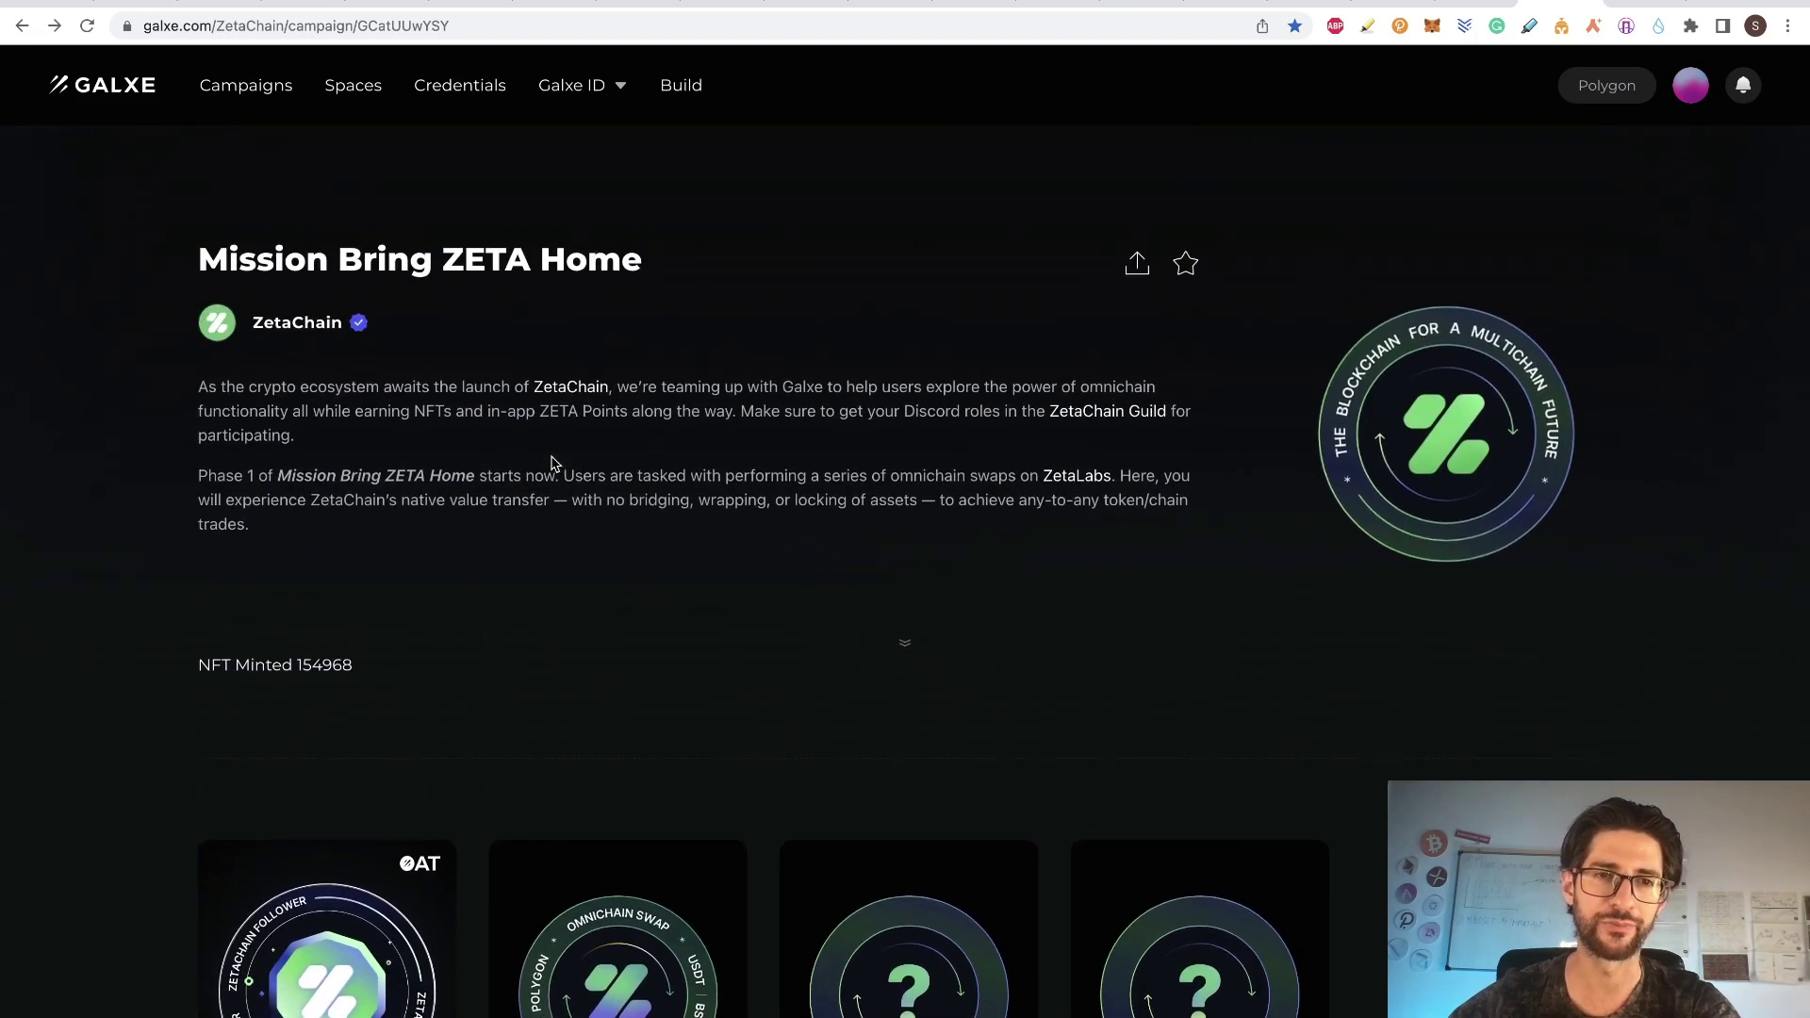
{"action": "left_click", "coordinate": [721, 5]}
{"action": "scroll", "coordinate": [943, 481], "scroll_direction": "down", "scroll_amount": 1}
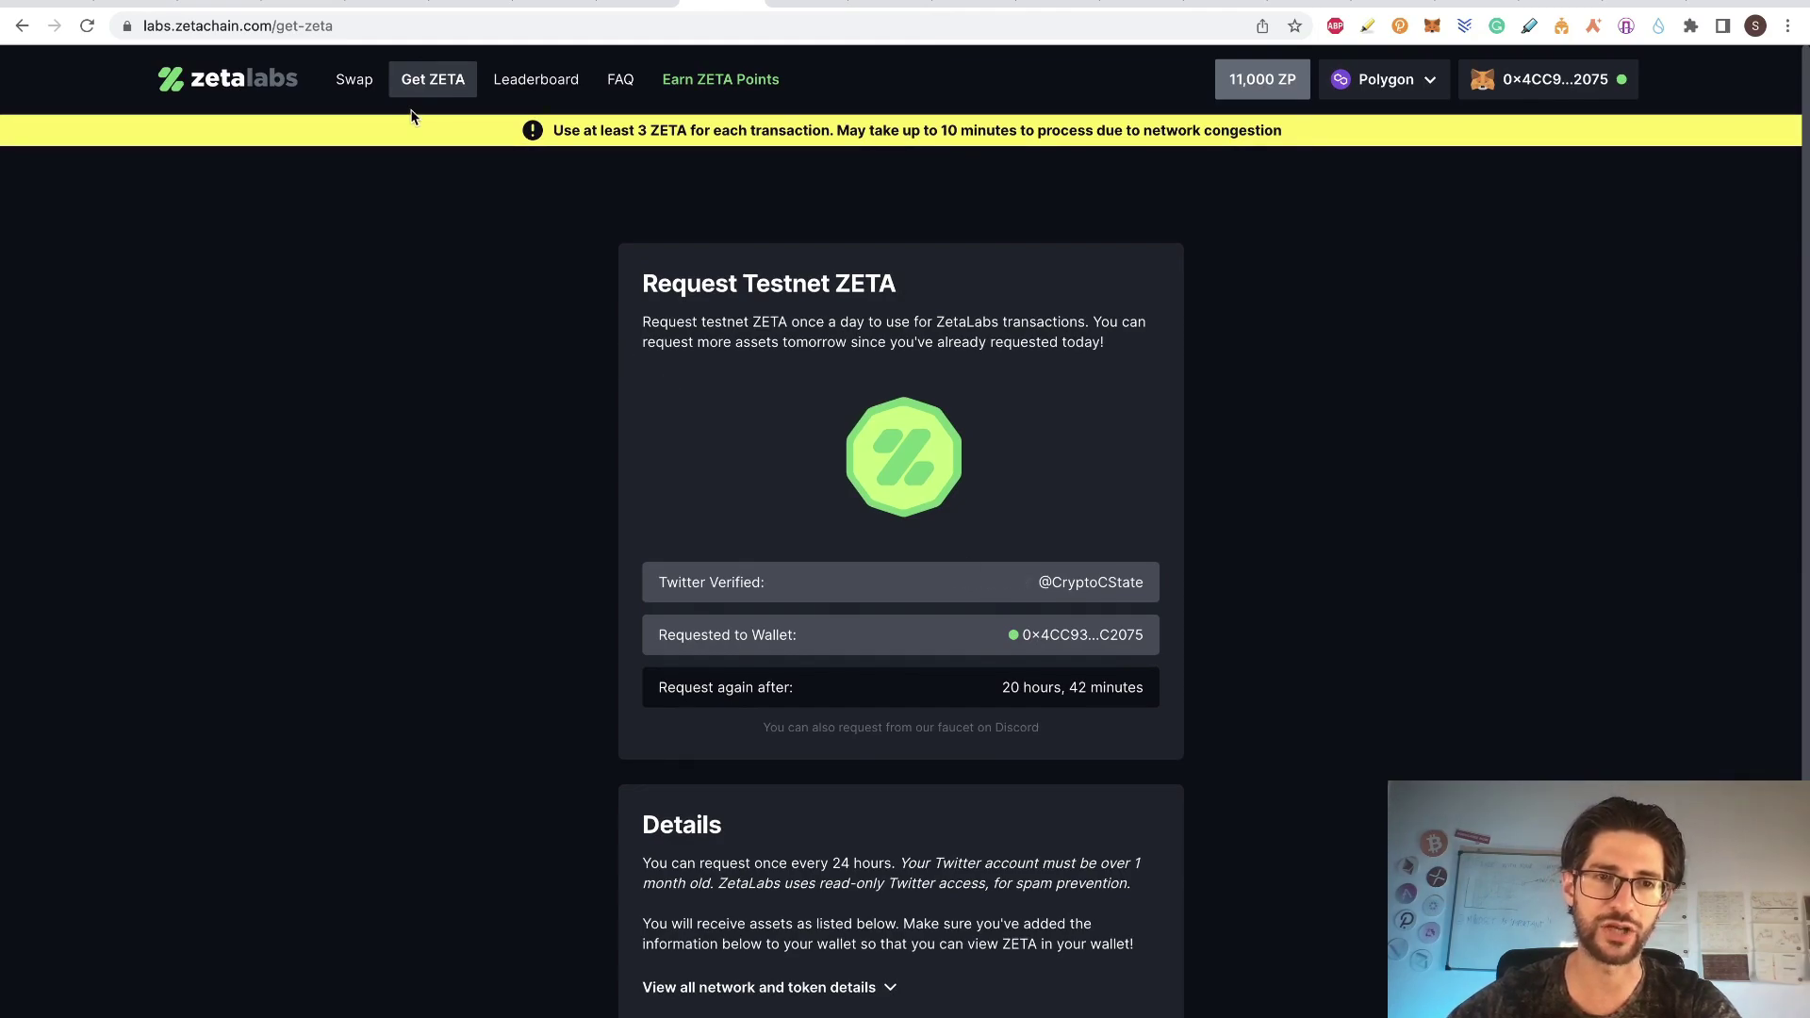
- Highlight the 0.05 gETH send amount in ZetaLabs' failed Goerli-to-Polygon Mumbai swap
{"action": "left_click", "coordinate": [354, 79]}
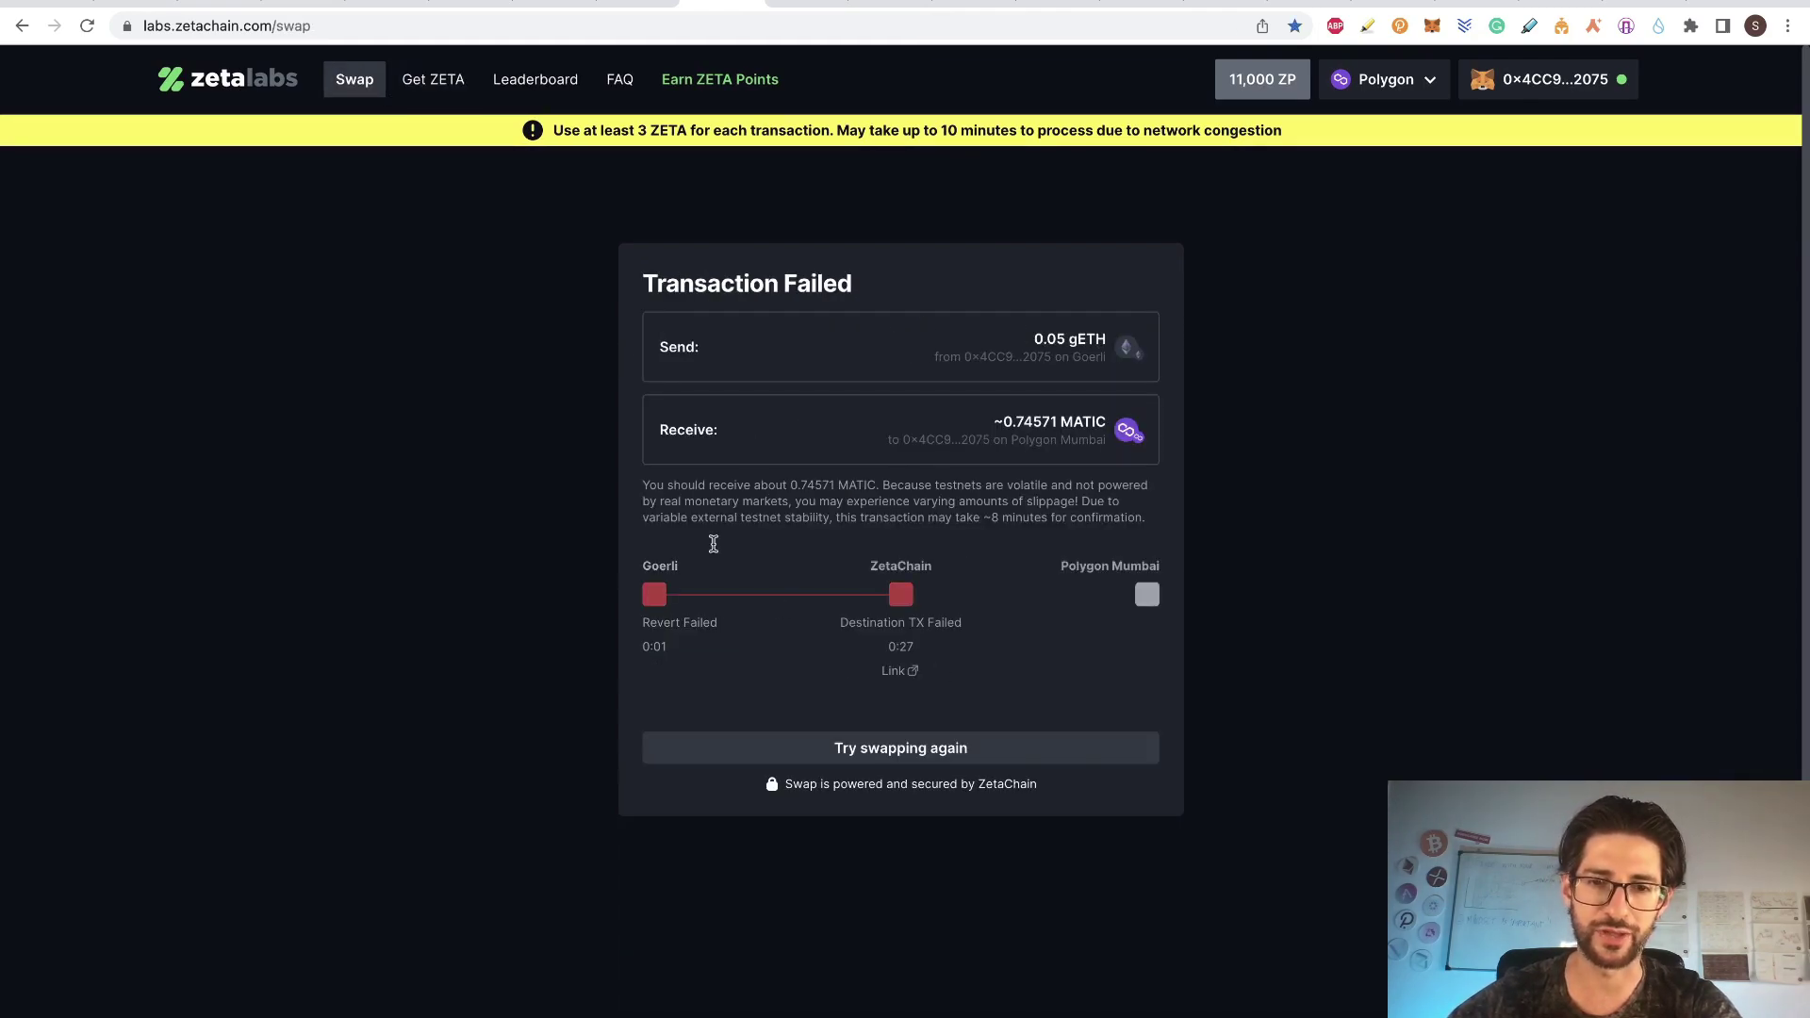
{"action": "left_click_drag", "start_coordinate": [1027, 341], "coordinate": [1098, 342]}
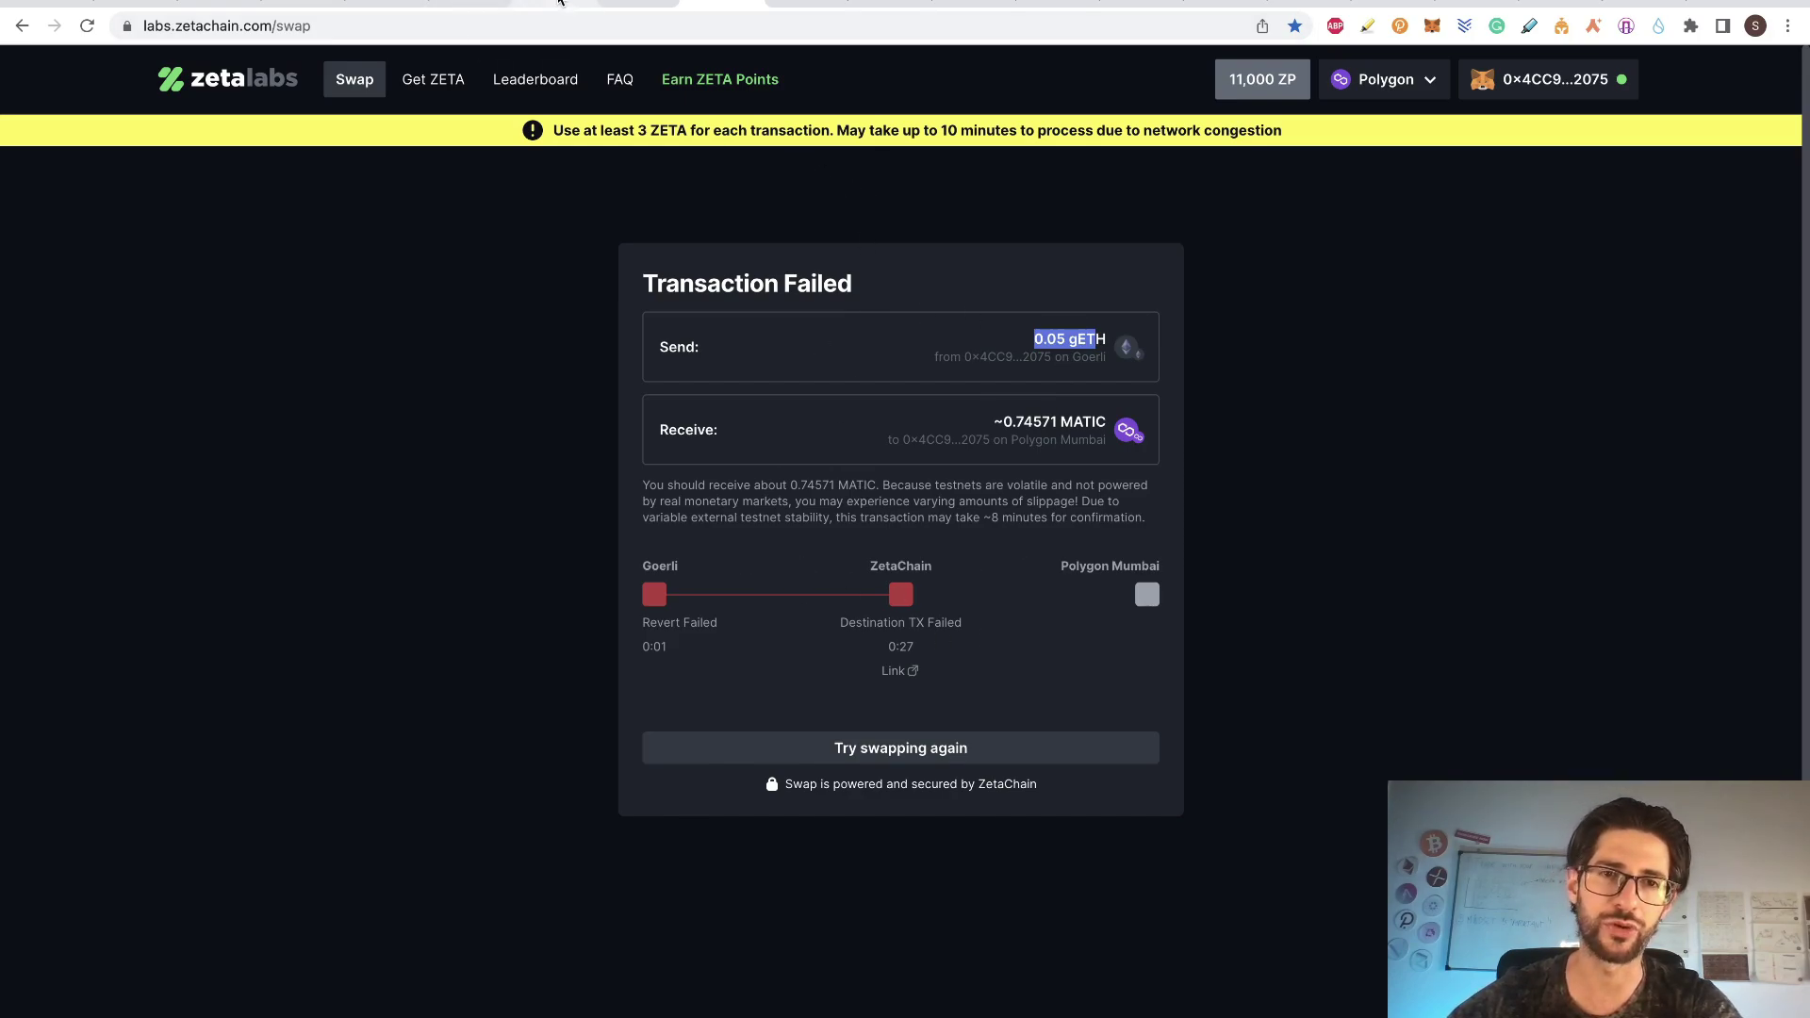
{"action": "left_click", "coordinate": [514, 7]}
- Review the Airdrops sheet's faucet steps and select step 5's Discord zeta-faucet instructions in A35
{"action": "scroll", "coordinate": [437, 565], "scroll_direction": "up", "scroll_amount": 5}
{"action": "scroll", "coordinate": [436, 566], "scroll_direction": "right", "scroll_amount": 1}
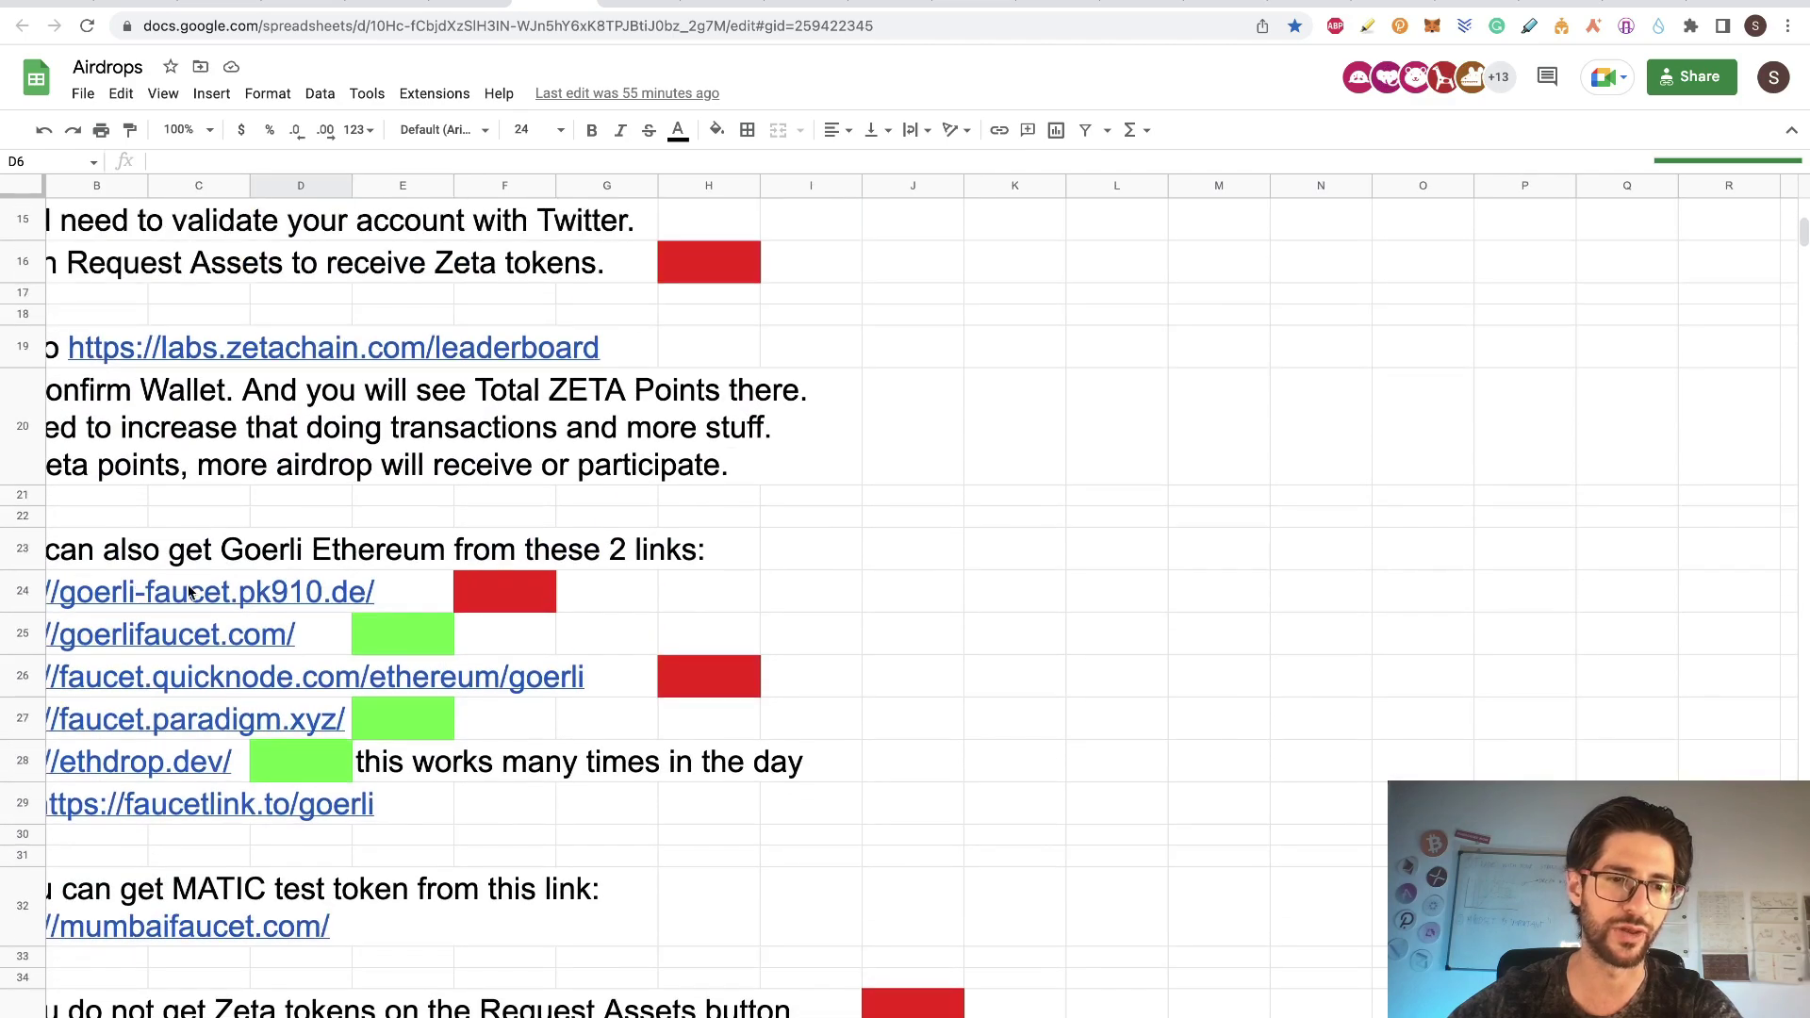
{"action": "scroll", "coordinate": [263, 562], "scroll_direction": "left", "scroll_amount": 1}
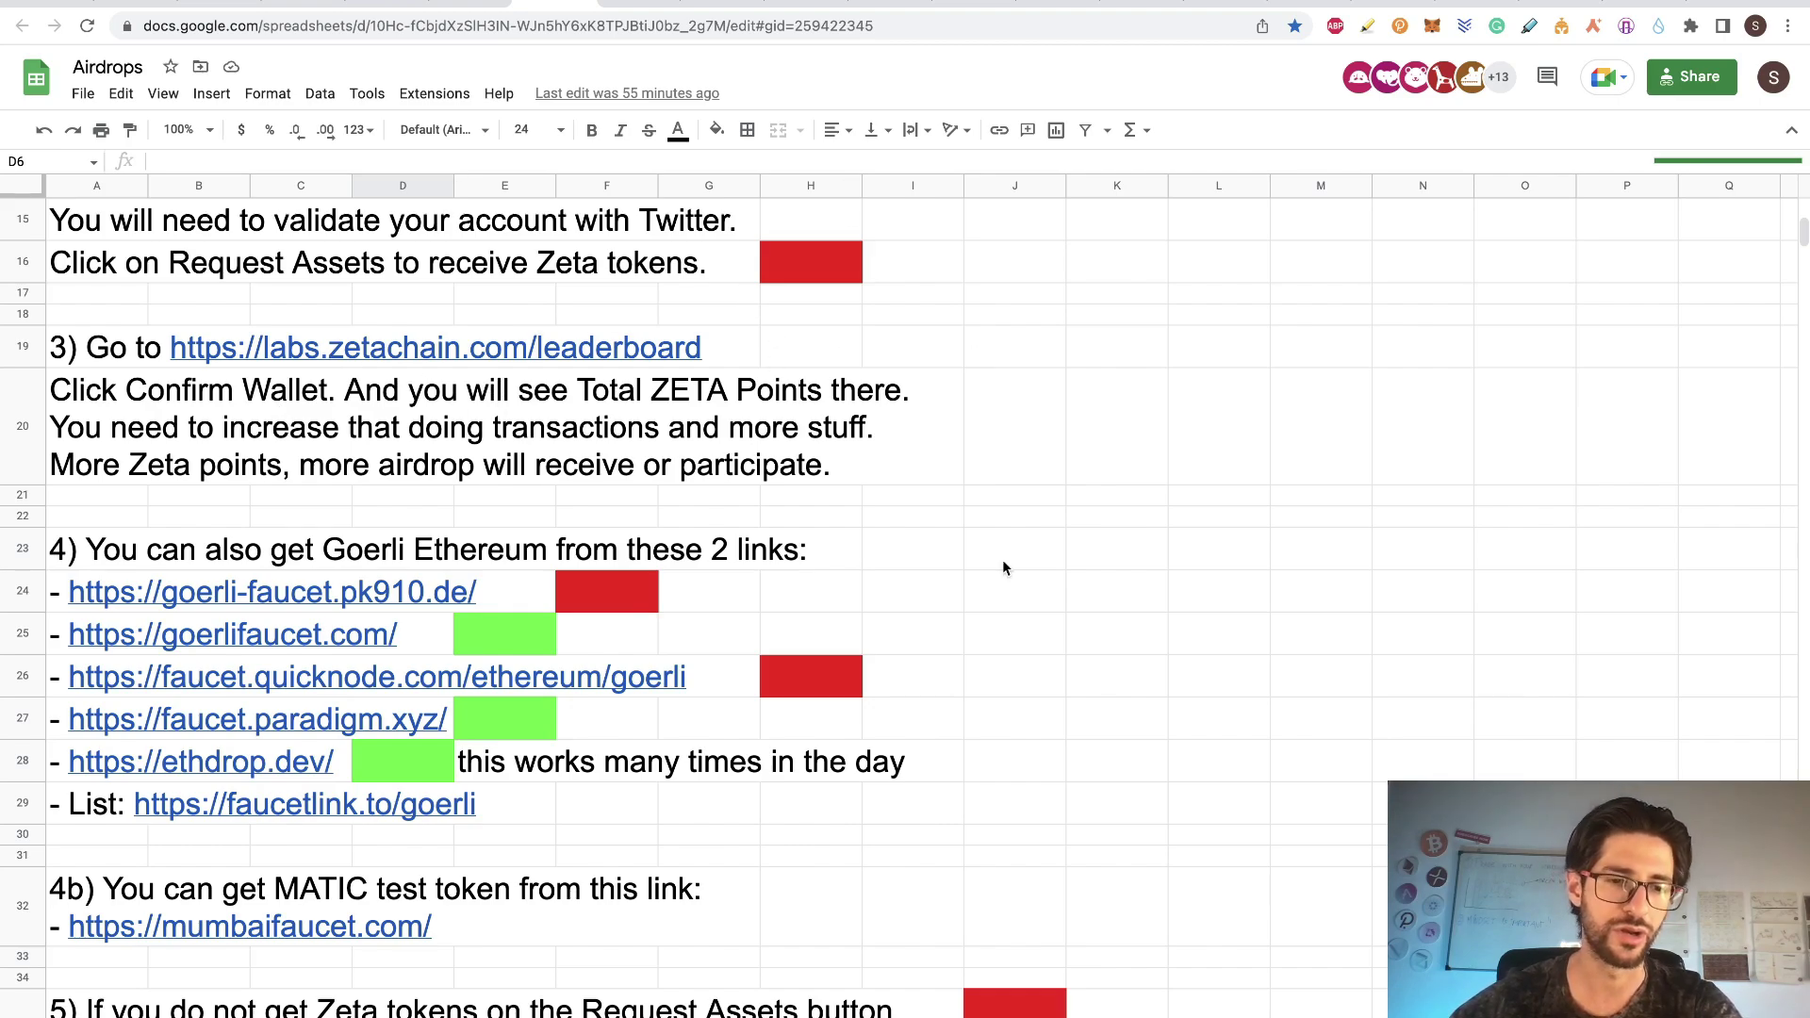
{"action": "scroll", "coordinate": [1003, 566], "scroll_direction": "down", "scroll_amount": 5}
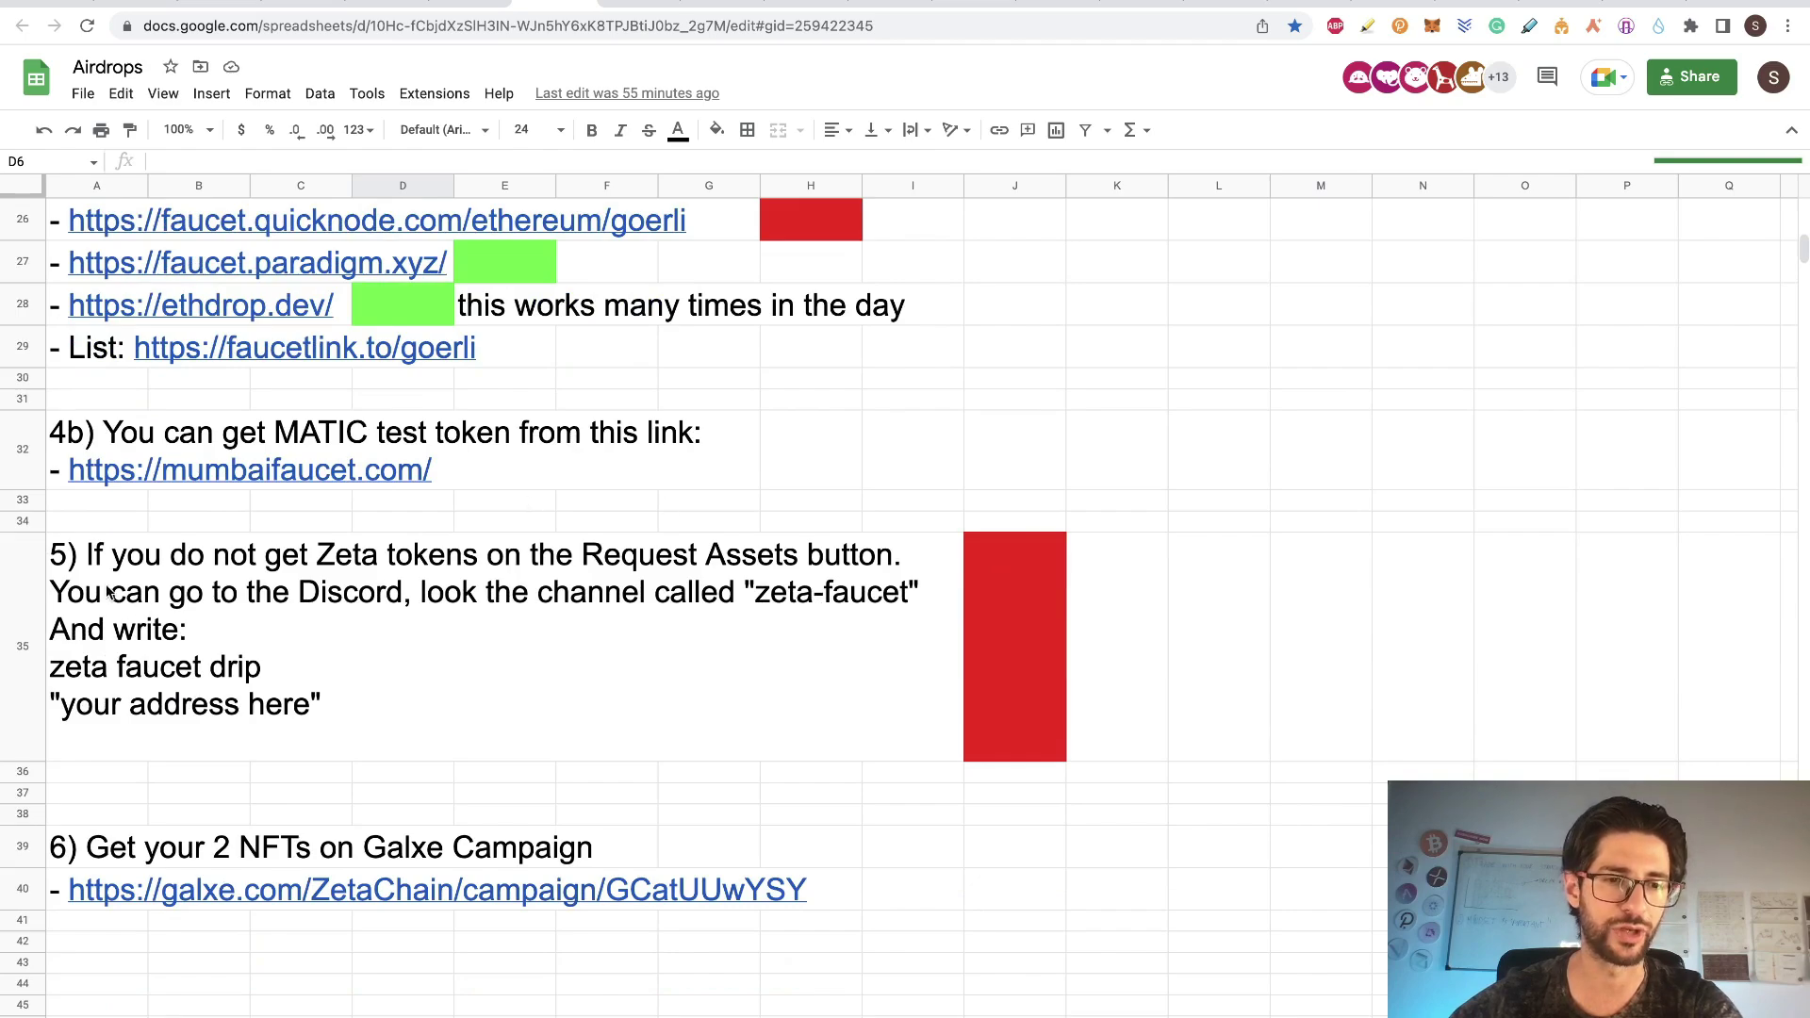
{"action": "left_click", "coordinate": [94, 578]}
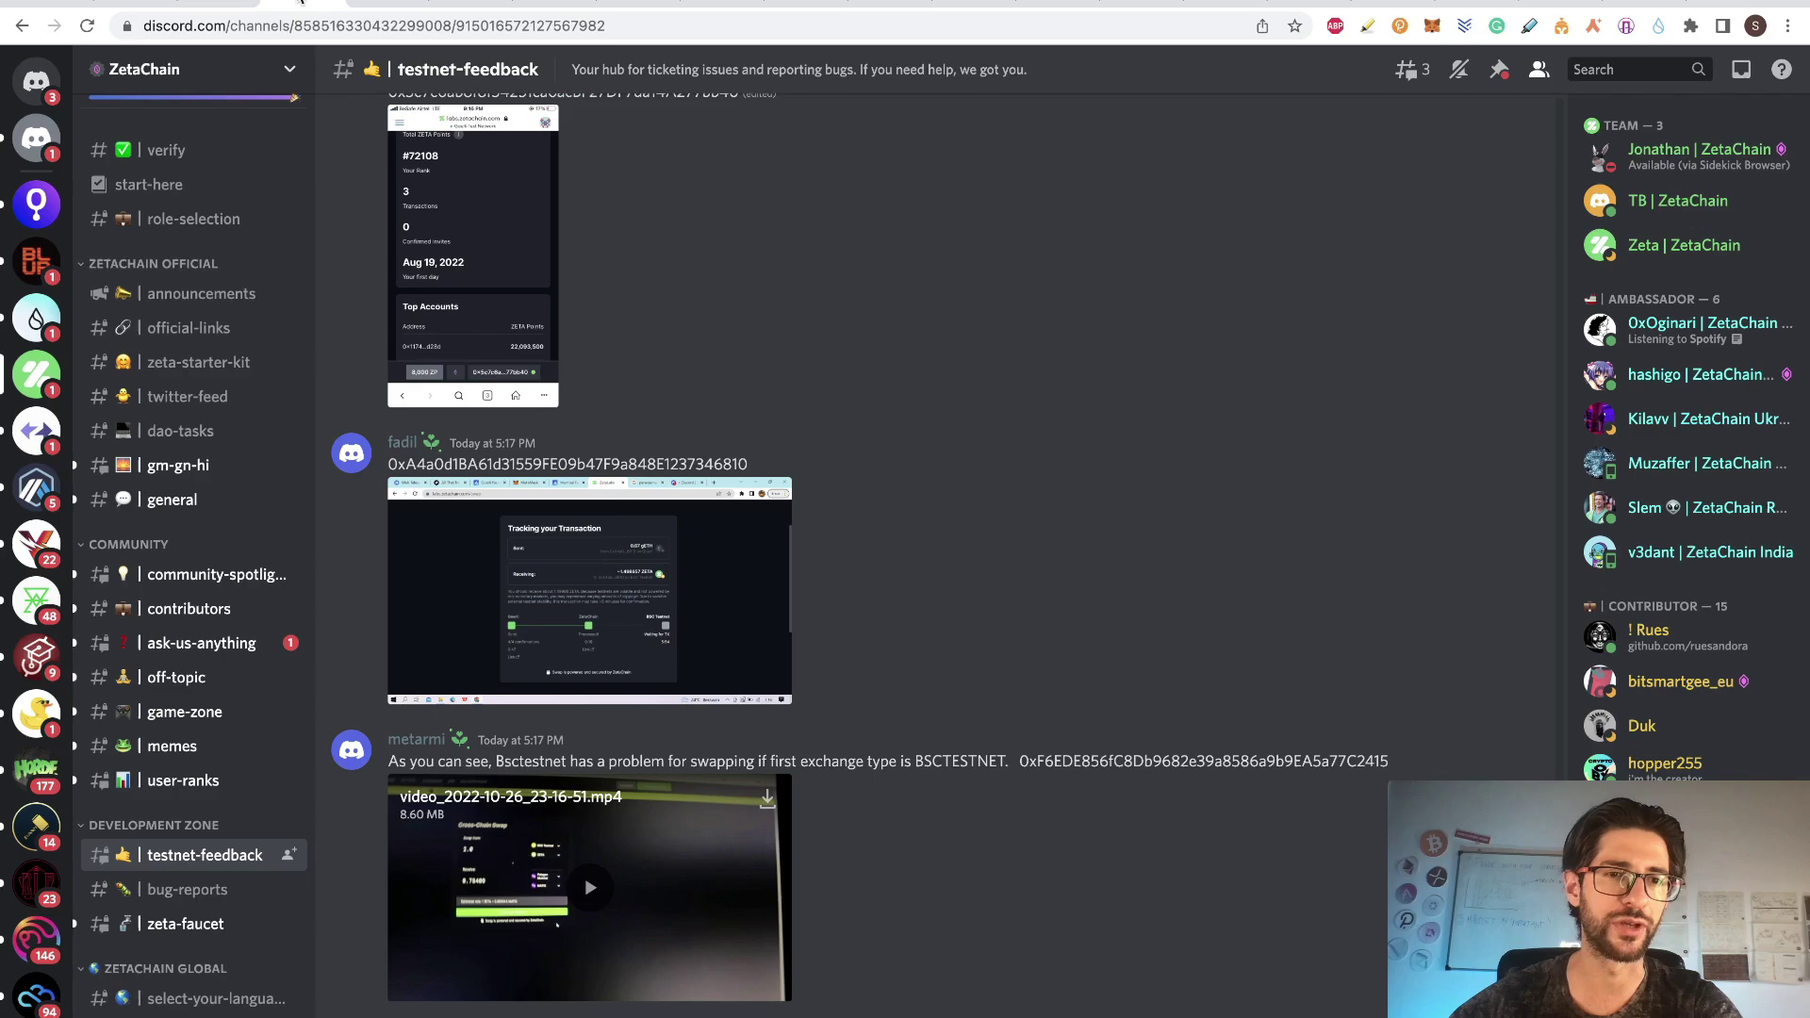
- Browse the ZetaChain Discord's zeta-faucet channel of drip requests and bot replies
{"action": "left_click", "coordinate": [305, 5]}
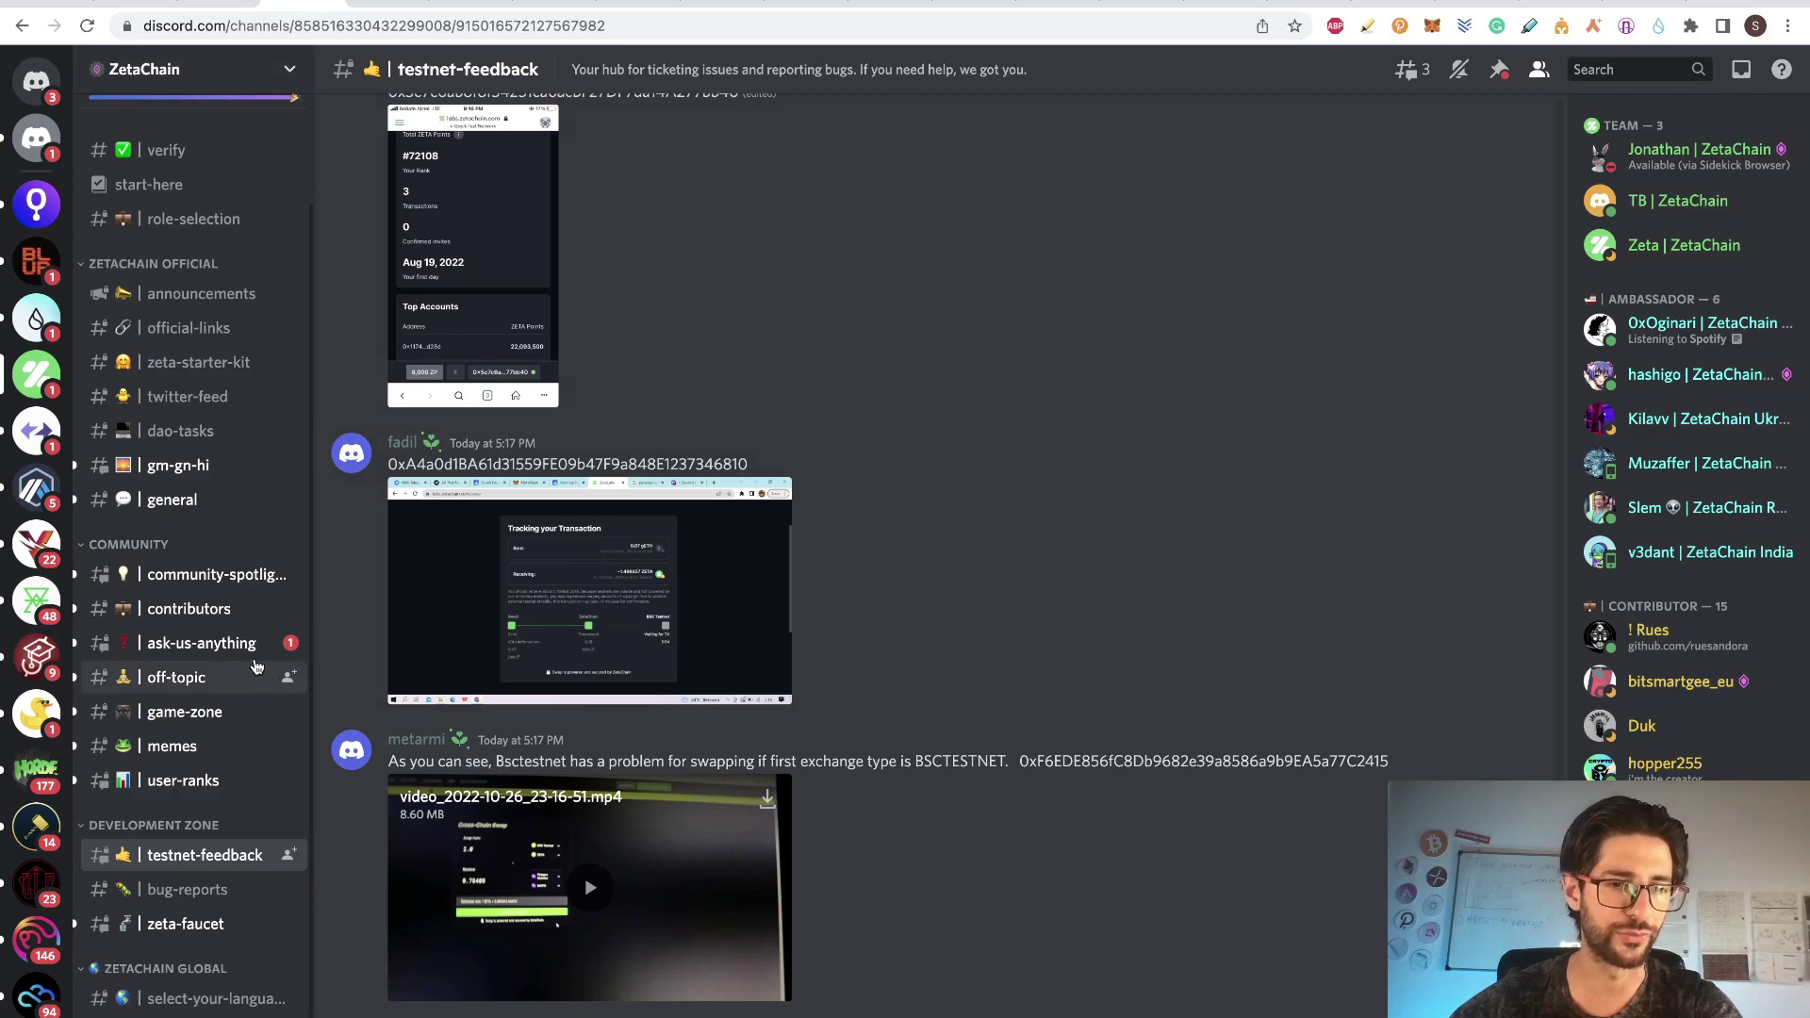
{"action": "left_click", "coordinate": [189, 933]}
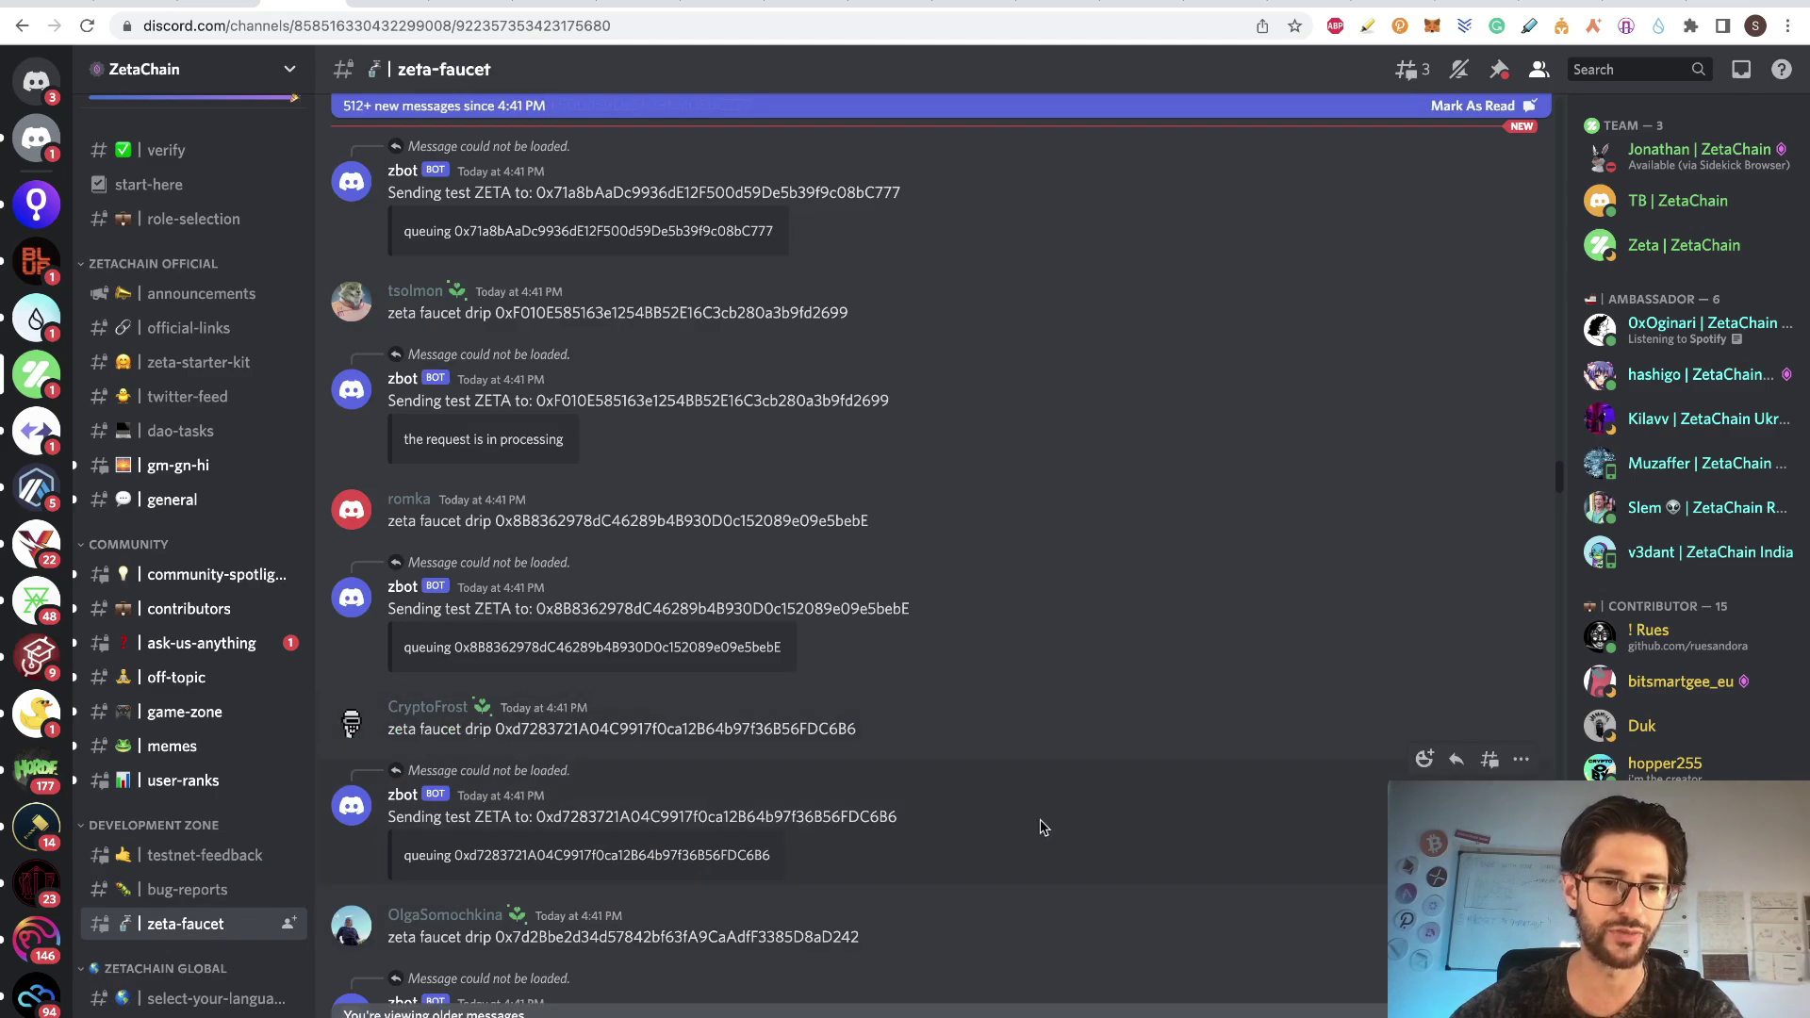
{"action": "scroll", "coordinate": [1041, 827], "scroll_direction": "down", "scroll_amount": 3}
{"action": "scroll", "coordinate": [1041, 827], "scroll_direction": "down", "scroll_amount": 2}
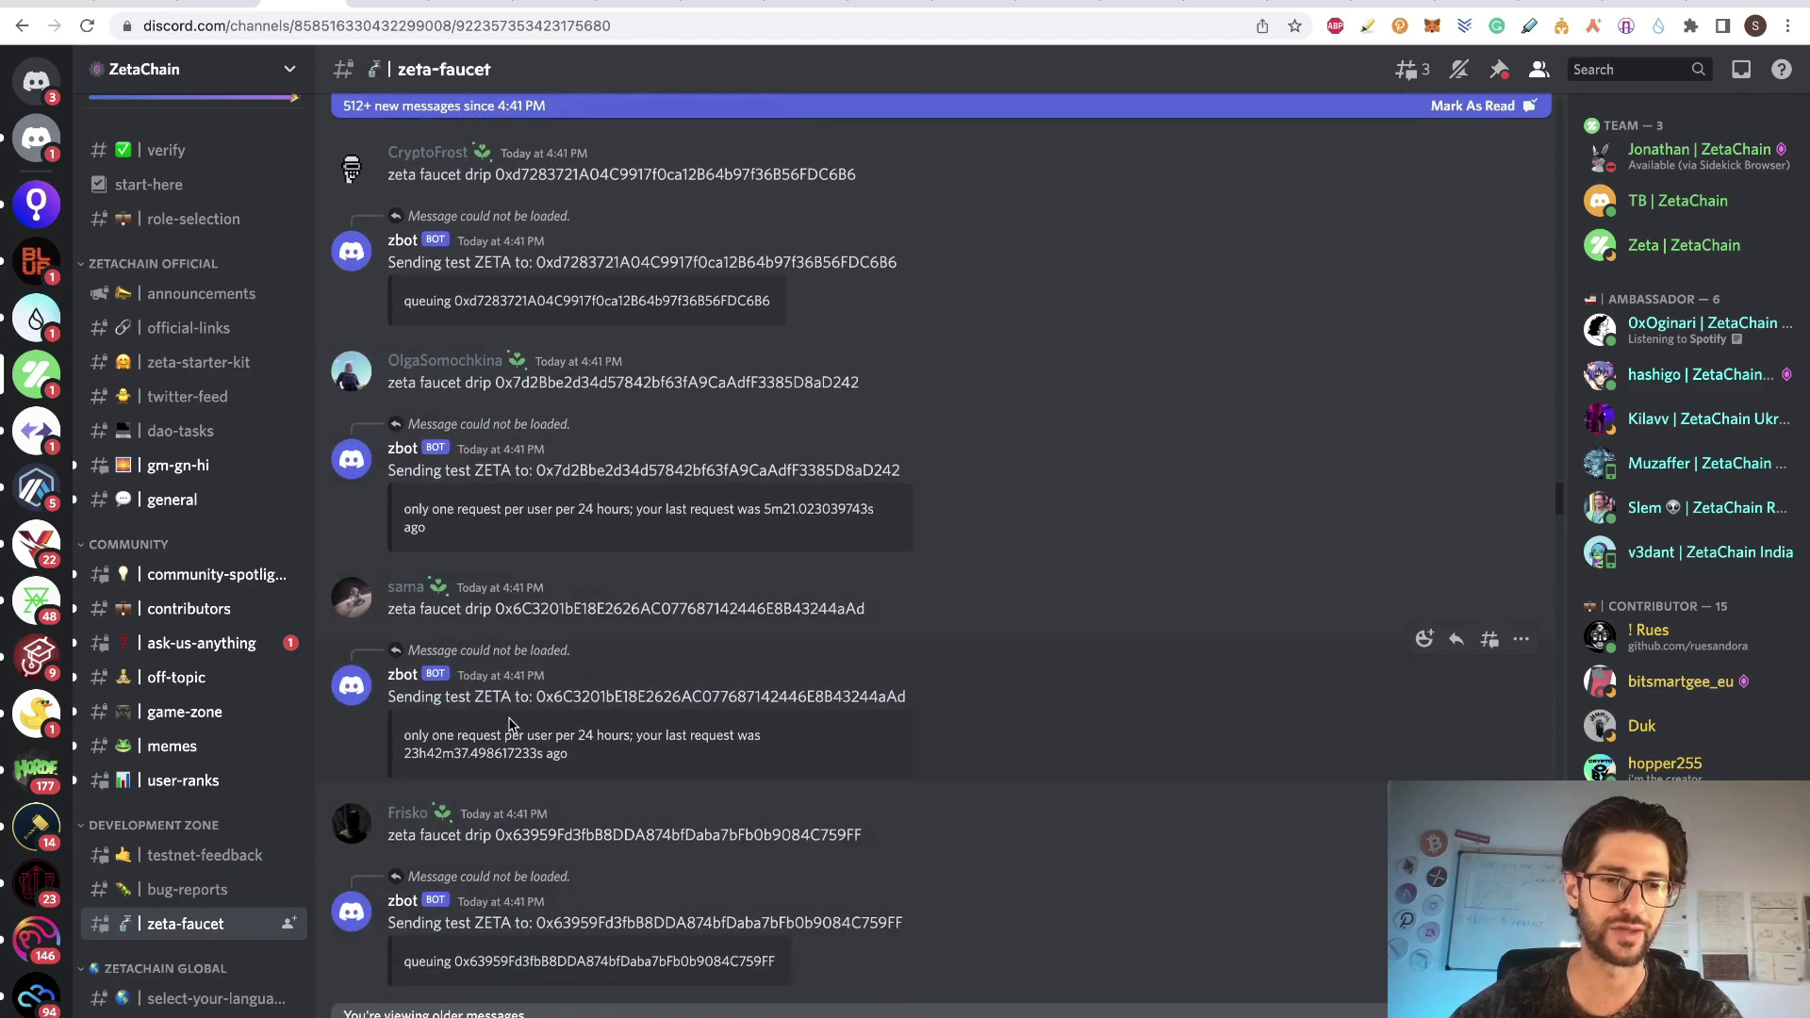
{"action": "scroll", "coordinate": [1043, 806], "scroll_direction": "down", "scroll_amount": 12}
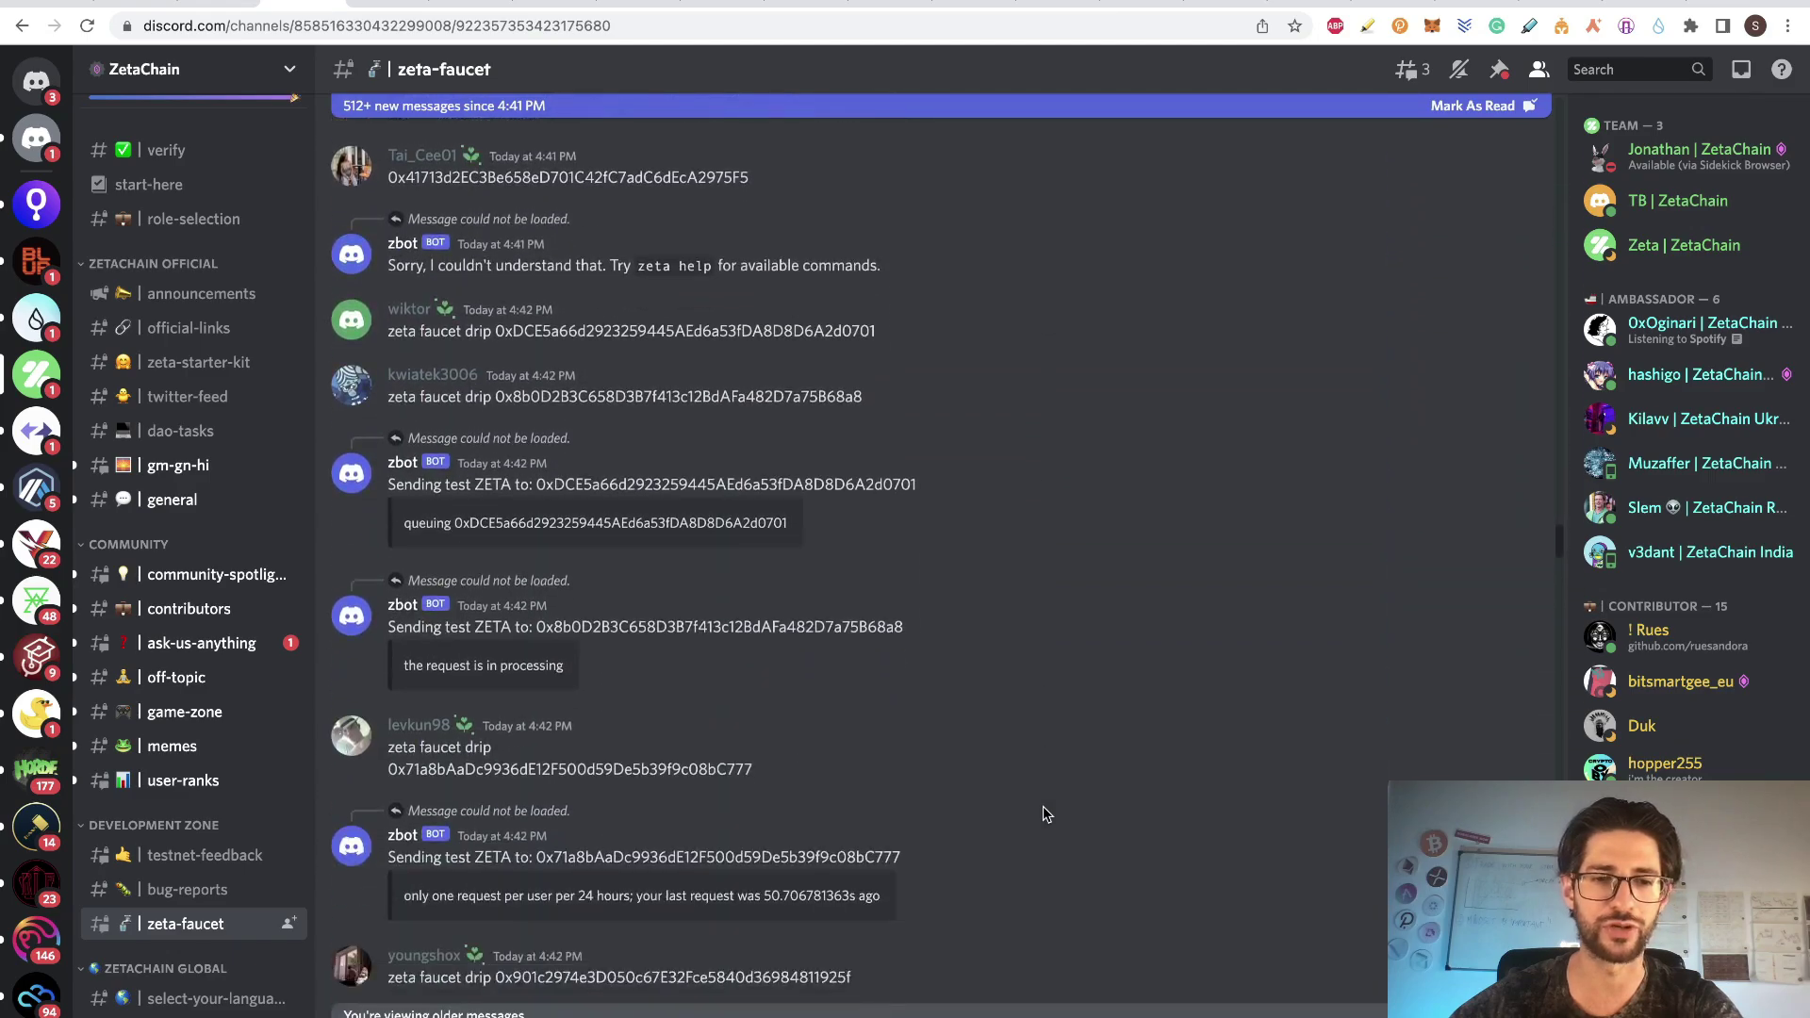
{"action": "scroll", "coordinate": [1043, 806], "scroll_direction": "down", "scroll_amount": 10}
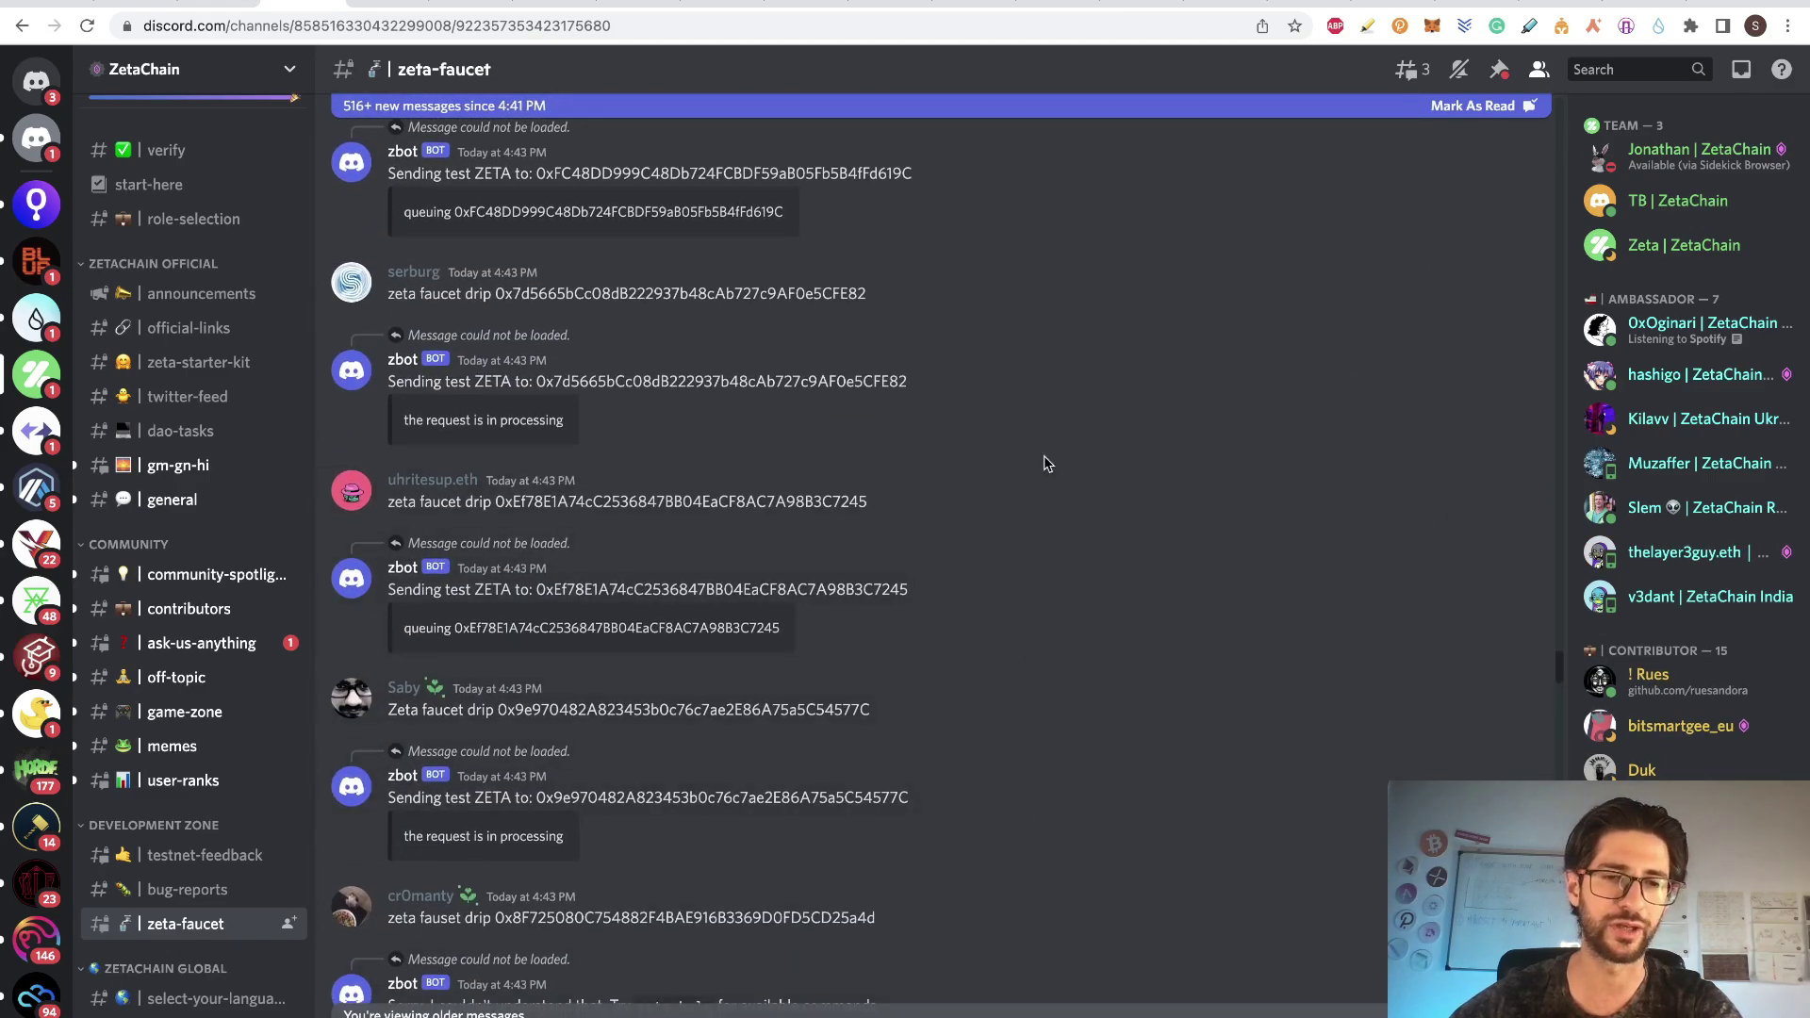
{"action": "mouse_move", "coordinate": [261, 643]}
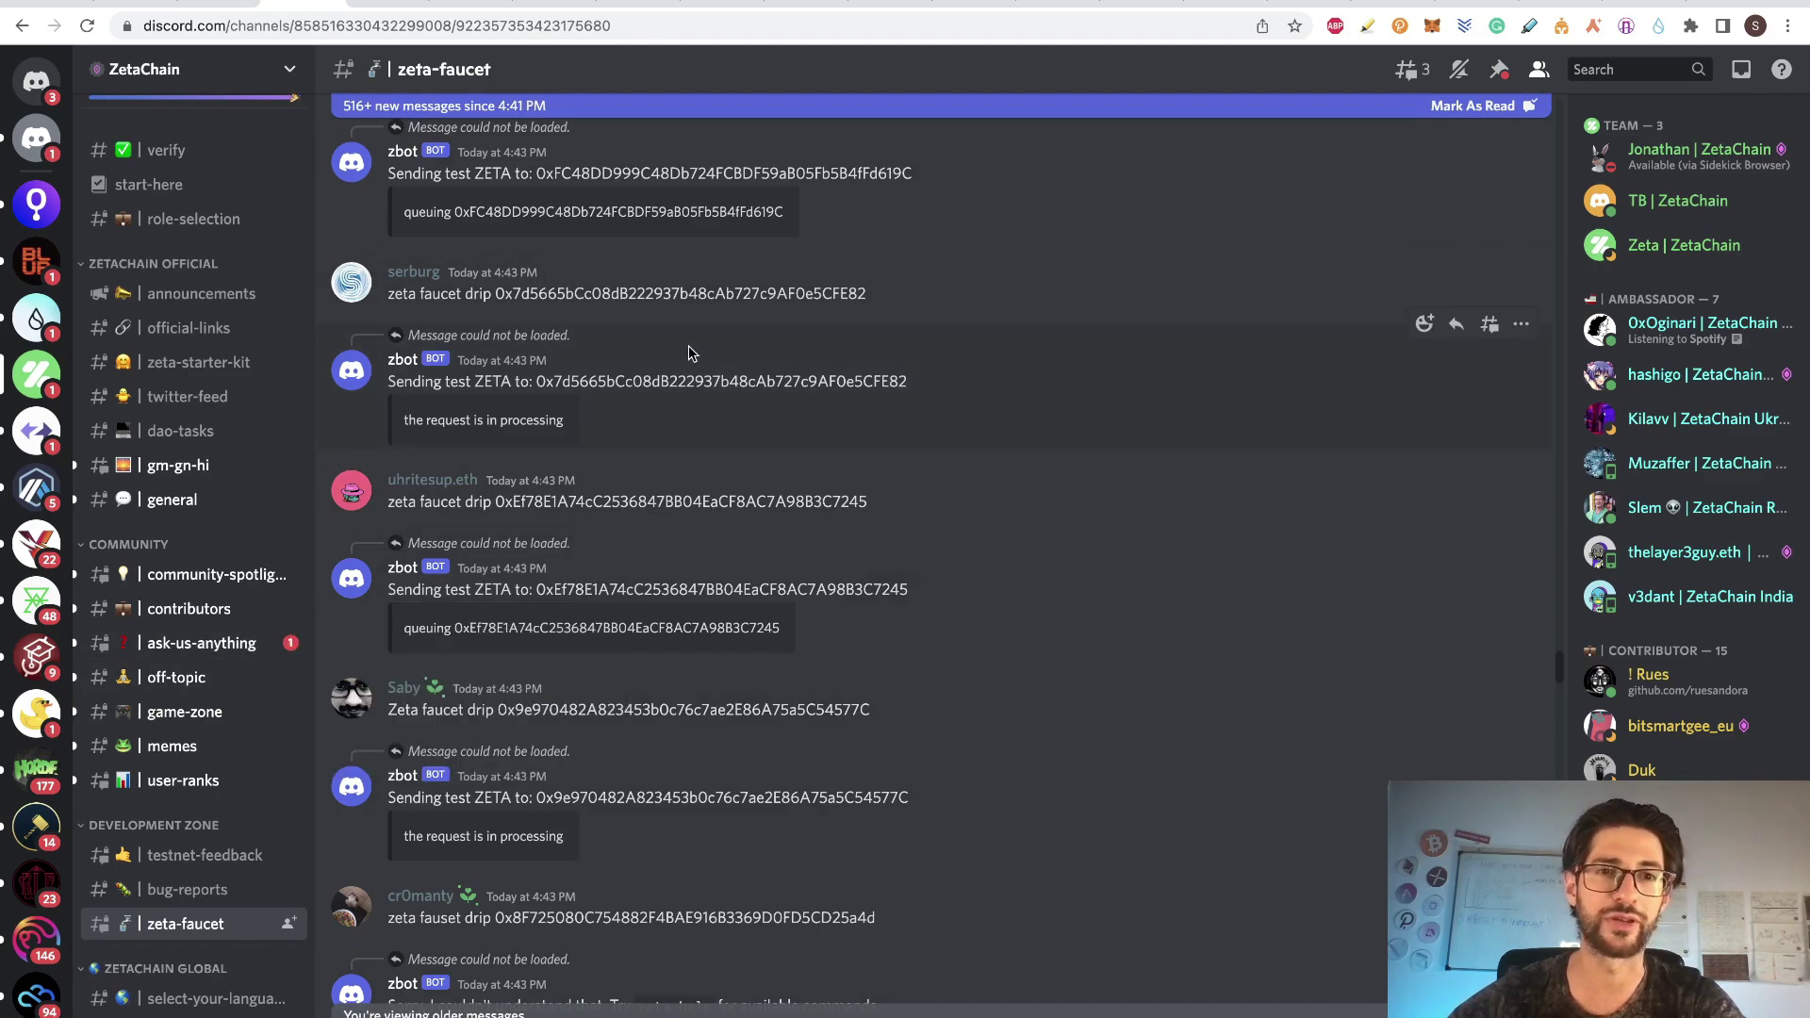
{"action": "key", "text": "ctrl+Tab"}
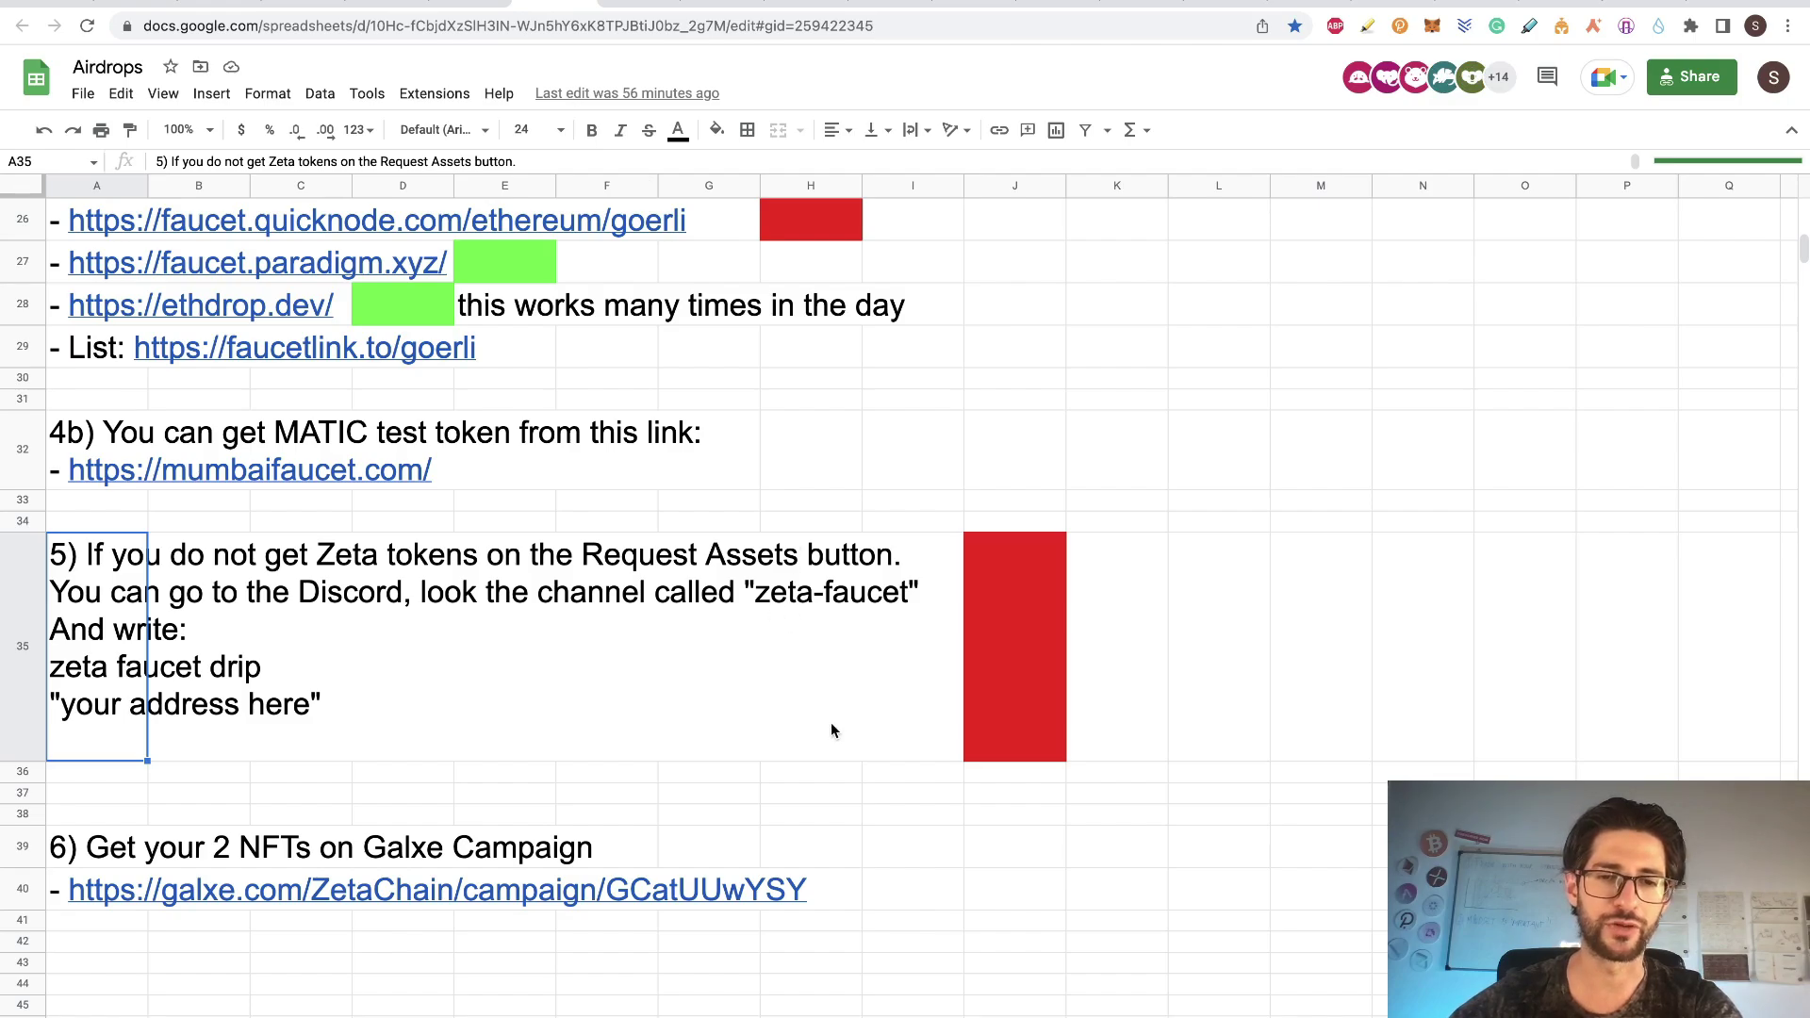
- Scroll through all six Zeta Chain steps and preview the ZetaLabs referral link in cell A13
{"action": "scroll", "coordinate": [830, 722], "scroll_direction": "up", "scroll_amount": 15}
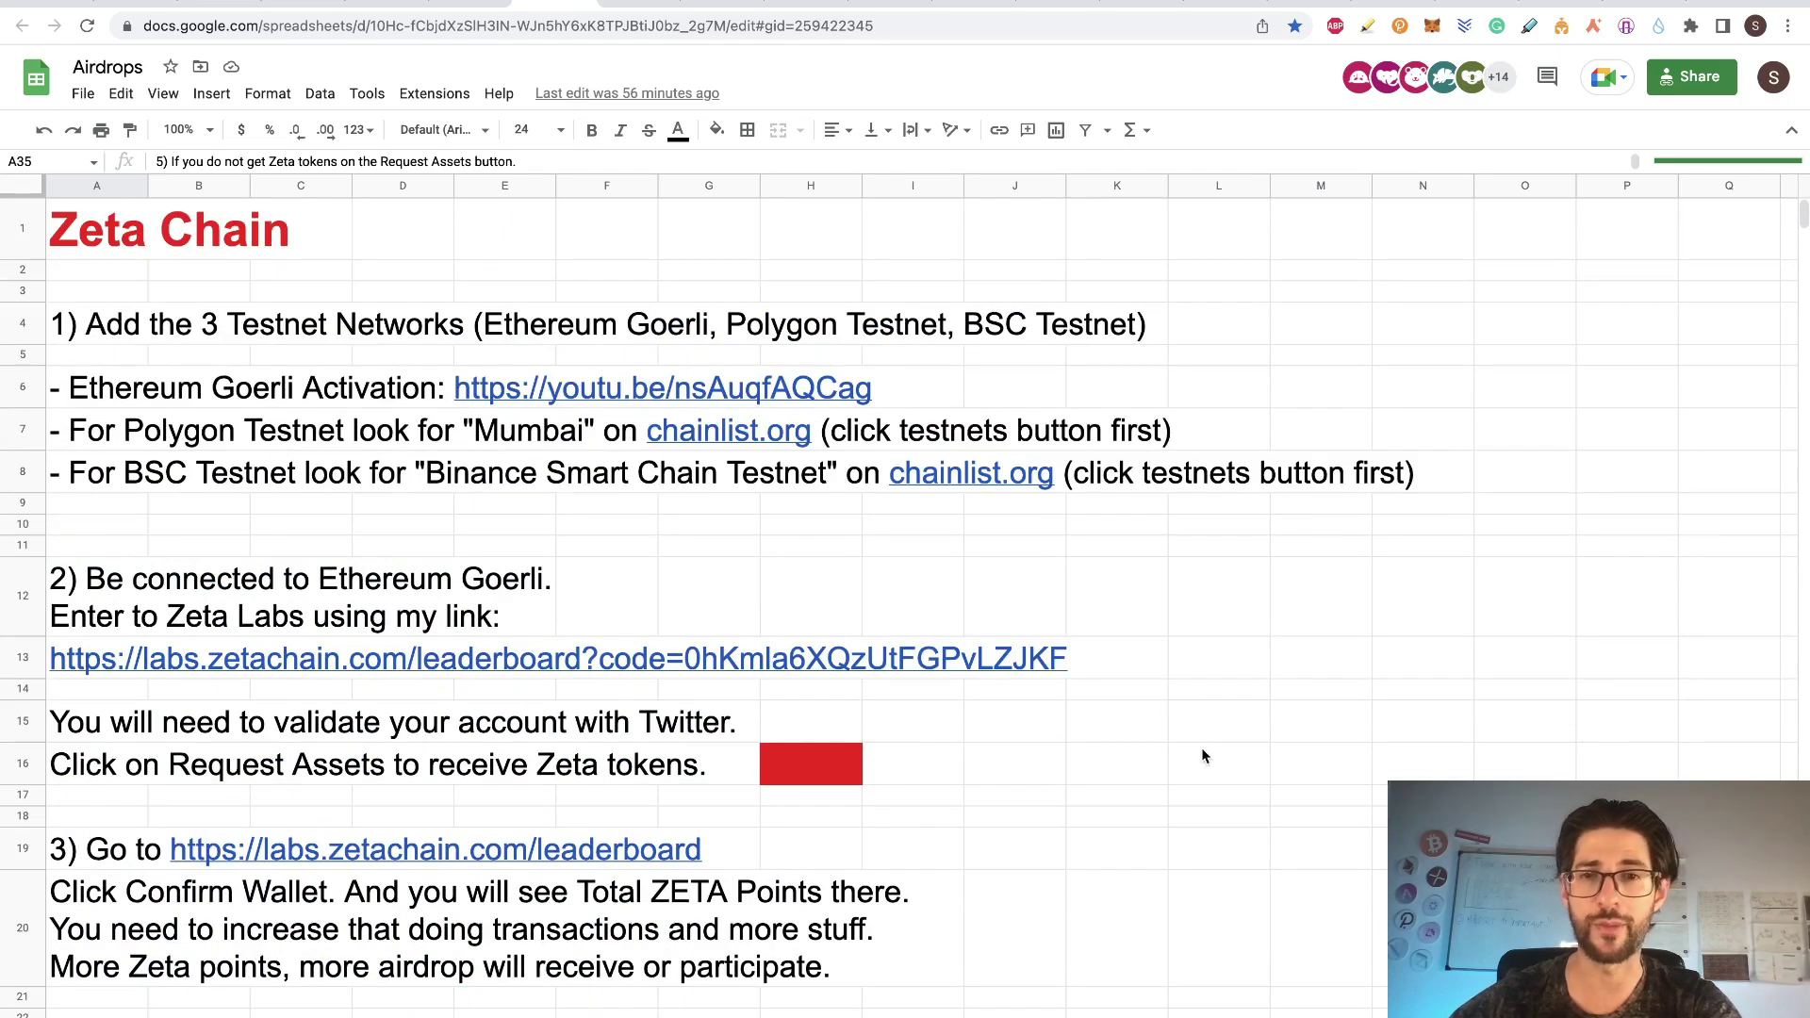
{"action": "scroll", "coordinate": [1203, 755], "scroll_direction": "down", "scroll_amount": 3}
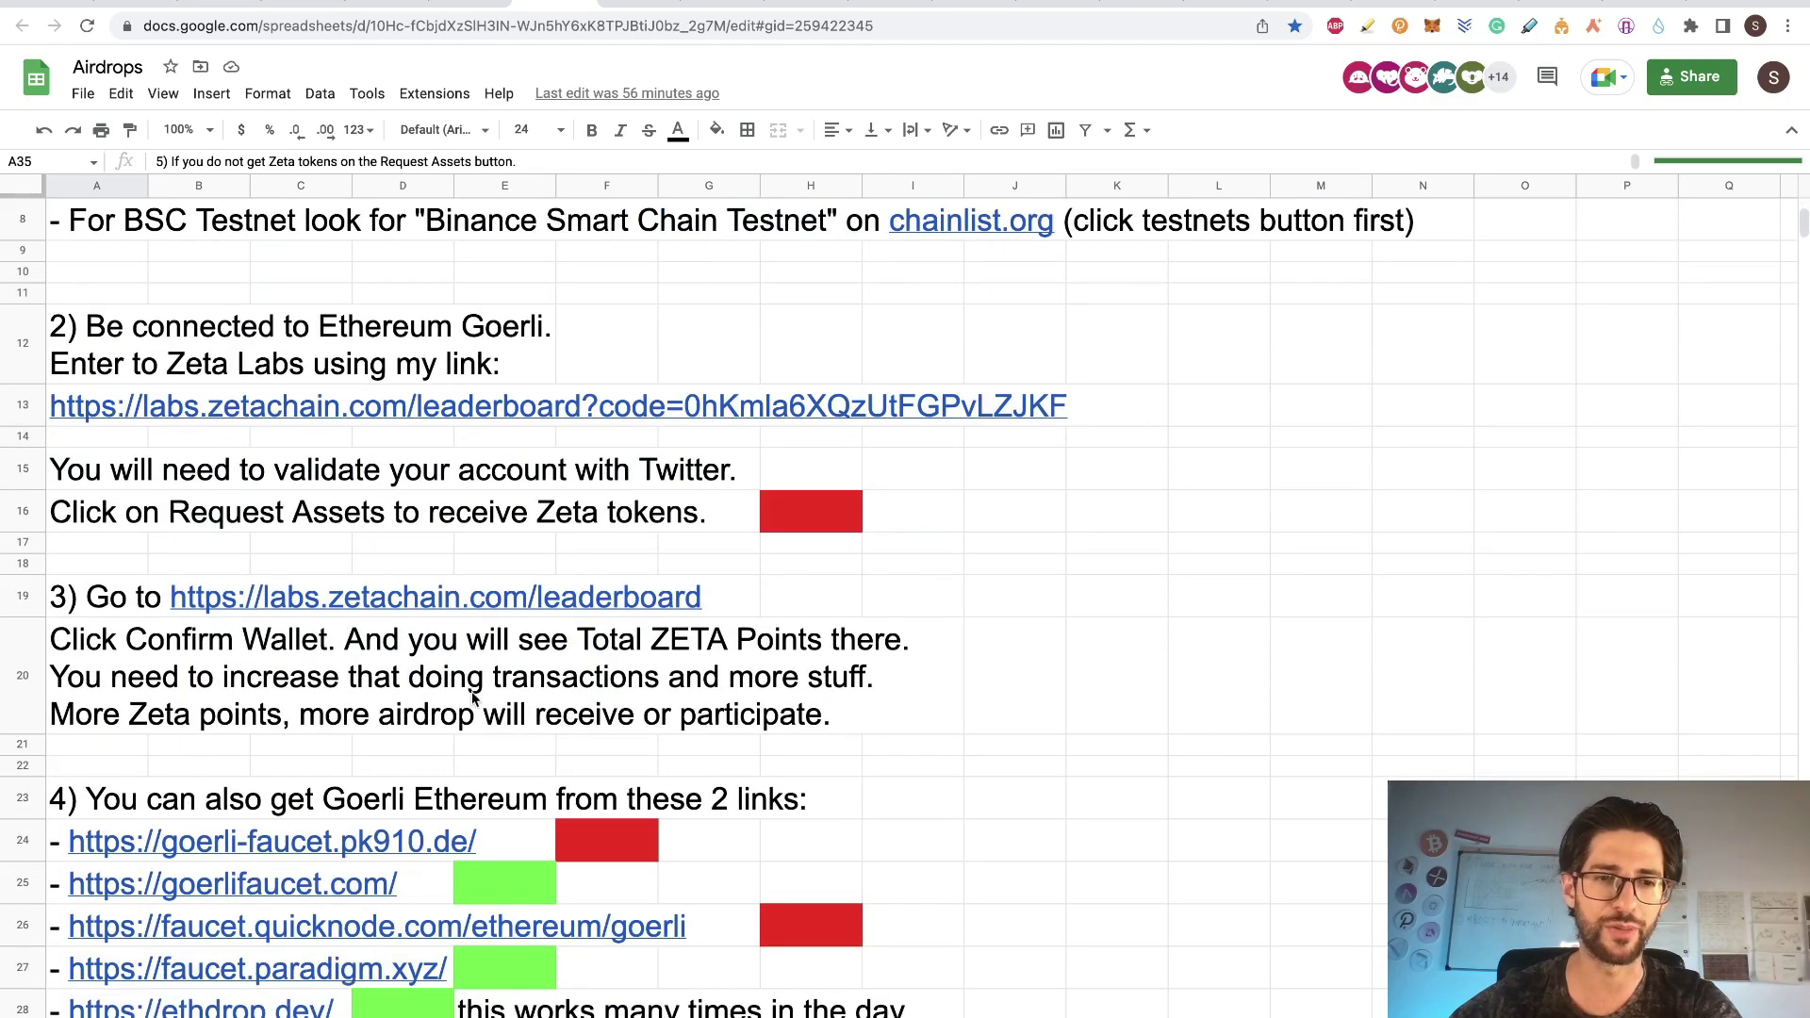
{"action": "scroll", "coordinate": [1251, 769], "scroll_direction": "up", "scroll_amount": 3}
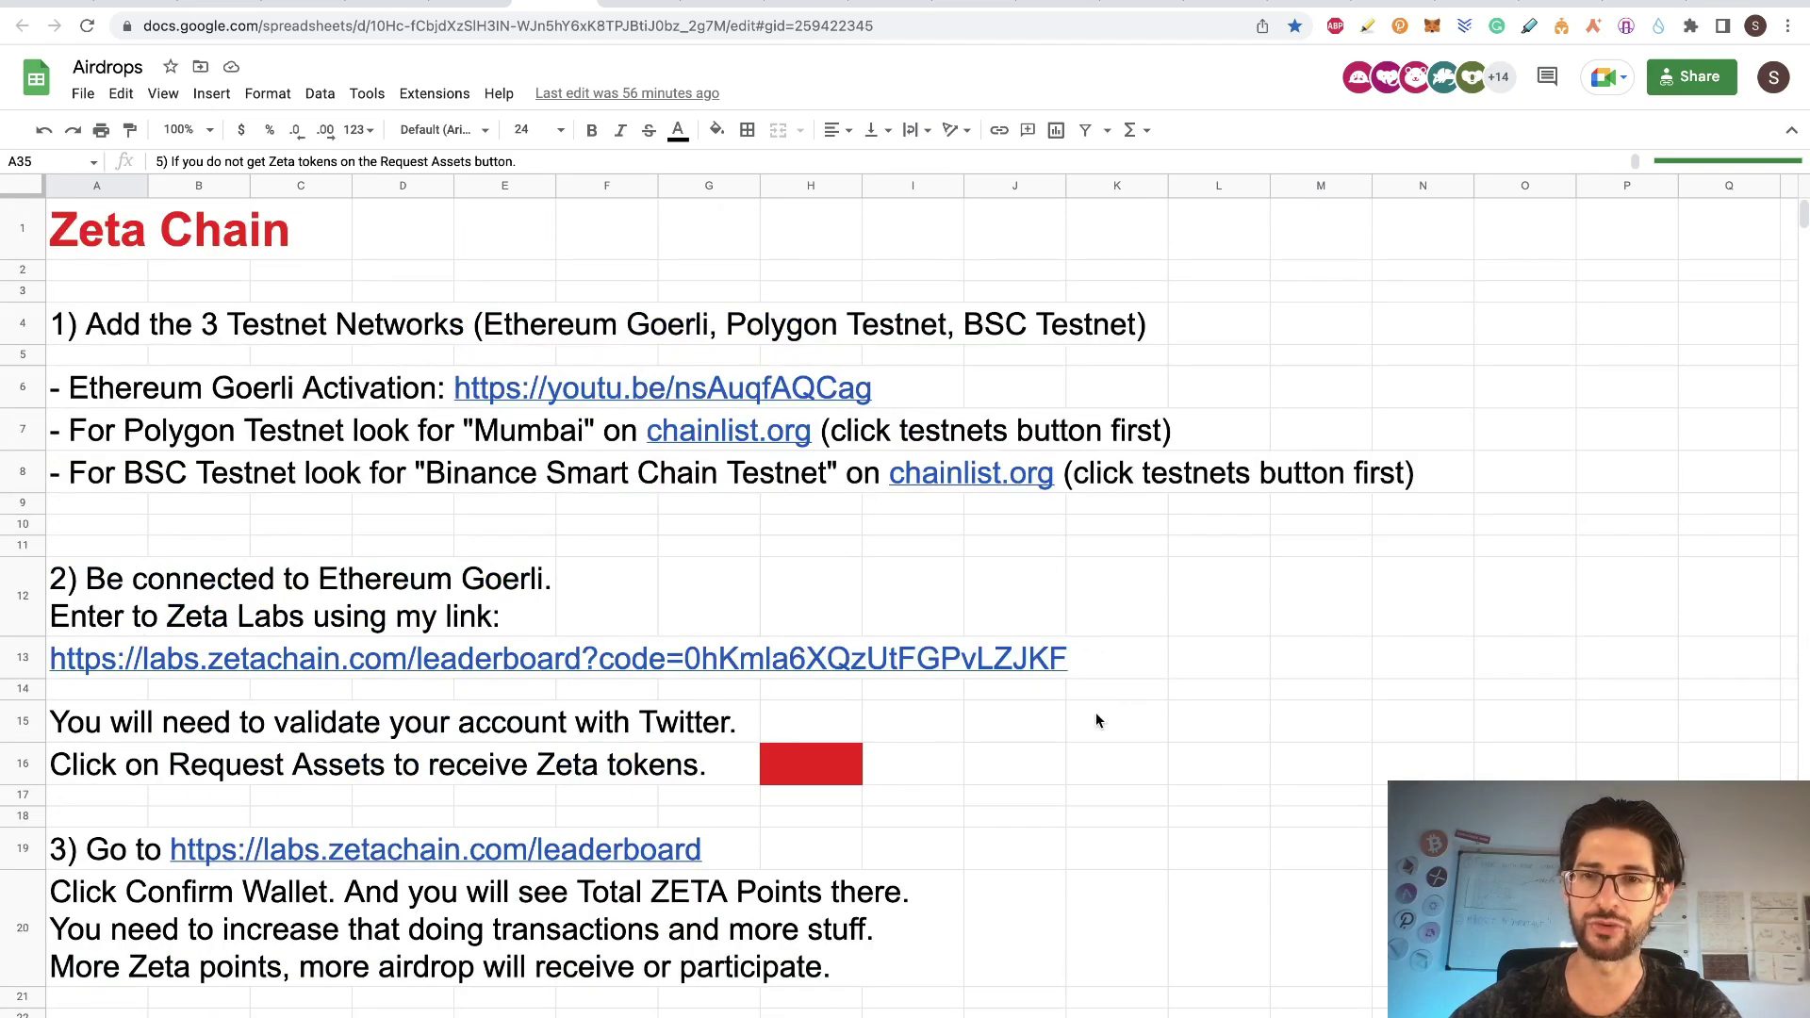
{"action": "scroll", "coordinate": [1096, 720], "scroll_direction": "down", "scroll_amount": 5}
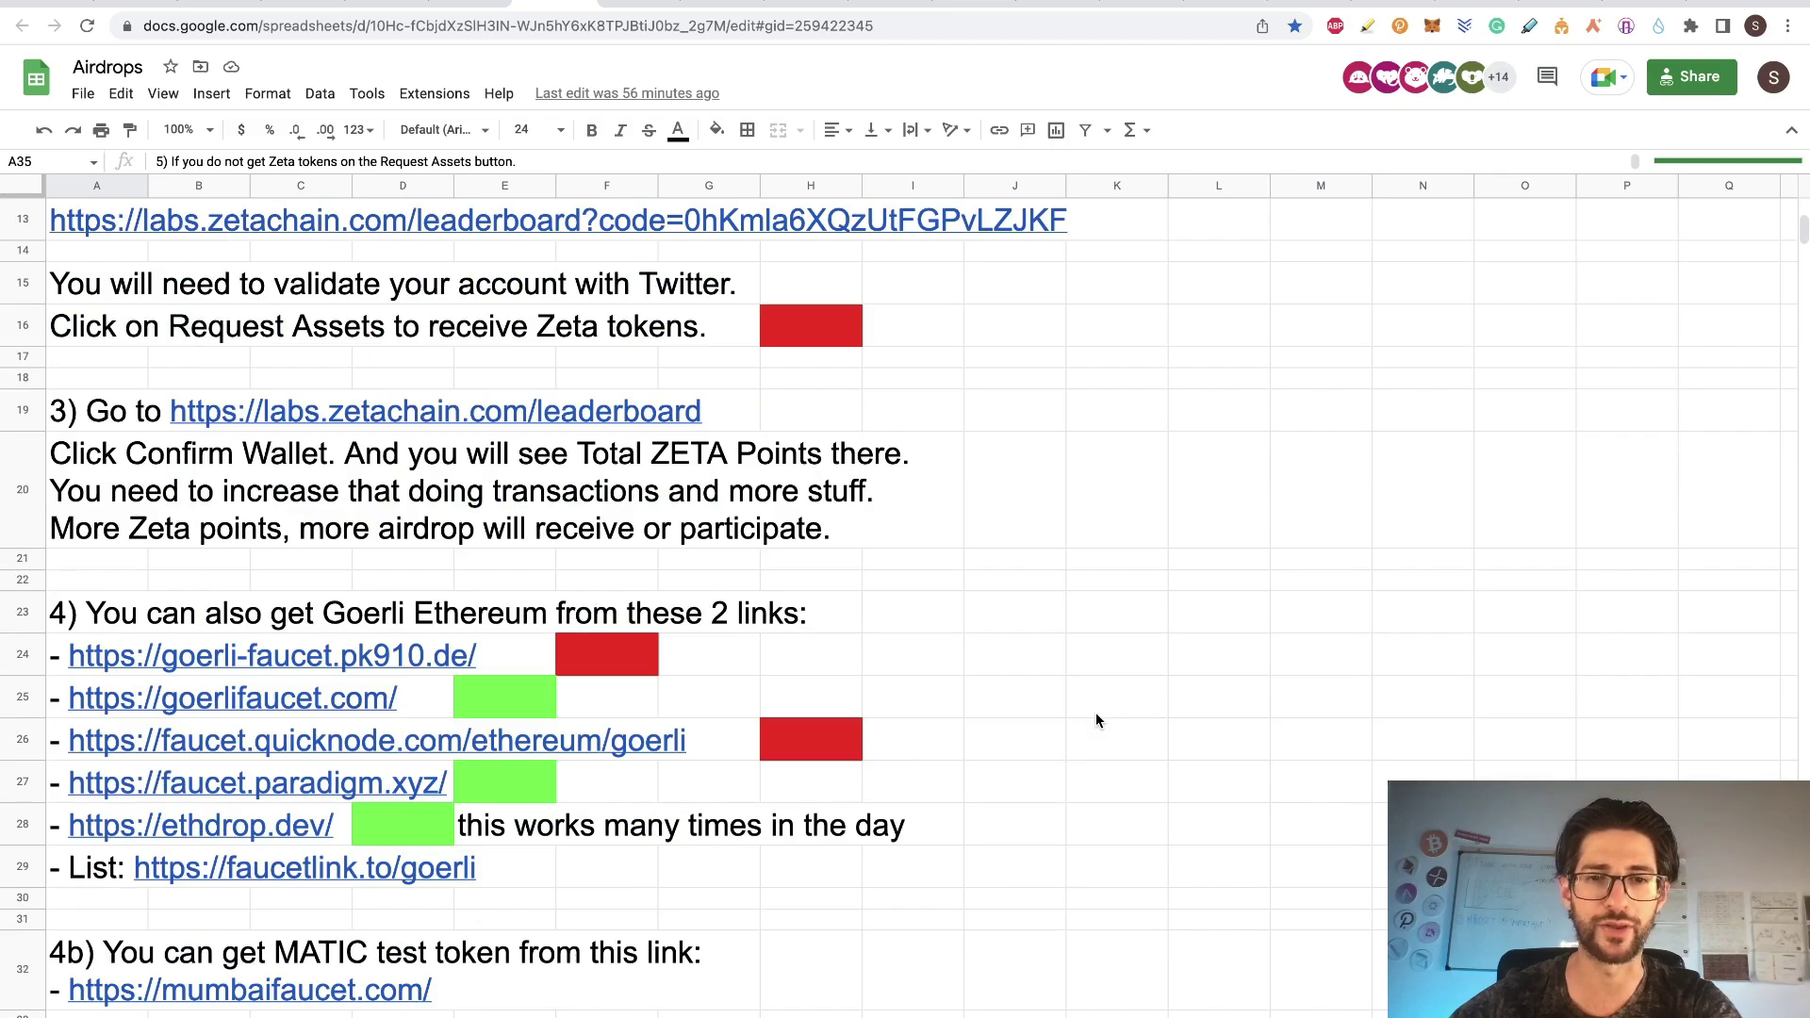
{"action": "scroll", "coordinate": [1095, 720], "scroll_direction": "down", "scroll_amount": 6}
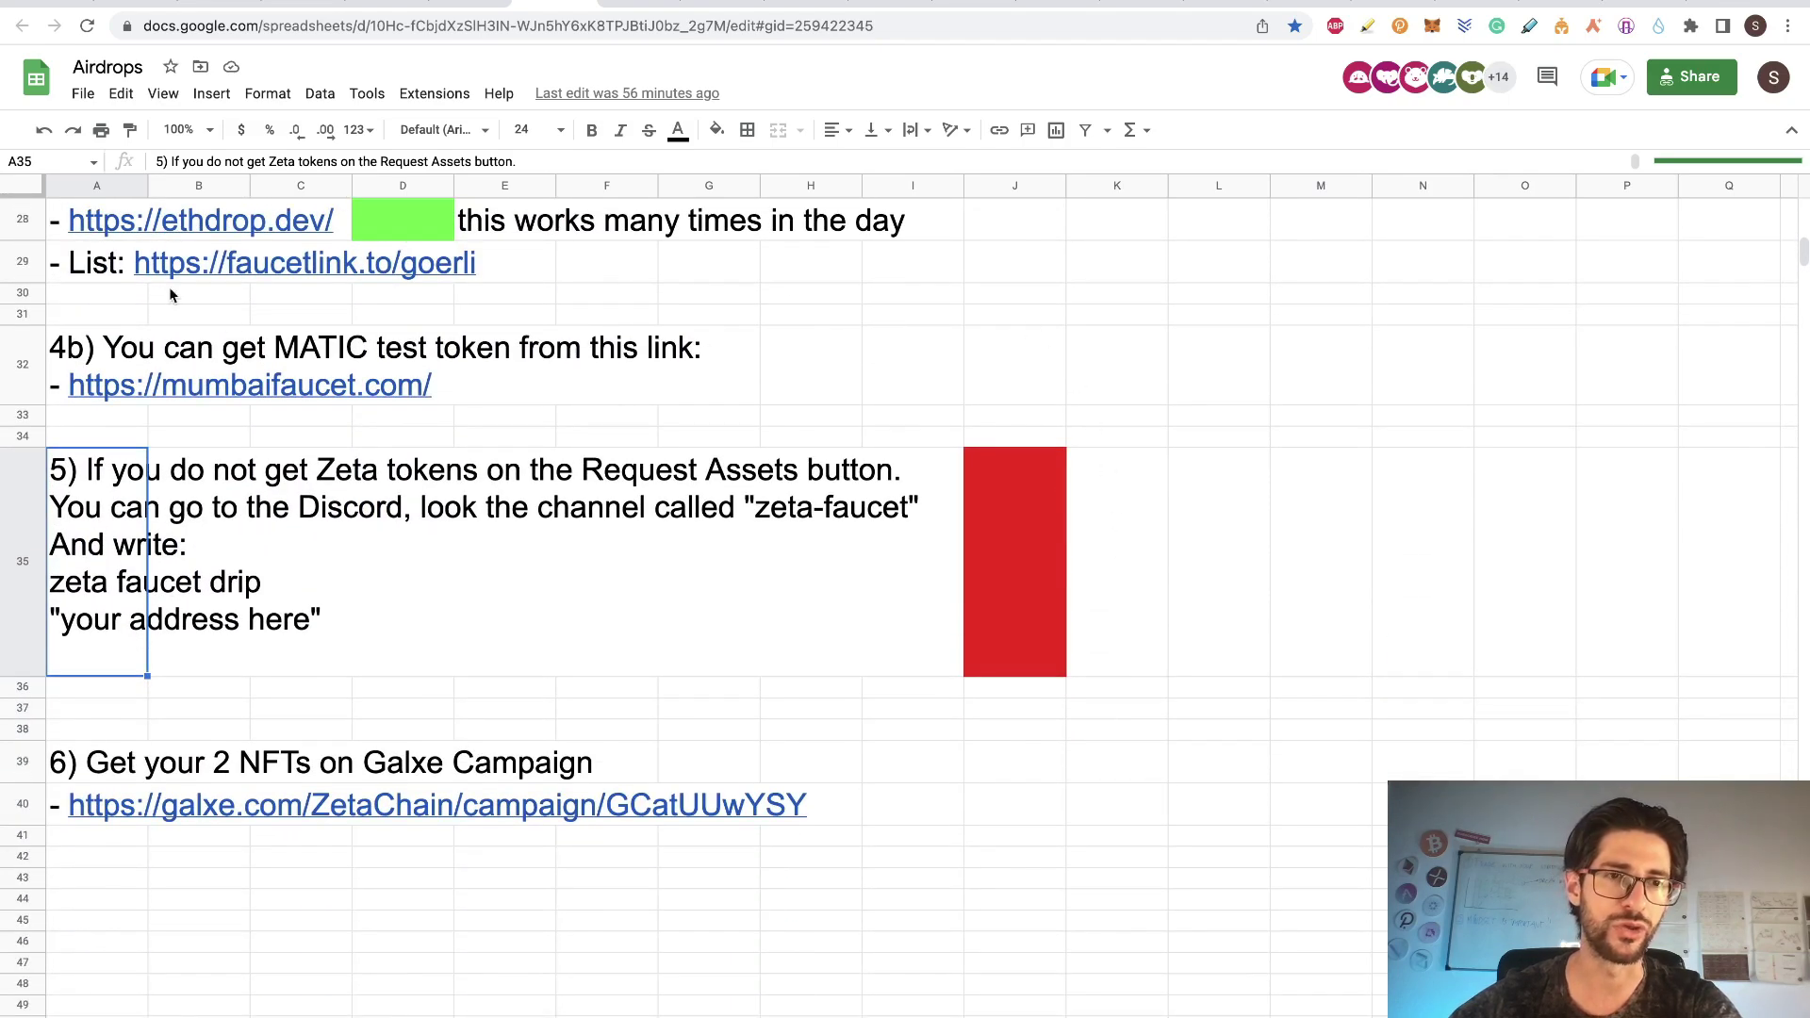
{"action": "scroll", "coordinate": [728, 342], "scroll_direction": "up", "scroll_amount": 10}
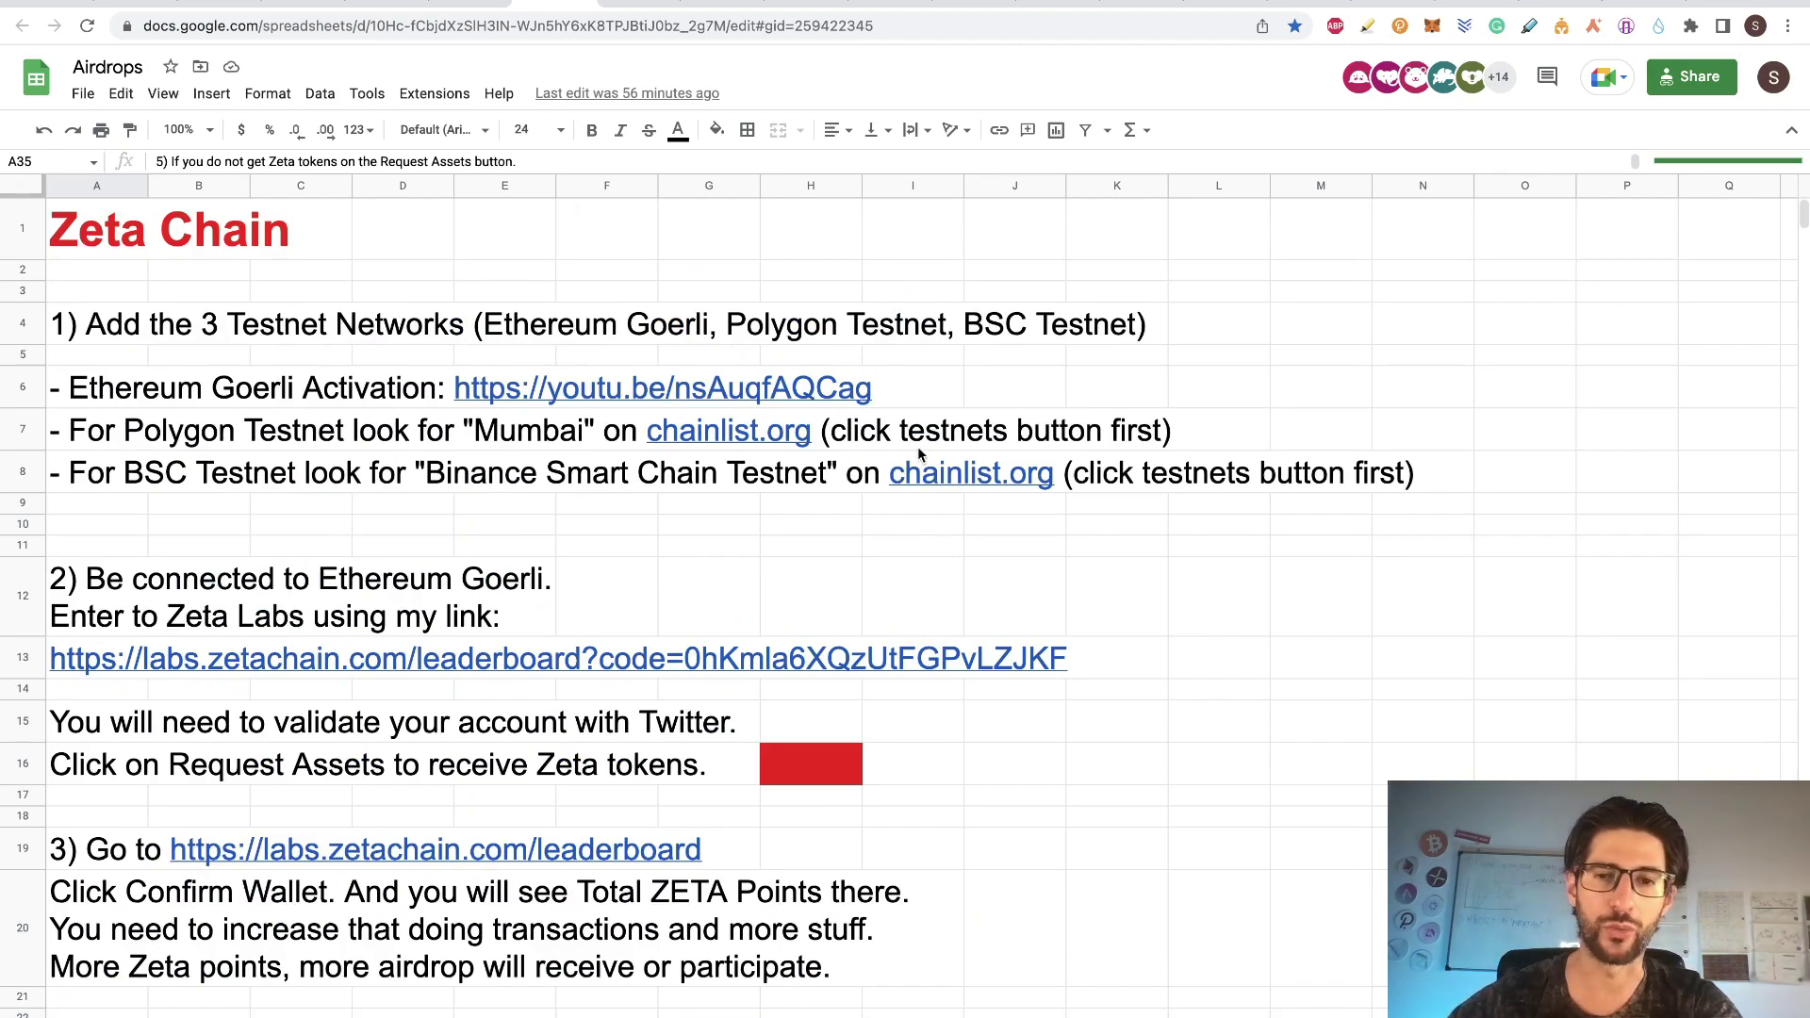
{"action": "scroll", "coordinate": [1191, 632], "scroll_direction": "down", "scroll_amount": 5}
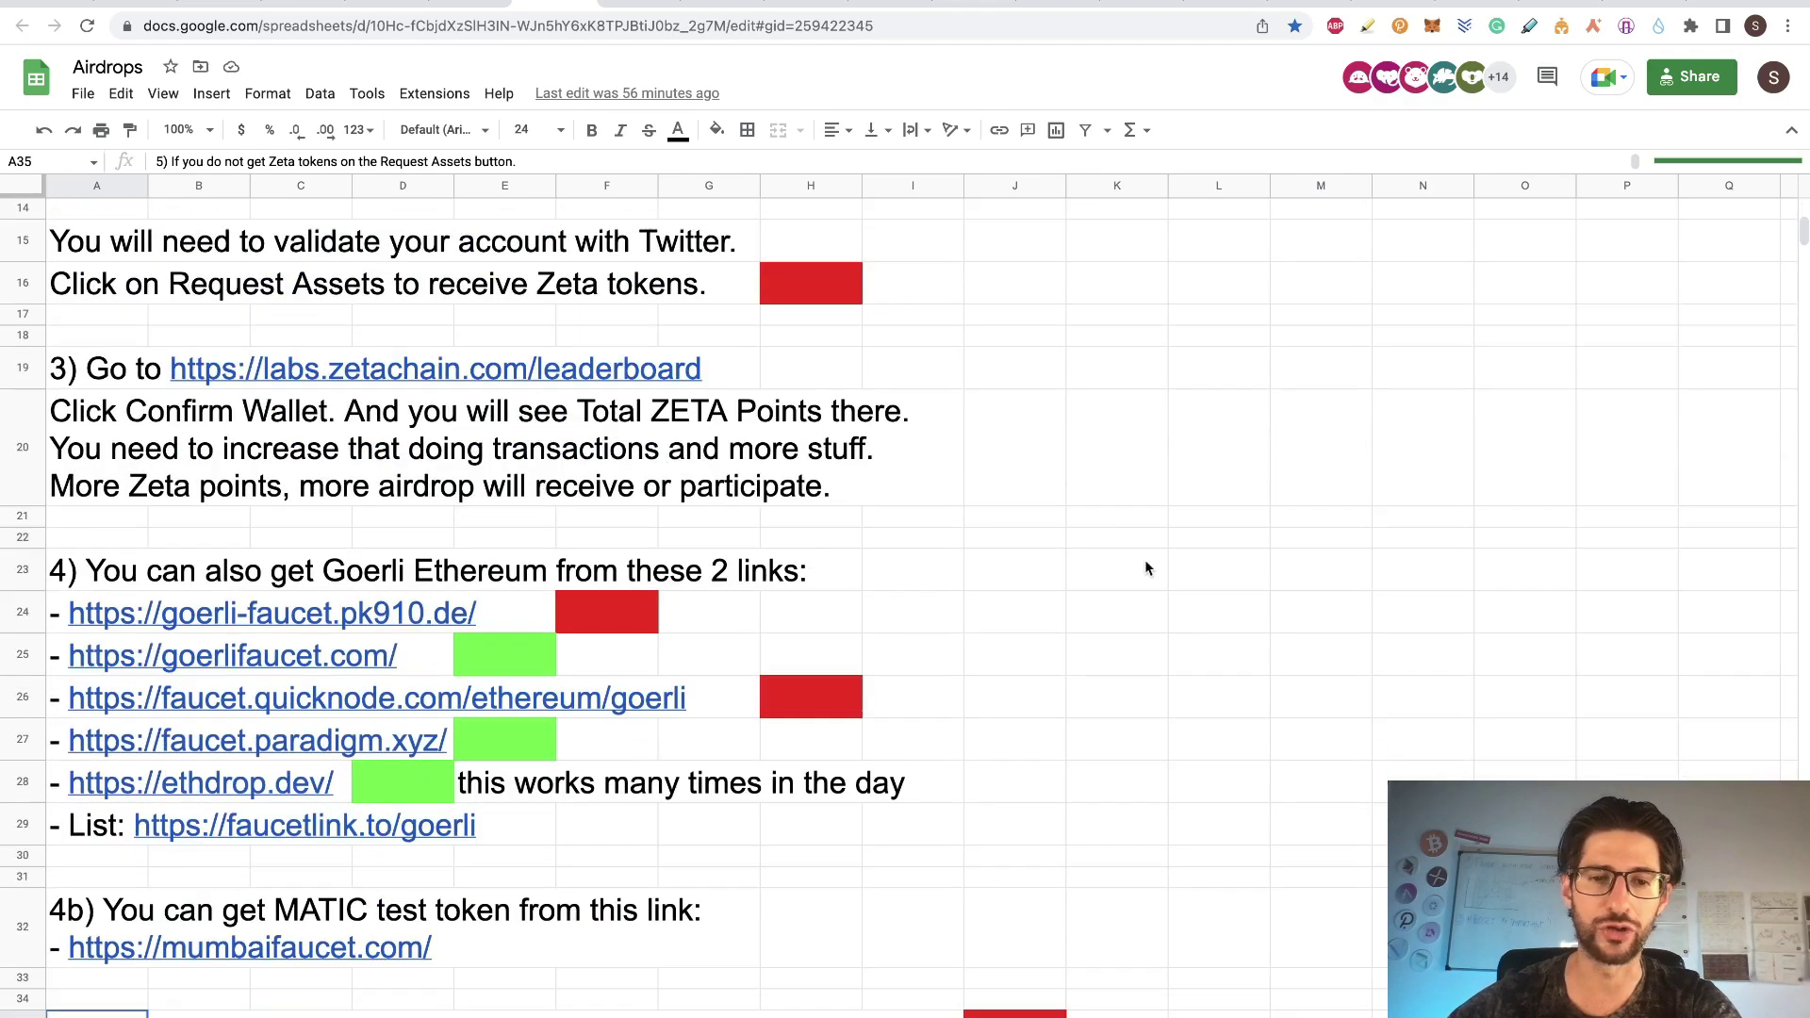
{"action": "scroll", "coordinate": [1055, 659], "scroll_direction": "down", "scroll_amount": 3}
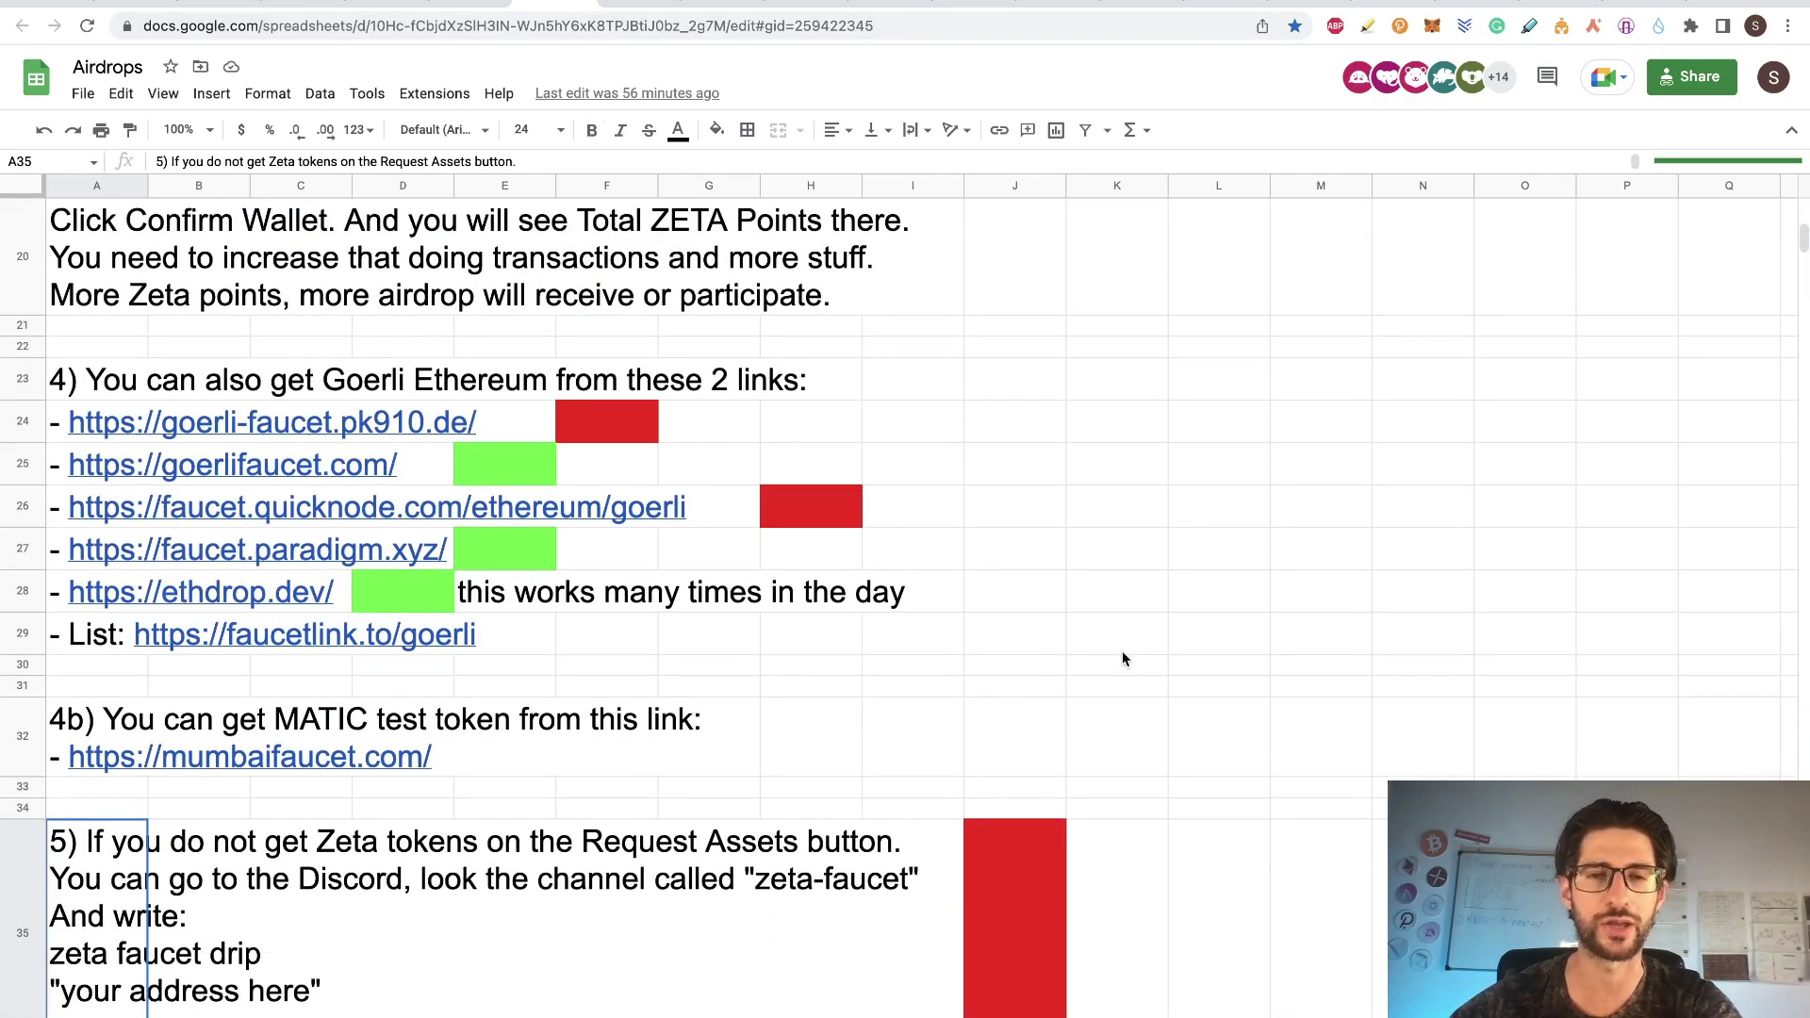
{"action": "scroll", "coordinate": [1121, 651], "scroll_direction": "down", "scroll_amount": 3}
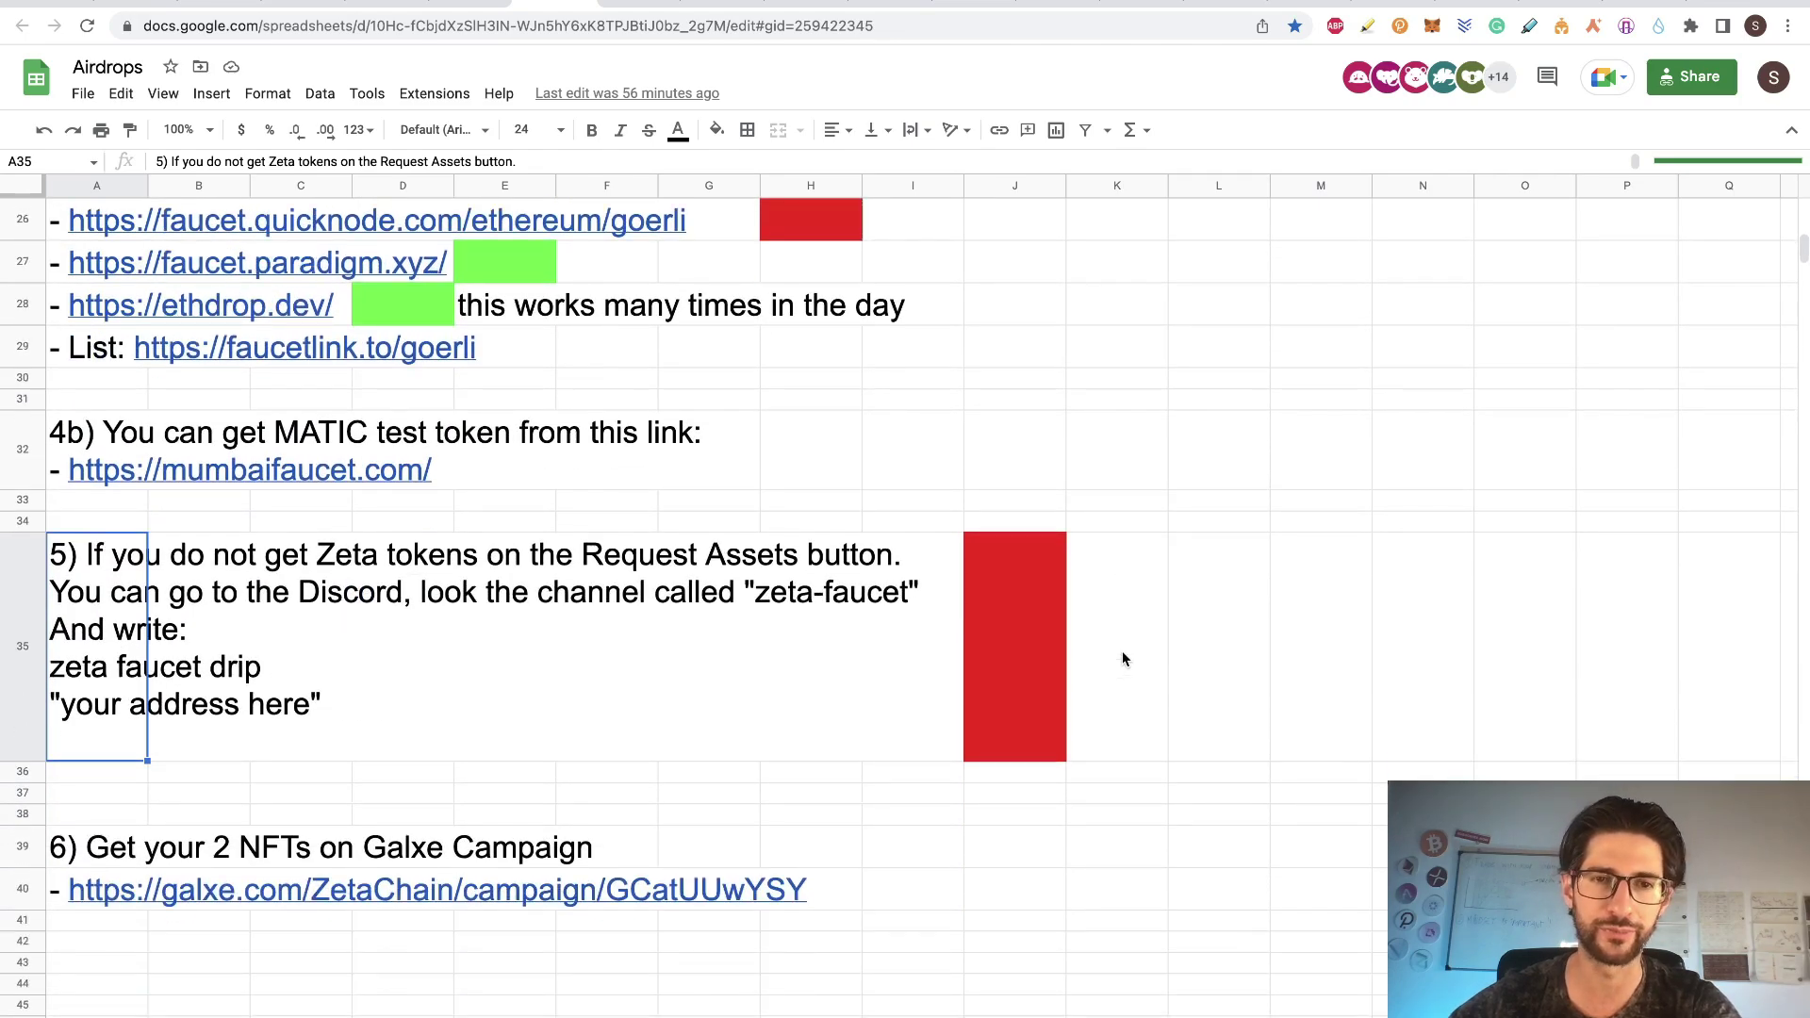
{"action": "scroll", "coordinate": [1122, 651], "scroll_direction": "up", "scroll_amount": 10}
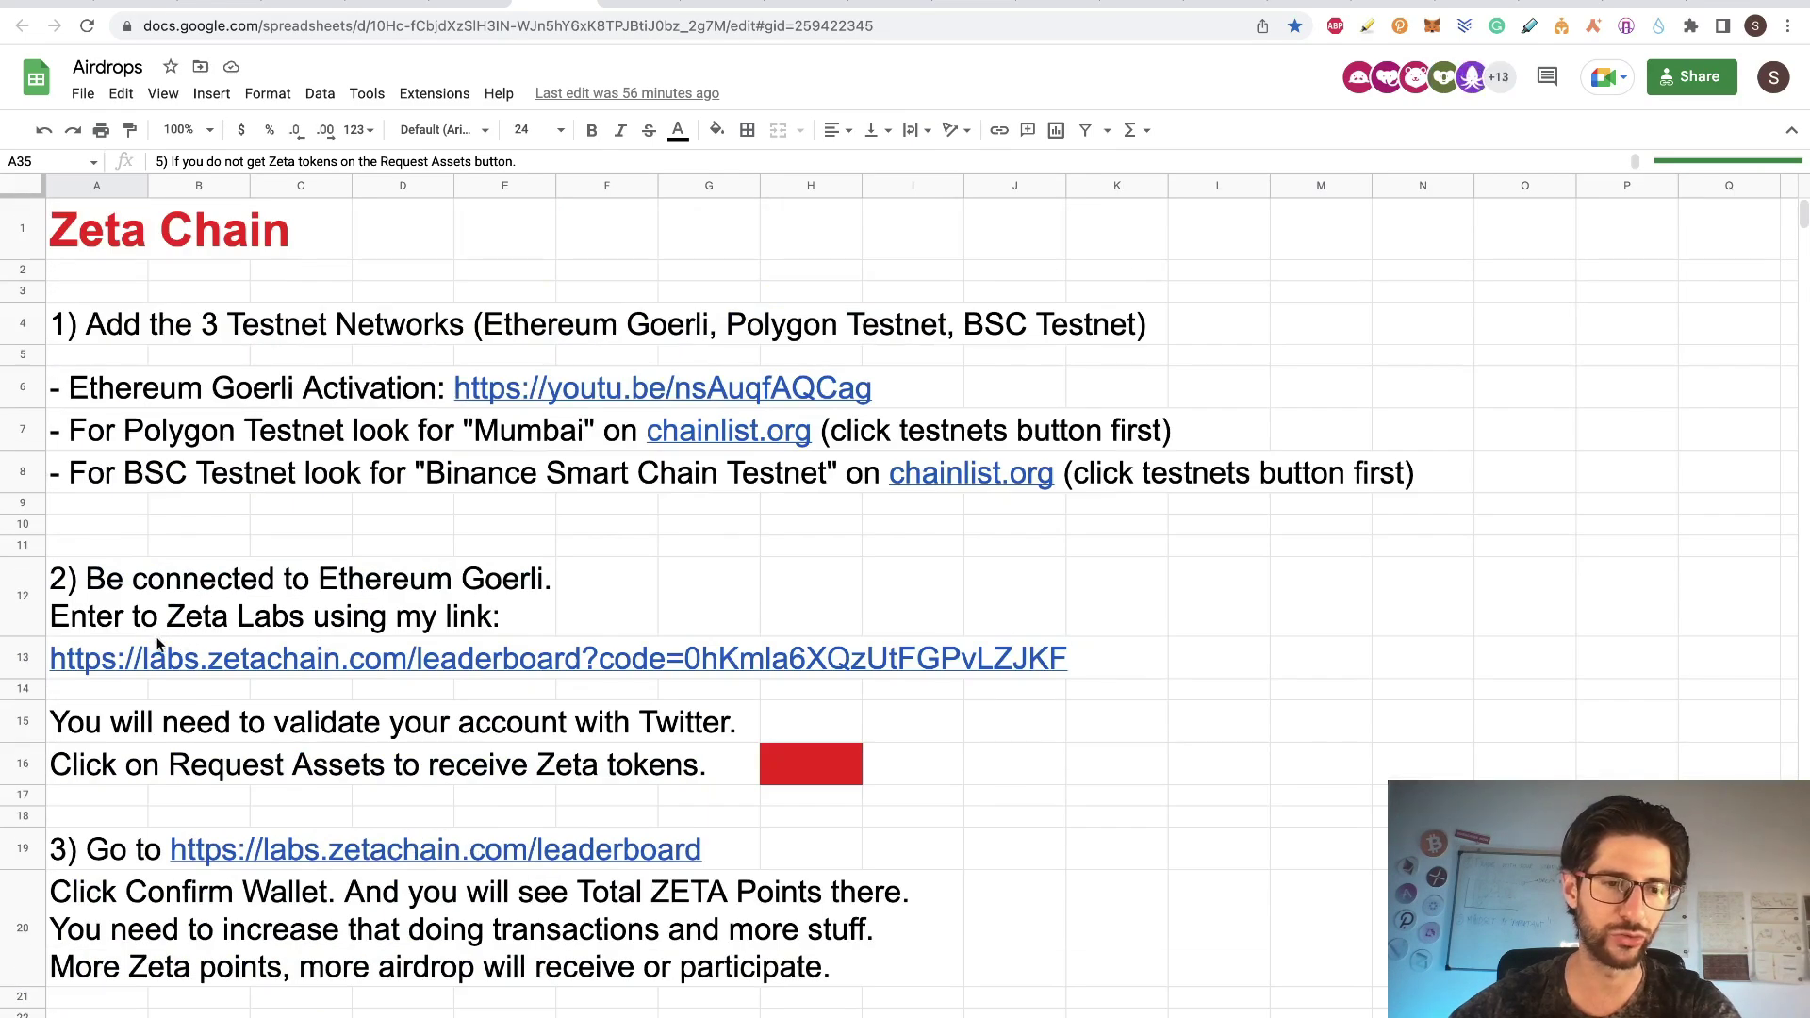
{"action": "left_click", "coordinate": [100, 658]}
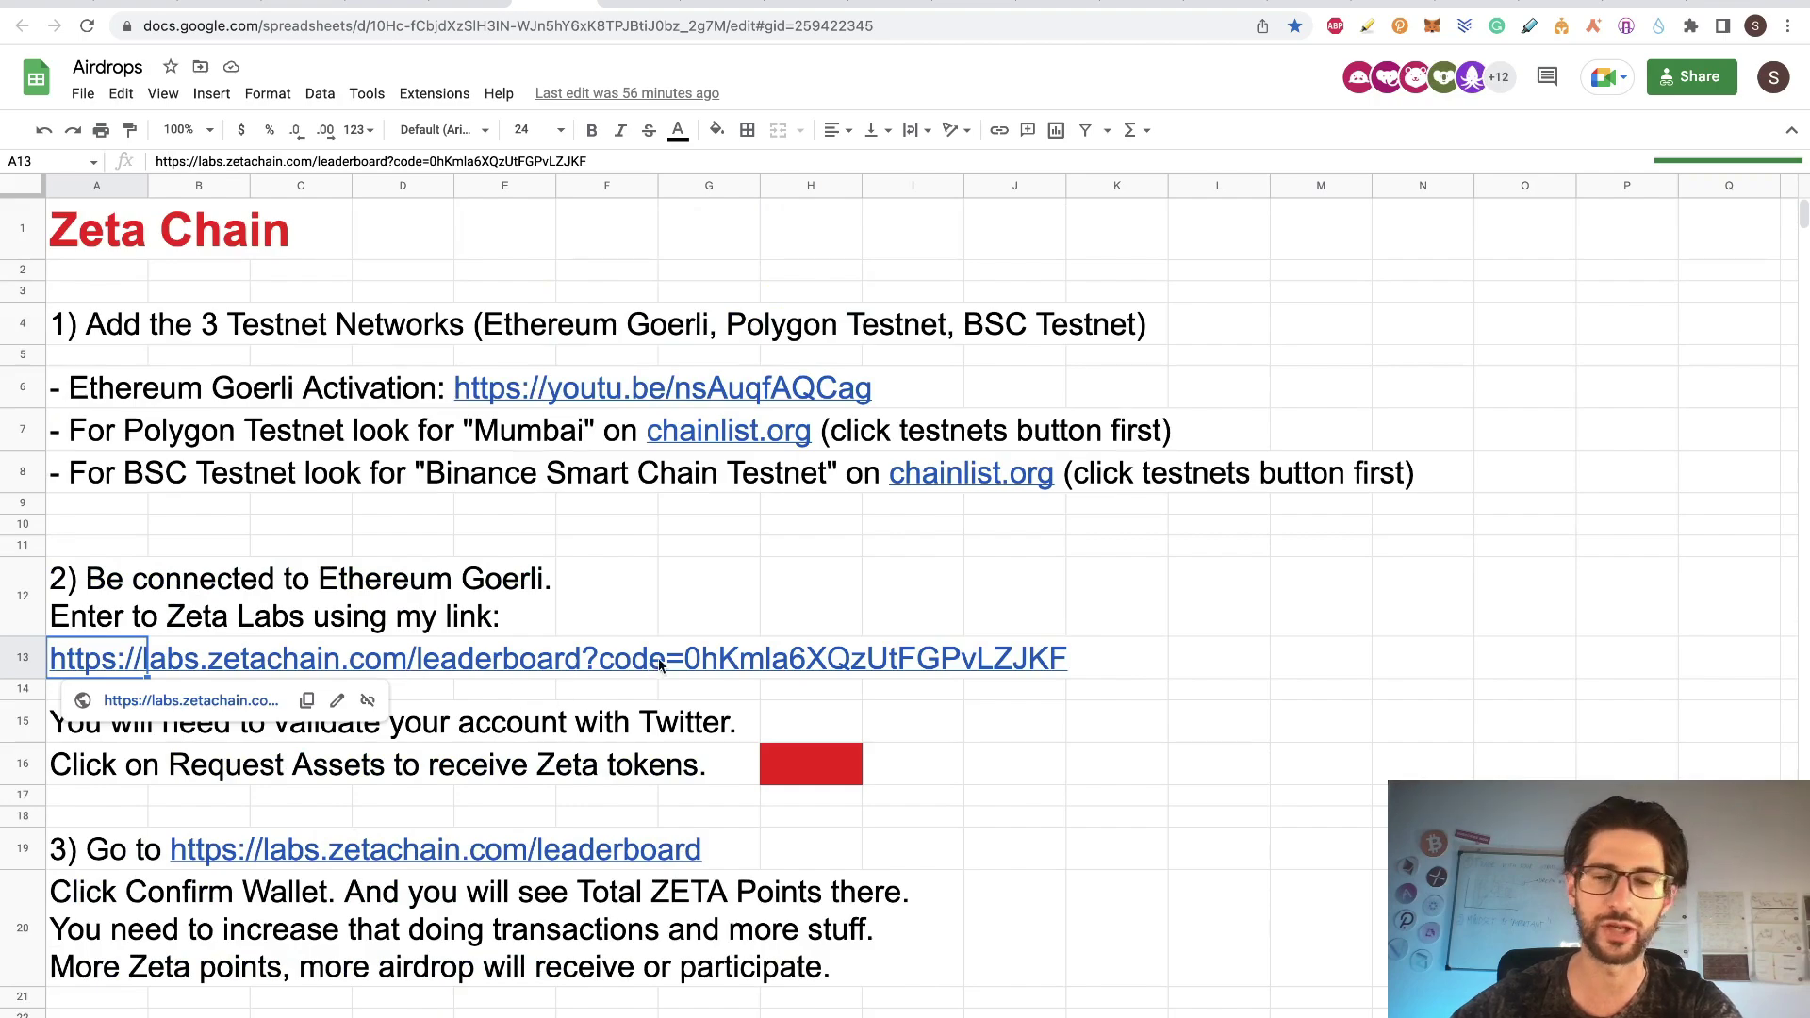